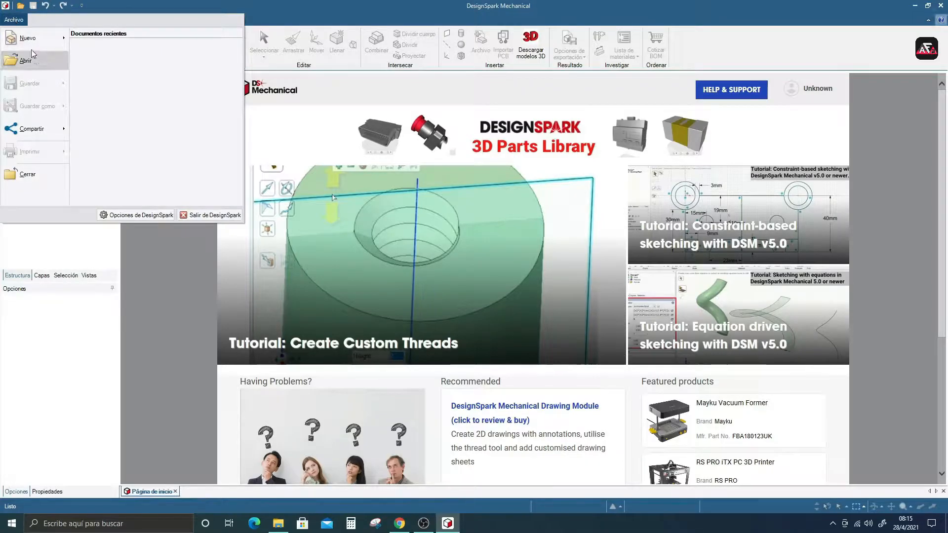
Create a new empty design document.
mouse_move(23, 40)
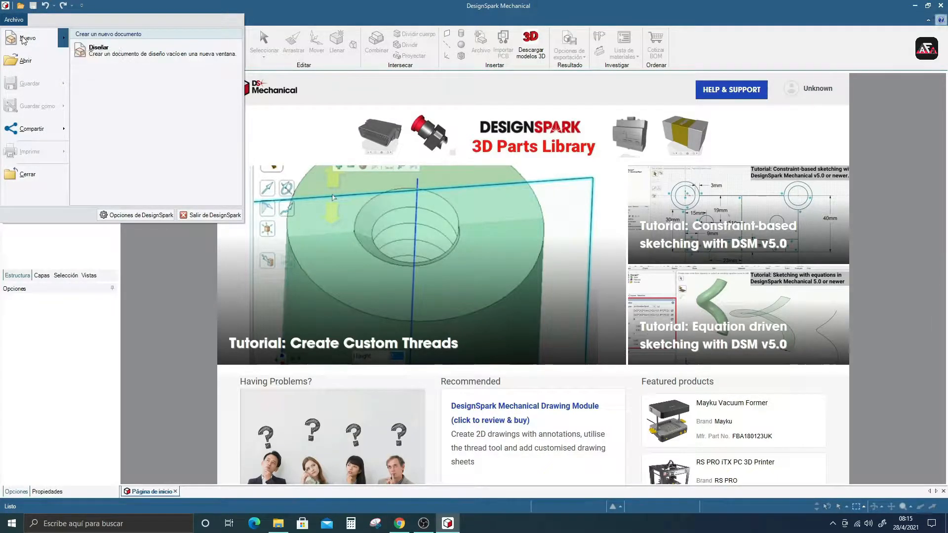
left_click(100, 54)
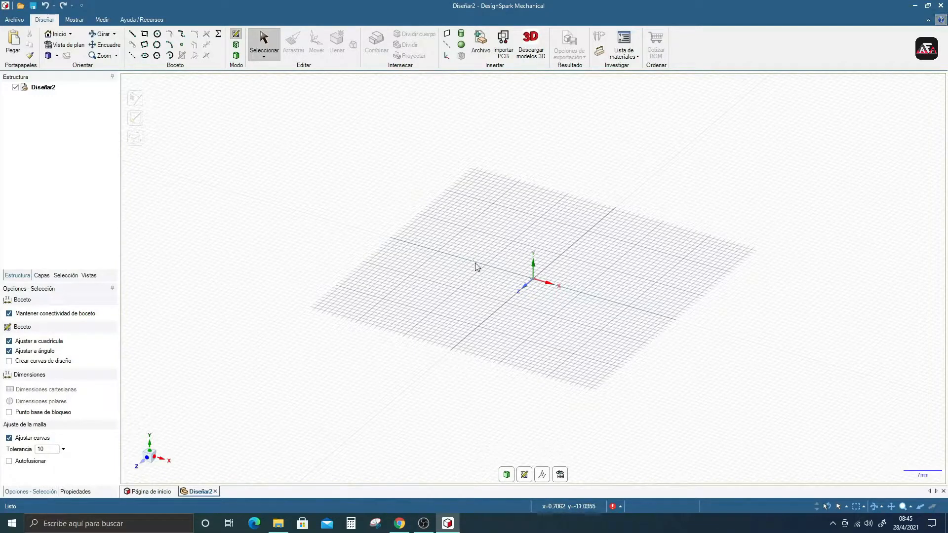
Orbit, zoom and pan the empty sketch grid, and restore the default home view.
mouse_move(476, 287)
middle_mouse_down()
mouse_move(434, 259)
mouse_move(488, 302)
mouse_move(457, 285)
middle_mouse_up()
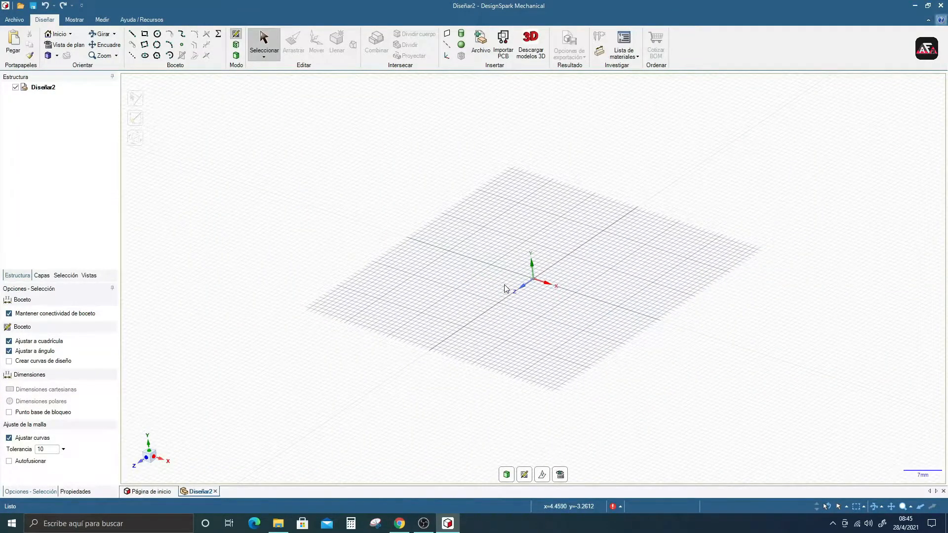
mouse_move(505, 280)
middle_mouse_down("ctrl")
mouse_move(510, 287)
mouse_move(508, 270)
mouse_move(504, 316)
mouse_move(510, 281)
mouse_move(428, 330)
mouse_move(563, 311)
mouse_move(474, 269)
mouse_move(251, 239)
middle_mouse_up("ctrl")
middle_click_drag(550, 287, 183, 243, "shift")
middle_click_drag(388, 289, 212, 218, "shift")
mouse_move(505, 344)
middle_mouse_down()
mouse_move(451, 271)
mouse_move(510, 332)
mouse_move(457, 332)
mouse_move(528, 326)
middle_mouse_up()
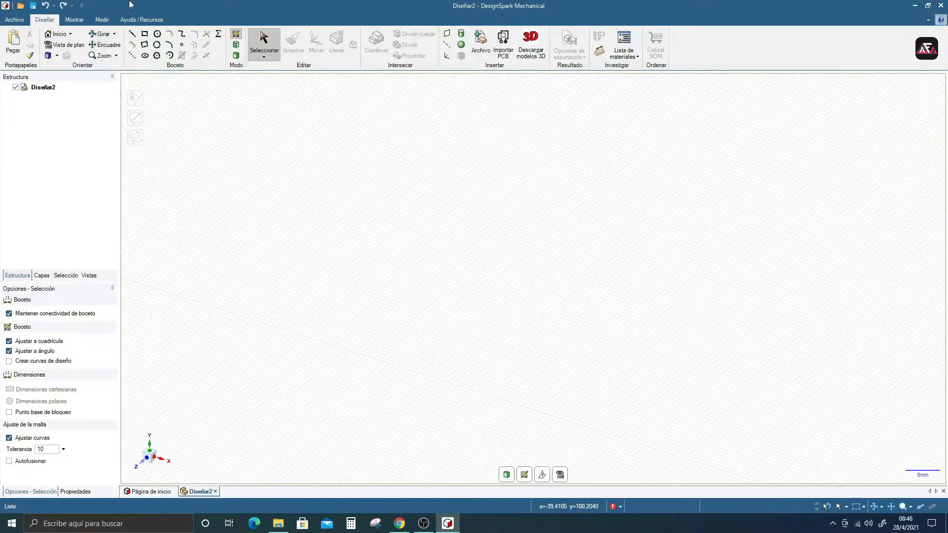
left_click(50, 59)
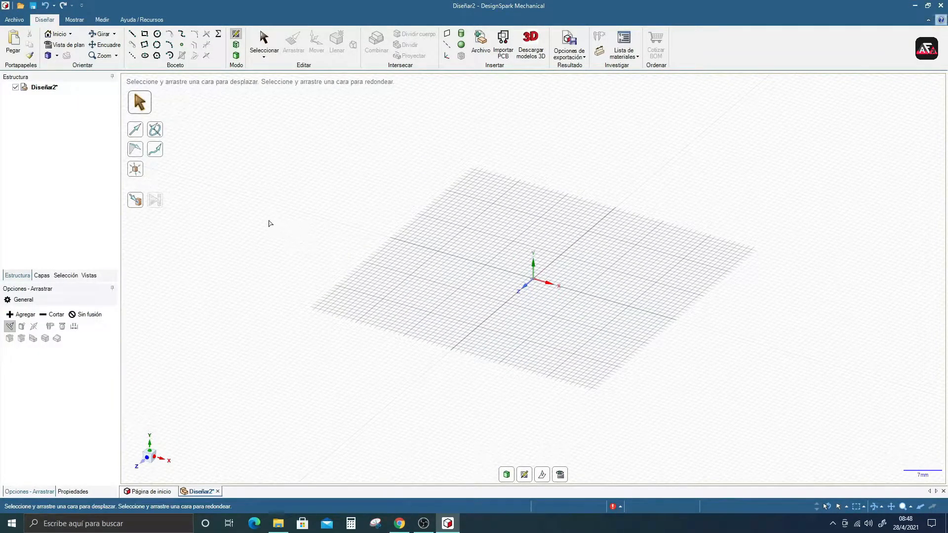
Sketch a rectangle about 30 mm by 25 mm with one corner at the origin, the longer side along X.
left_click(44, 87)
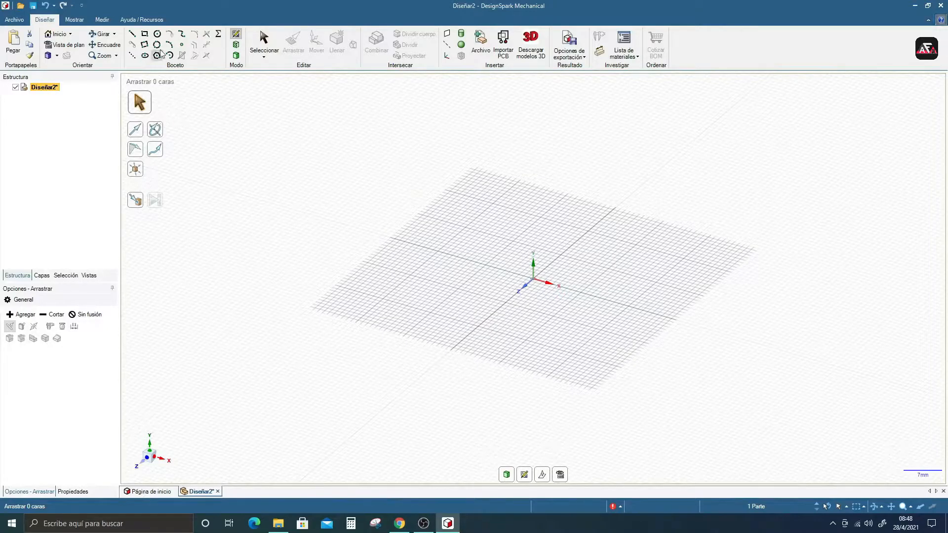
left_click(144, 33)
left_click(533, 280)
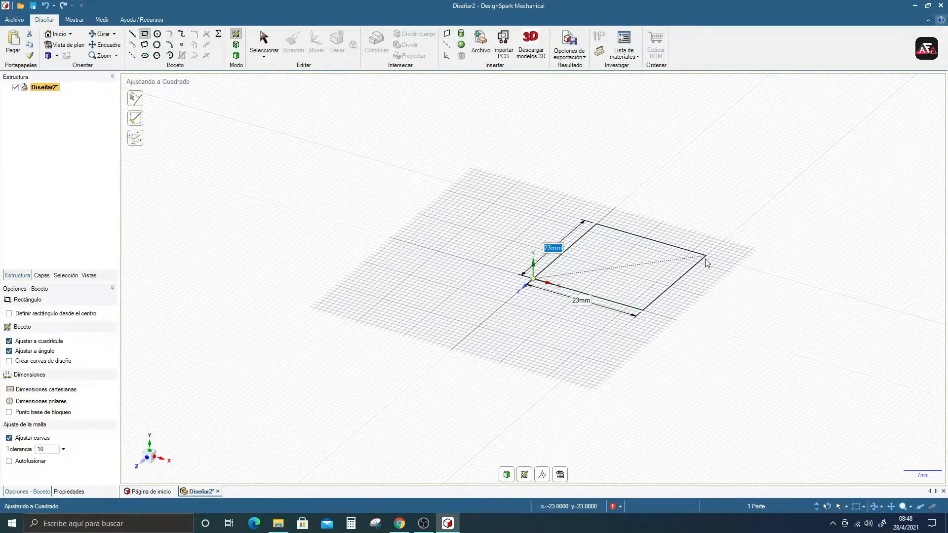
left_click(744, 261)
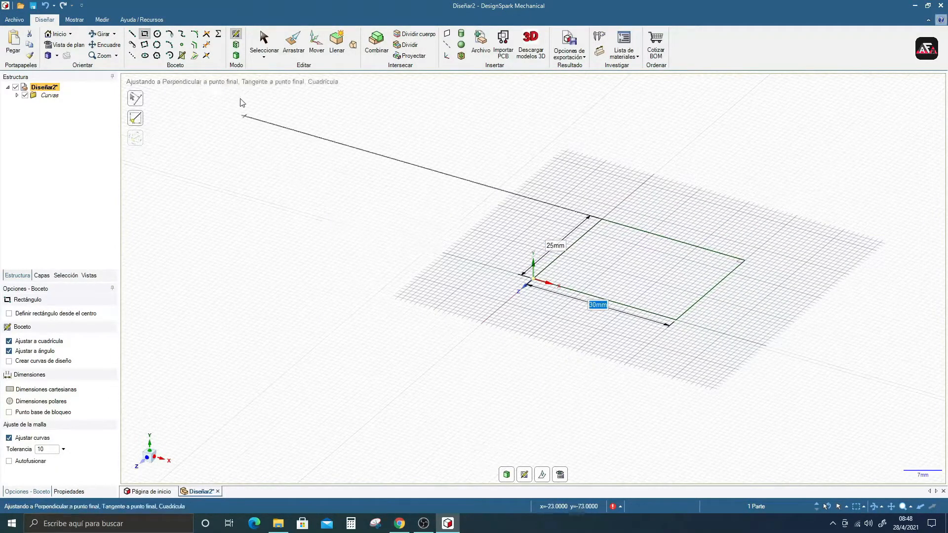
Draw a separate line about 35 mm long beside the rectangle, parallel to its 25 mm sides, and end the line chain.
left_click(132, 34)
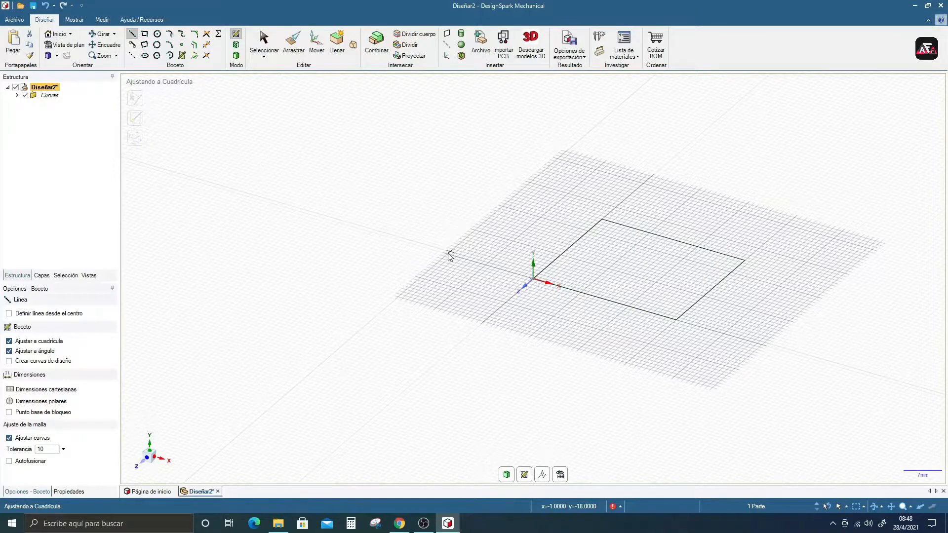
left_click(448, 252)
left_click(540, 172)
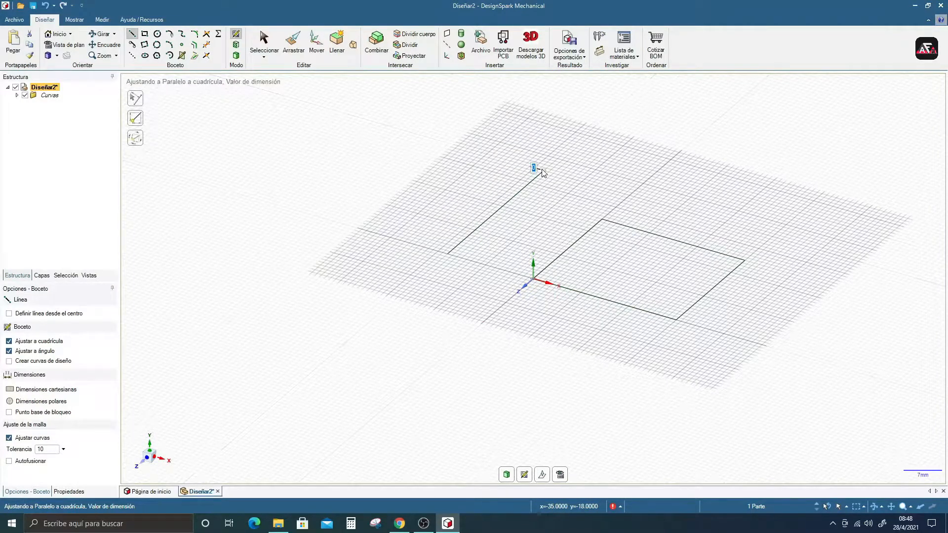
key("Escape")
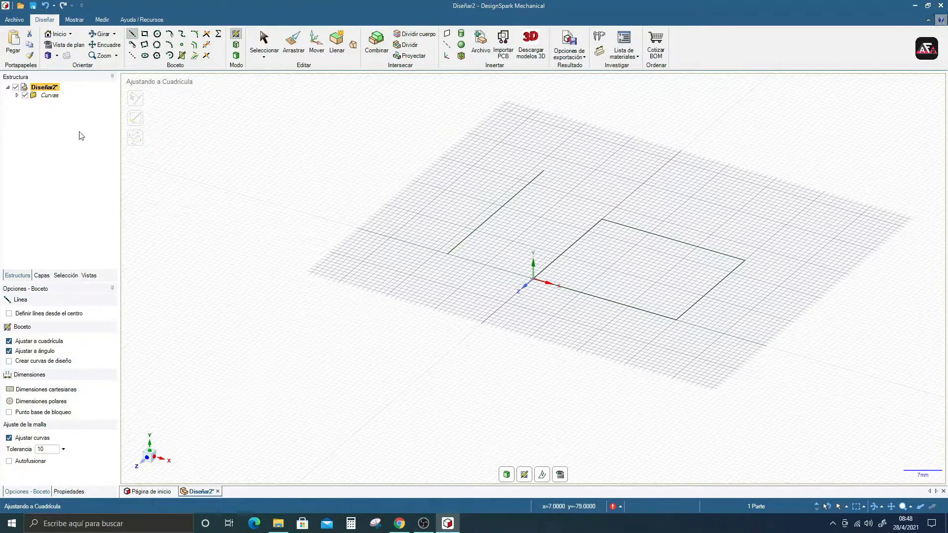
Switch to 3D mode and pull the rectangular face upward 5 mm into a solid.
left_click(509, 477)
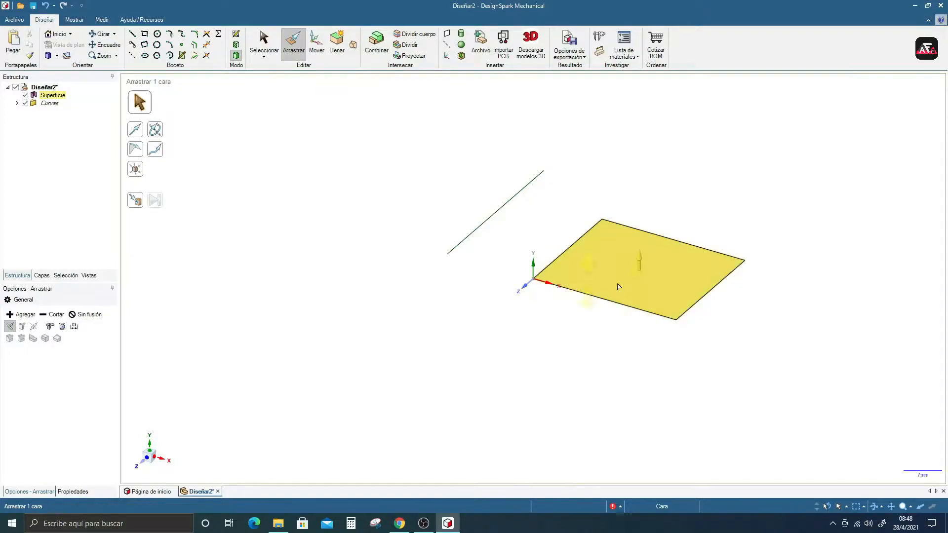
left_click(612, 256)
left_click_drag(612, 257, 612, 227)
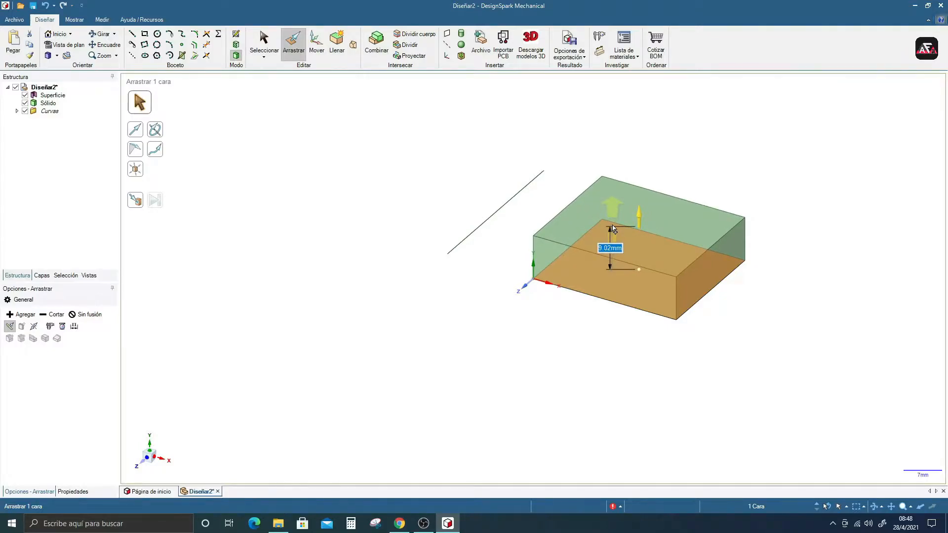
type("5")
key("Return")
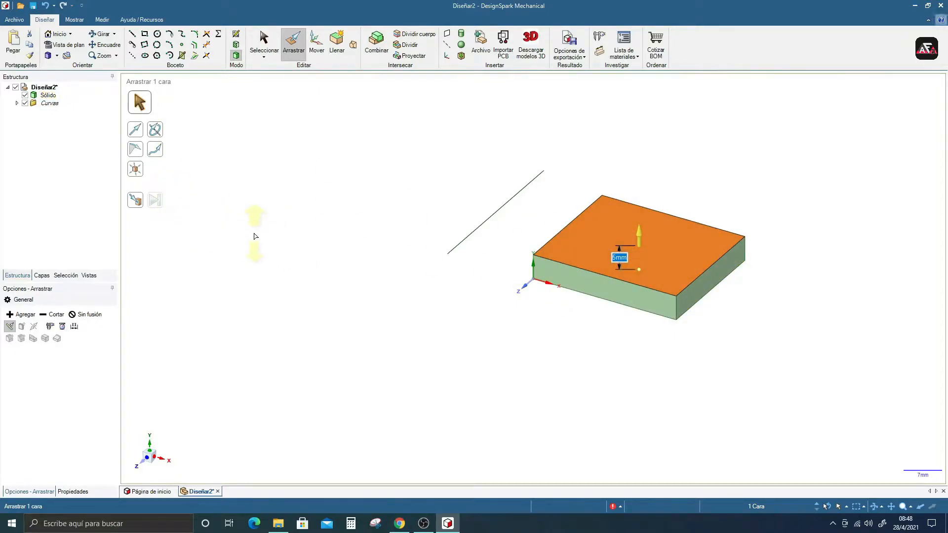
Copy the bottom face of the solid block and paste it as a separate surface.
mouse_move(476, 229)
middle_mouse_down()
mouse_move(483, 174)
mouse_move(454, 205)
mouse_move(465, 261)
mouse_move(466, 186)
mouse_move(465, 266)
middle_mouse_up()
left_click(266, 41)
left_click(466, 213)
left_click(649, 207)
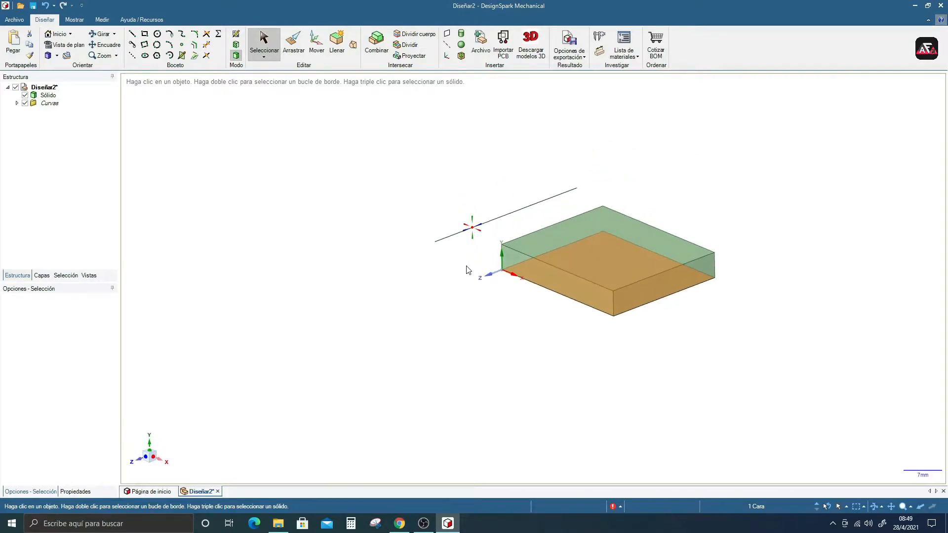
key("ctrl+c")
key("ctrl+v")
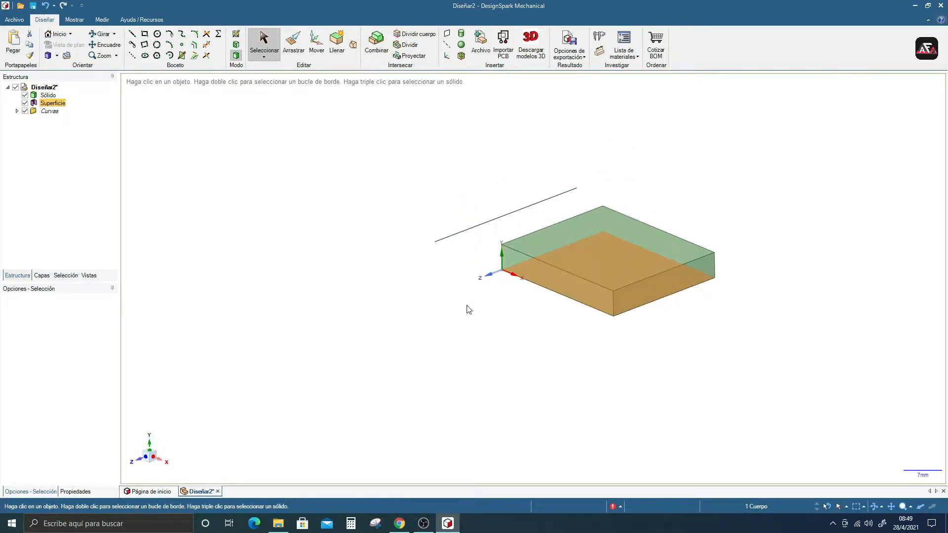
Move the pasted surface 30 mm along the Z axis, away from the solid block.
left_click(317, 43)
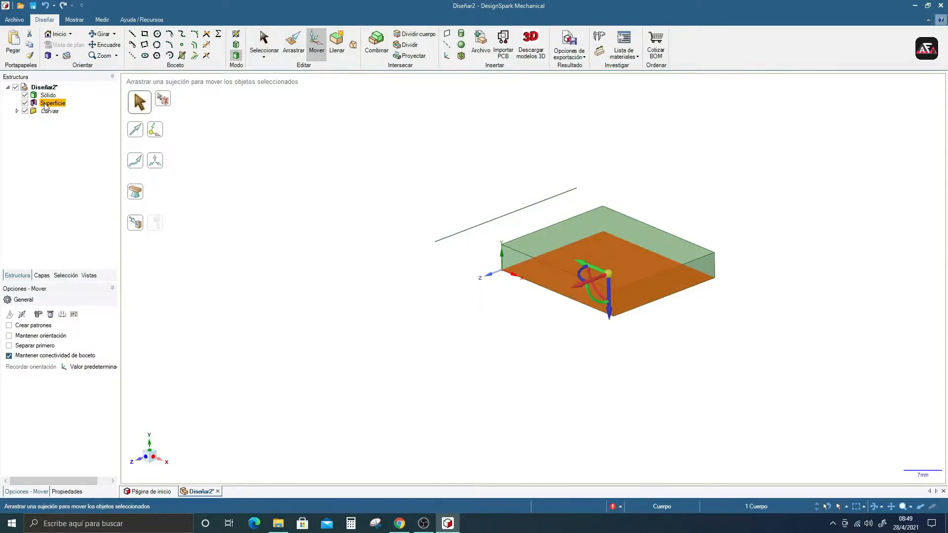
middle_click_drag(513, 284, 532, 269)
middle_click_drag(511, 360, 531, 275)
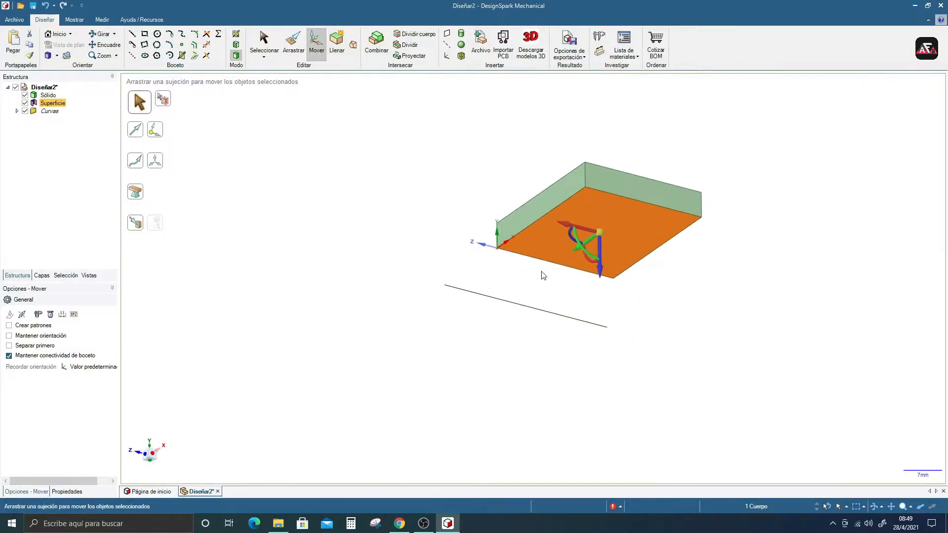
left_click_drag(566, 226, 380, 228)
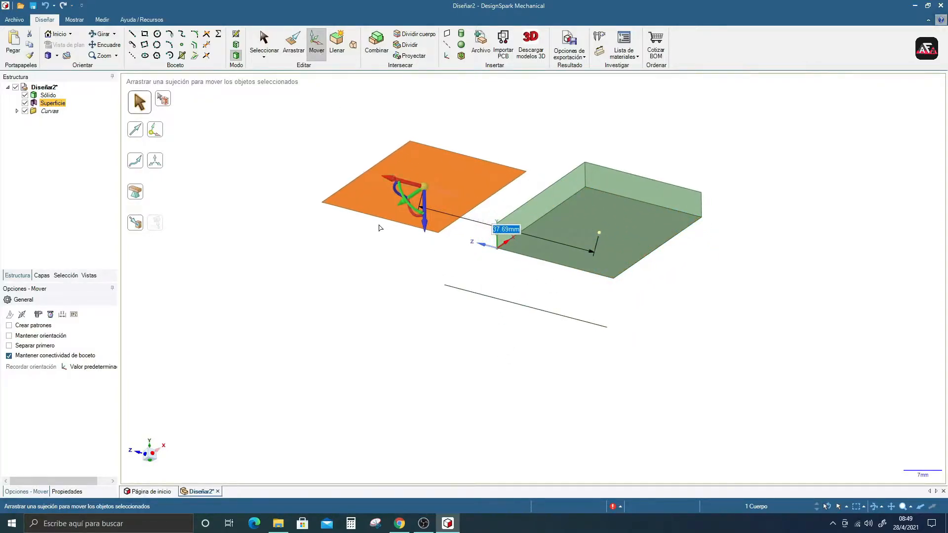
type("30")
key("Return")
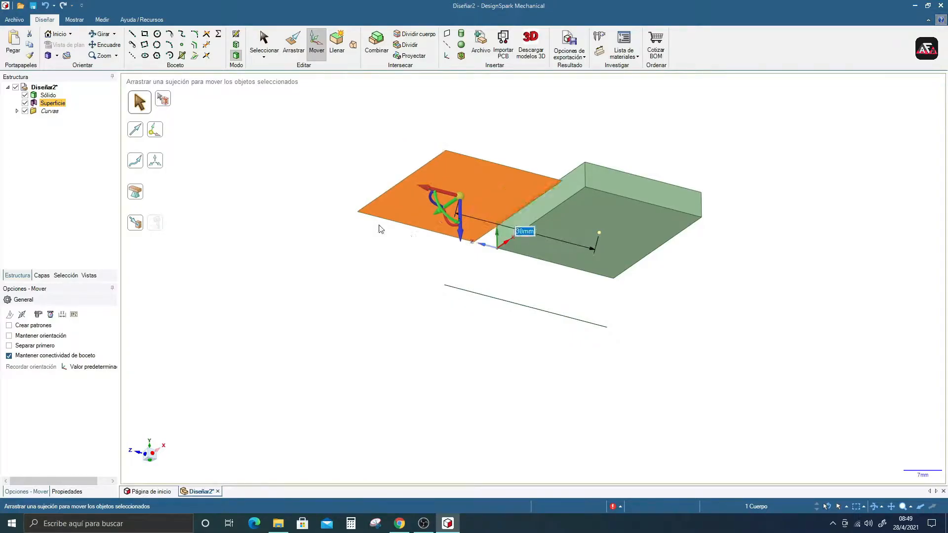
middle_click_drag(423, 268, 363, 249)
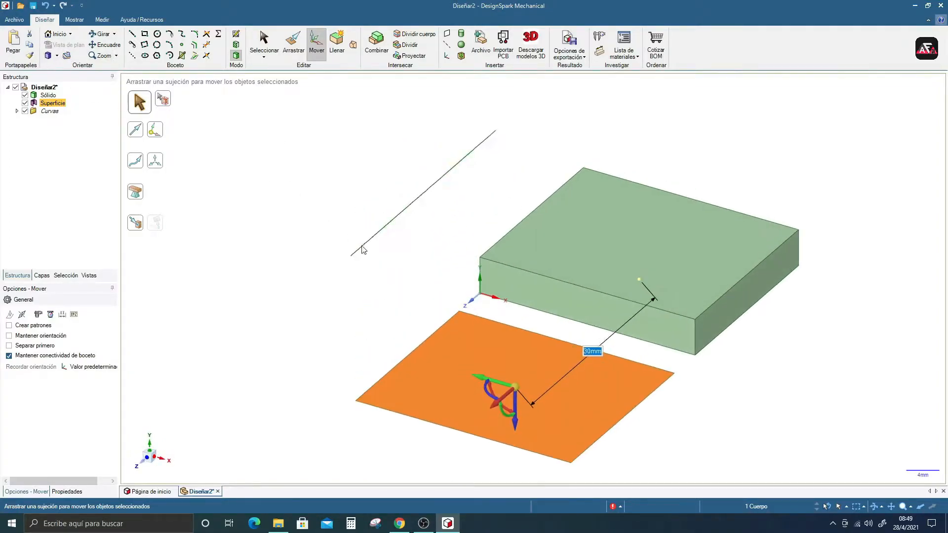
Identify the solid, the surface and the line in the model by selecting each one in the structure tree.
left_click(269, 239)
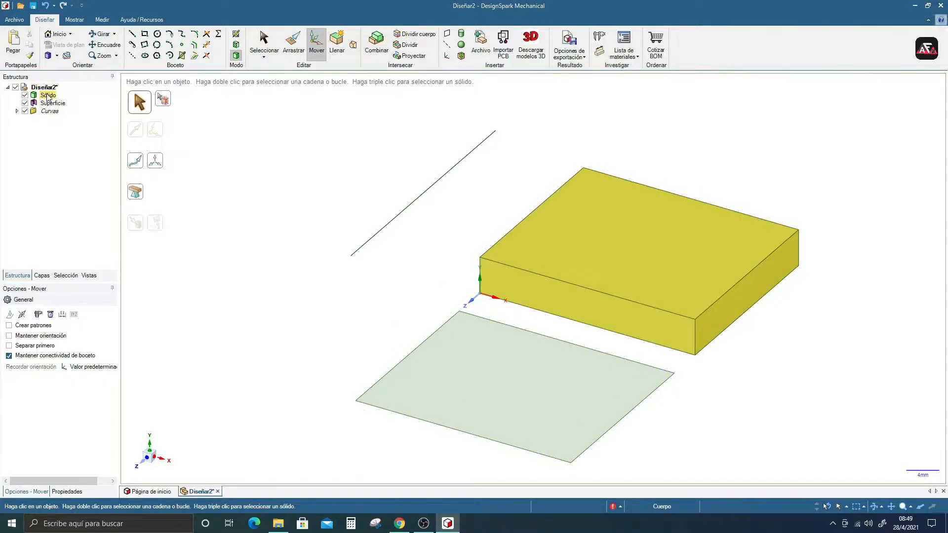
left_click(48, 96)
left_click(53, 104)
left_click(16, 111)
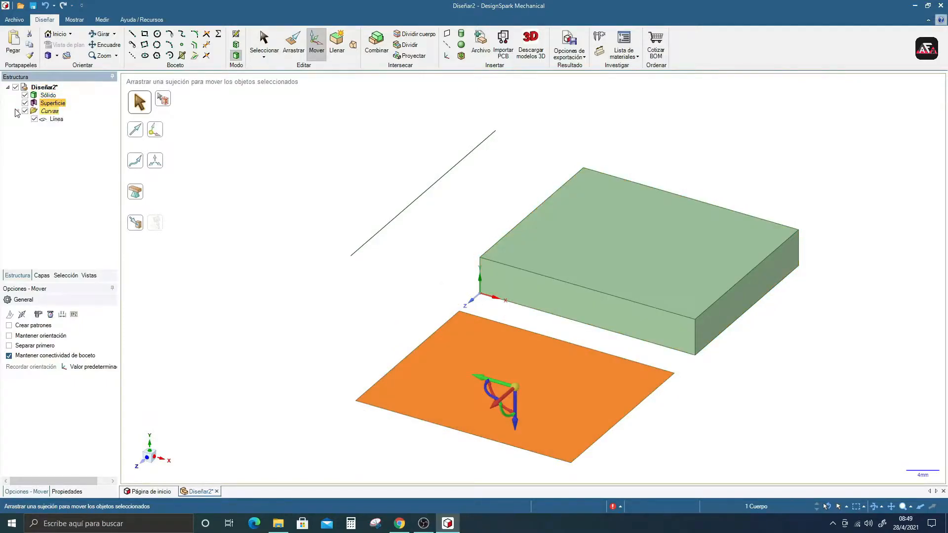
left_click(56, 118)
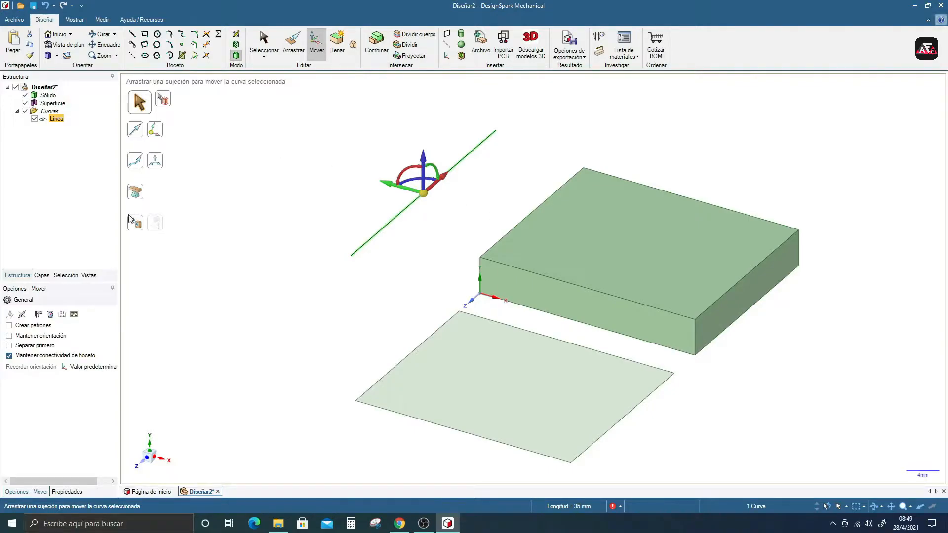
Create a new component under the top-level design Diseñar2, keeping its default name.
left_click(44, 87)
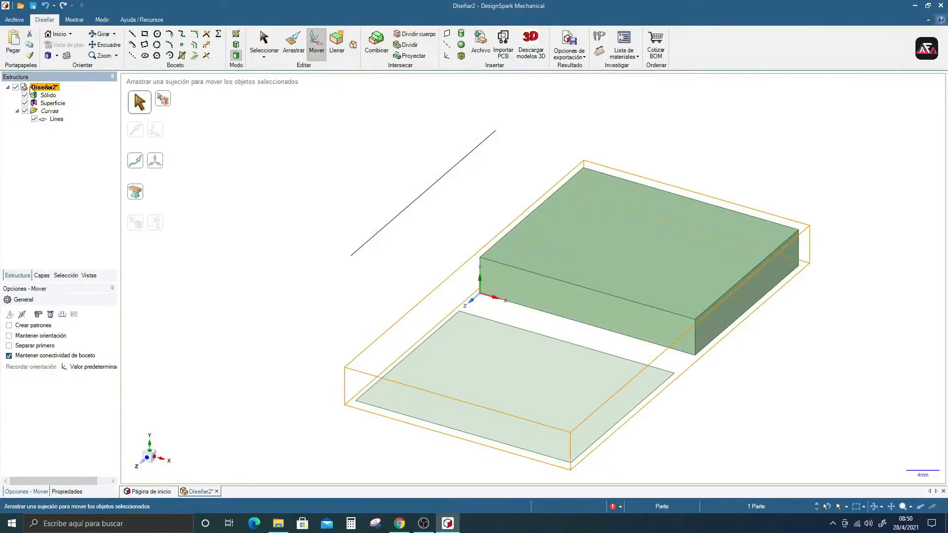
right_click(45, 89)
left_click(25, 174)
right_click(45, 88)
left_click(10, 189)
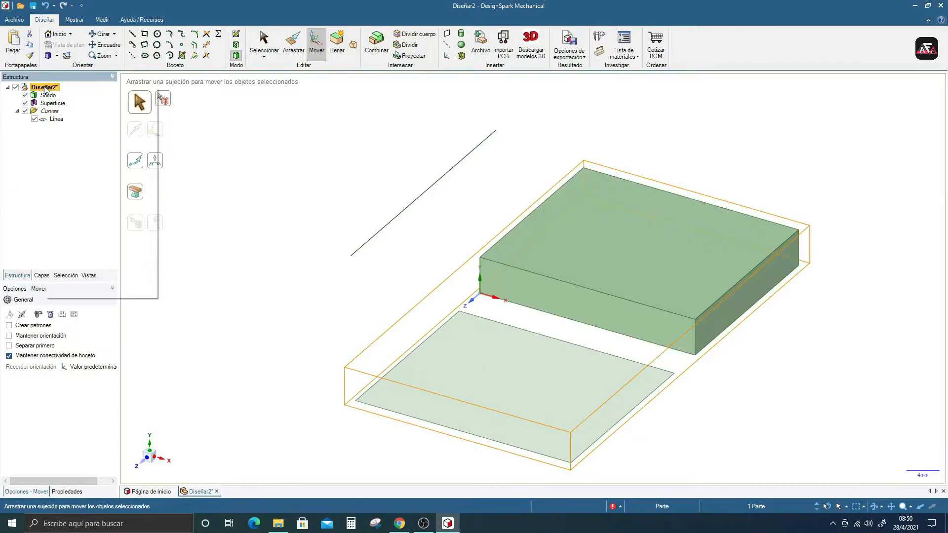
right_click(45, 89)
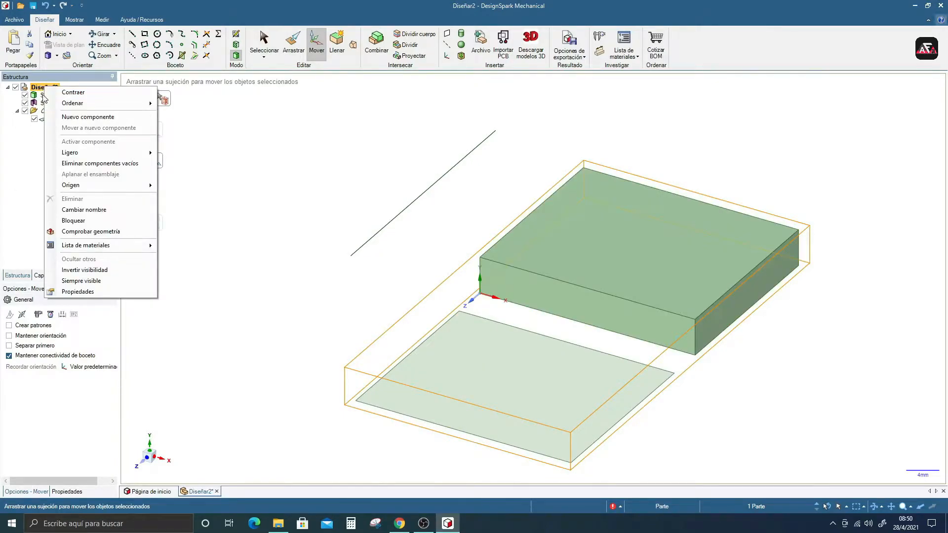
left_click(70, 118)
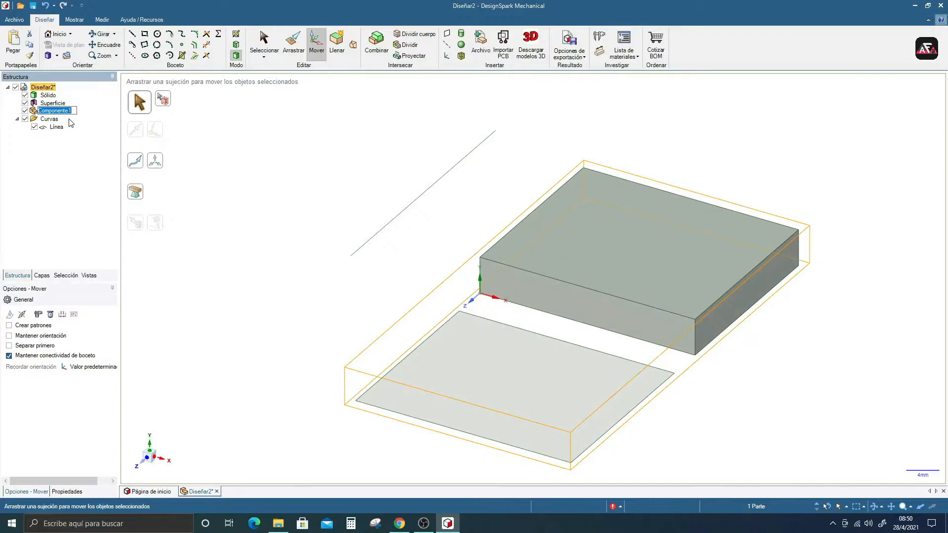
left_click(25, 89)
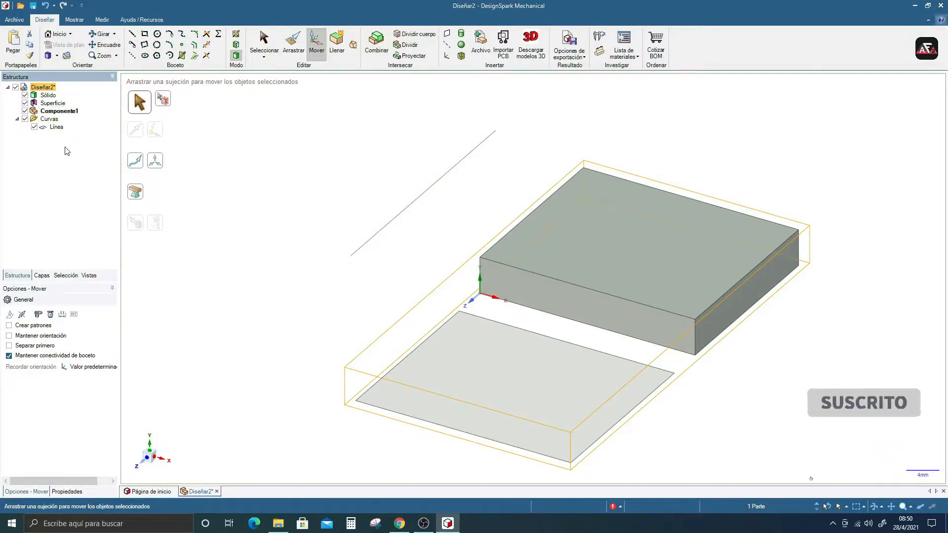
Select the solid, the surface and the line together and move them into Componente1 in the structure tree.
left_click(49, 96)
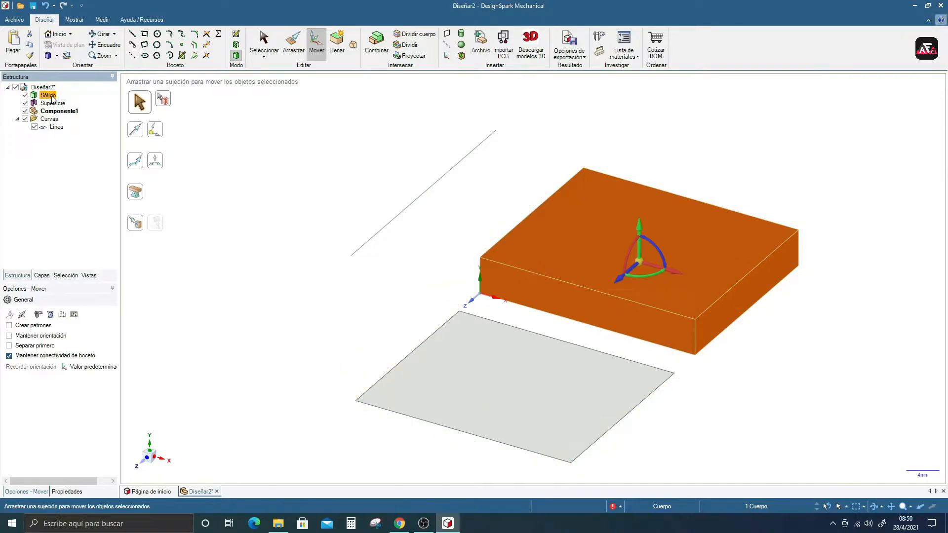
left_click(53, 103, "ctrl")
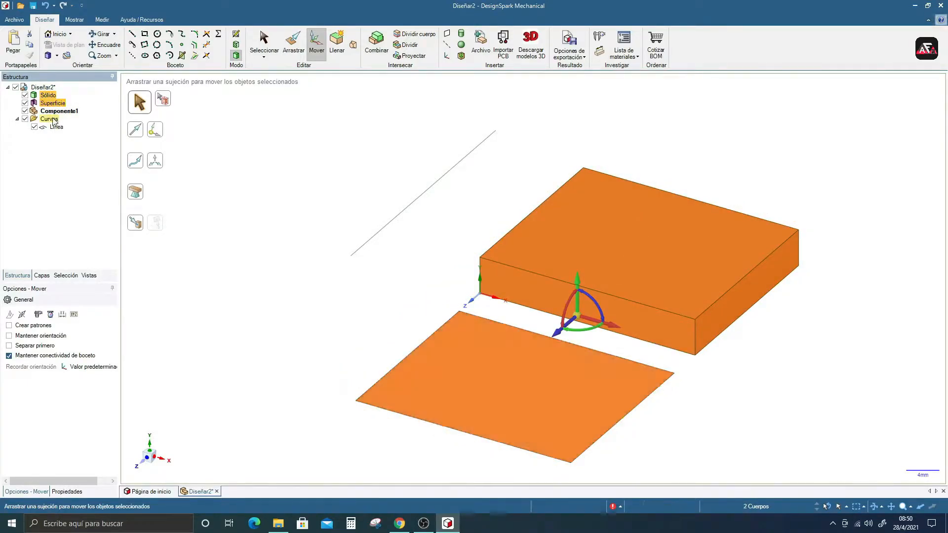
key("ctrl")
left_click(54, 127, "ctrl")
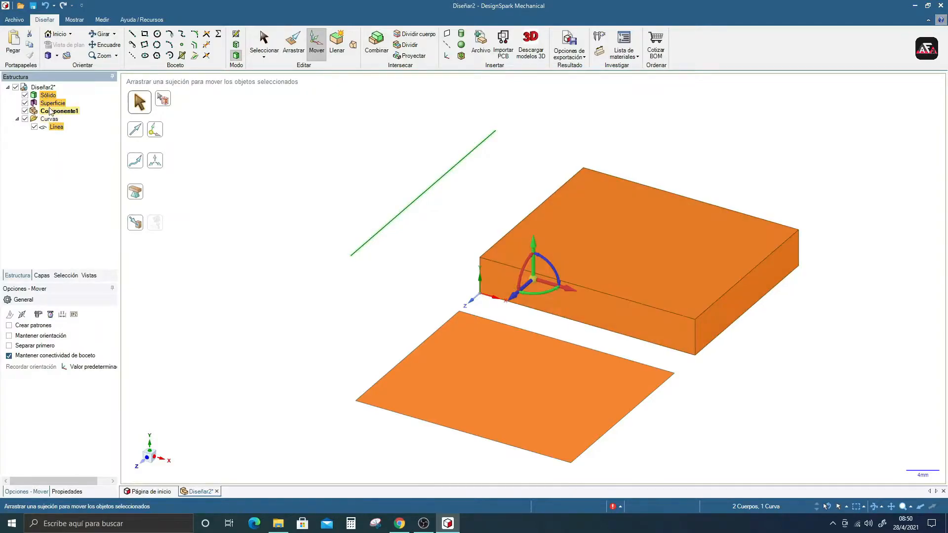
left_click_drag(43, 95, 59, 111)
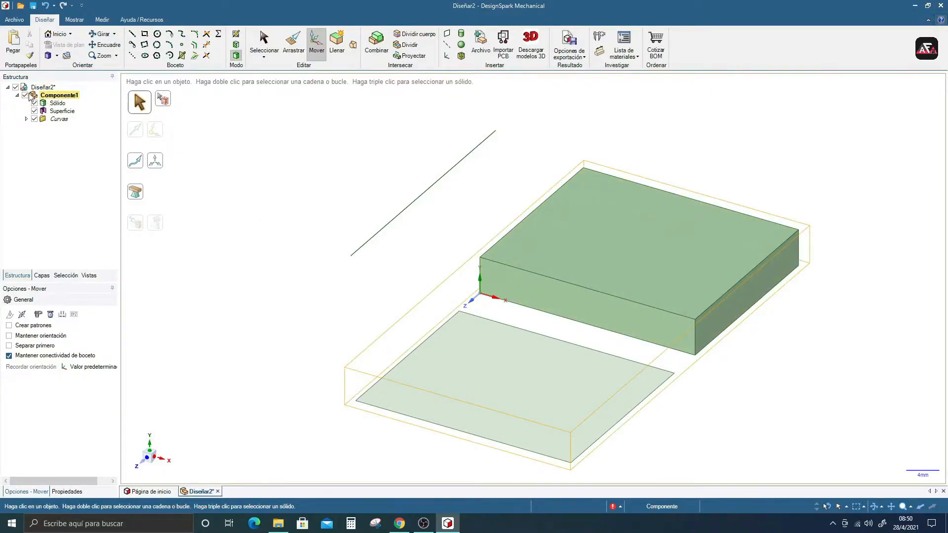
Toggle the visibility of Componente1 off and back on twice.
left_click(26, 96)
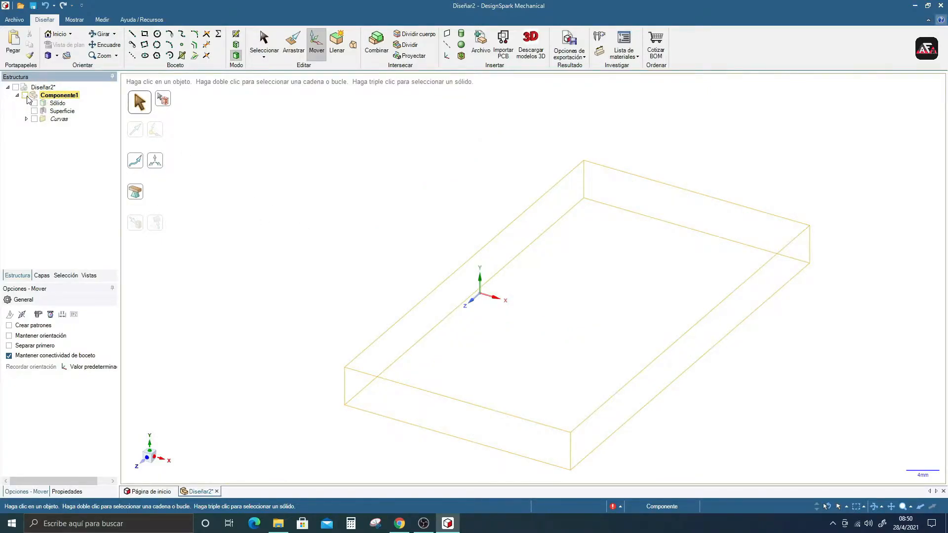
left_click(25, 96)
left_click(25, 95)
left_click(25, 96)
Create a second component under the top-level design Diseñar2, keeping its default name Componente2.
right_click(39, 89)
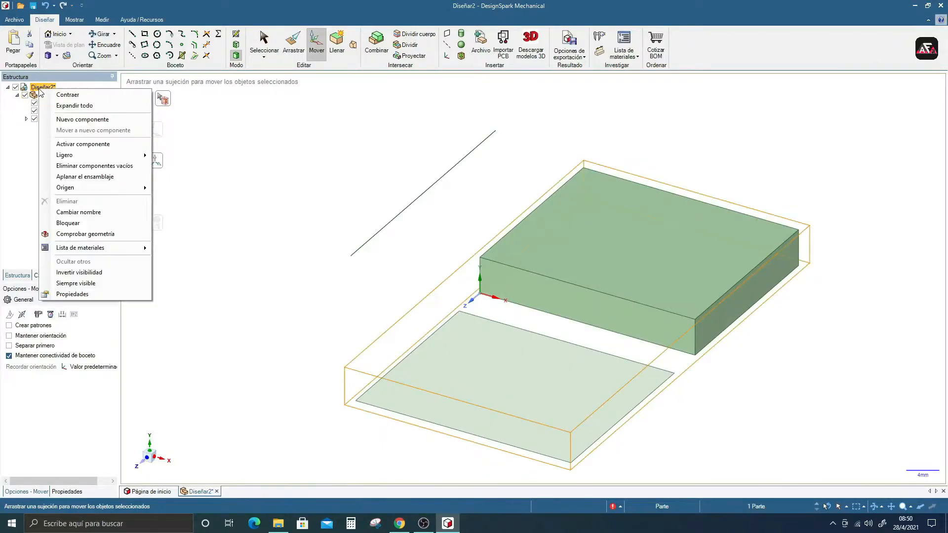
left_click(100, 120)
left_click(35, 139)
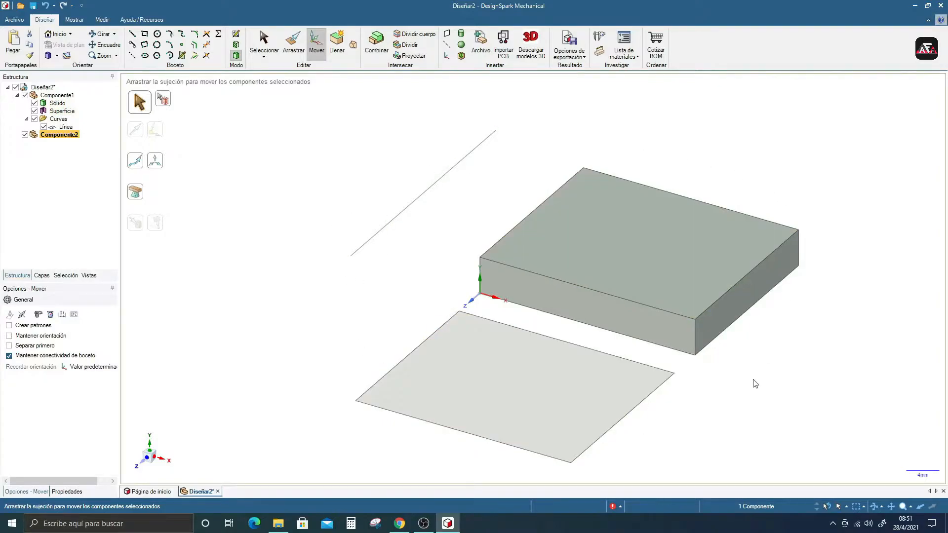
left_click(40, 171)
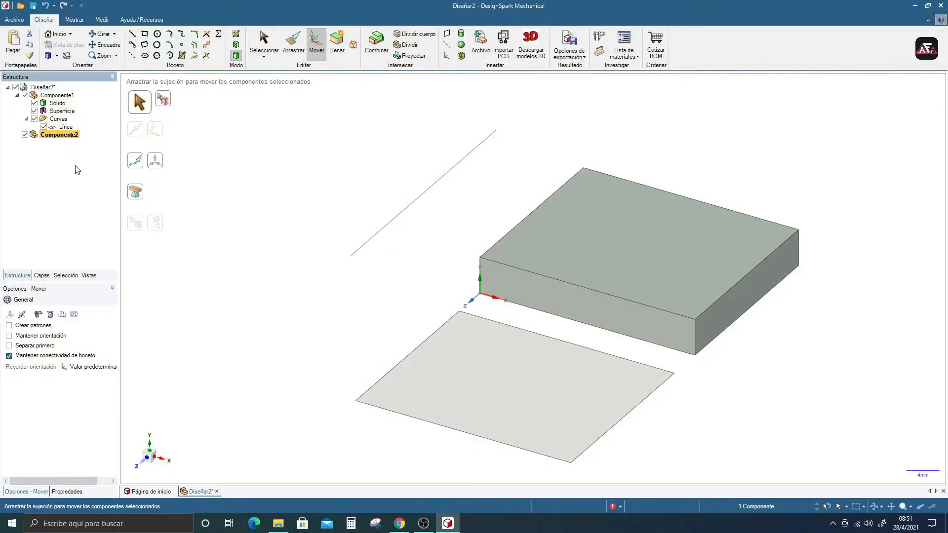
Copy the solid, the surface and the line from Componente1 and paste them into Componente2.
left_click(50, 104)
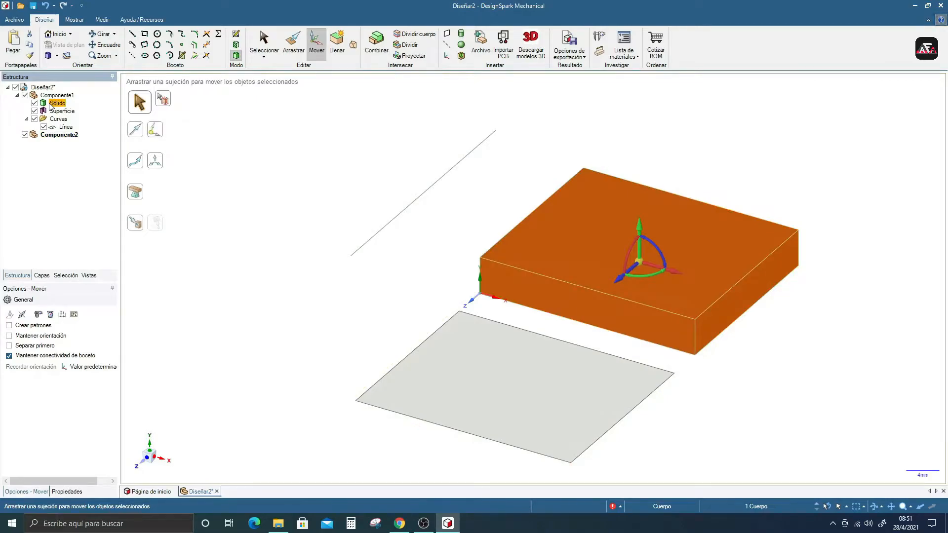
left_click(58, 111, "ctrl")
left_click(57, 127, "ctrl")
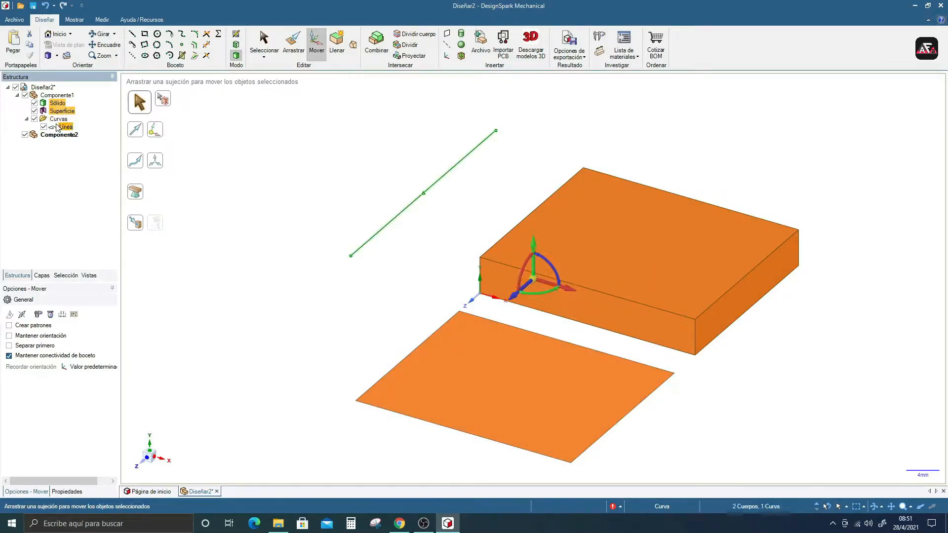
left_click(60, 134)
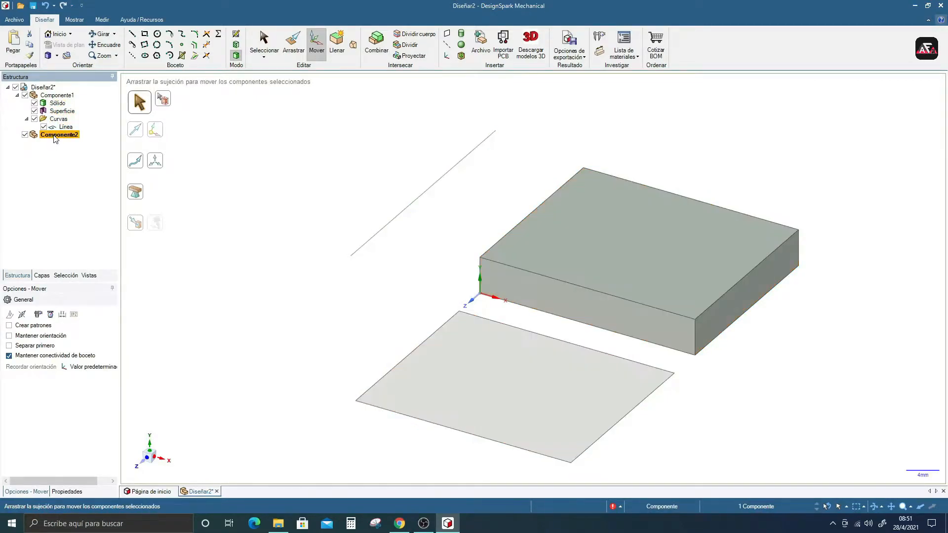
key("ctrl+v")
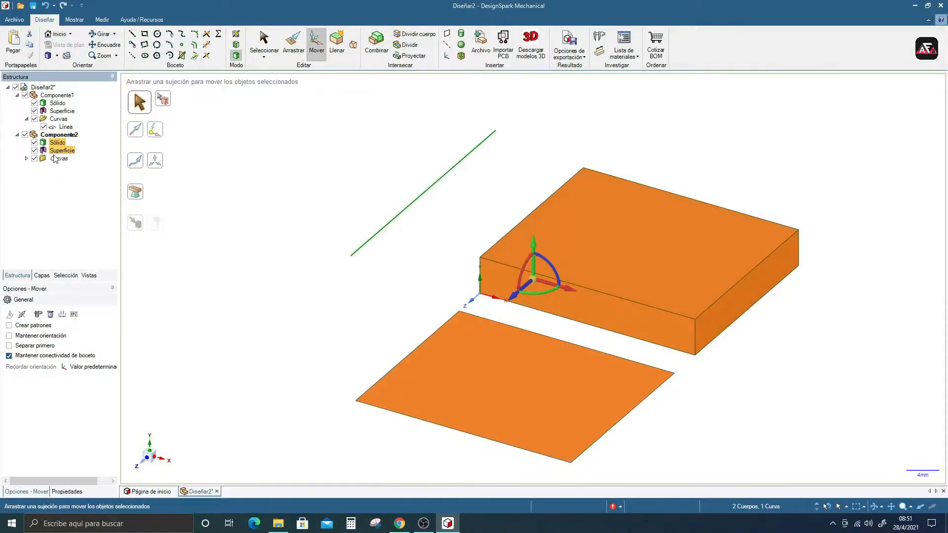
left_click(370, 317)
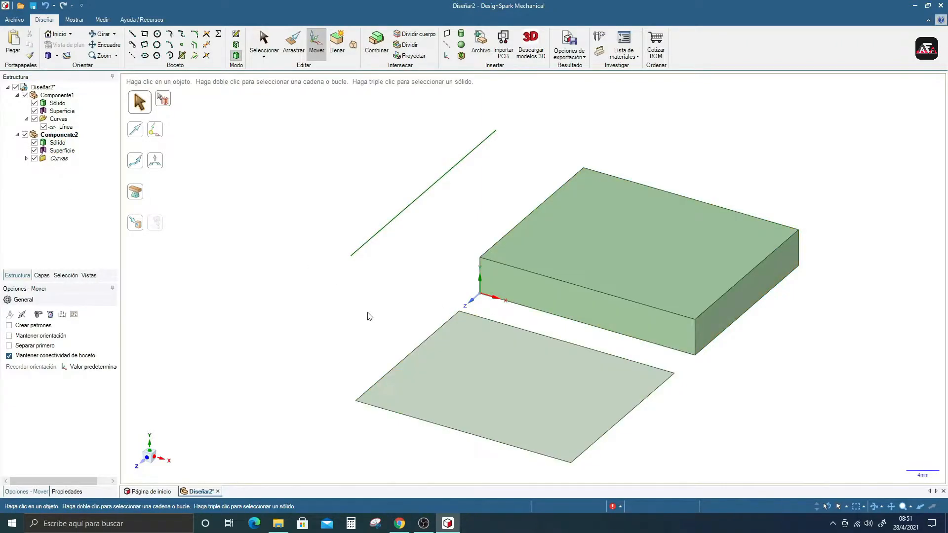
Examine the overlapping geometry by selecting the Componente1 solid and each of the two components in the structure tree.
left_click(57, 102)
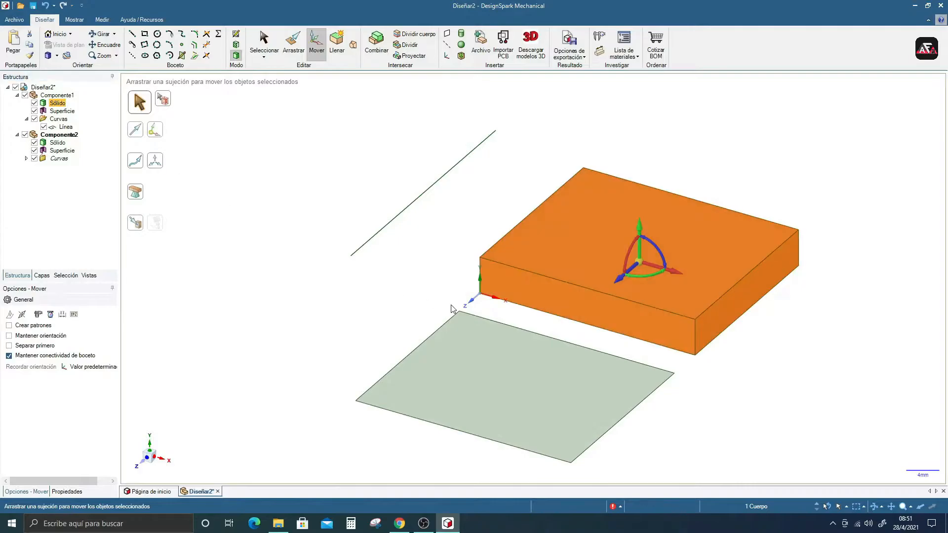
scroll(452, 312, "down", 1)
left_click(57, 95)
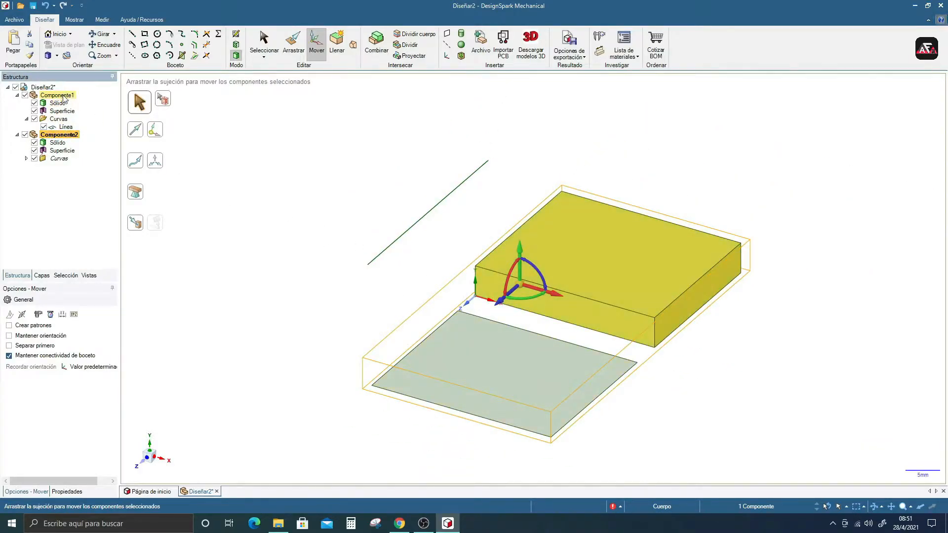
left_click(61, 135)
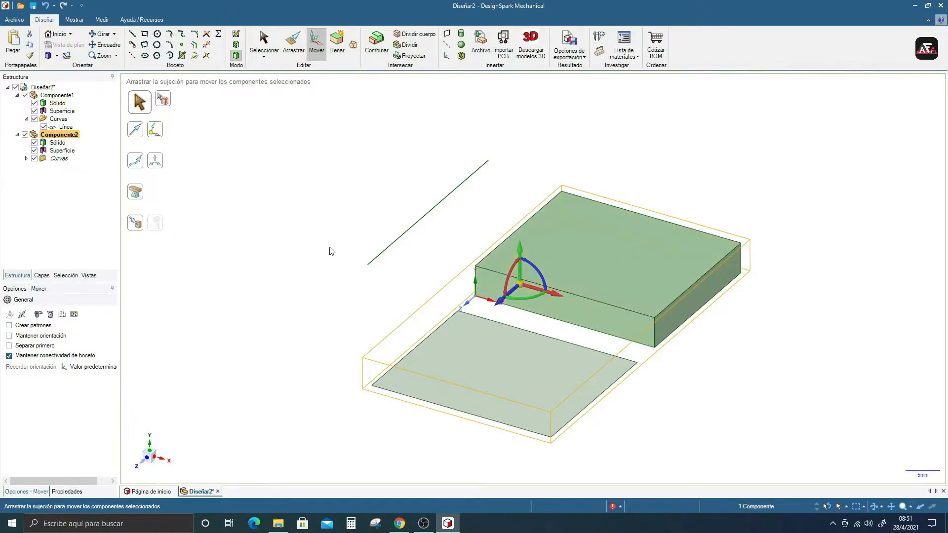
left_click(318, 106)
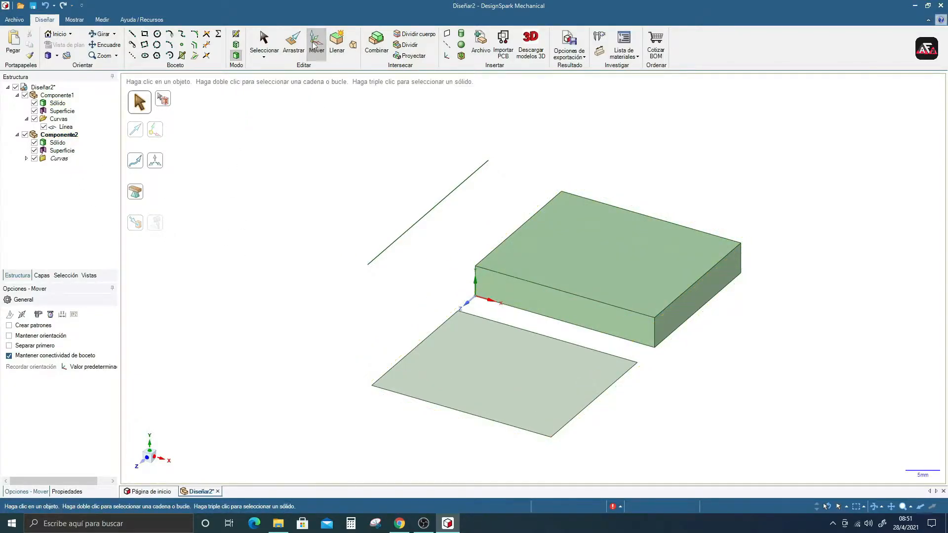
left_click(58, 134)
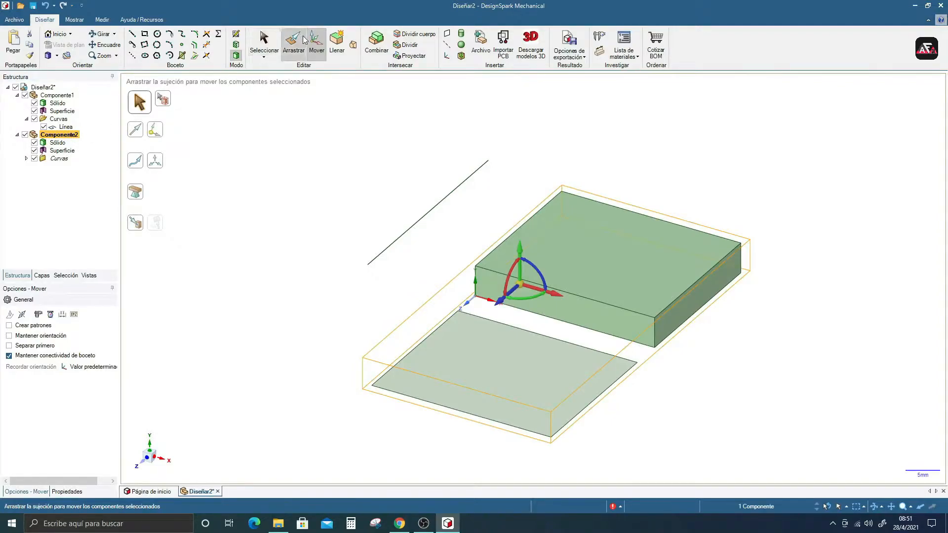
left_click(56, 95)
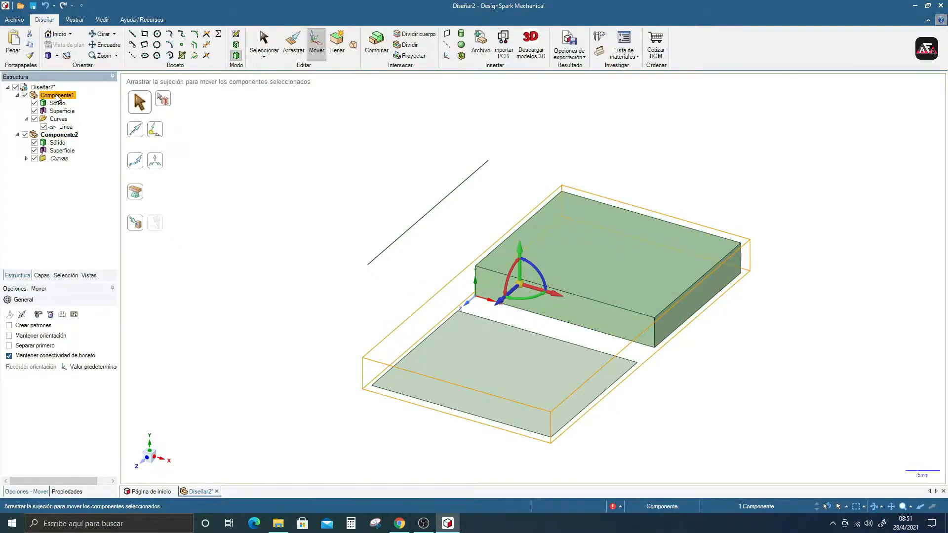
Move Componente2 vertically about 11.46 mm above Componente1 and anchor the move handle at the lower front corner of its solid.
left_click(59, 134)
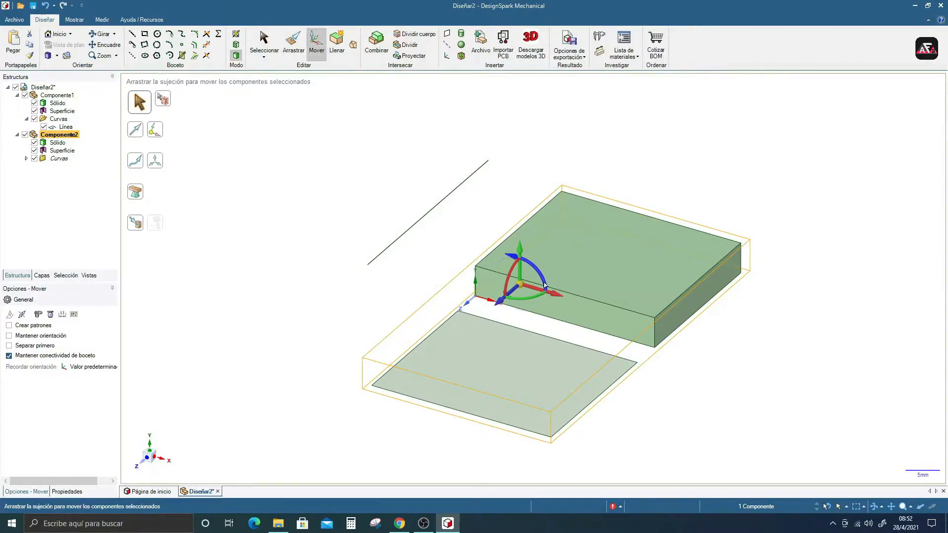
left_click_drag(519, 252, 510, 168)
scroll(537, 255, "down", 2)
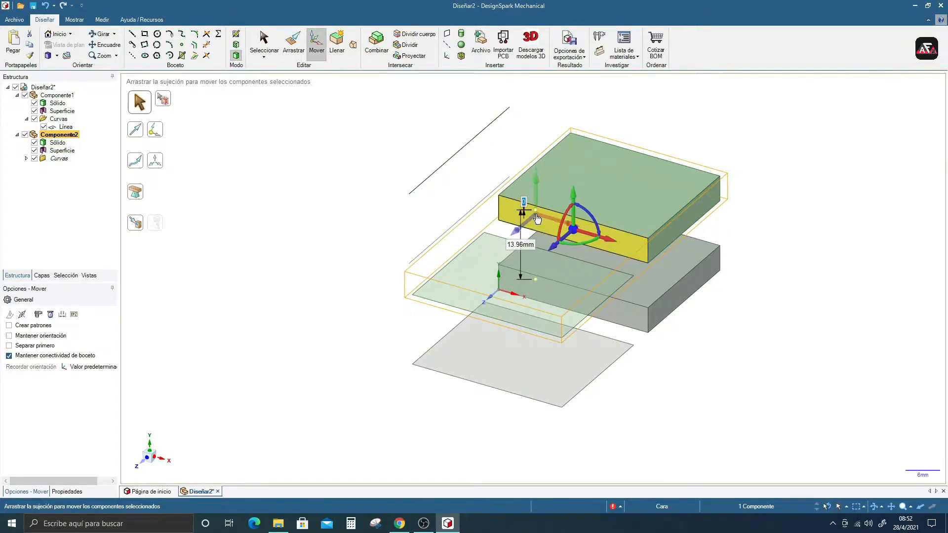
left_click(641, 266)
left_click(654, 265)
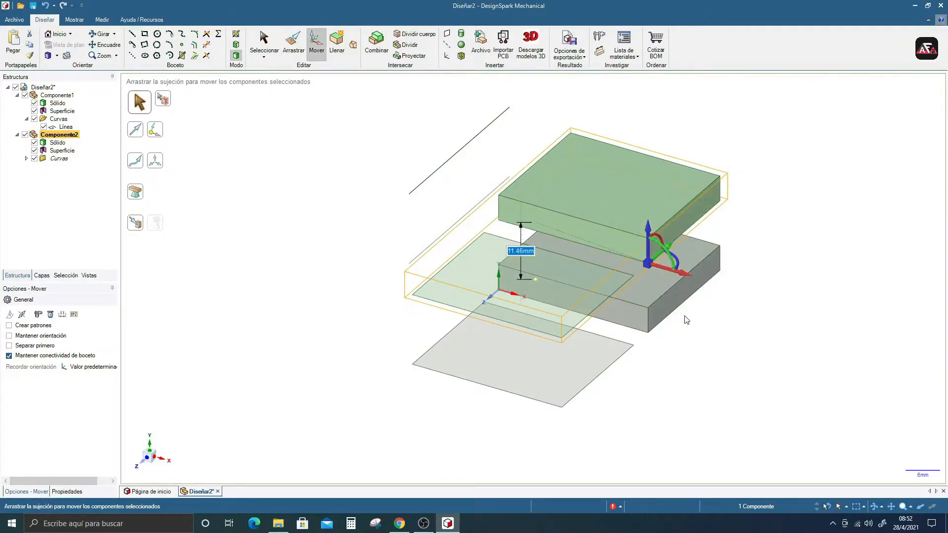
Lower Componente2 with the Move tool's Up To option onto the top face of the Componente1 solid.
middle_click_drag(618, 271, 671, 230)
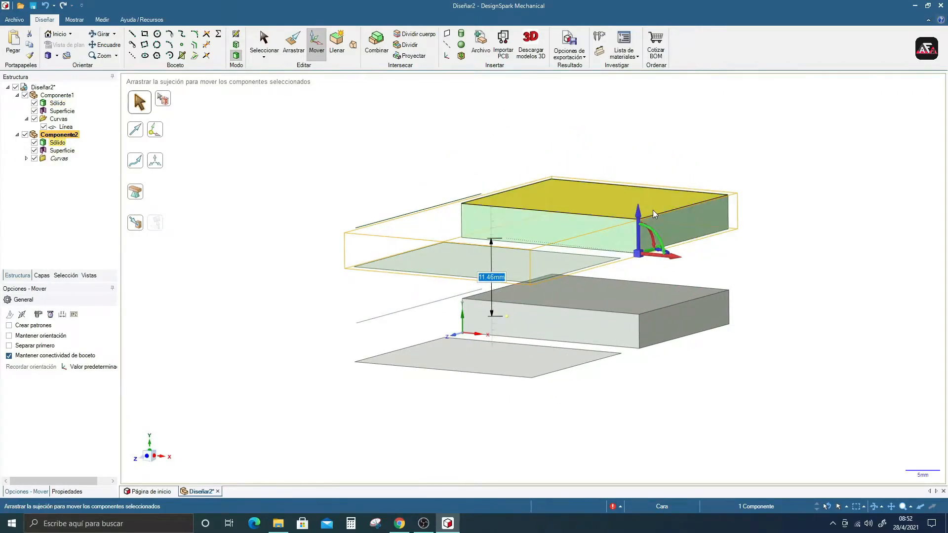
mouse_move(639, 213)
left_mouse_down()
mouse_move(640, 242)
mouse_move(620, 192)
mouse_move(634, 221)
left_mouse_up()
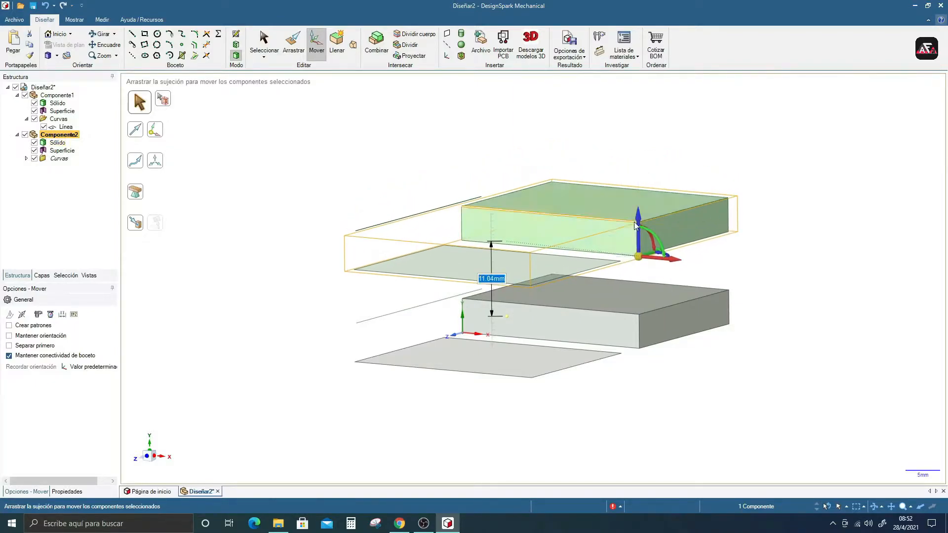
left_click(139, 226)
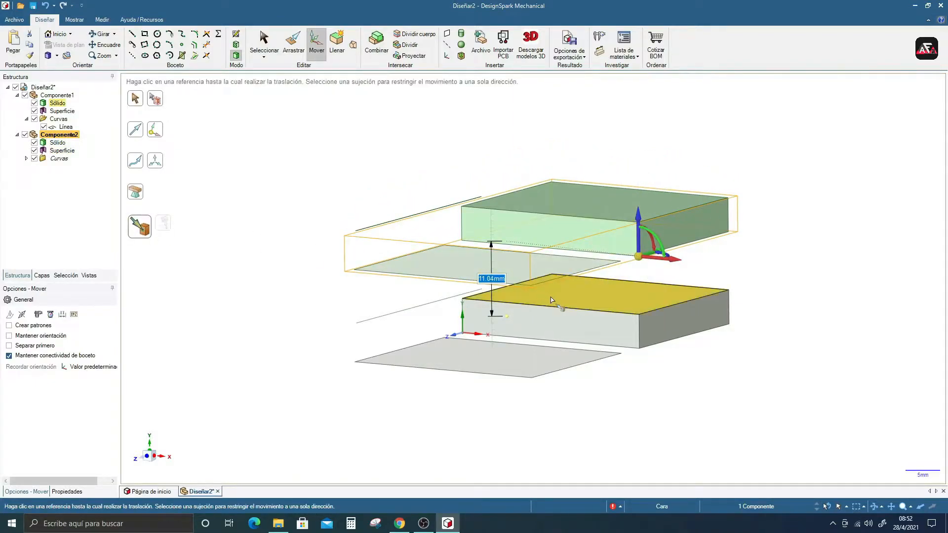
left_click(602, 305)
middle_click_drag(598, 348, 599, 368)
scroll(679, 317, "down", 1)
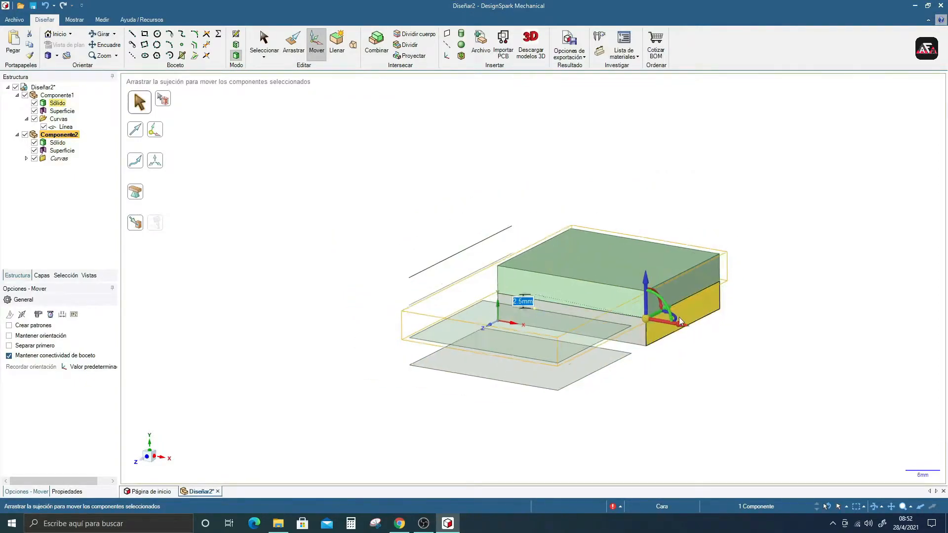
scroll(686, 323, "up", 4)
scroll(591, 275, "down", 3)
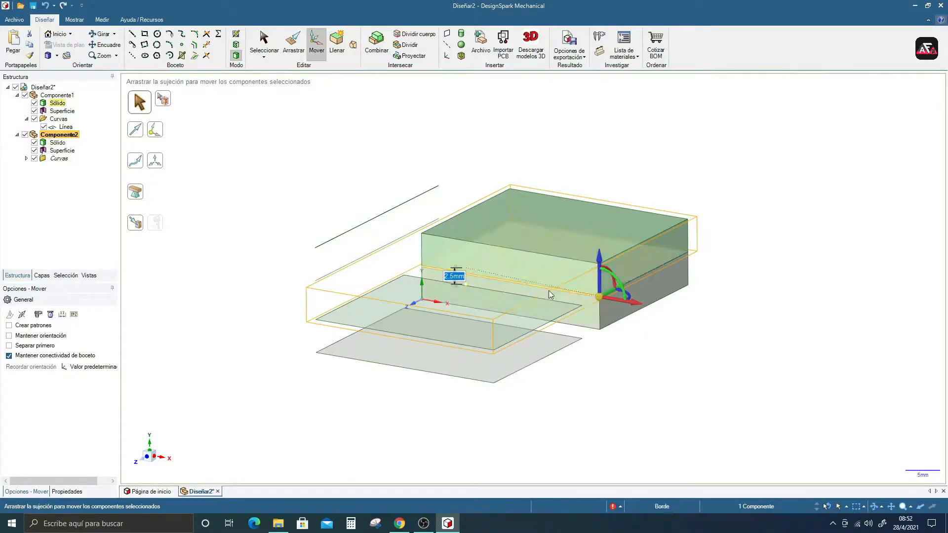
middle_click_drag(635, 329, 613, 330)
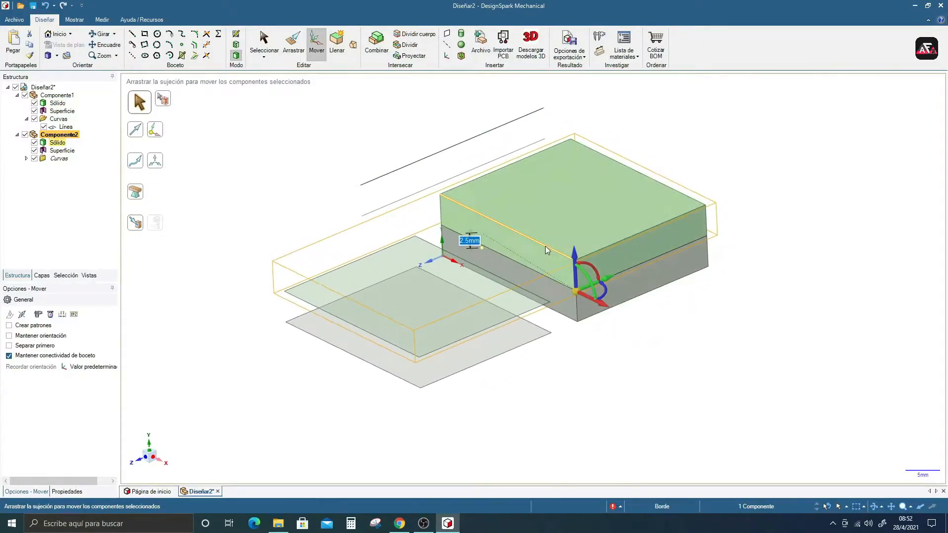
Examine which stacked geometry belongs to each component by selecting Componente1 and Componente2 alternately in the structure tree.
left_click(65, 96)
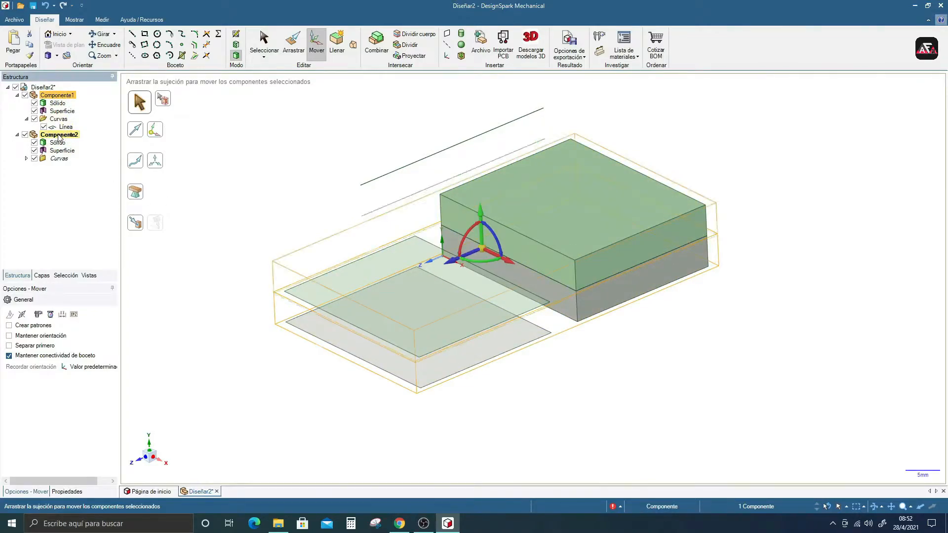
left_click(269, 212)
middle_click_drag(558, 316, 561, 296)
scroll(515, 331, "up", 3)
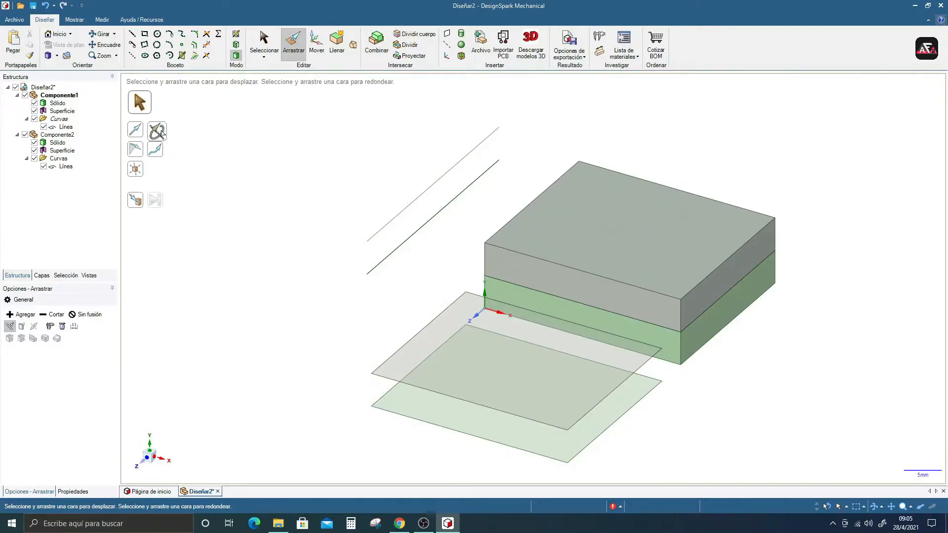
left_click(70, 137)
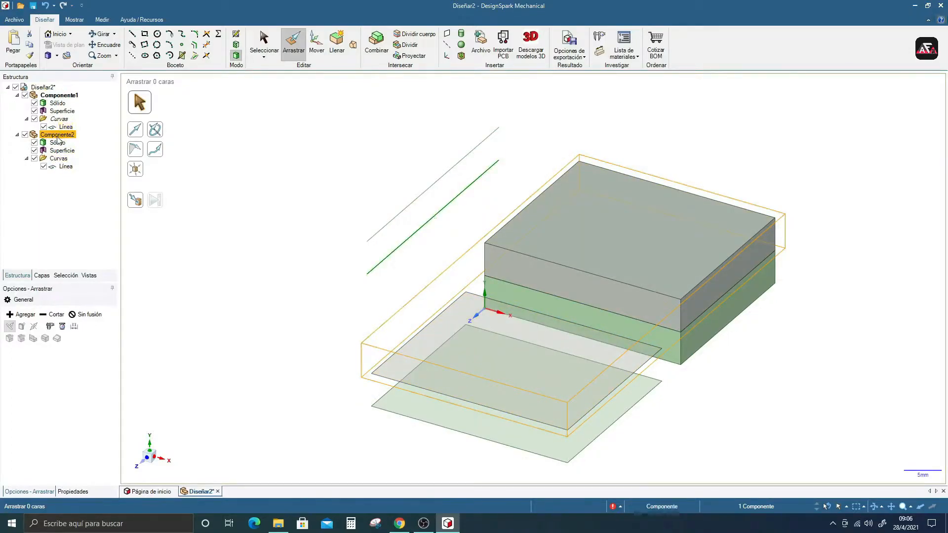
left_click(58, 95)
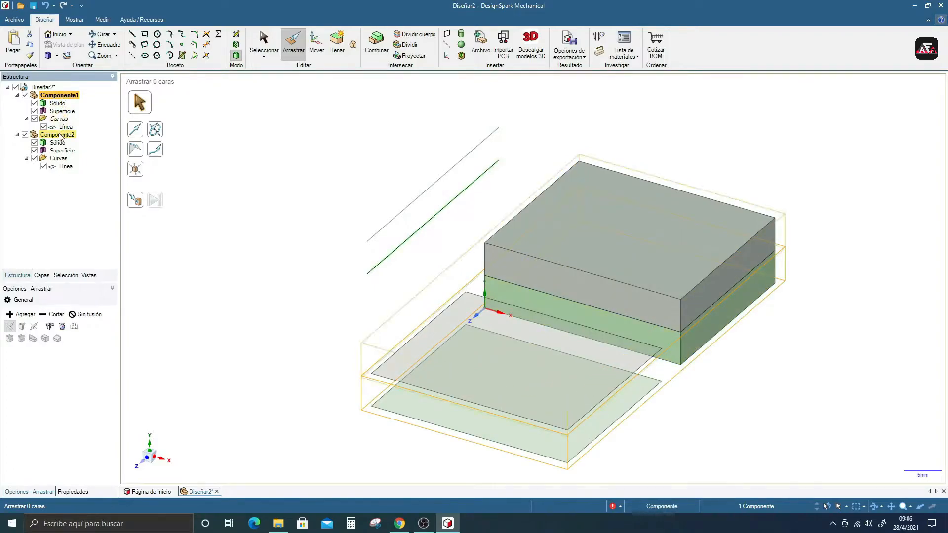
left_click(58, 135)
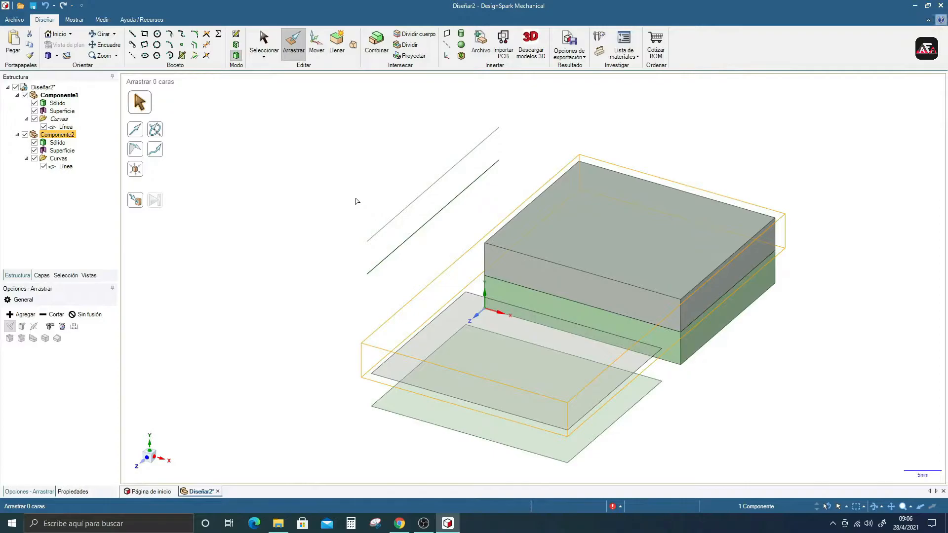
left_click(63, 95)
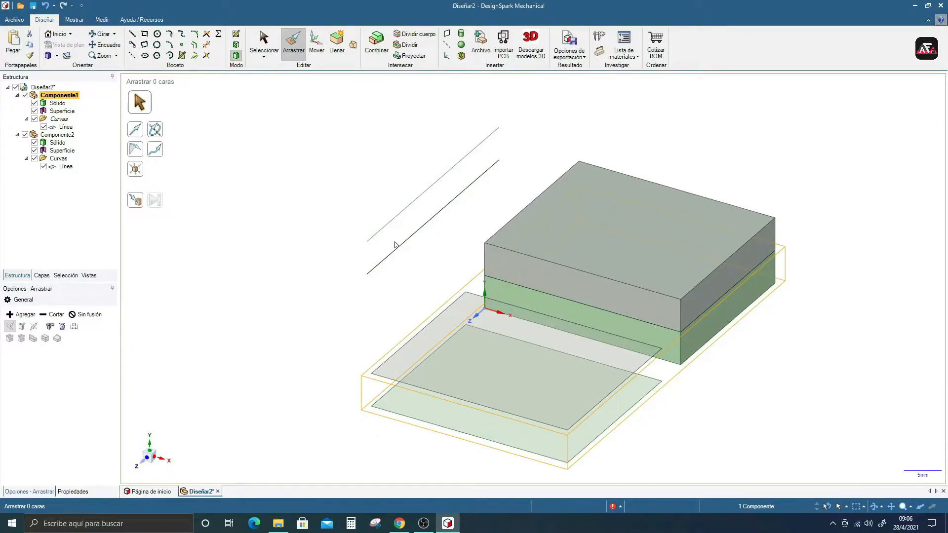
left_click(57, 134)
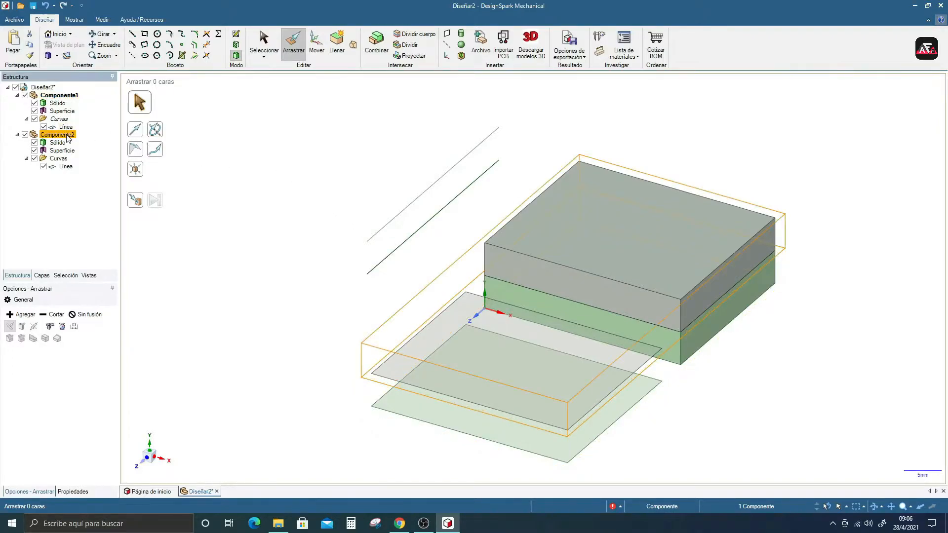
scroll(410, 274, "down", 2)
middle_click_drag(477, 284, 492, 253)
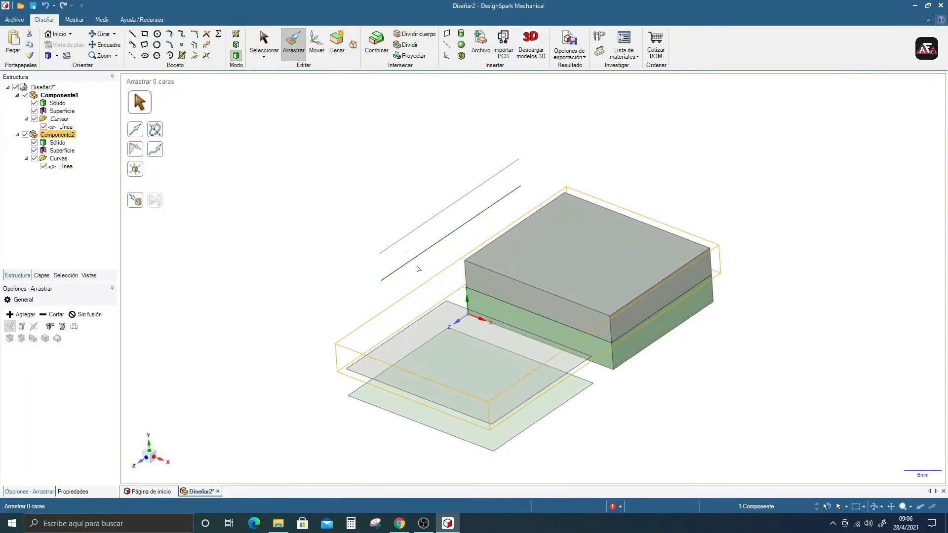
left_click(417, 270)
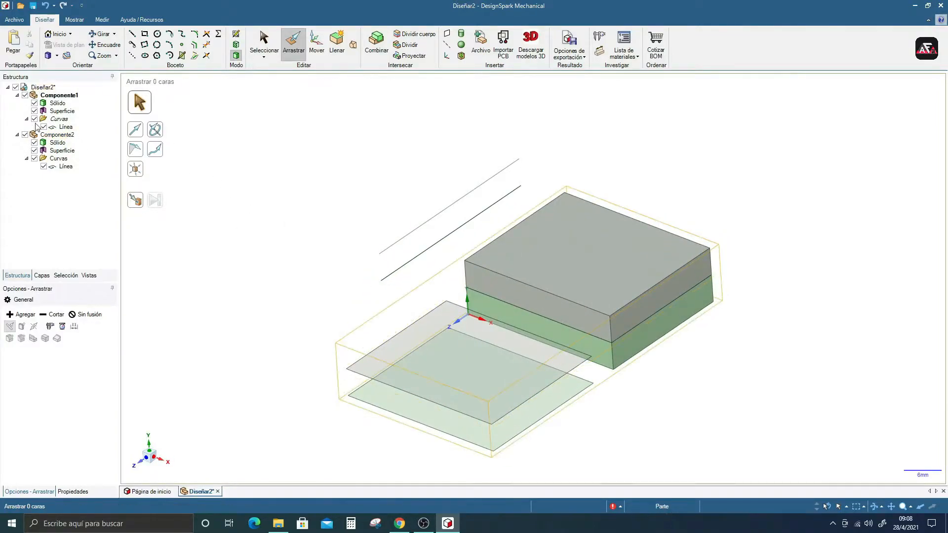
left_click(61, 136)
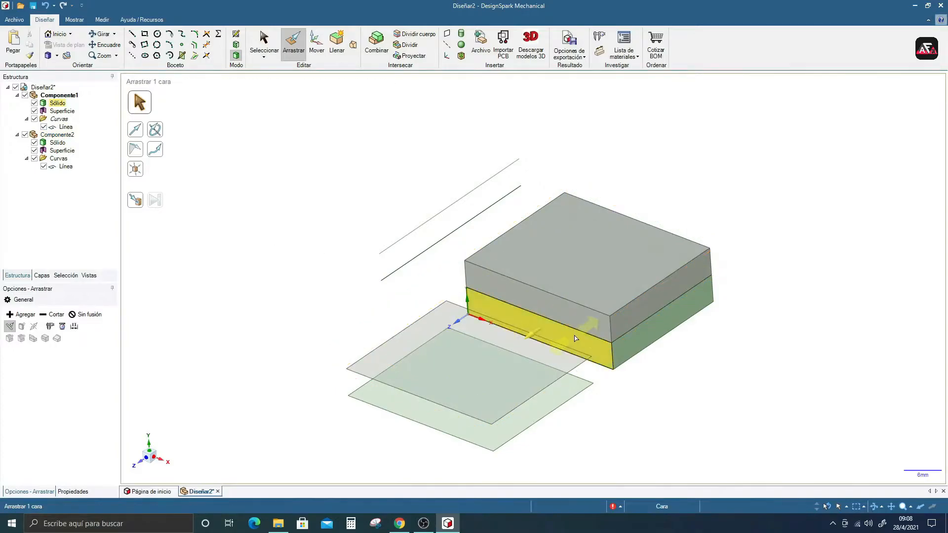
left_click(592, 378)
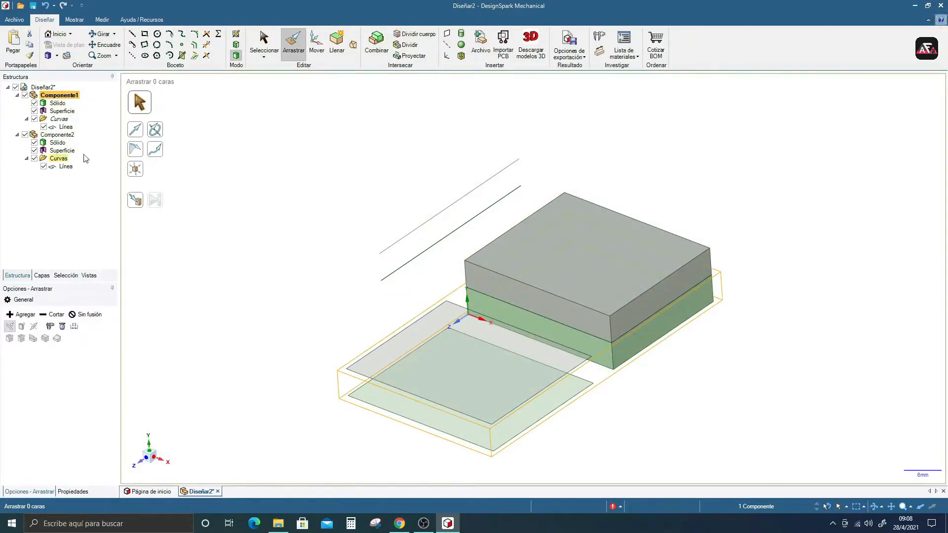
left_click(582, 267)
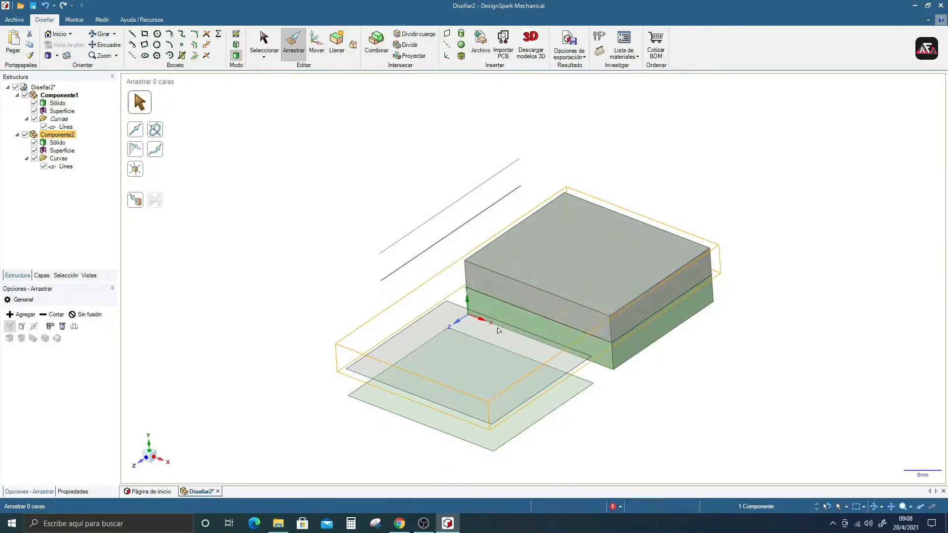
Sketch a circle about 7.2 mm in diameter on the underside of the Componente1 solid.
middle_click_drag(530, 299, 615, 277)
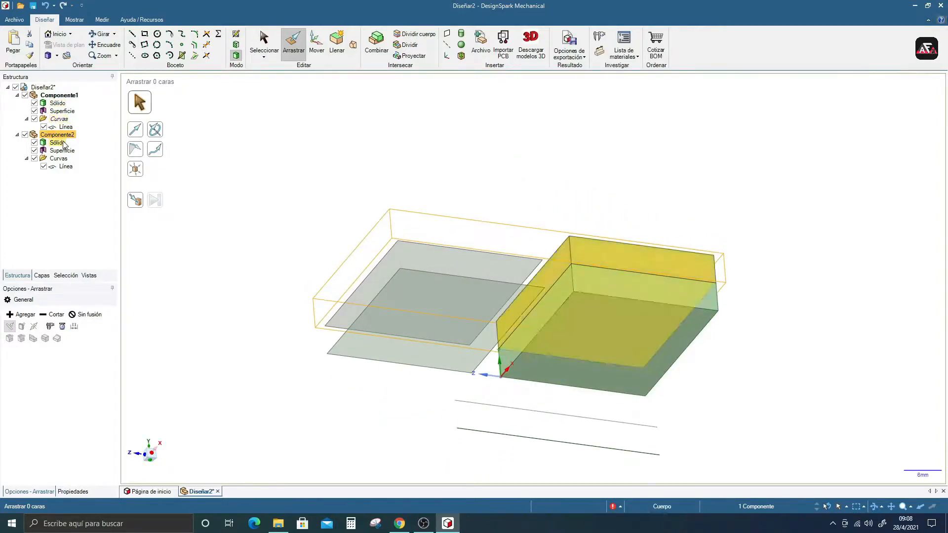
middle_click_drag(596, 323, 526, 194)
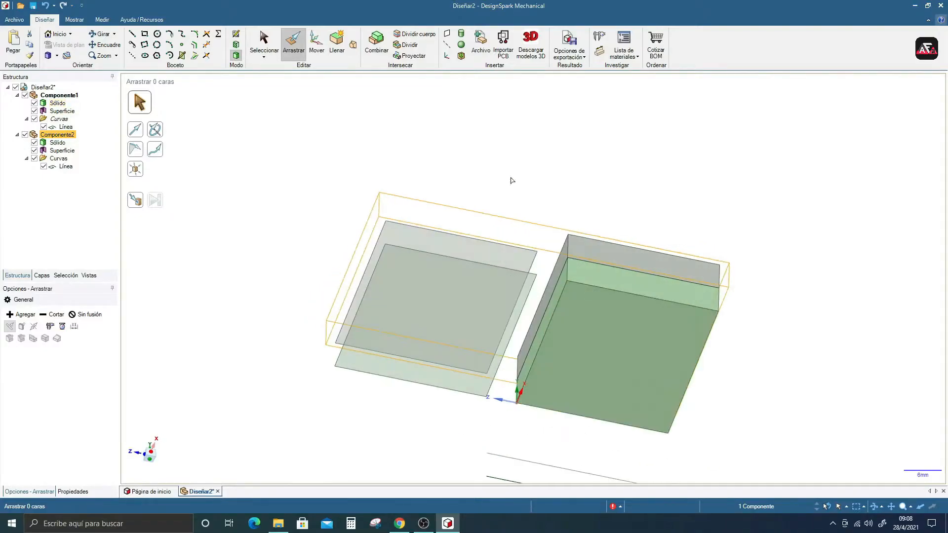
left_click(157, 34)
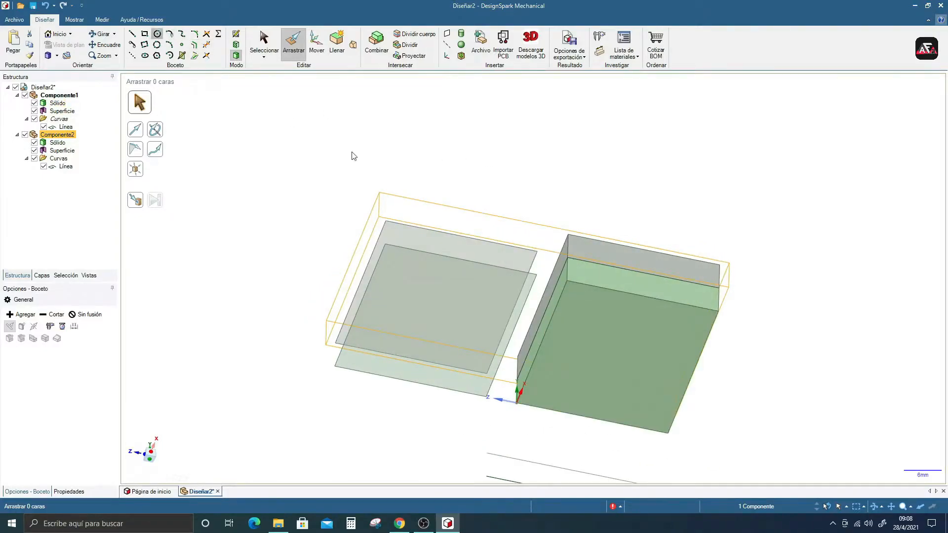
left_click(591, 339)
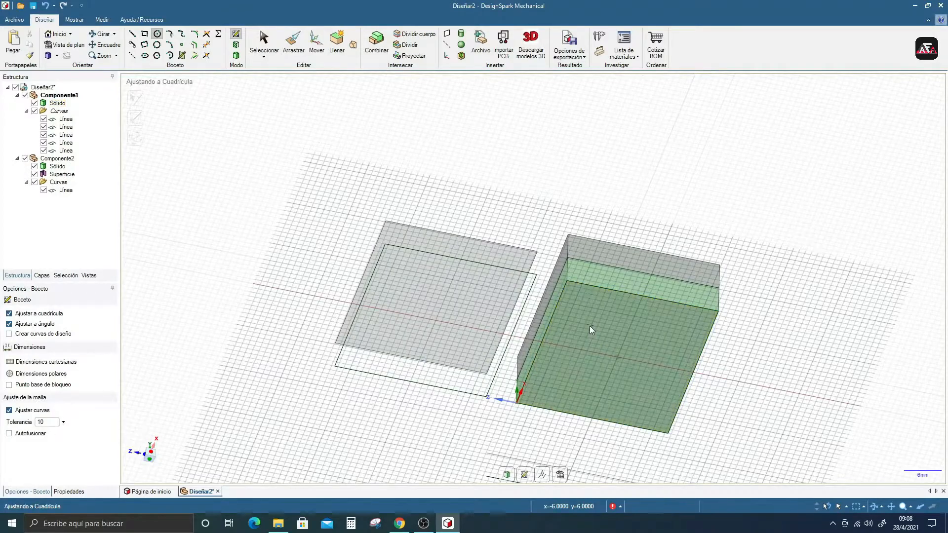
left_click(591, 329)
left_click(599, 343)
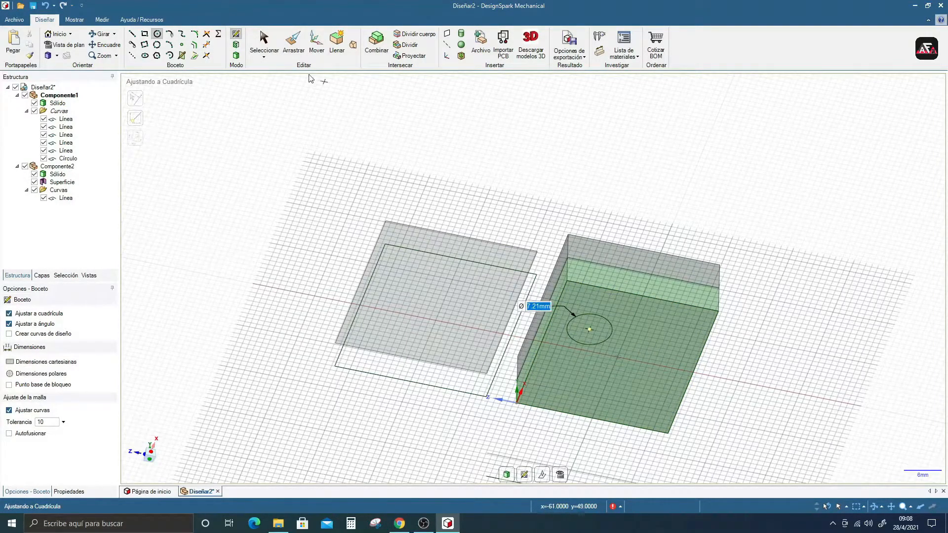
Pull the sketched circle upward to cut a hole through the Componente1 solid.
left_click(295, 44)
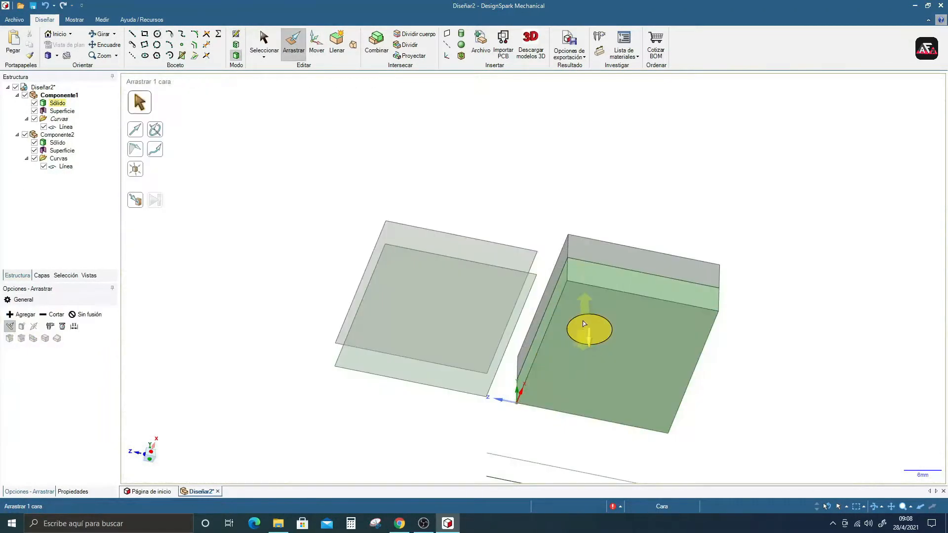
left_click_drag(582, 323, 593, 270)
middle_click_drag(597, 269, 592, 336)
mouse_move(593, 296)
middle_mouse_down()
mouse_move(593, 276)
mouse_move(590, 343)
mouse_move(578, 334)
mouse_move(580, 299)
middle_mouse_up()
middle_click_drag(589, 362, 579, 296)
Examine the hole from below and compare its depth with the boundary between the two stacked solids.
scroll(605, 411, "down", 3)
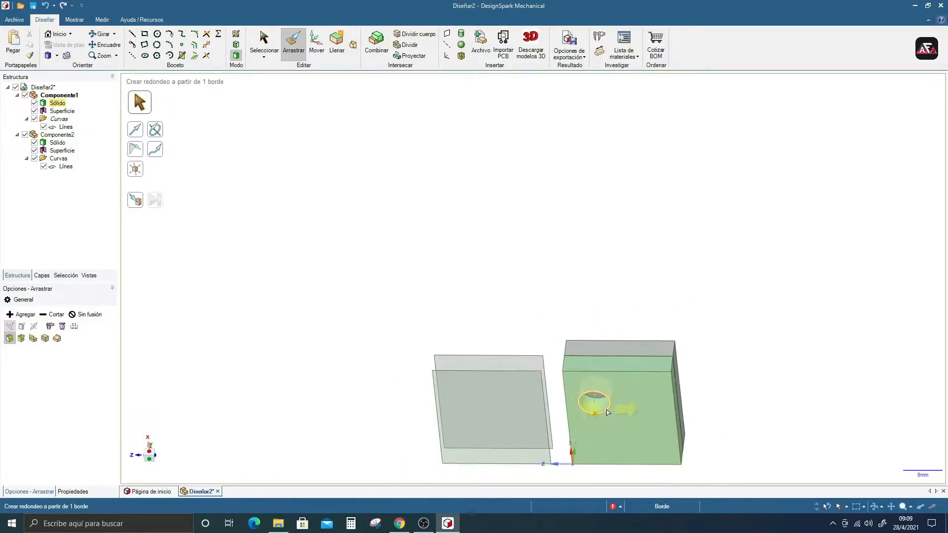
scroll(606, 410, "up", 4)
scroll(607, 410, "up", 3)
scroll(585, 333, "down", 1)
scroll(584, 332, "up", 1)
mouse_move(585, 332)
middle_mouse_down()
mouse_move(589, 347)
mouse_move(594, 326)
middle_mouse_up()
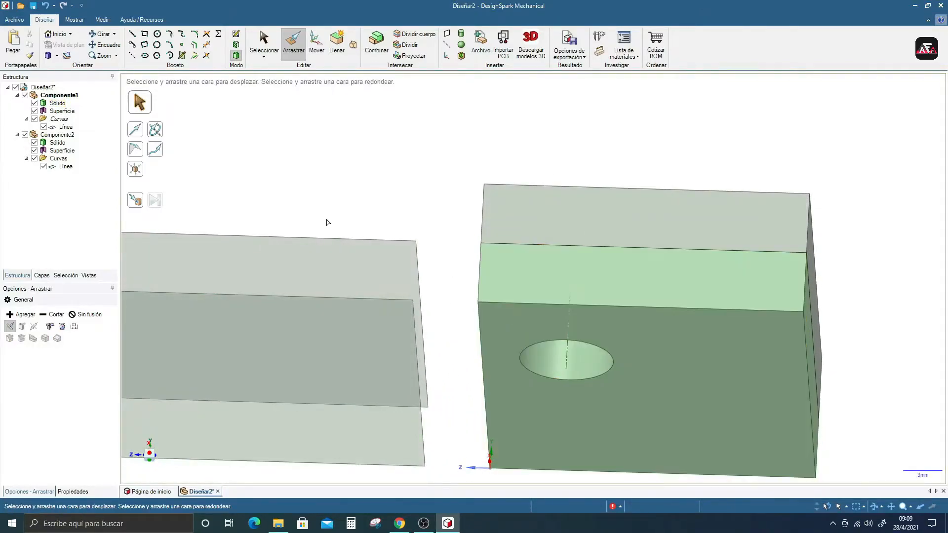
left_click(521, 281)
scroll(521, 282, "down", 2)
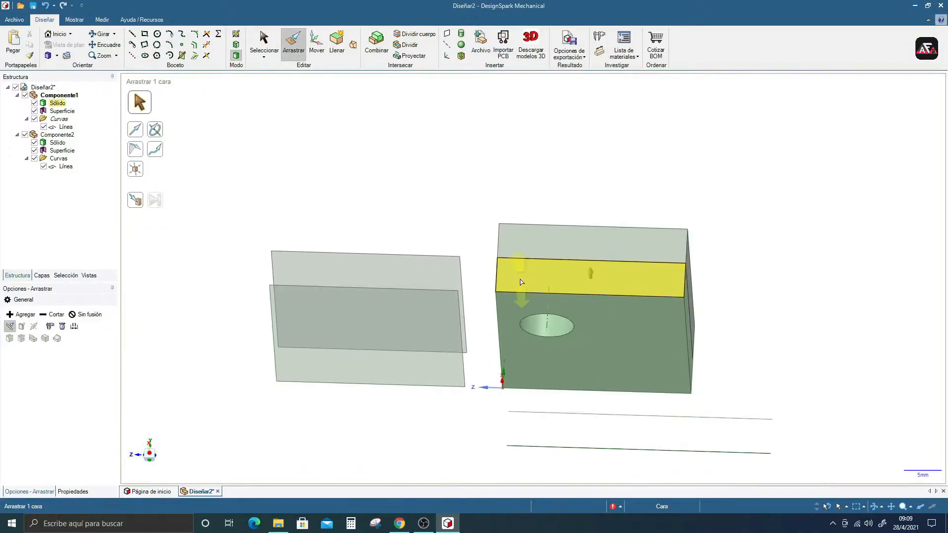
scroll(553, 287, "down", 1)
middle_click_drag(553, 286, 547, 249)
scroll(579, 327, "down", 1)
Activate the root design Diseñar2 as the working component.
left_click(44, 87)
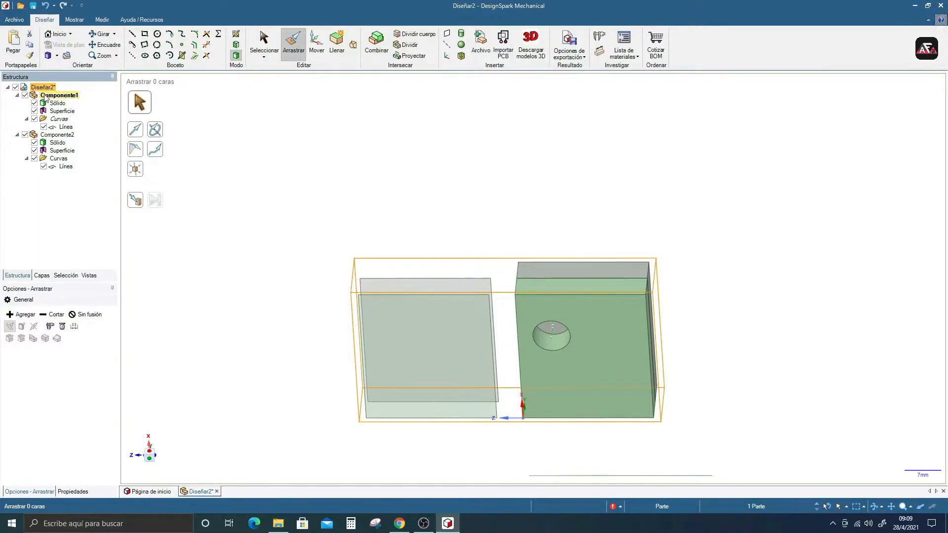
middle_click_drag(395, 365, 516, 247)
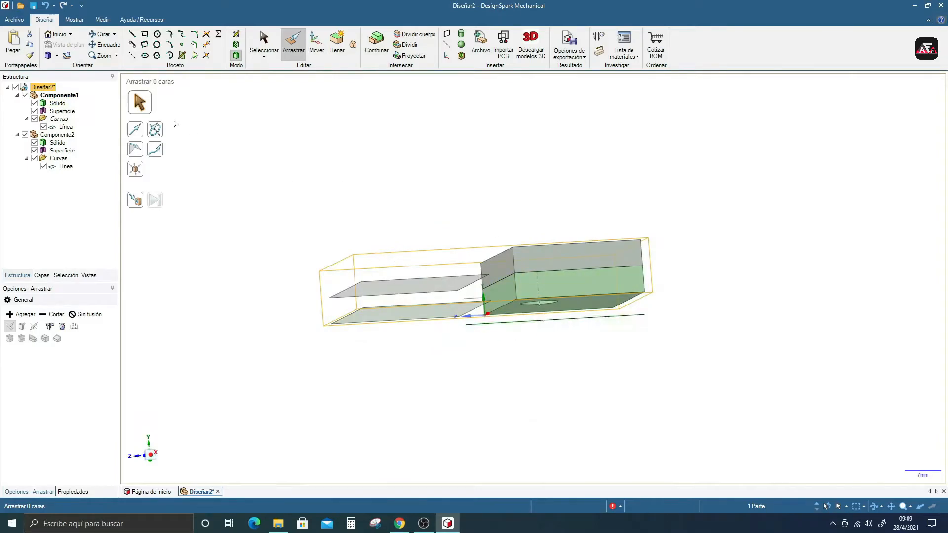
right_click(38, 88)
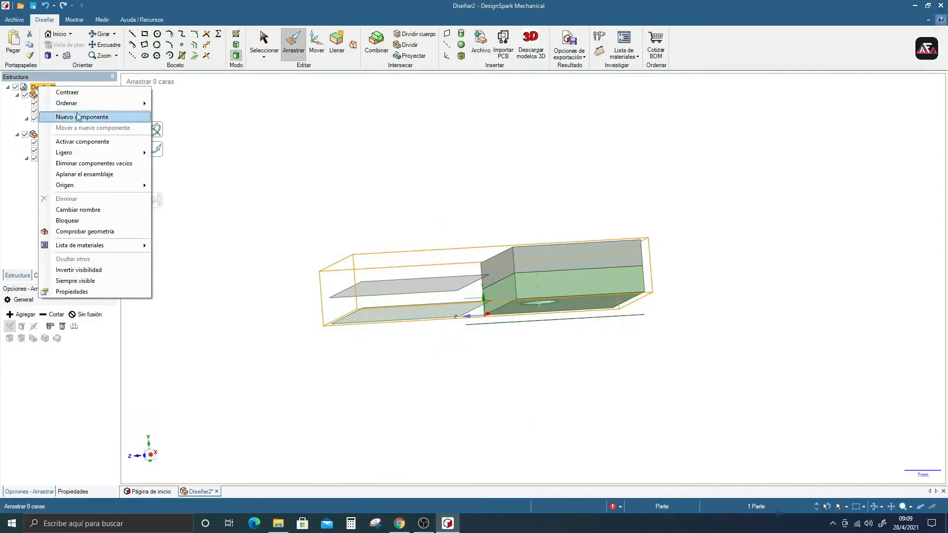
left_click(76, 143)
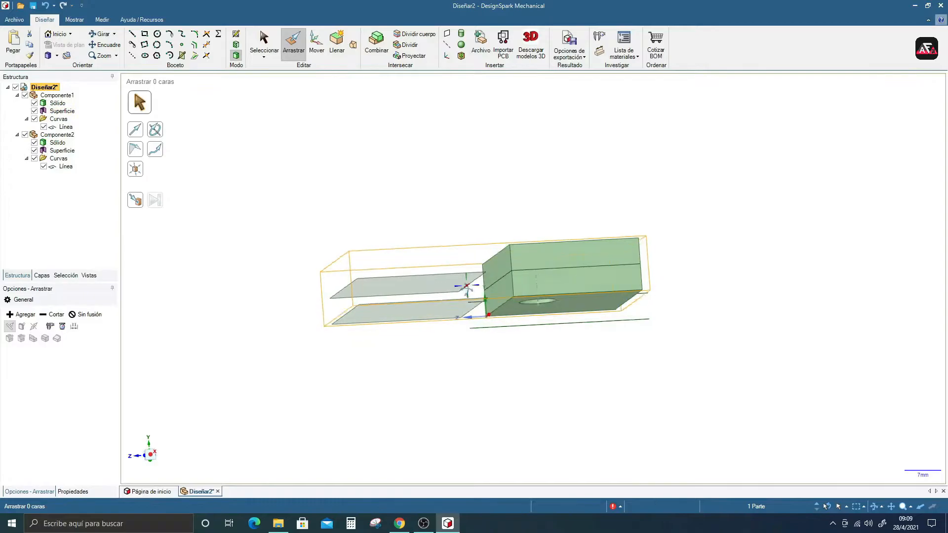
Sketch a second circle about 7.2 mm in diameter beside the existing hole on the underside of the stacked block.
key("v")
middle_click_drag(623, 279, 601, 244)
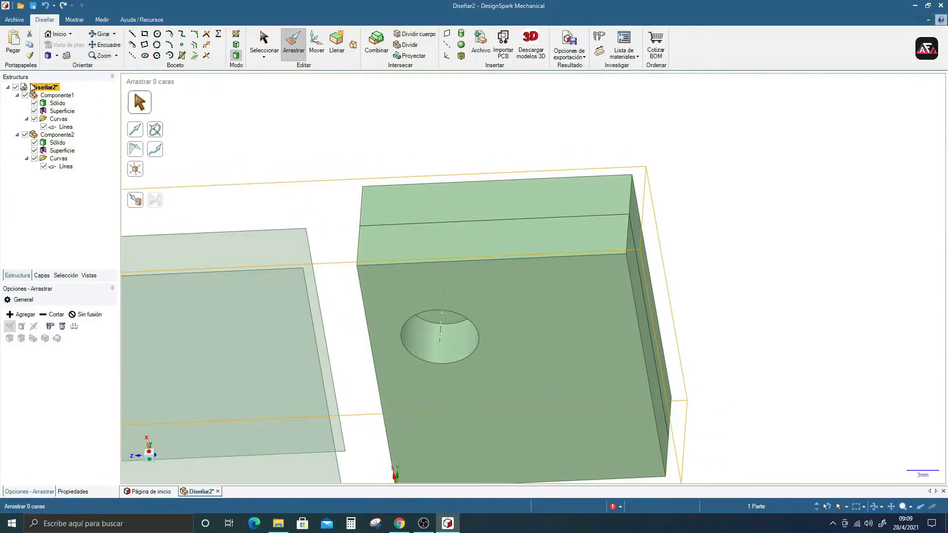
key("k")
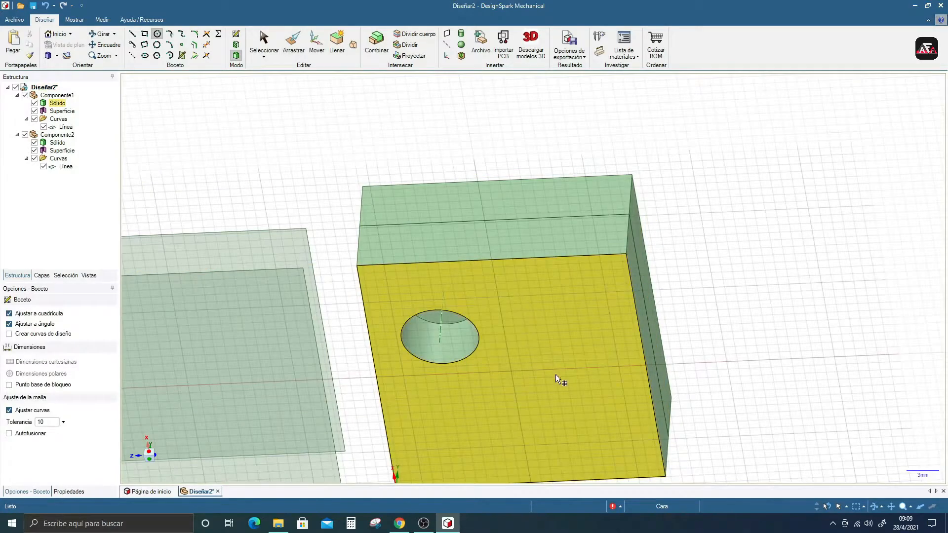
left_click(549, 369)
left_click(558, 392)
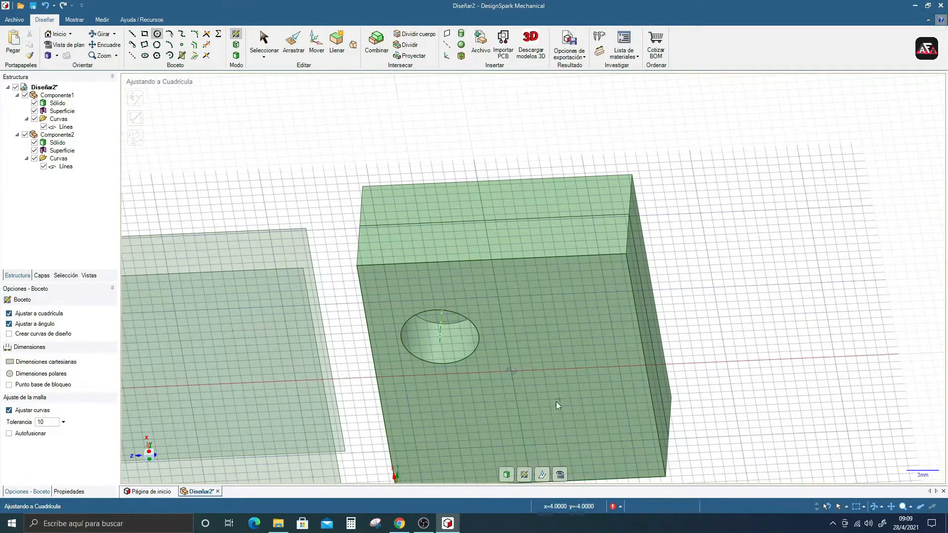
left_click(587, 413)
Pull the second circle upward to cut a hole through both the Componente1 and Componente2 solids.
key("p")
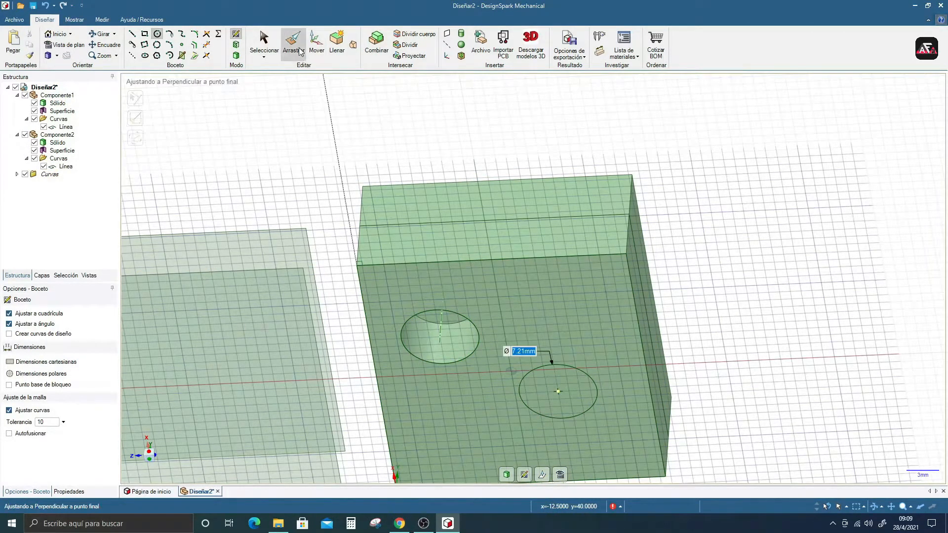
left_click_drag(550, 396, 596, 269)
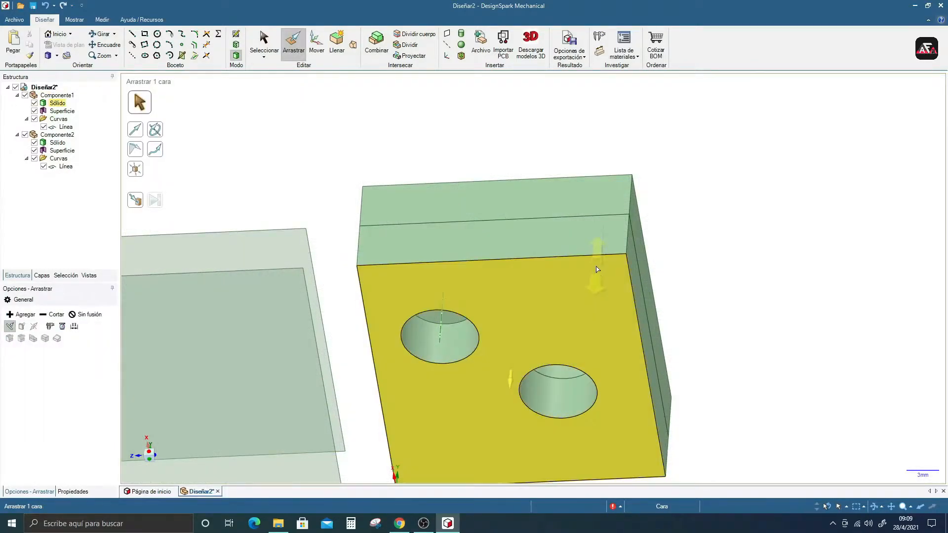
middle_click_drag(581, 318, 495, 291)
Round the upper edge of the through hole on the top face of the Componente2 solid.
left_click(525, 213)
scroll(516, 215, "up", 3)
scroll(511, 217, "down", 3)
left_click(502, 232)
scroll(495, 287, "down", 4)
scroll(496, 290, "up", 6)
left_click(513, 256)
left_click(521, 220)
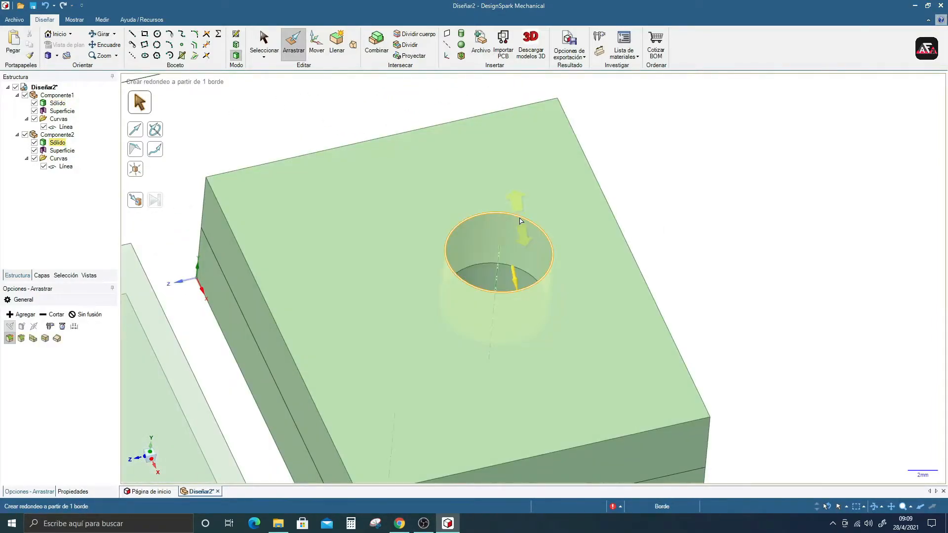
left_click_drag(520, 210, 522, 225)
left_click(561, 292)
Round the lower edge of the through hole on the underside of the Componente1 solid.
middle_click_drag(561, 291, 510, 169)
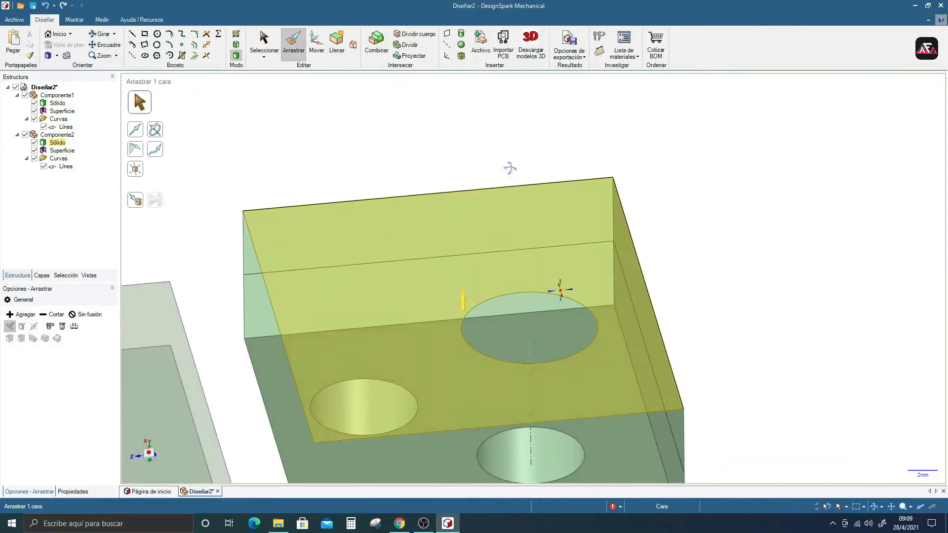
left_click(502, 271)
scroll(502, 271, "down", 2)
left_click(529, 348)
middle_click_drag(529, 353, 527, 282, "shift")
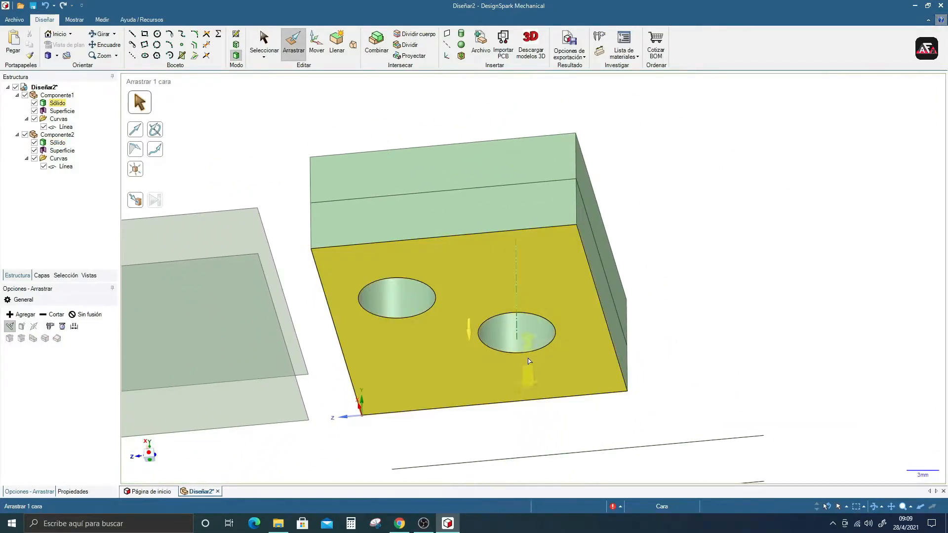
left_click(527, 354)
left_click_drag(527, 354, 534, 341)
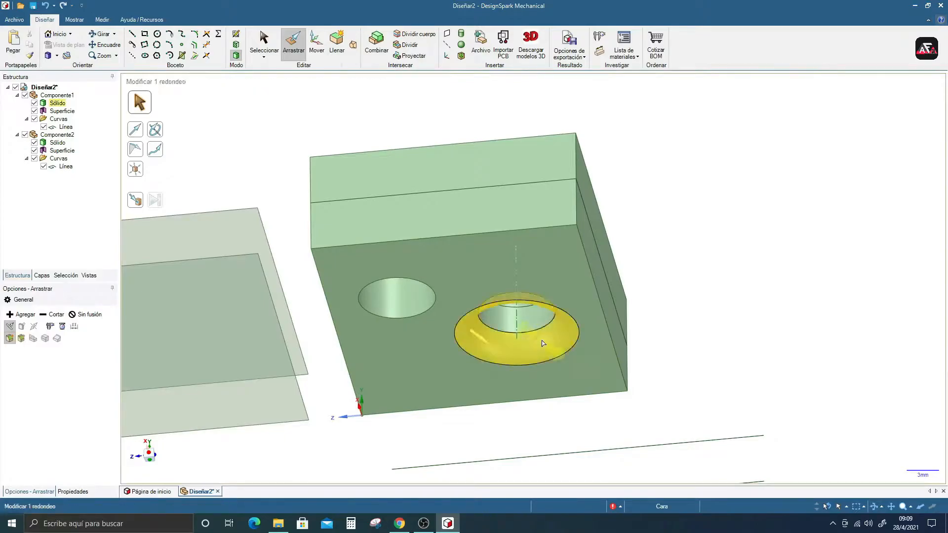
Examine the rounded through hole and both stacked solids from above and below.
middle_click_drag(626, 336, 643, 300)
middle_click_drag(559, 270, 531, 355)
scroll(522, 294, "up", 1)
scroll(523, 298, "up", 1)
scroll(518, 291, "down", 3)
middle_click_drag(518, 270, 508, 333)
scroll(487, 227, "up", 3)
middle_click_drag(544, 287, 553, 202)
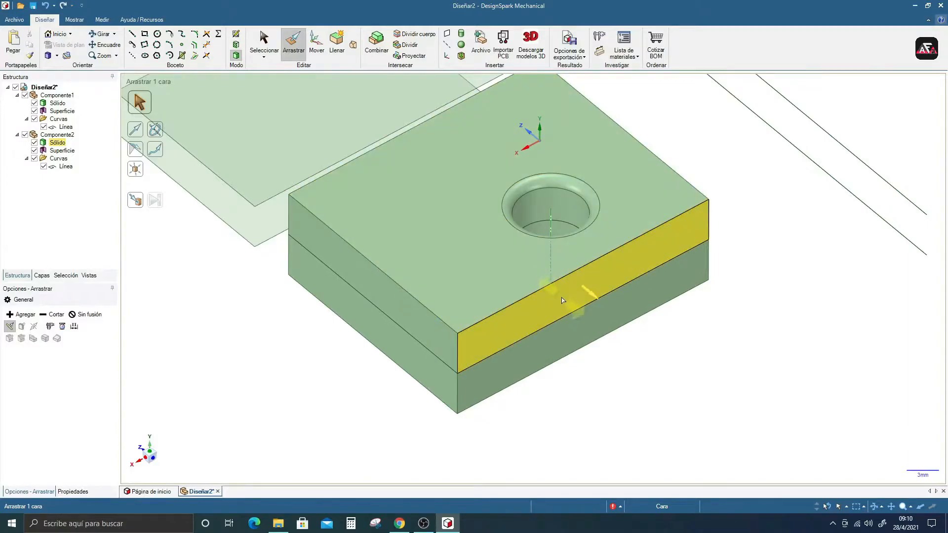
middle_click_drag(565, 308, 581, 366)
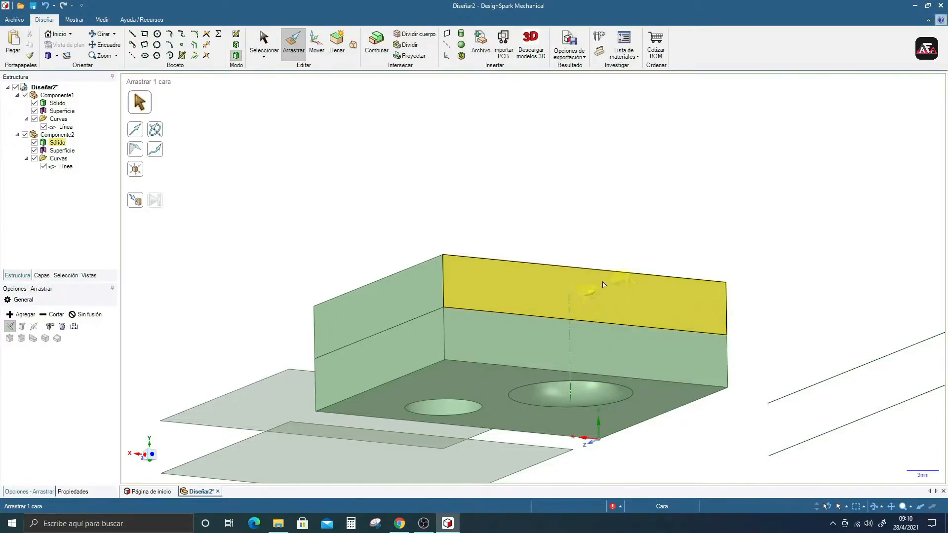
mouse_move(594, 307)
middle_mouse_down()
mouse_move(588, 362)
mouse_move(526, 360)
mouse_move(483, 328)
mouse_move(541, 303)
mouse_move(579, 322)
middle_mouse_up()
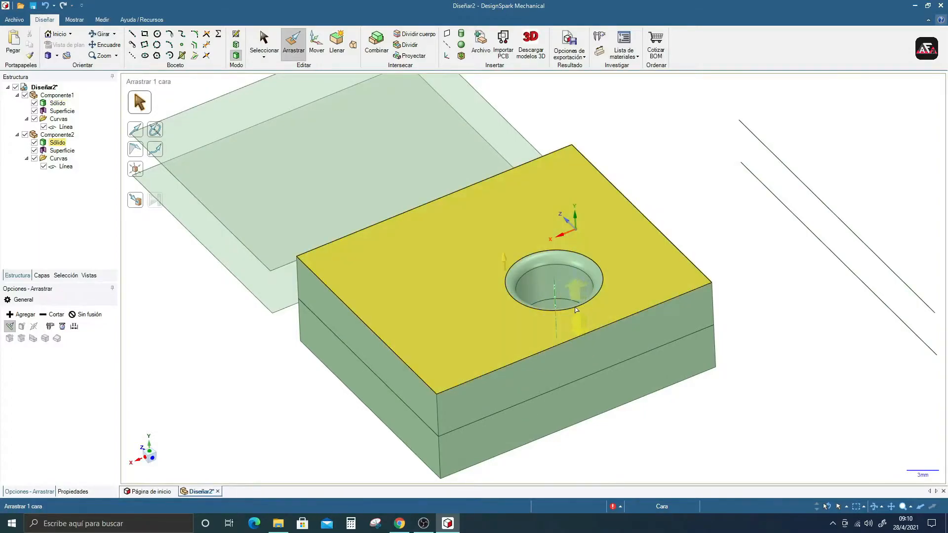
scroll(607, 313, "up", 2)
scroll(604, 321, "down", 4)
middle_click_drag(605, 321, 554, 316)
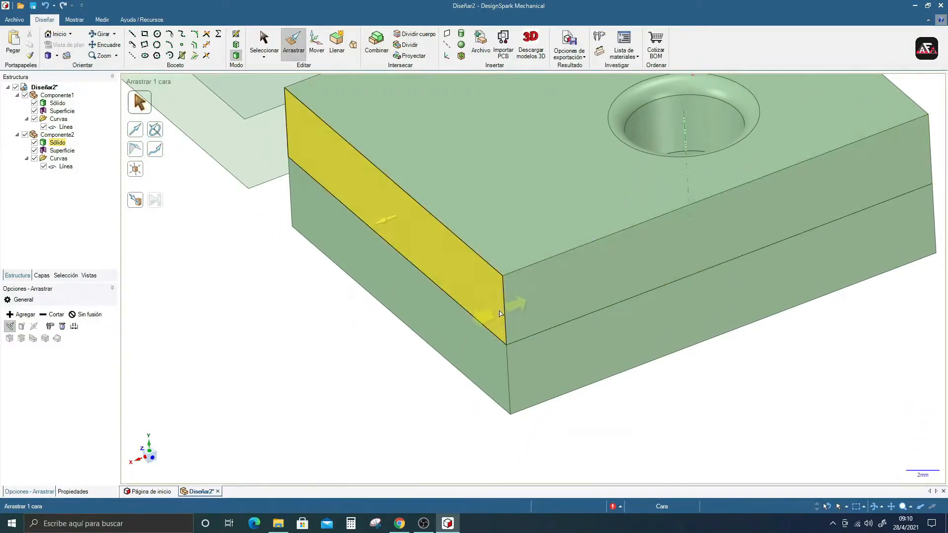
Round the front vertical corner edge of the Componente2 solid with a 2 mm radius.
left_click(506, 306)
left_click_drag(506, 306, 515, 254)
type("2")
key("Return")
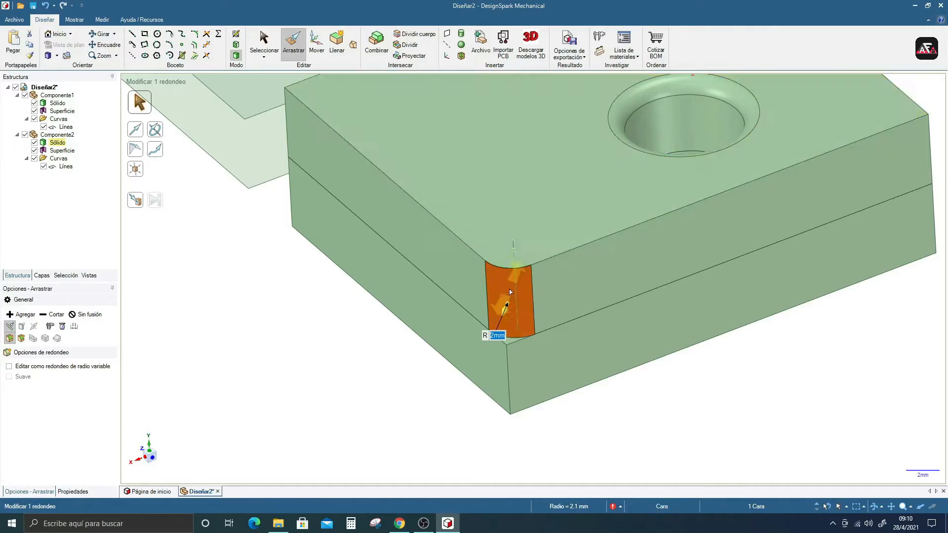
Round the matching vertical corner edge of the Componente1 solid with a 2 mm radius.
left_click(507, 373)
left_click_drag(507, 373, 513, 337)
left_click(512, 363)
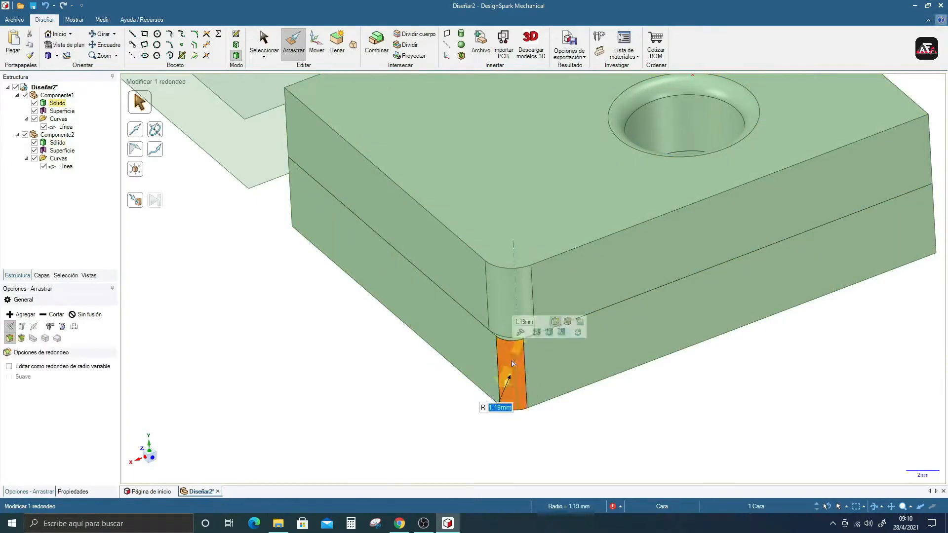
type("2")
key("Return")
Round the aligned vertical edges of both solids at the neighbouring corner together, with a radius of about 2.78 mm.
middle_click_drag(513, 363, 698, 314)
left_click(699, 312)
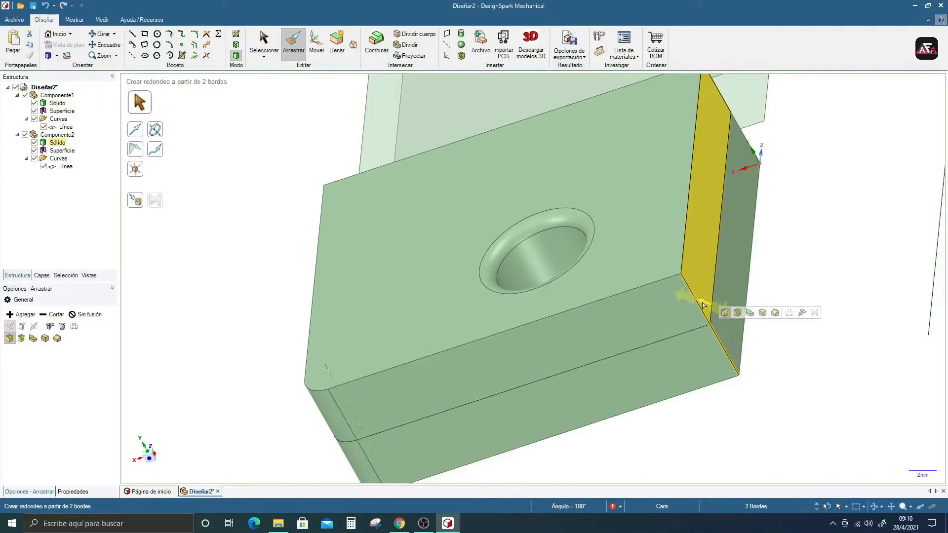
left_click_drag(703, 305, 641, 312)
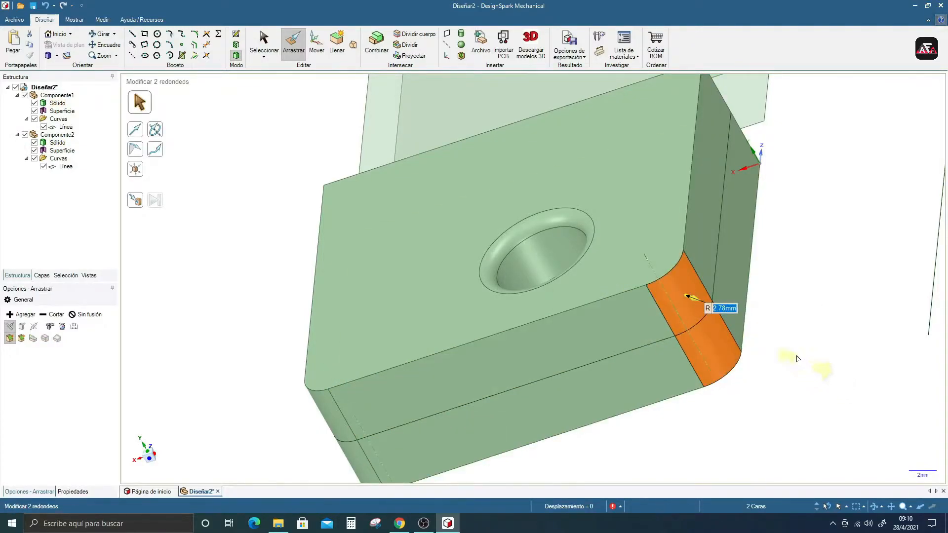
middle_click_drag(816, 320, 681, 308)
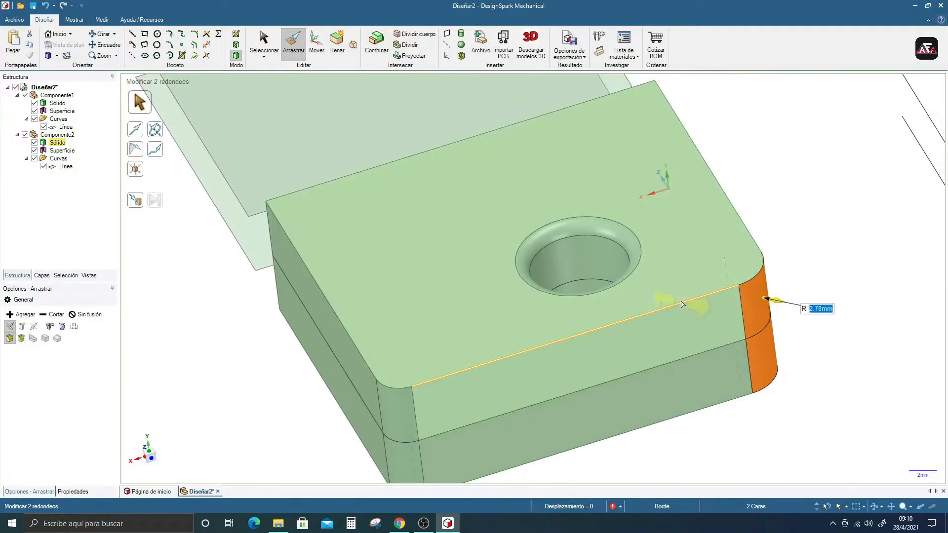
scroll(643, 330, "up", 3)
scroll(643, 329, "down", 4)
left_click(809, 377)
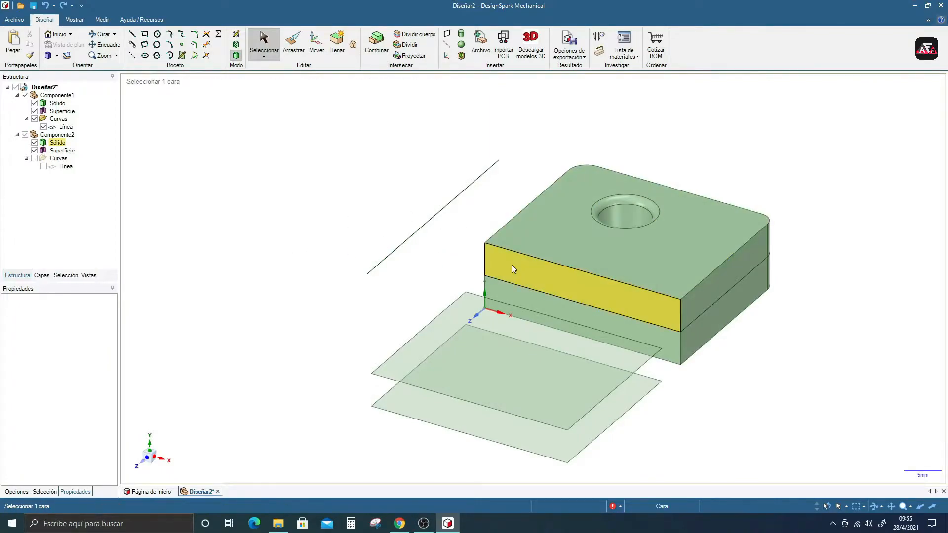
Duplicate the Componente2 component within the same design.
left_click(58, 135)
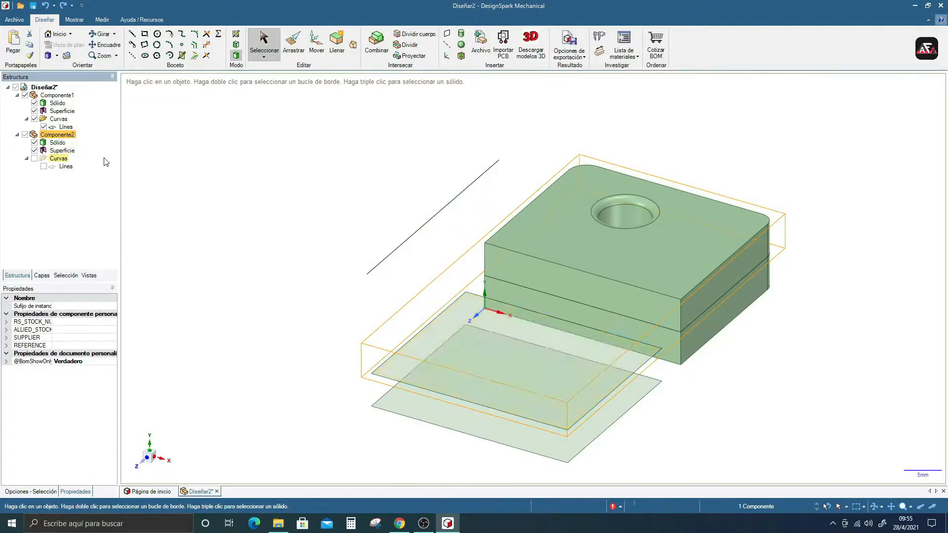
left_click(59, 142)
left_click(60, 135)
key("ctrl+c")
key("ctrl+v")
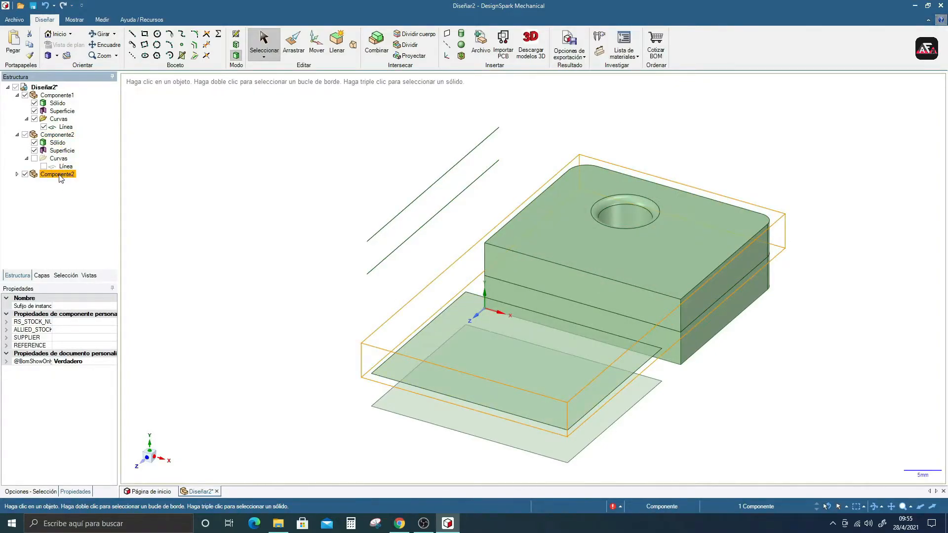
Move the Componente2 copy about 46 mm along the negative X direction, away from the stacked solids.
left_click(314, 53)
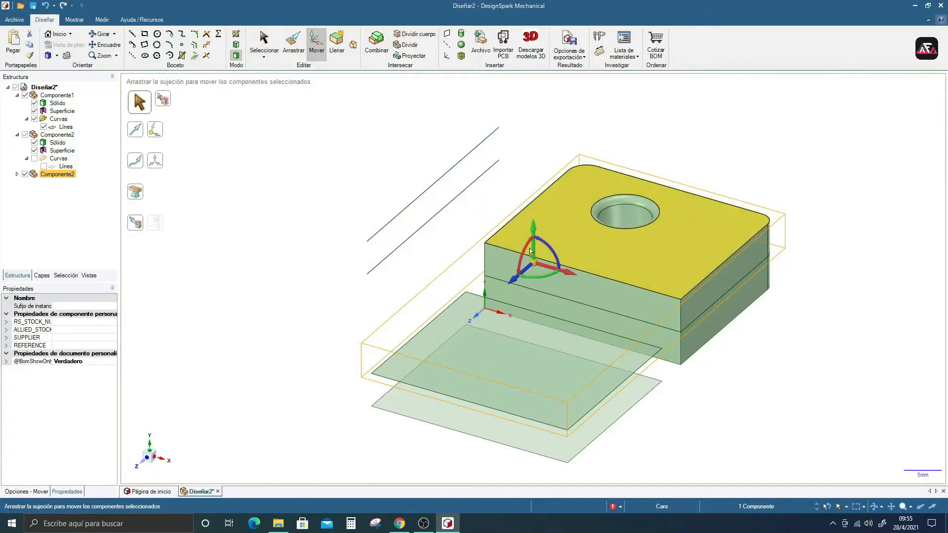
left_click_drag(575, 276, 264, 216)
middle_click_drag(447, 294, 412, 294)
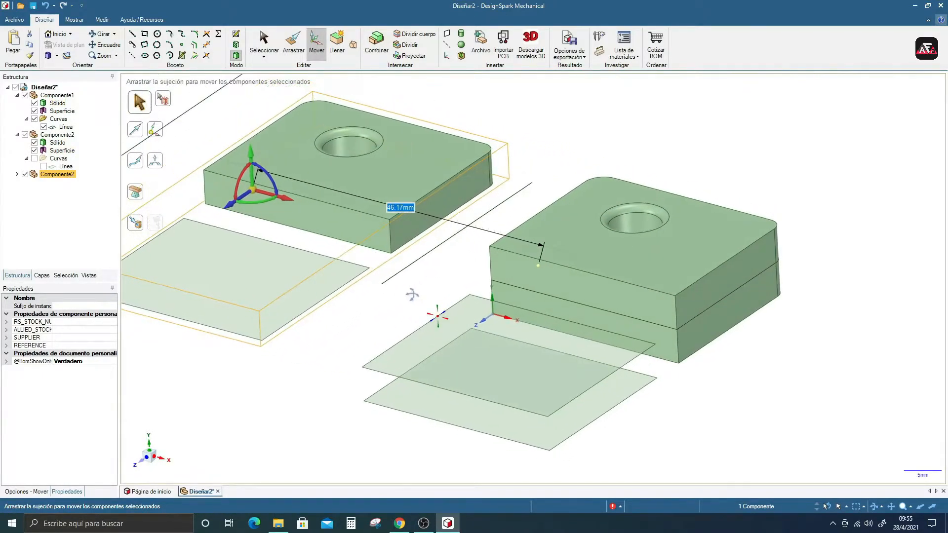
left_click(373, 314)
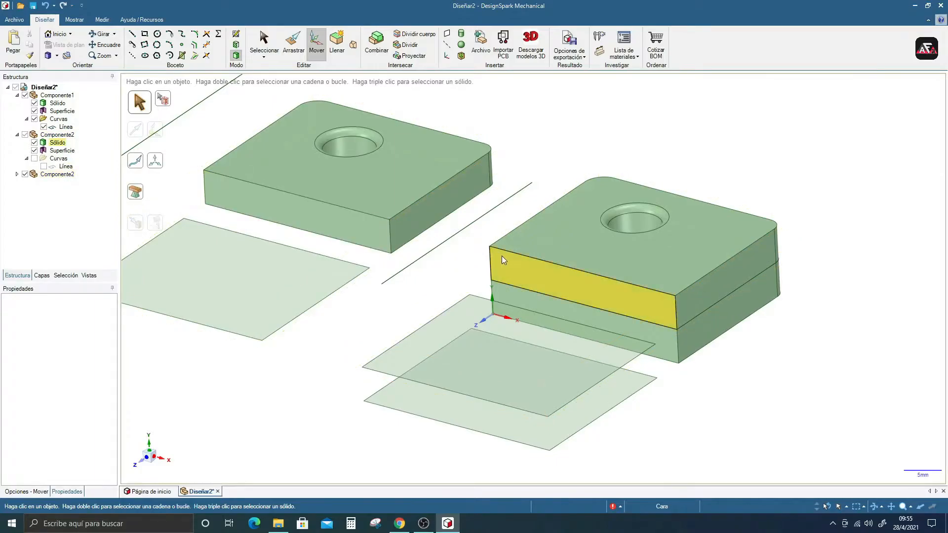
Round the upper side edge of the stacked Componente2 solid to about 3.29 mm radius and raise its top face about 3.51 mm.
left_click(661, 270)
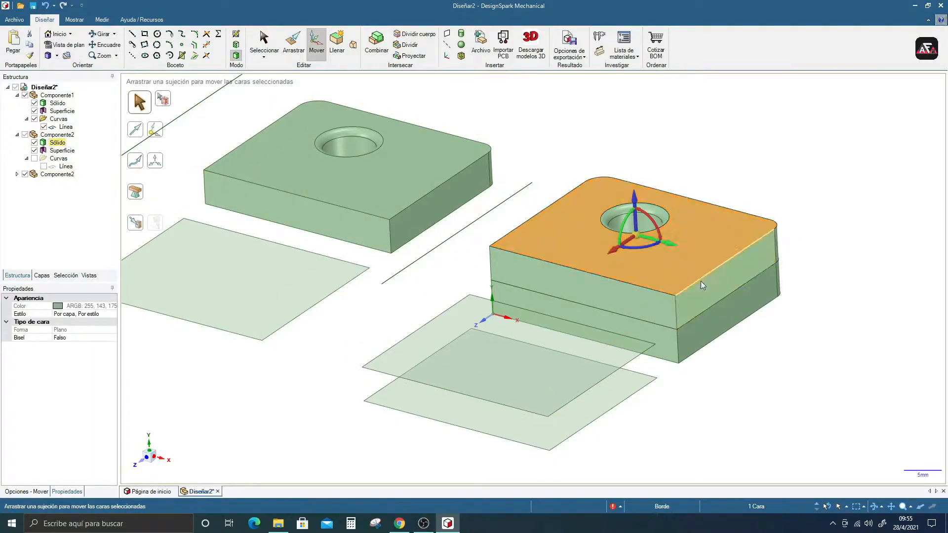
left_click(701, 280)
left_click(293, 45)
left_click_drag(717, 273, 698, 307)
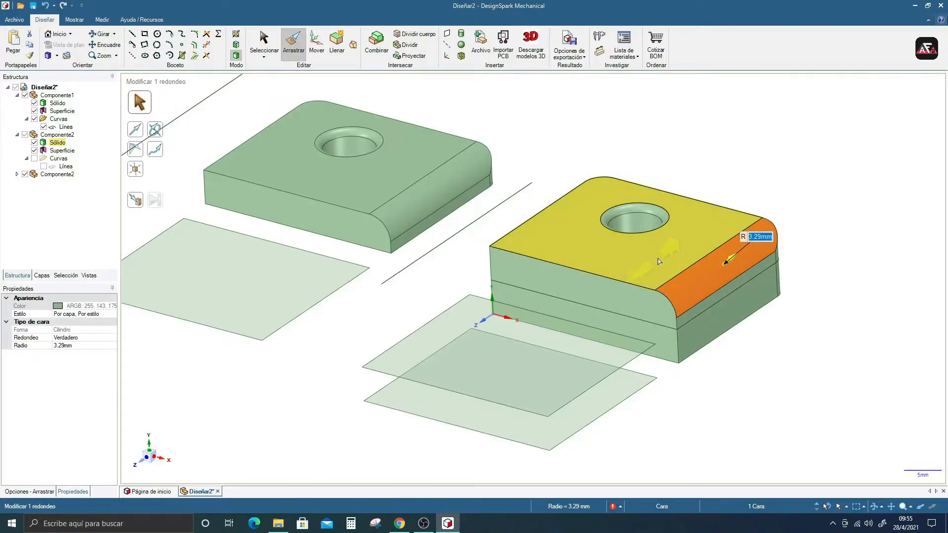
left_click(657, 262)
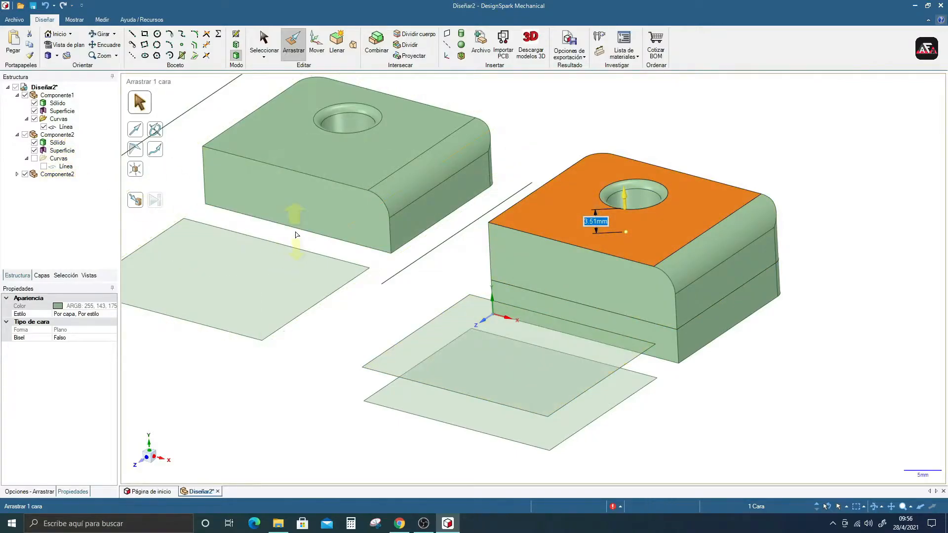
Create a new empty component under the Diseñar2 root.
left_click(57, 134)
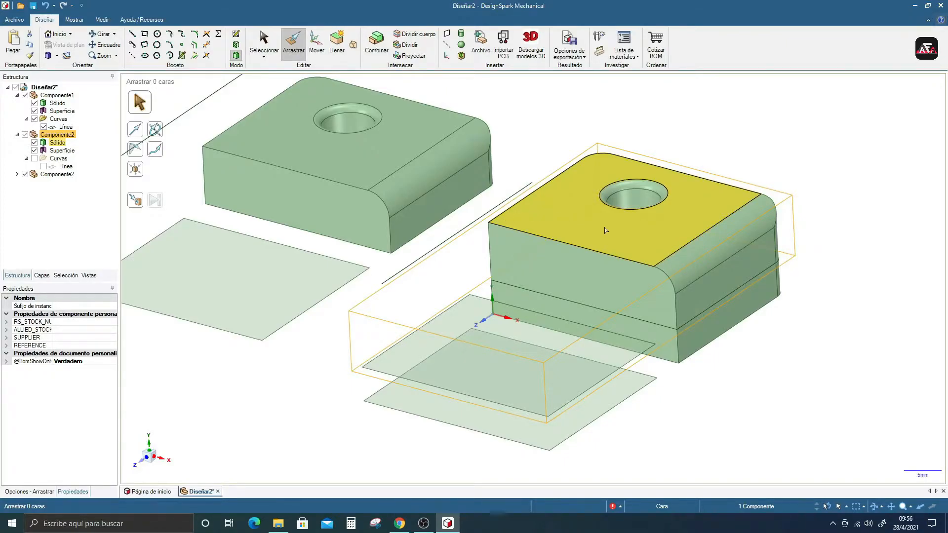
left_click(78, 98)
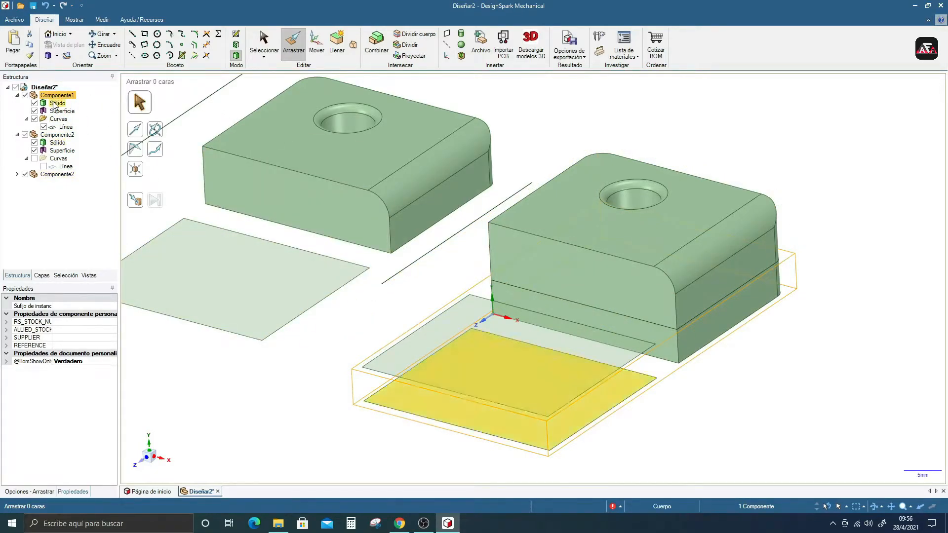
left_click(50, 88)
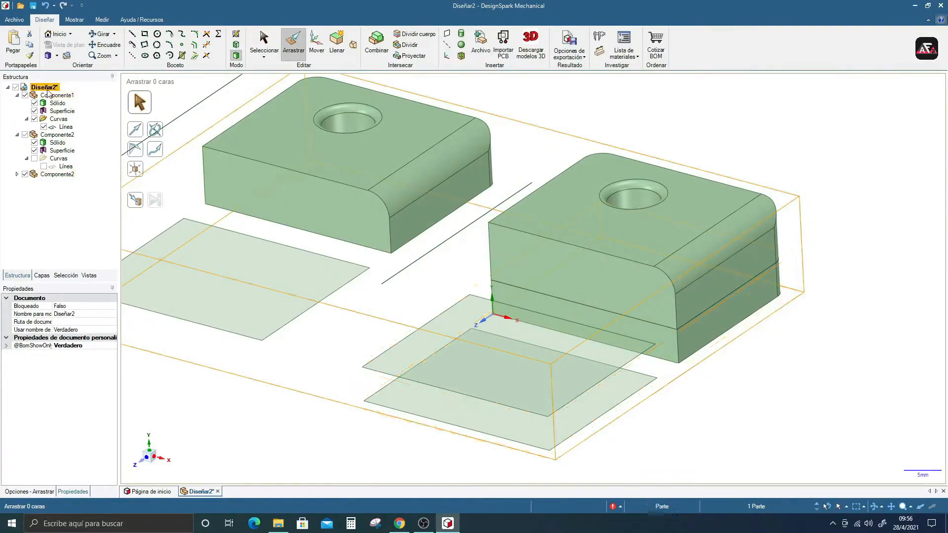
right_click(48, 91)
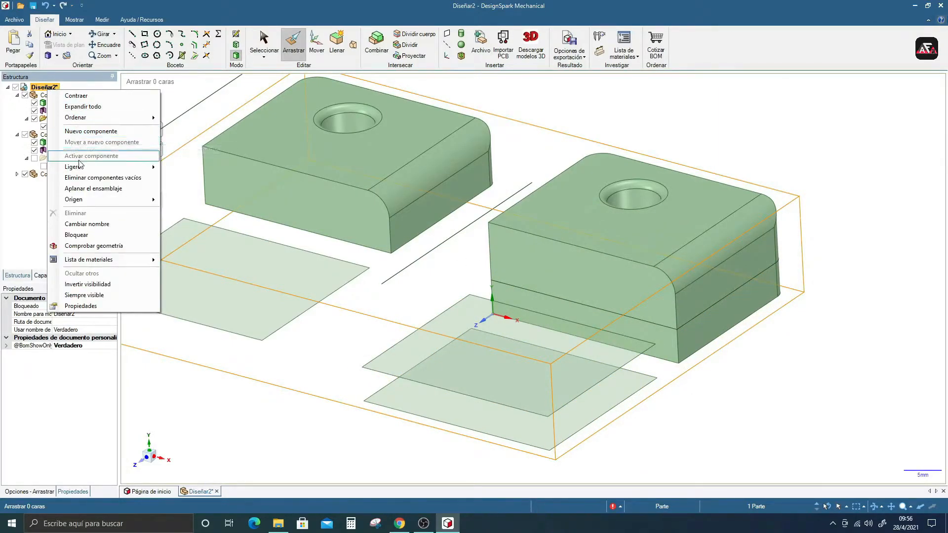
left_click(85, 132)
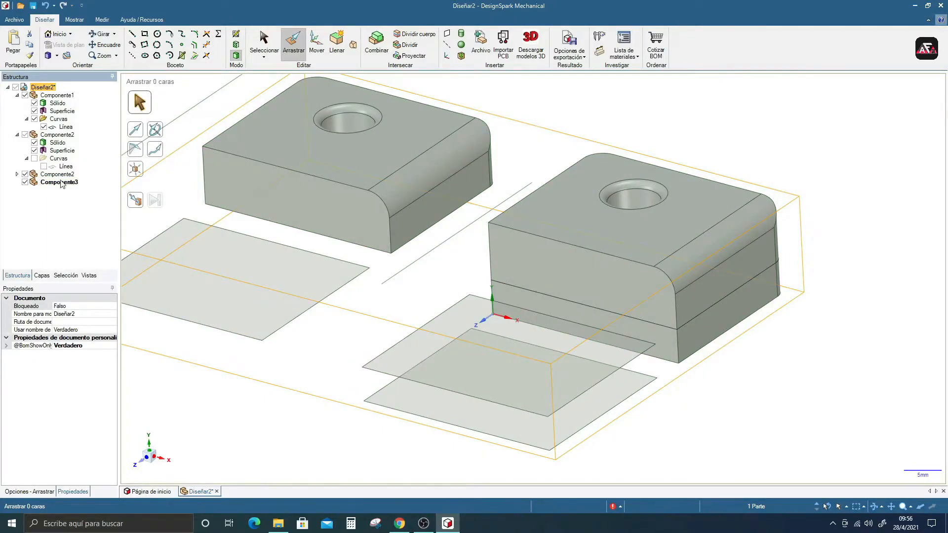
Copy the solid, surface and line from Componente1 into the new Componente3.
left_click(57, 103)
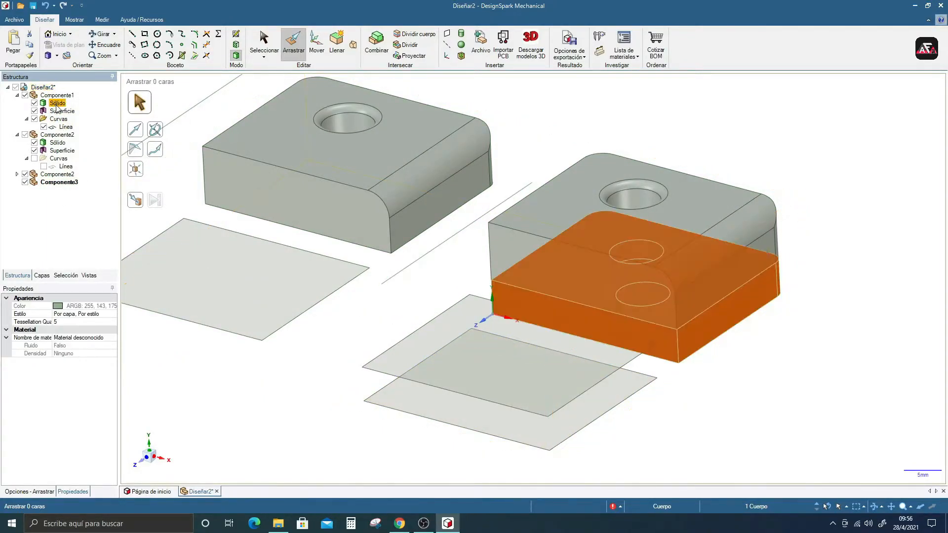
left_click(62, 111, "ctrl")
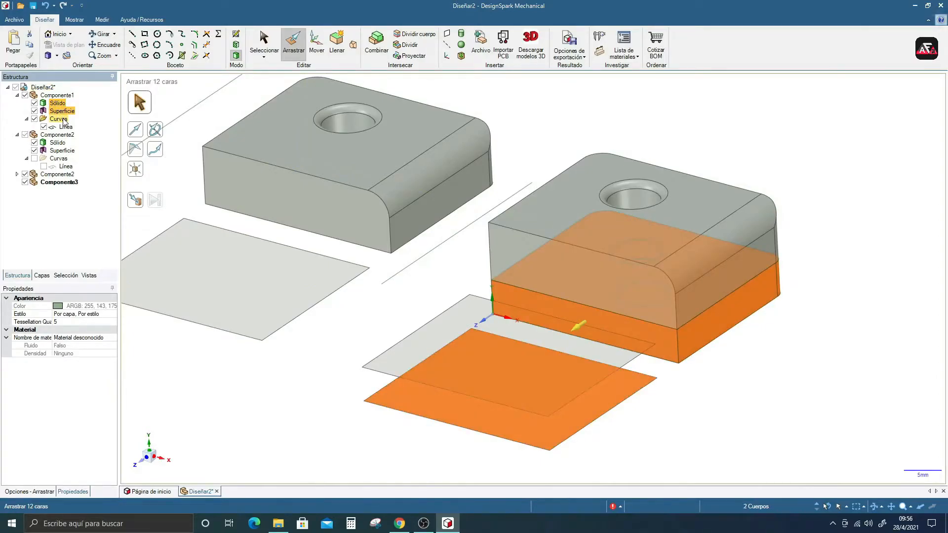
left_click(64, 127, "ctrl")
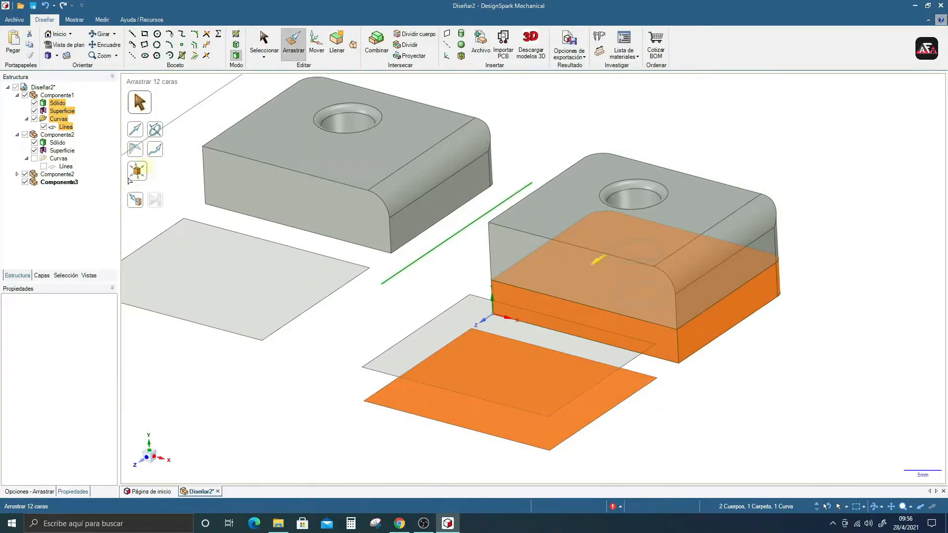
left_click(60, 182)
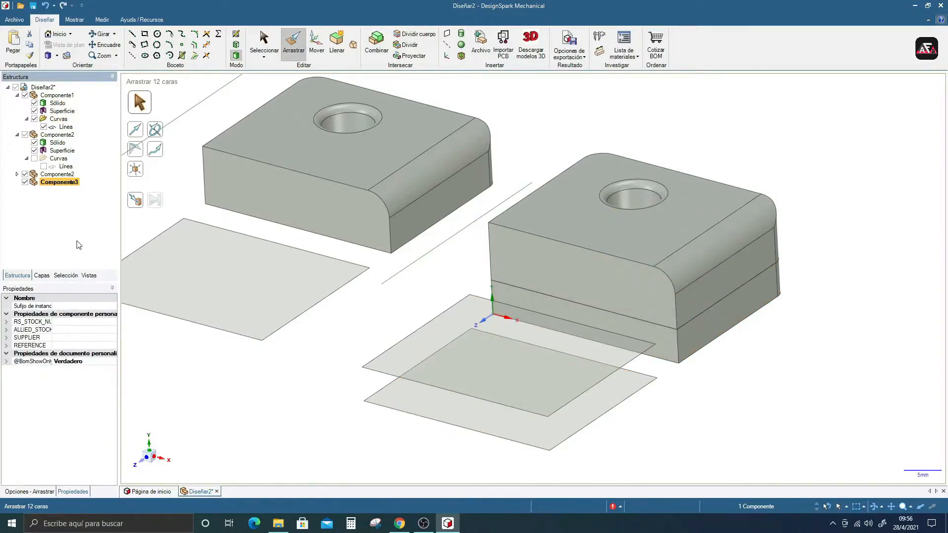
key("ctrl+v")
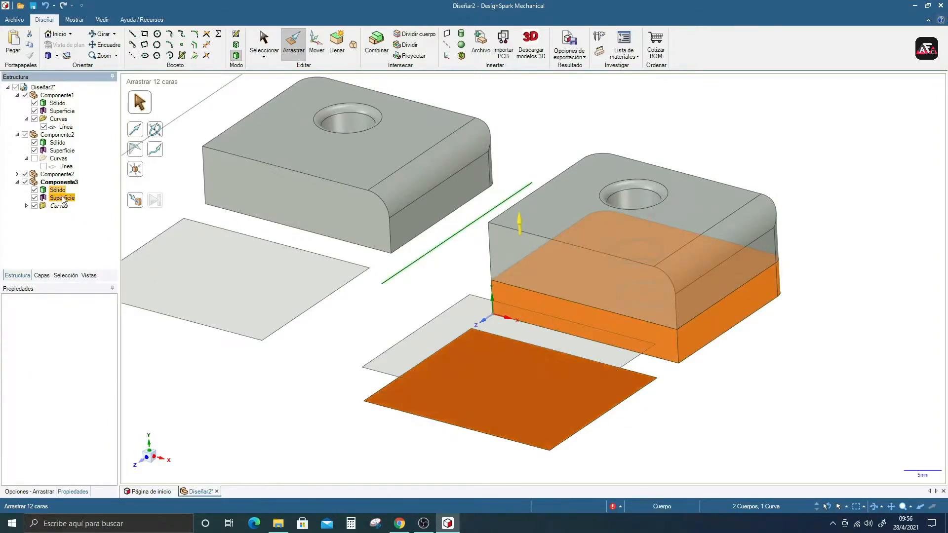
Move Componente3 along the positive X direction until it stands clear of the stacked solids.
left_click(62, 183)
scroll(420, 264, "down", 3)
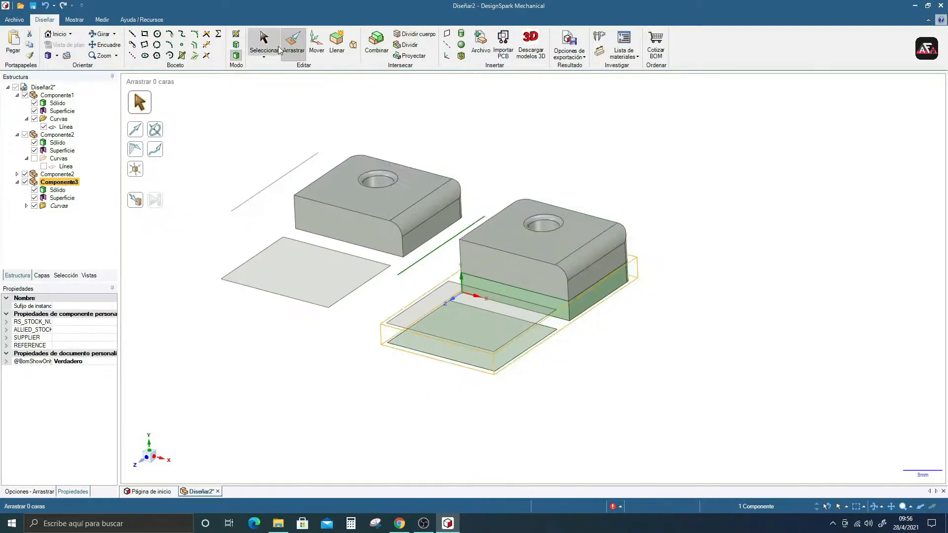
left_click(317, 45)
left_click_drag(519, 293, 664, 351)
left_click(650, 358)
left_click(773, 298)
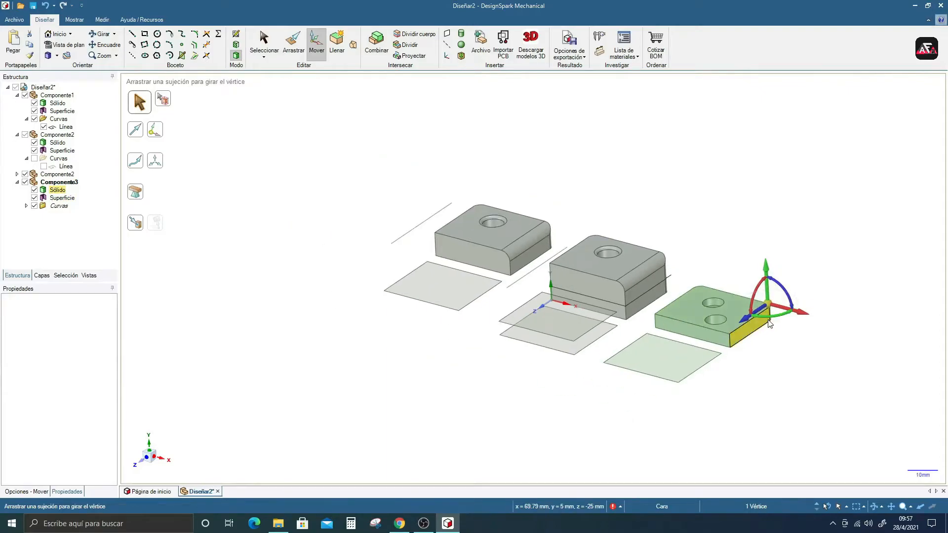
Round the upper side edge of the Componente3 solid.
scroll(782, 311, "up", 2)
left_click(741, 316)
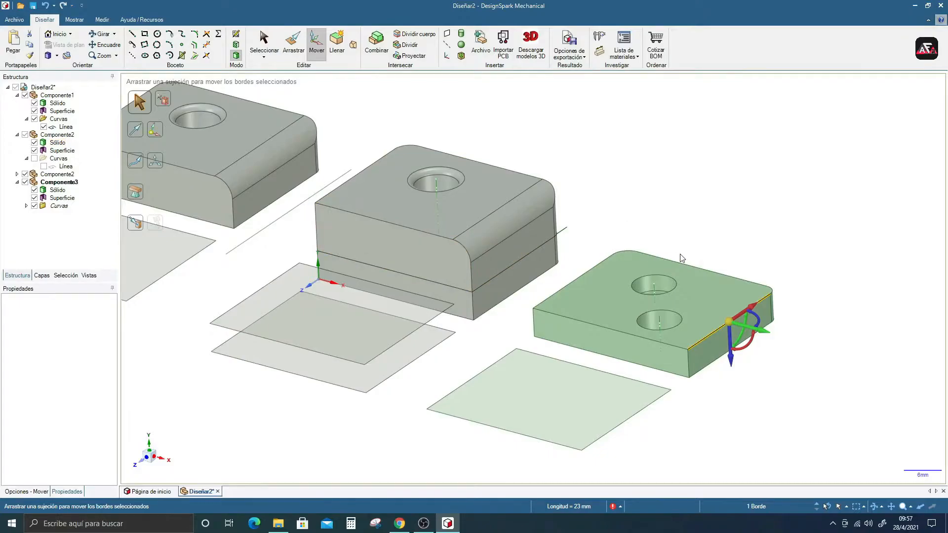
middle_click_drag(716, 279, 784, 277)
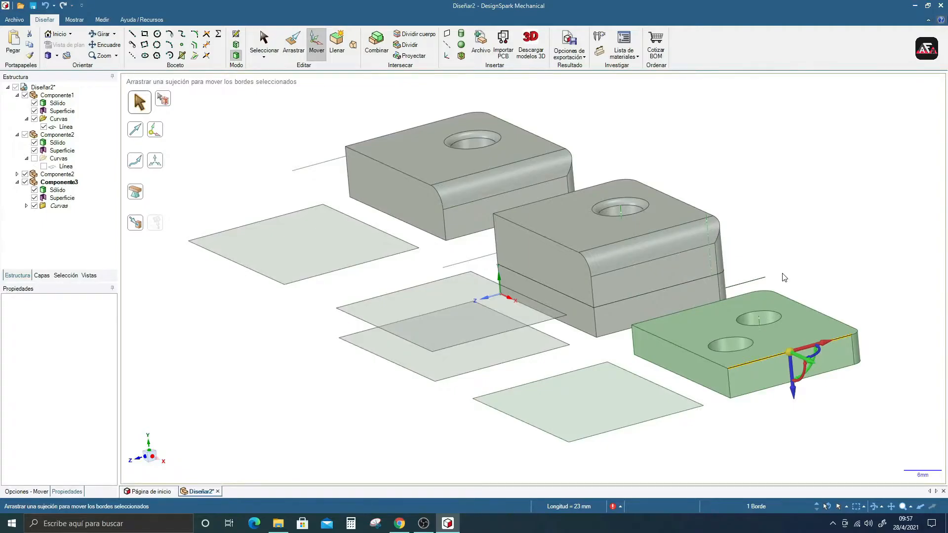
middle_click_drag(601, 315, 620, 330)
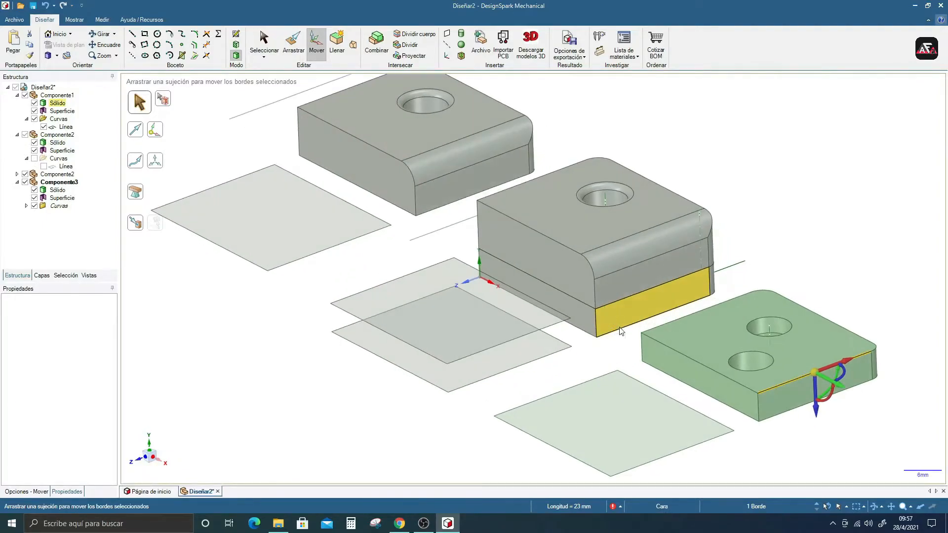
scroll(595, 323, "up", 1)
scroll(572, 308, "down", 2)
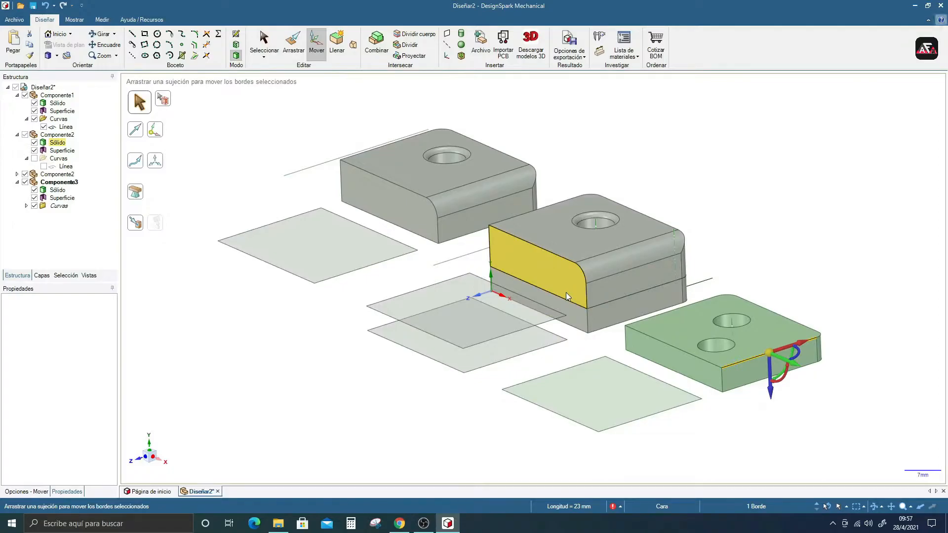
left_click(294, 43)
left_click_drag(762, 357, 726, 391)
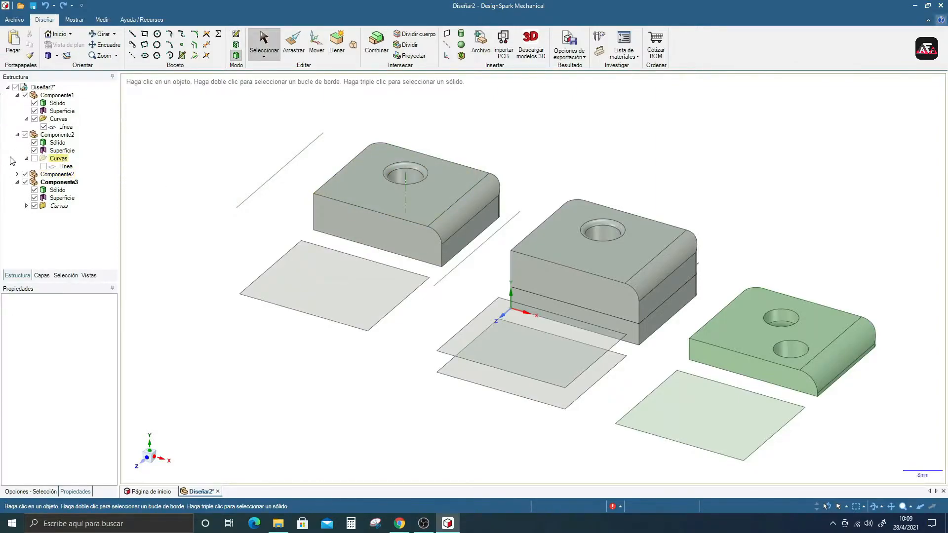
Delete Componente3 and the moved copy of Componente2, keeping the original stacked components.
left_click(56, 182)
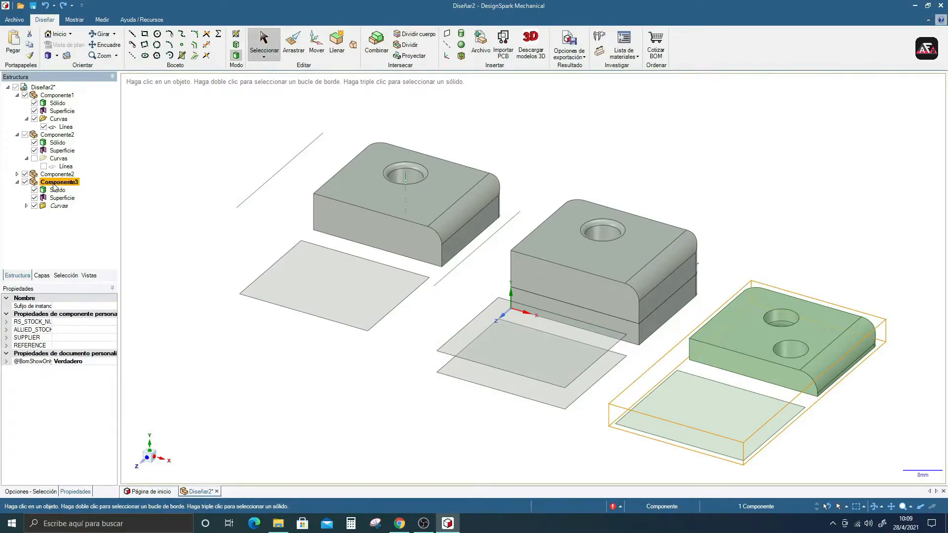
key("Delete")
left_click(60, 175)
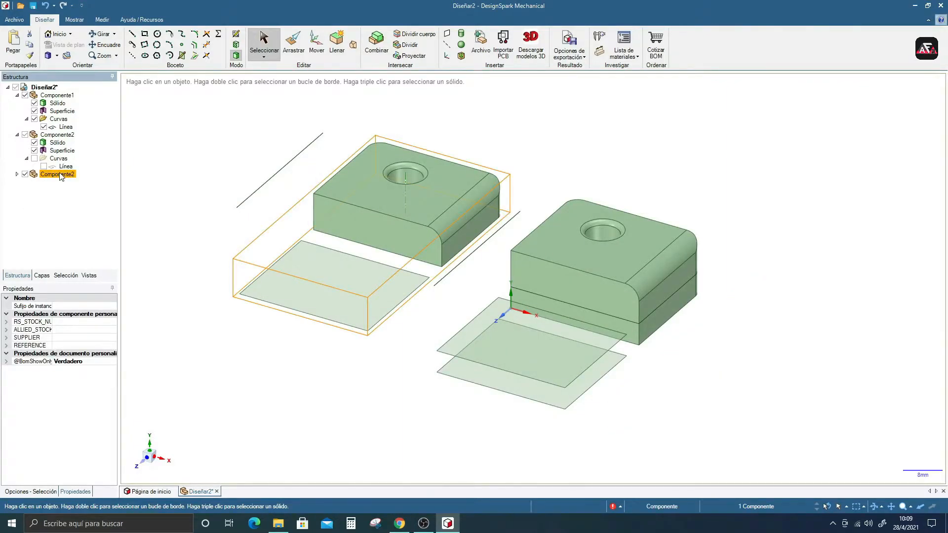
key("Delete")
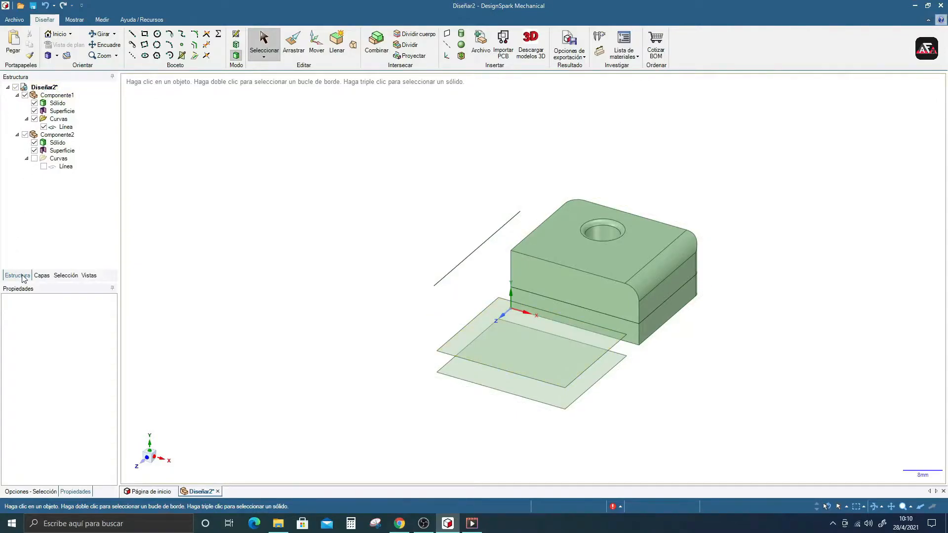
Review the design's layers, selection options and standard views, and return to the structure tree.
left_click(41, 276)
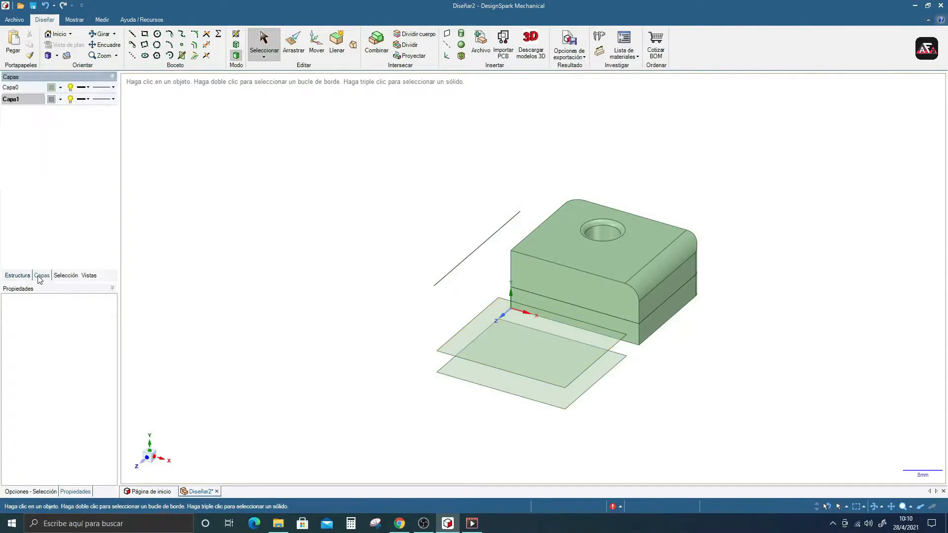
left_click(66, 276)
left_click(89, 275)
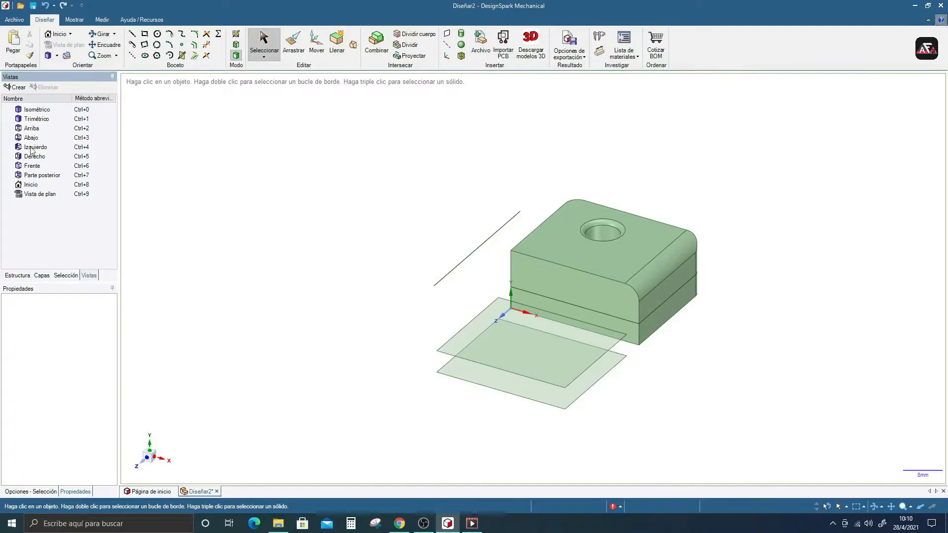
left_click(17, 275)
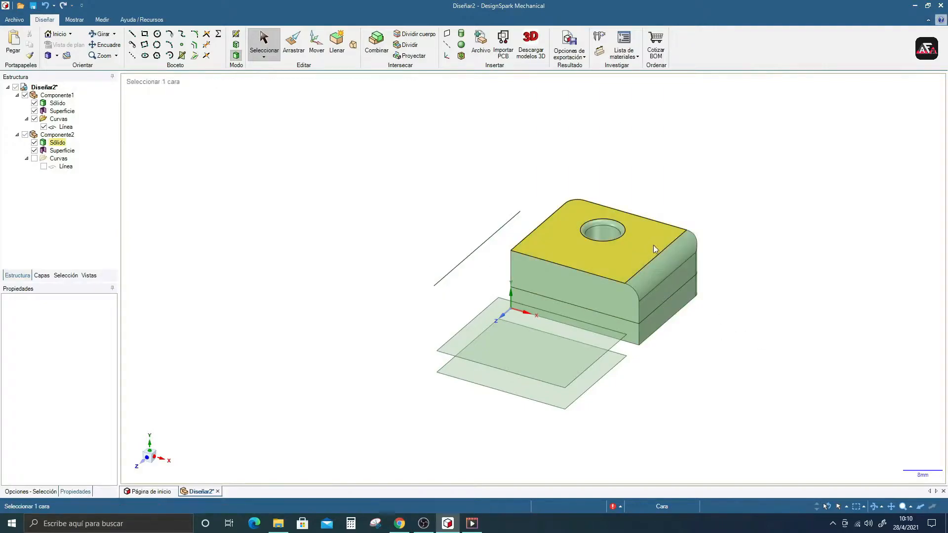
Start a circle sketch on the front face of the Componente2 solid.
scroll(708, 240, "up", 3)
scroll(708, 241, "down", 1)
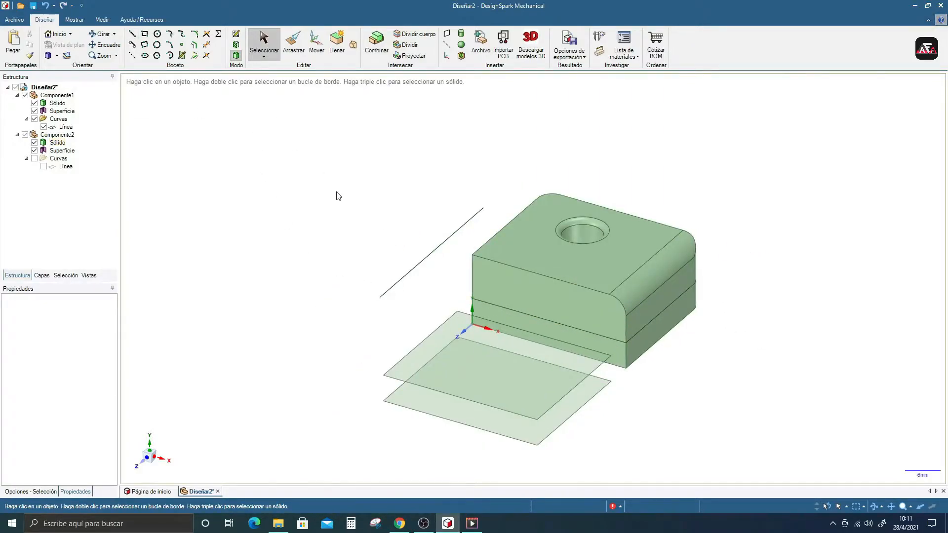
left_click(157, 34)
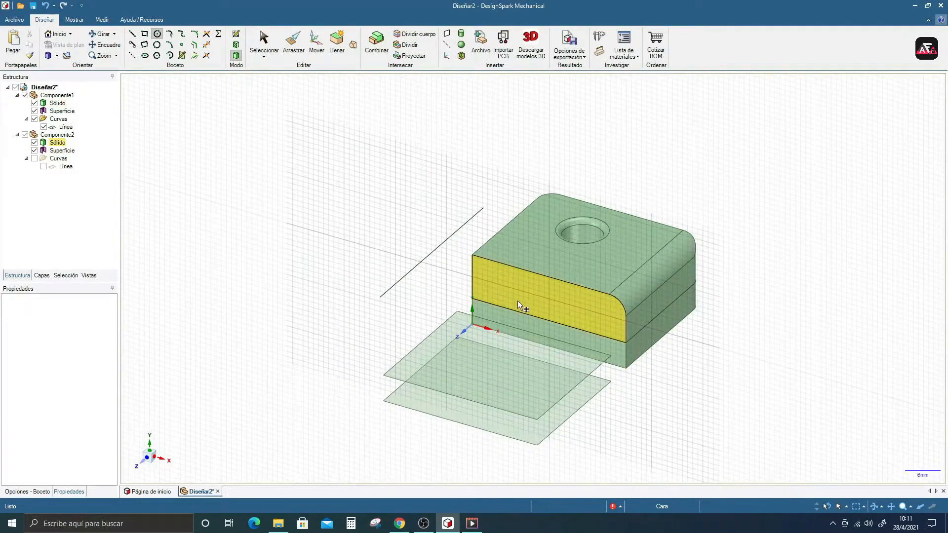
left_click(546, 300)
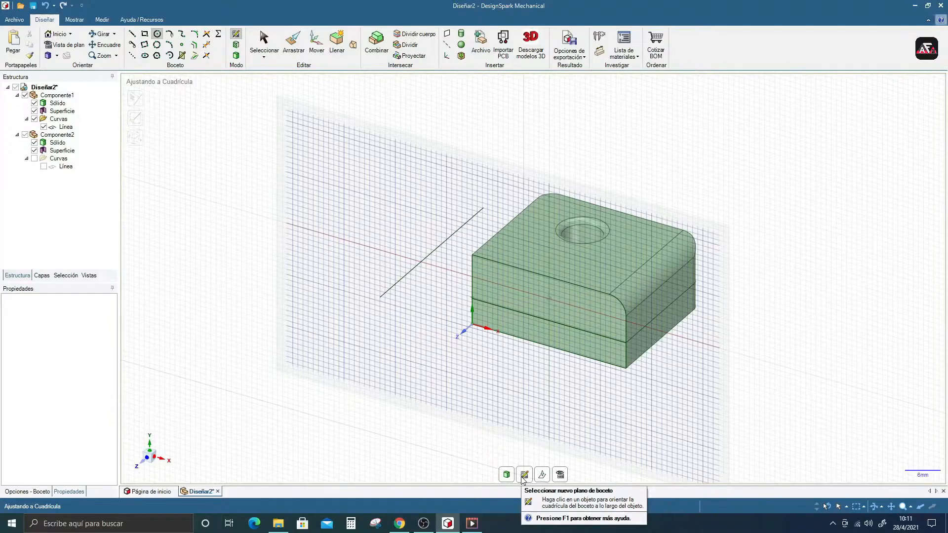
Switch the sketch plane to the top face of the Componente2 solid and back to its front face.
left_click(523, 475)
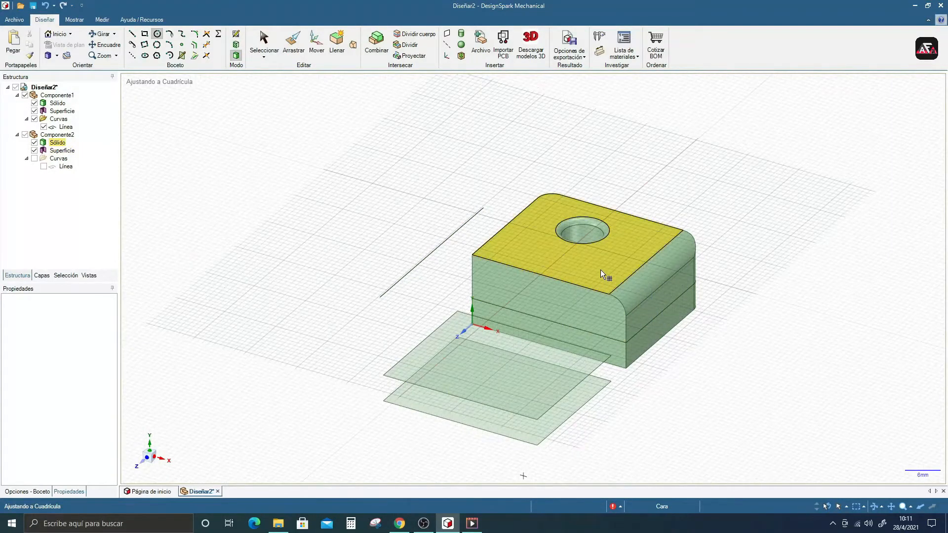
left_click(600, 270)
left_click(524, 475)
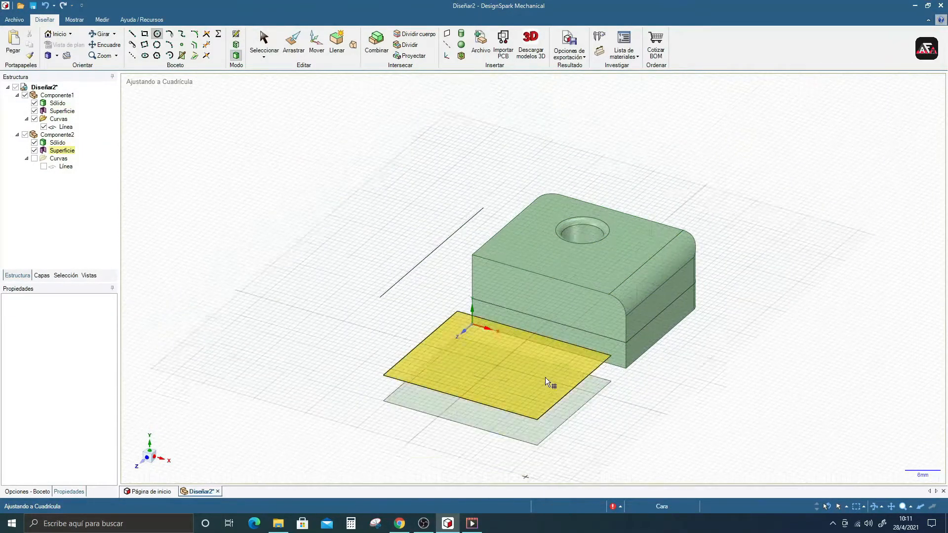
left_click(578, 316)
Activate Componente2 and place the sketch plane on the front face of its solid.
left_click(524, 474)
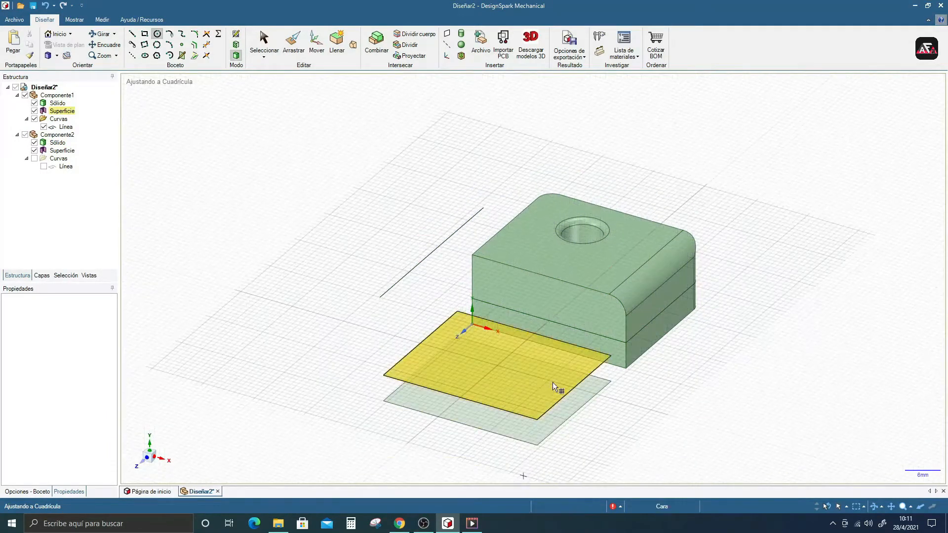
left_click(60, 135)
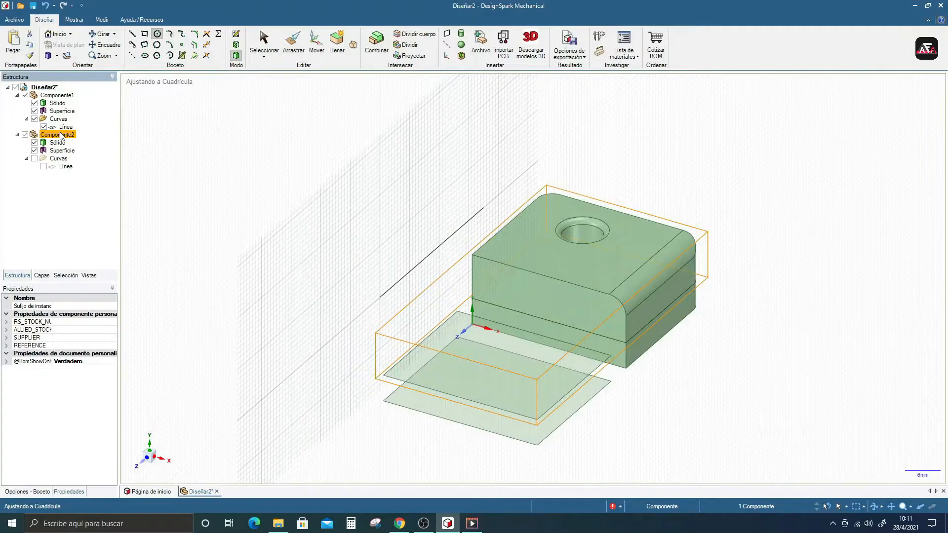
right_click(62, 136)
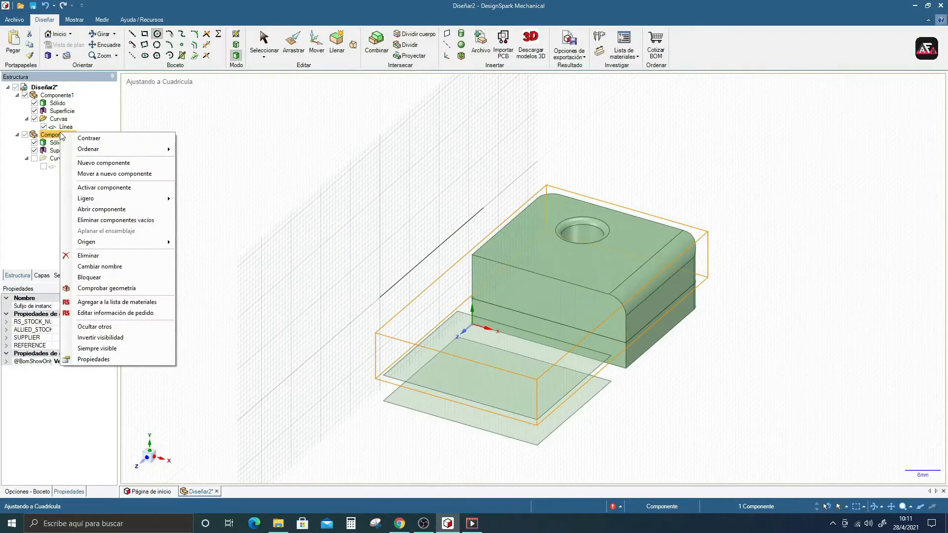
left_click(102, 187)
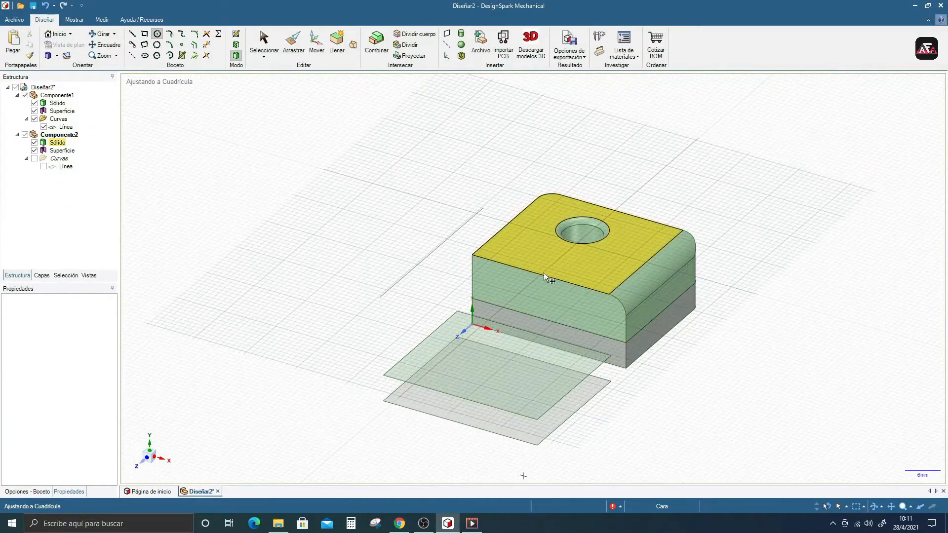
left_click(345, 245)
left_click(539, 298)
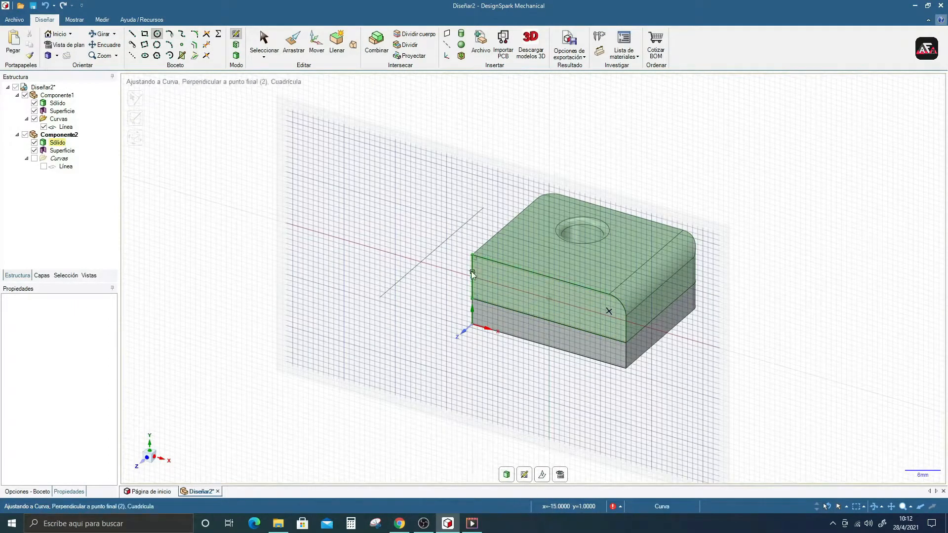
Examine the sketch grid on the front face, its snap points and origin, both face-on and at an angle.
middle_click_drag(558, 313, 578, 300)
scroll(575, 310, "up", 3)
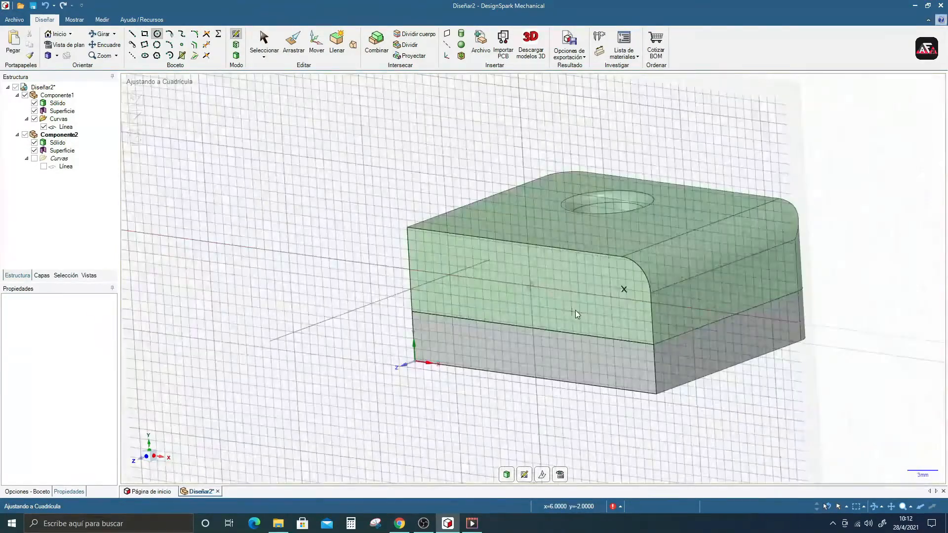
scroll(575, 310, "up", 2)
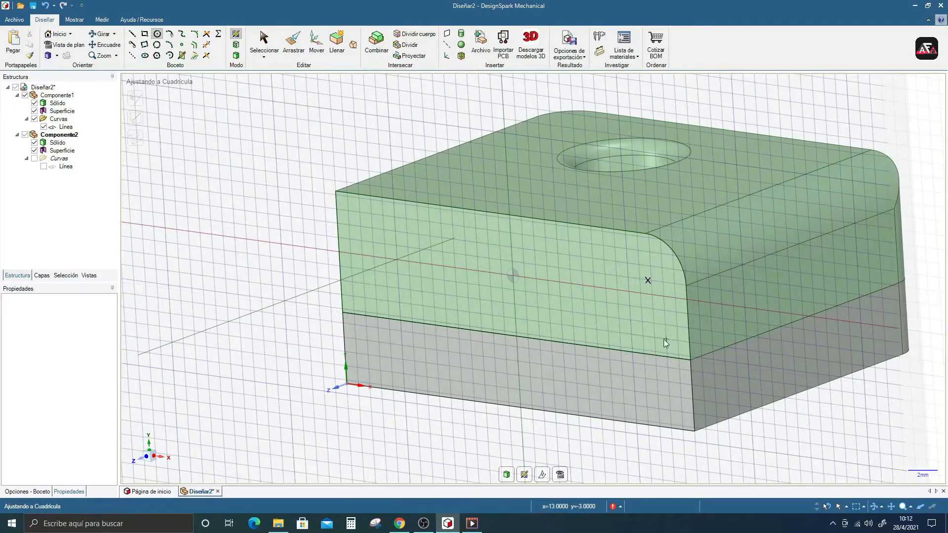
left_click(561, 474)
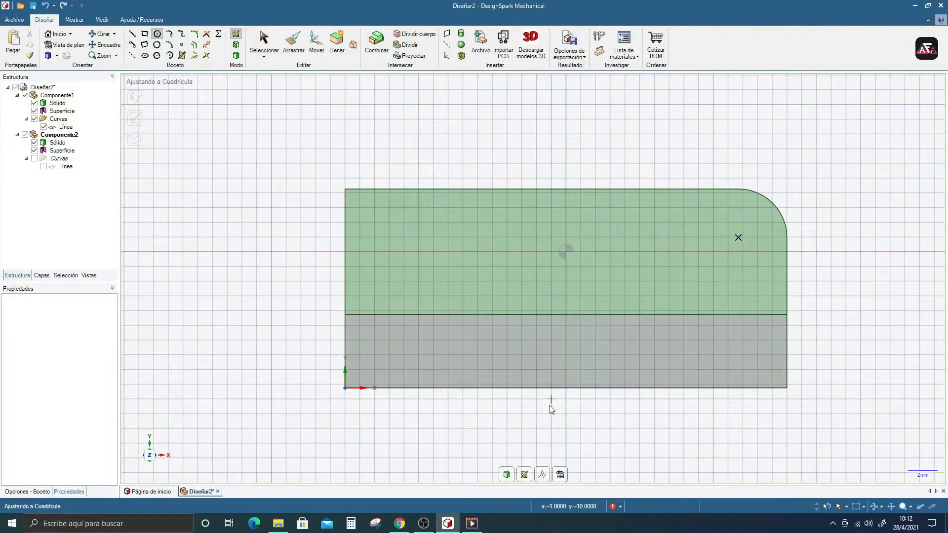
scroll(549, 317, "down", 3)
scroll(550, 318, "up", 3)
mouse_move(549, 318)
middle_mouse_down()
mouse_move(516, 300)
mouse_move(567, 315)
middle_mouse_up()
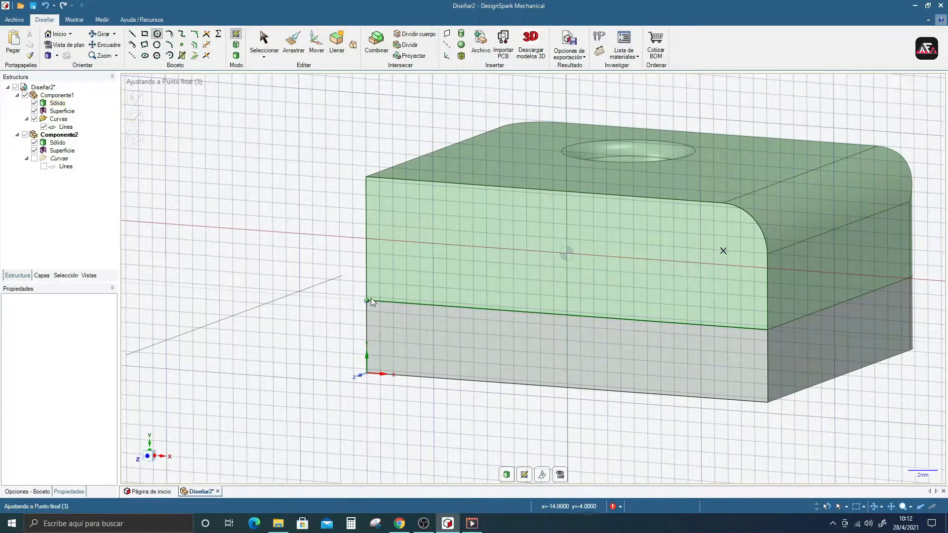
scroll(368, 304, "down", 2)
scroll(365, 296, "up", 5)
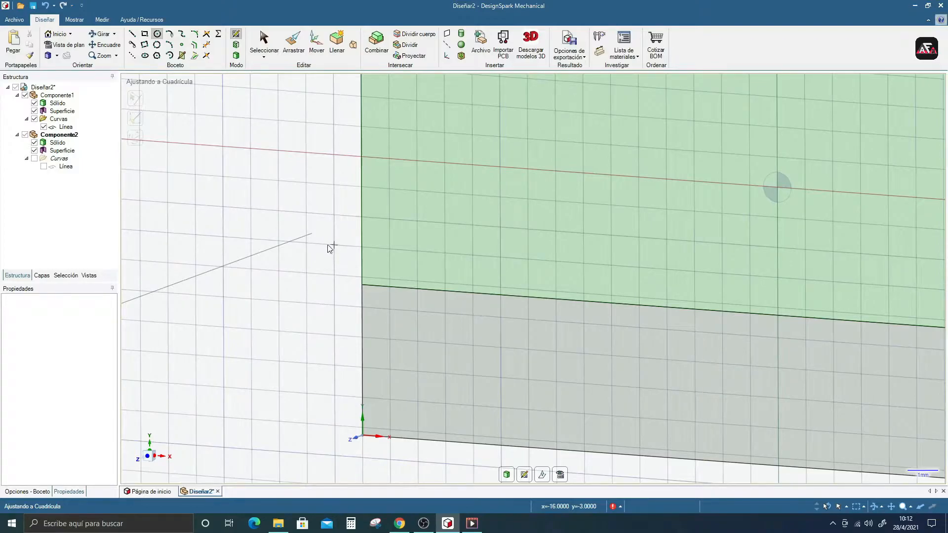
scroll(359, 274, "down", 4)
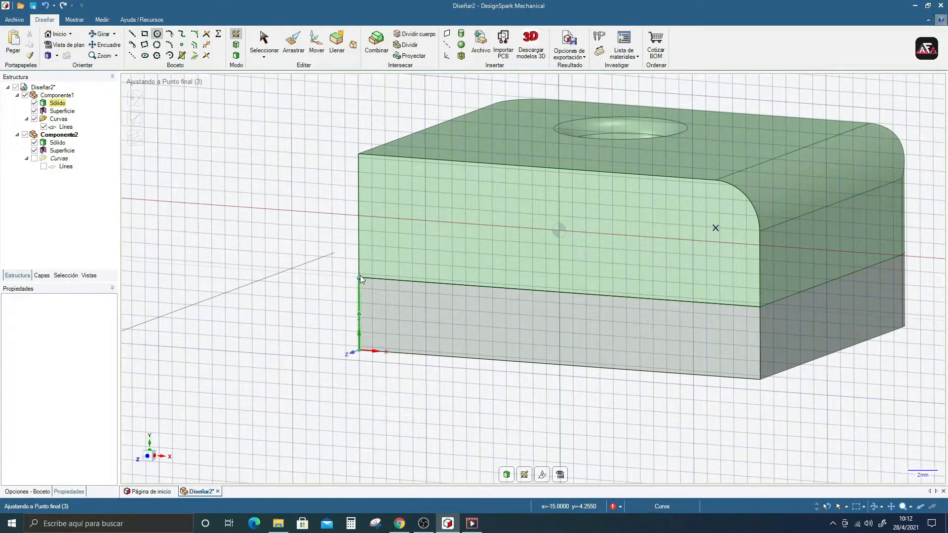
Try shifting the sketch grid in the negative X direction and aligning it to a reference on the solid.
left_click(542, 475)
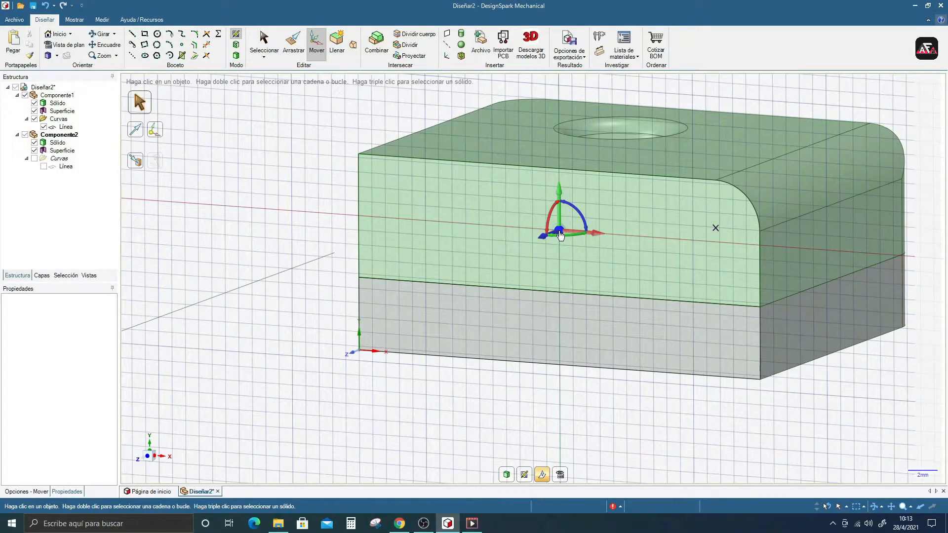
left_click_drag(597, 235, 481, 230)
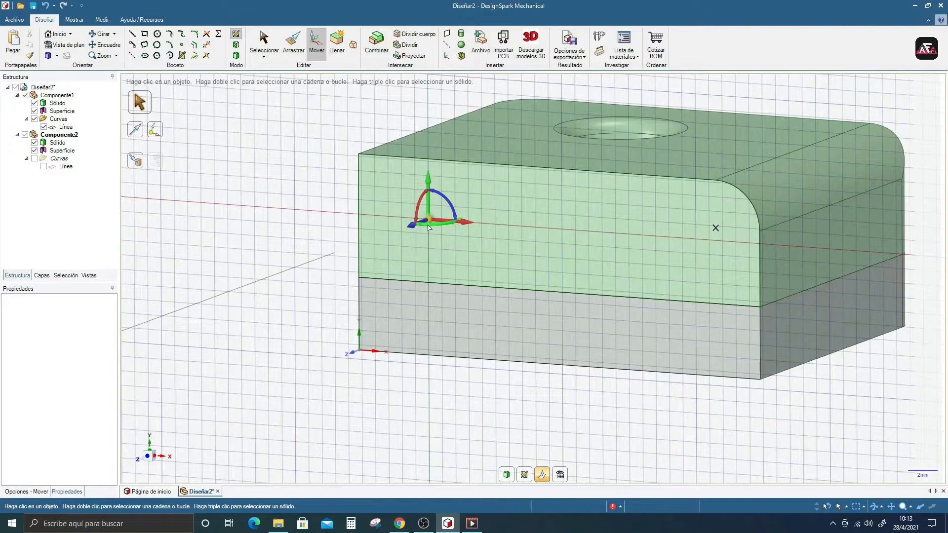
middle_click_drag(430, 223, 435, 242)
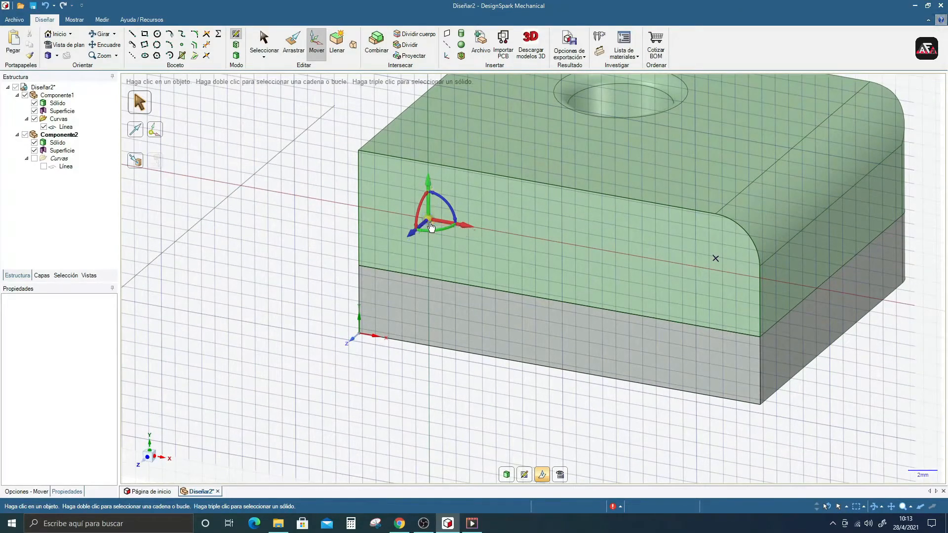
left_click(141, 166)
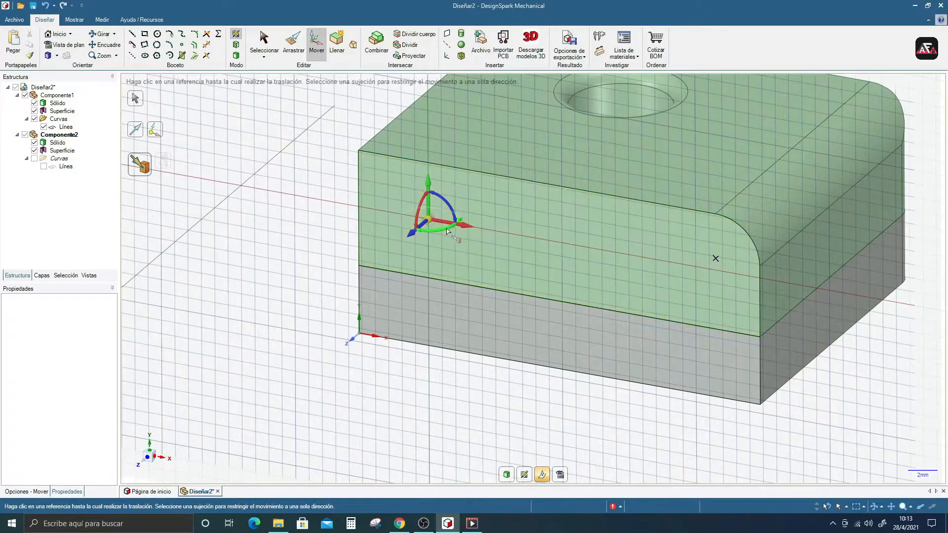
left_click_drag(464, 228, 451, 240)
key("c")
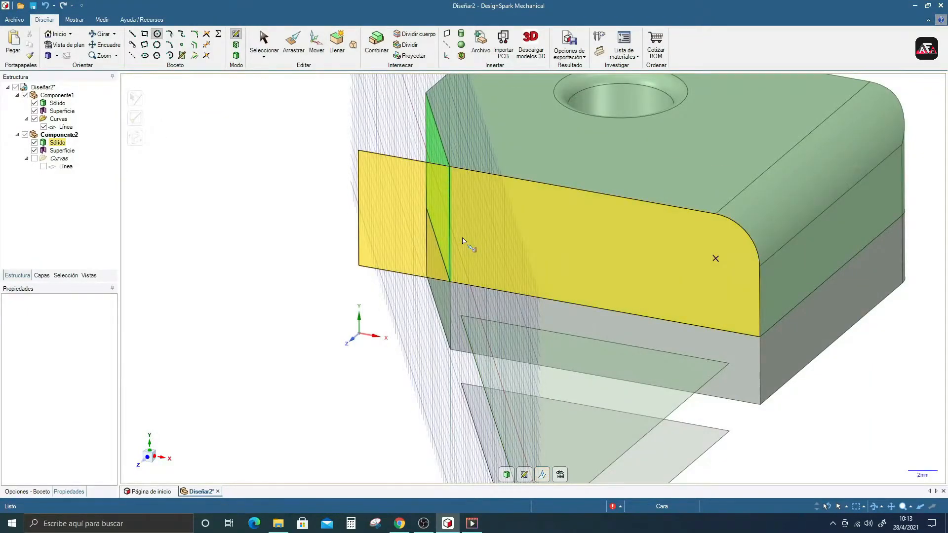
Reset the sketch plane to Componente2's front face and snap the grid origin to the midpoint of the vertical edge above the world origin.
left_click(523, 476)
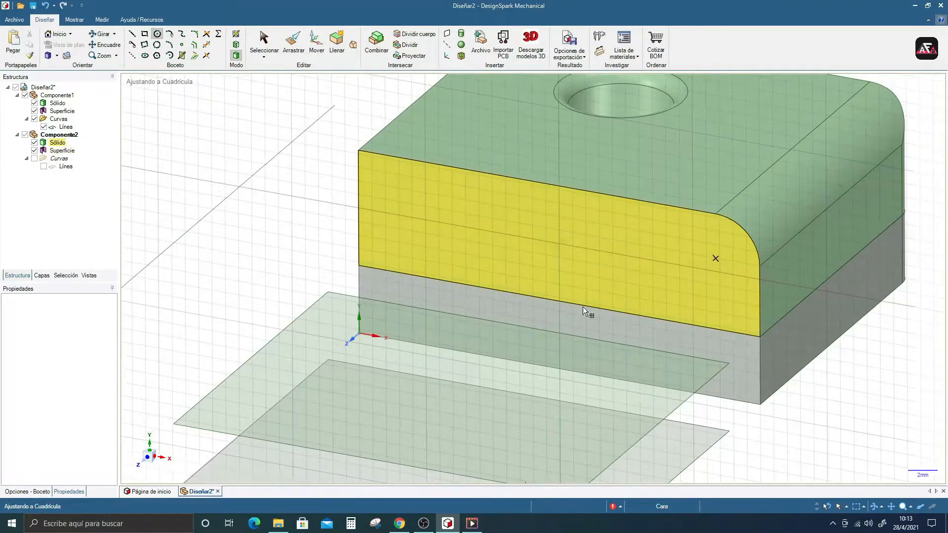
left_click(563, 233)
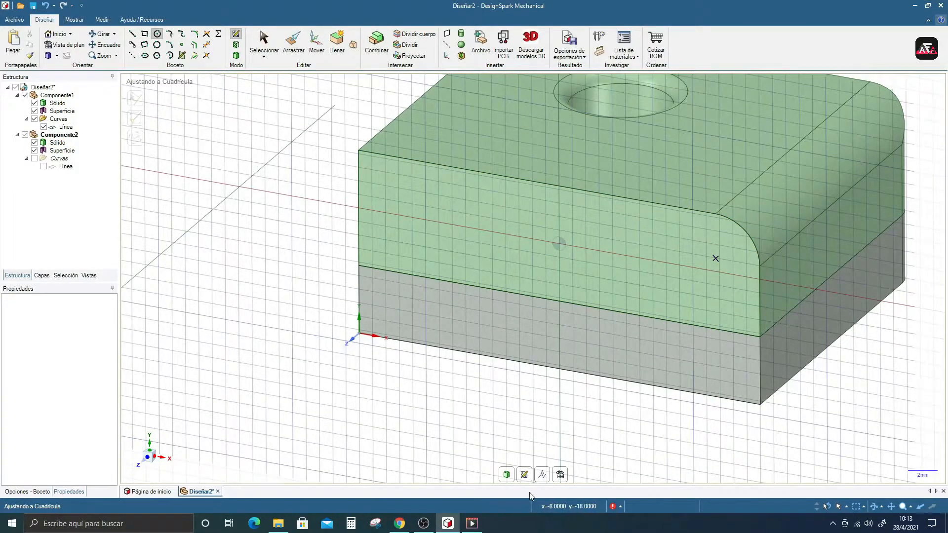
left_click(542, 475)
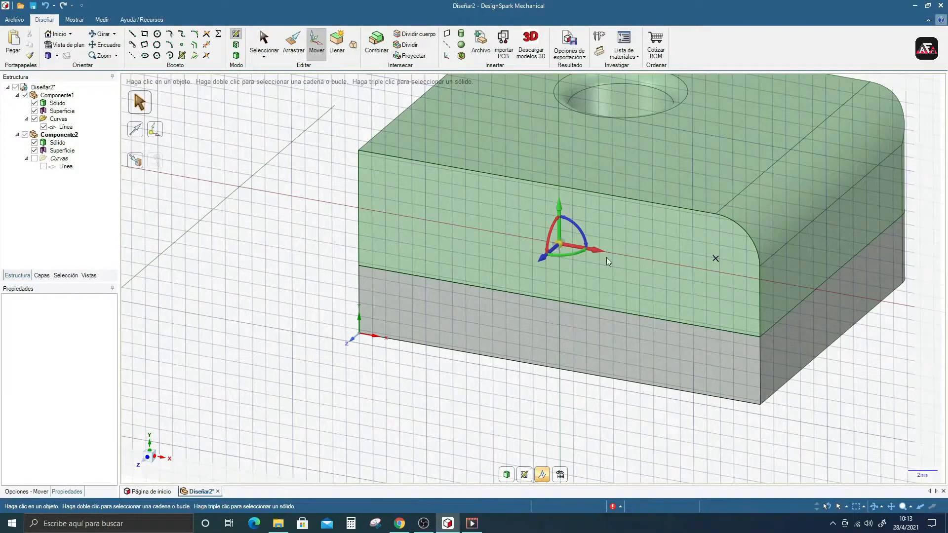
left_click_drag(603, 255, 495, 248)
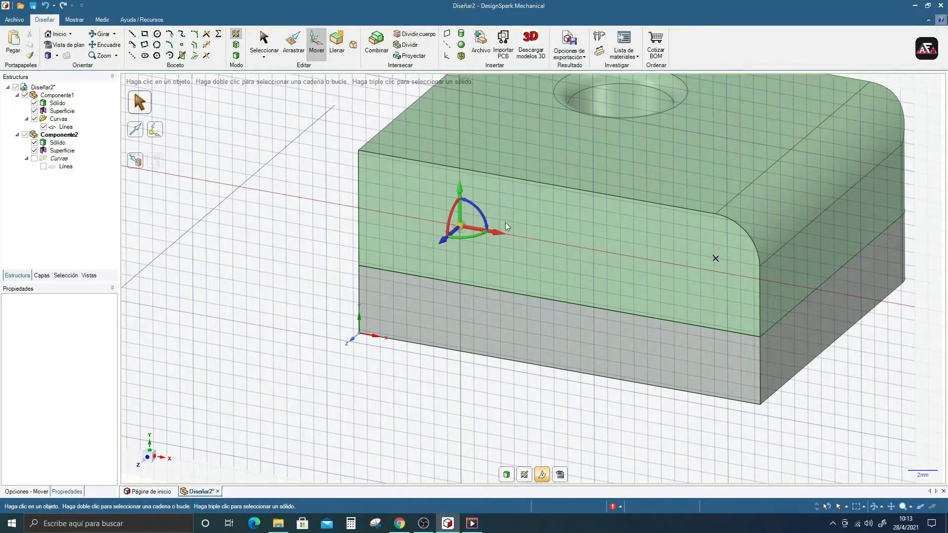
left_click(138, 164)
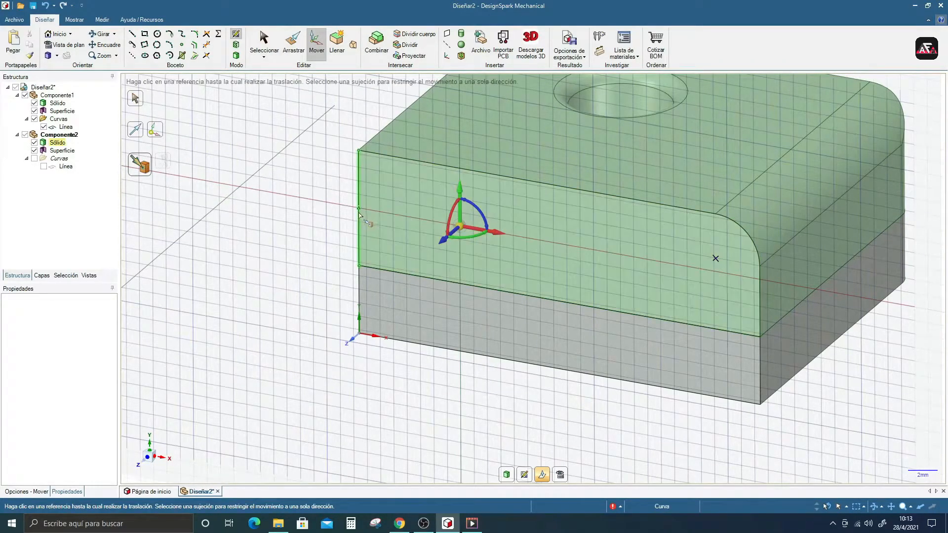
left_click(357, 212)
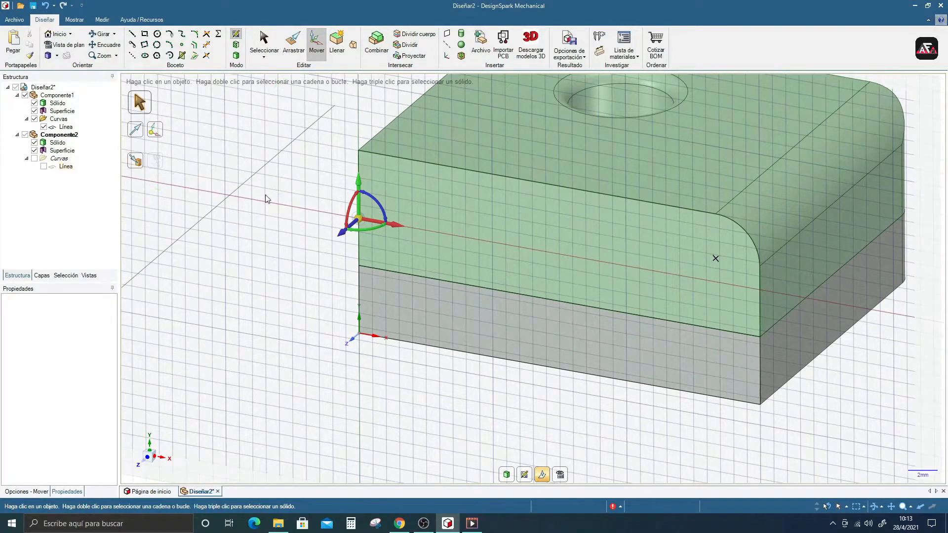
Snap the grid origin to the face's lower corner above the world origin, and to the point where the rounded edge begins.
left_click(139, 164)
left_click(381, 270)
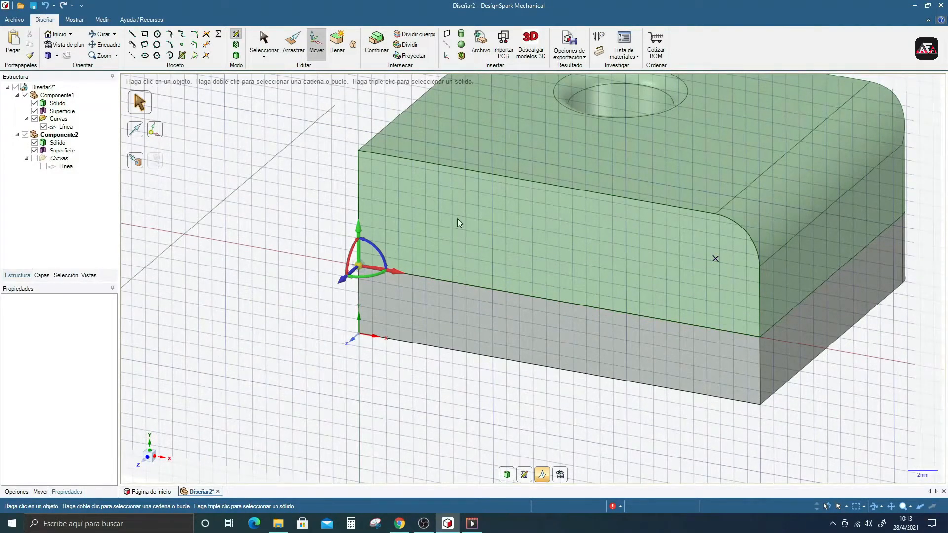
left_click(135, 160)
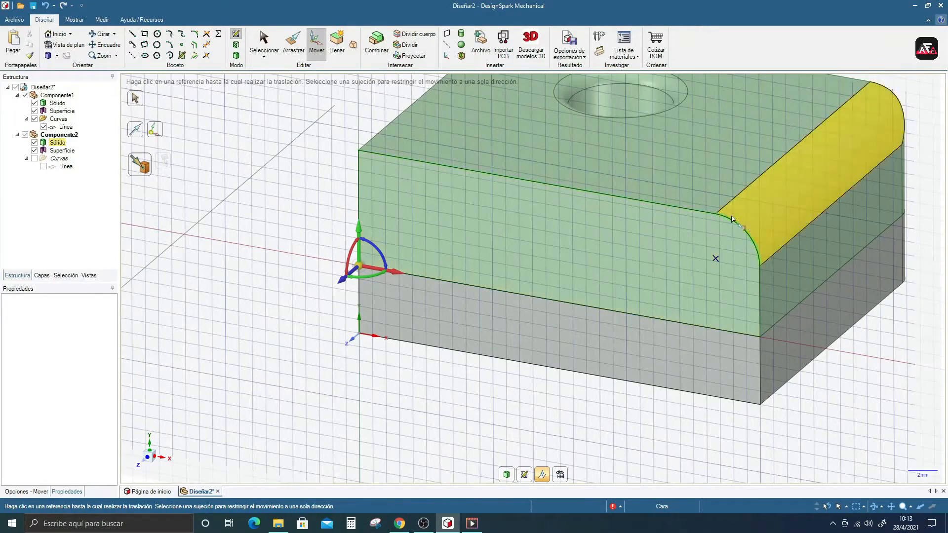
left_click(716, 216)
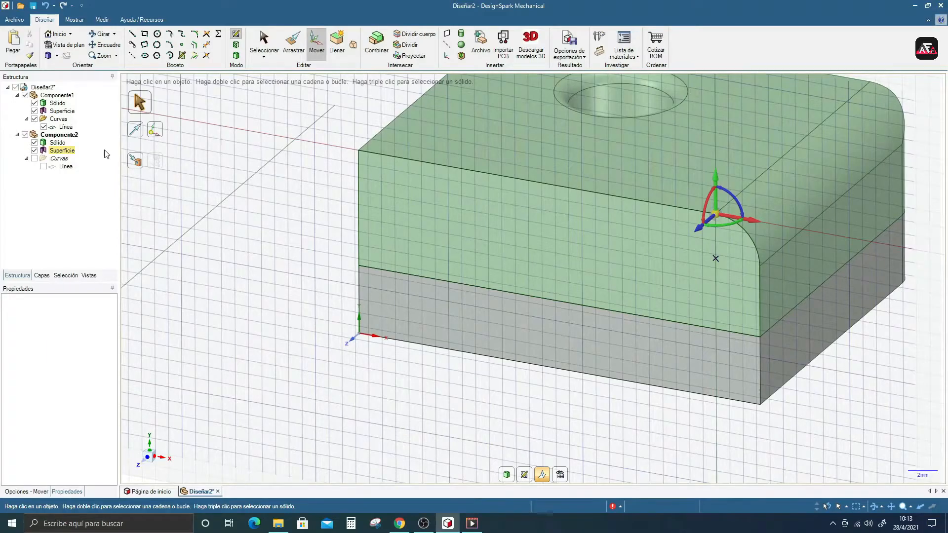
Snap the sketch grid origin to the lower front corner of the Componente1 solid, at the far X end.
left_click(138, 163)
left_click(358, 152)
left_click(135, 160)
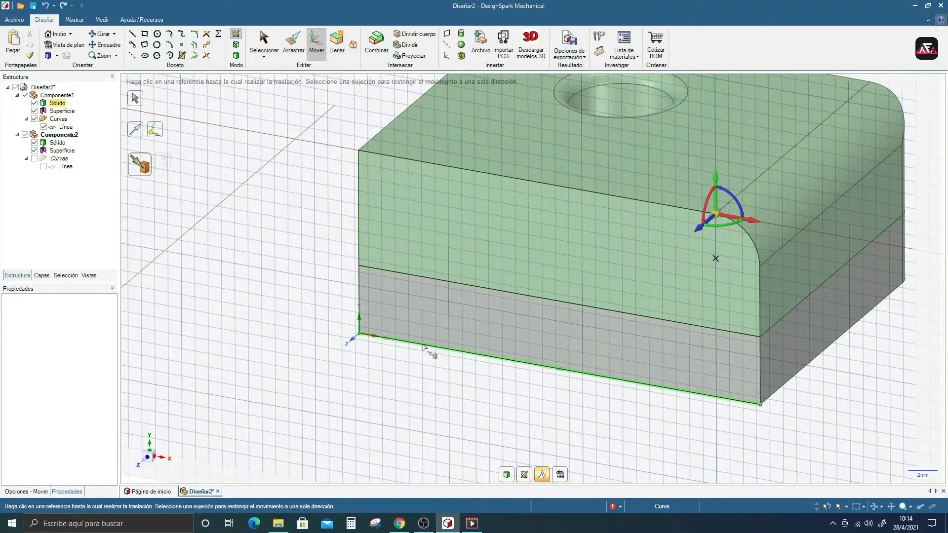
left_click(761, 402)
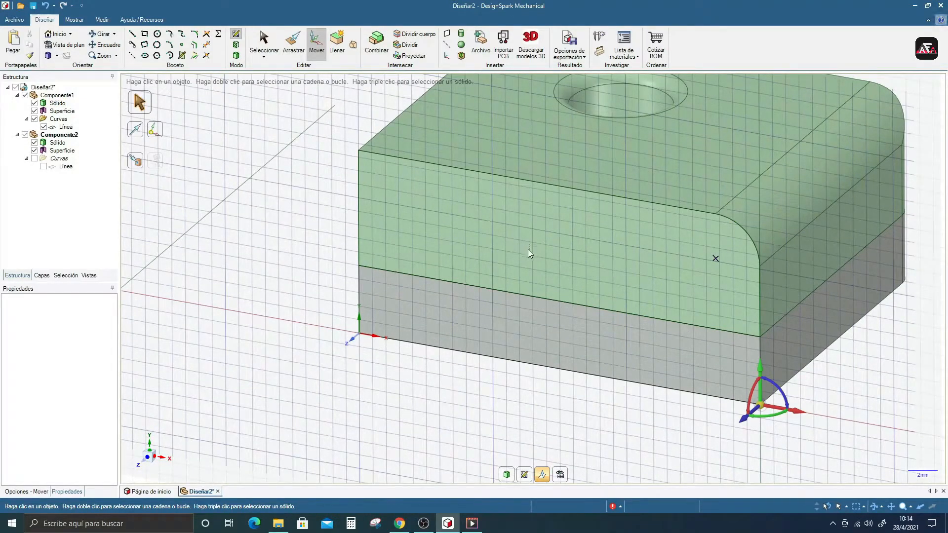
Move the sketch grid to the middle of the front edge between the two solids and tilt it slightly about the X axis.
scroll(528, 253, "down", 3)
middle_click_drag(630, 276, 570, 249)
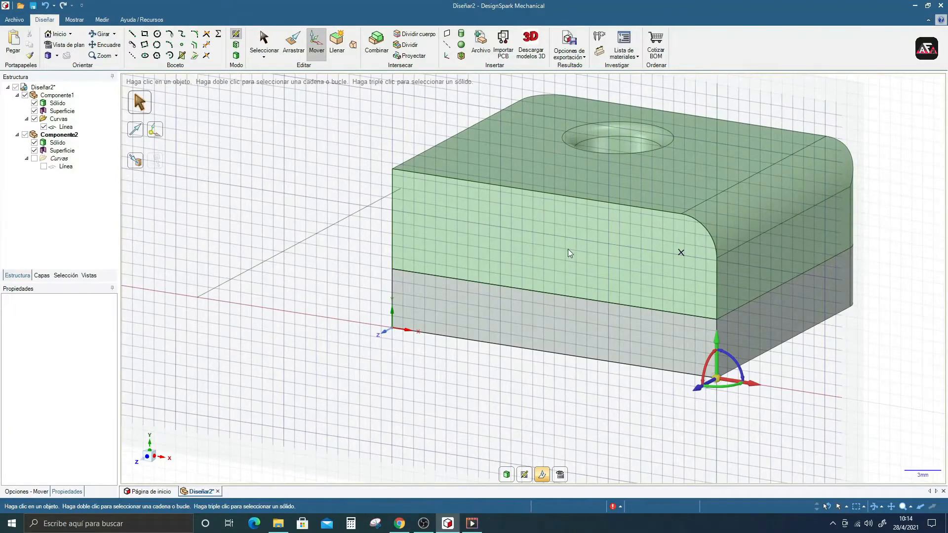
left_click_drag(716, 379, 623, 324)
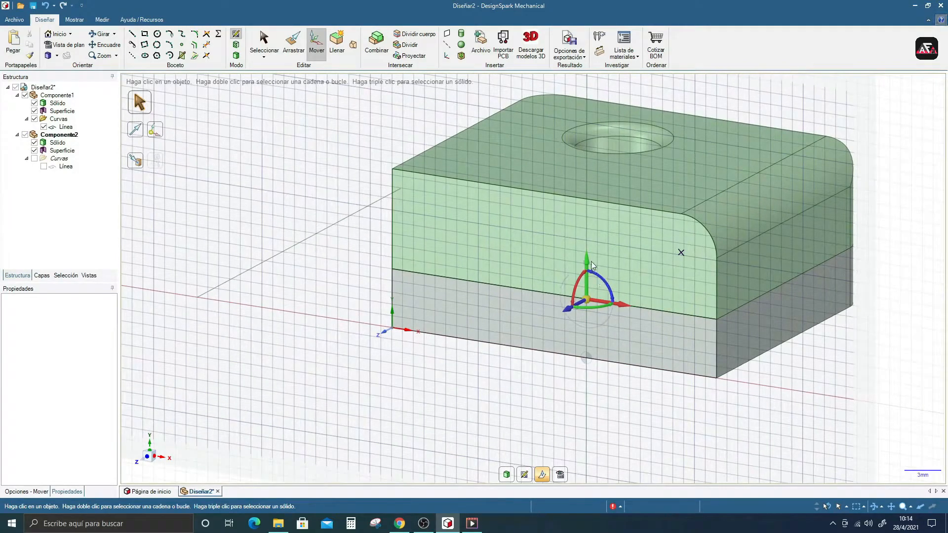
mouse_move(580, 281)
left_mouse_down()
mouse_move(596, 248)
mouse_move(581, 277)
left_mouse_up()
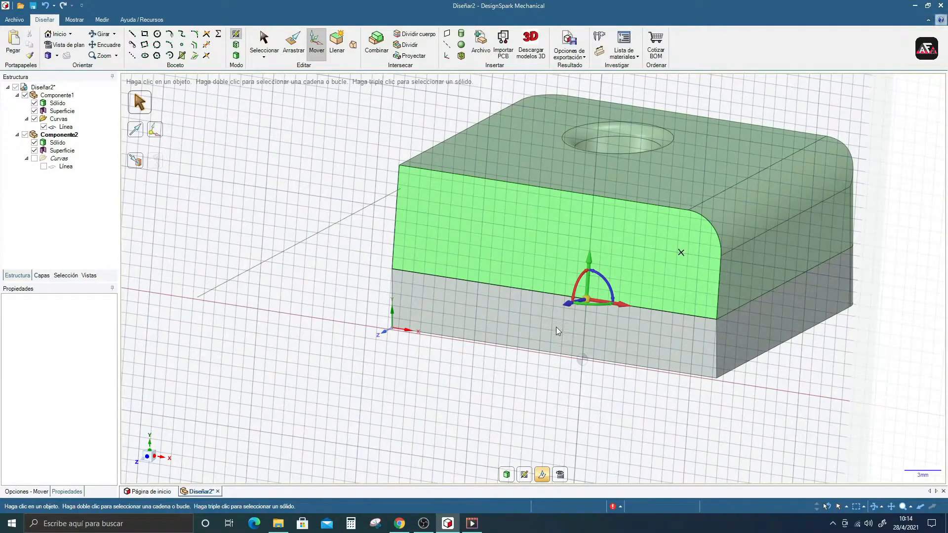
Place a new sketch plane on Componente2's front face.
left_click(525, 475)
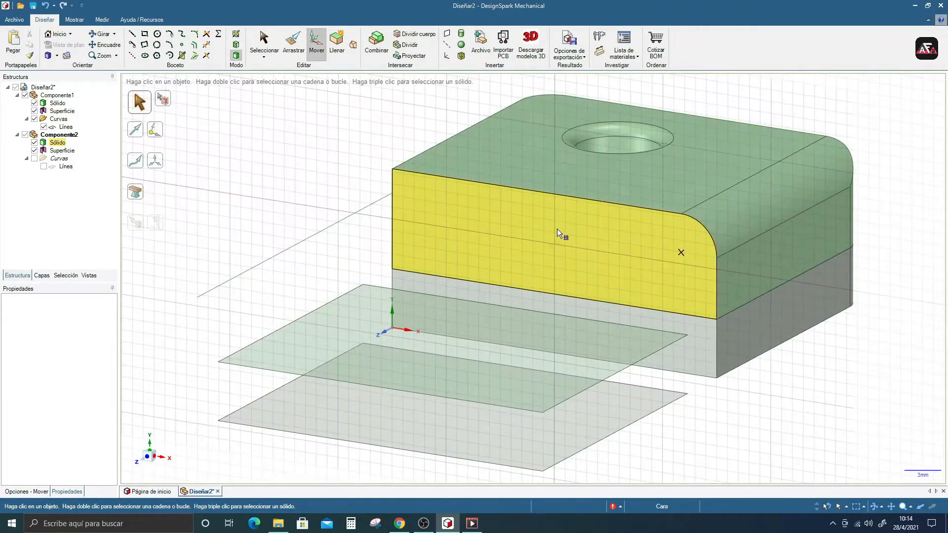
left_click(557, 228)
scroll(561, 274, "up", 1)
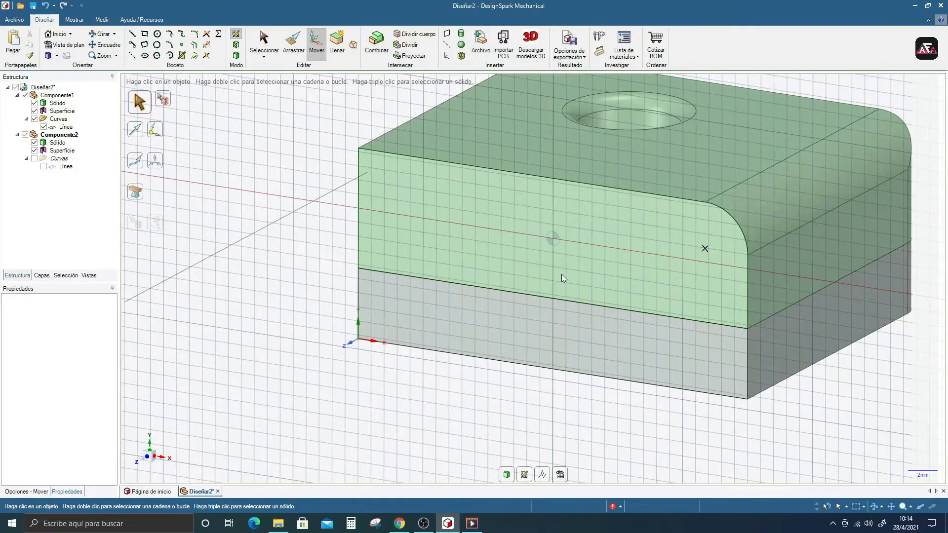
scroll(561, 276, "down", 2)
middle_click_drag(561, 276, 559, 209)
scroll(559, 171, "down", 1)
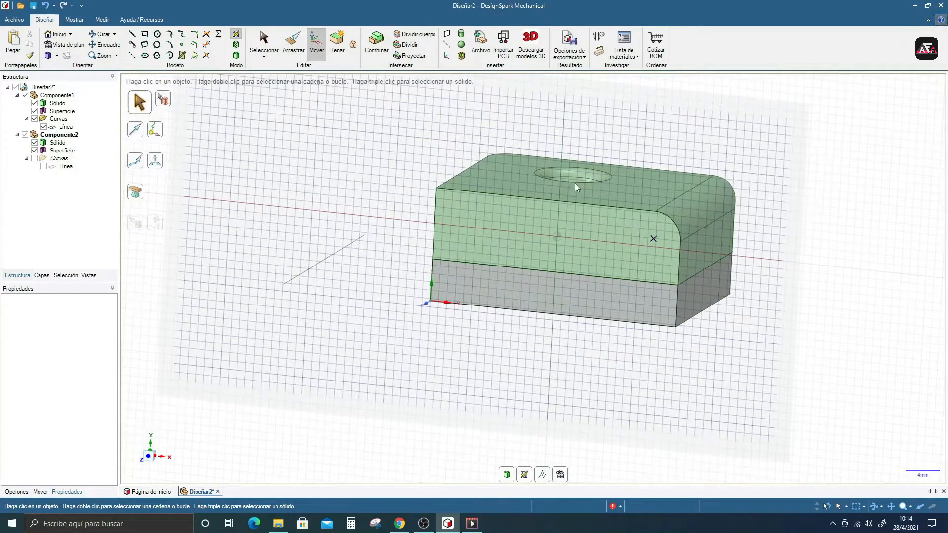
Sketch a circle about 4 mm in diameter on Componente2's front face, between the grid origin and the rounded edge.
left_click(157, 34)
scroll(557, 222, "up", 1)
scroll(557, 223, "up", 2)
left_click(566, 234)
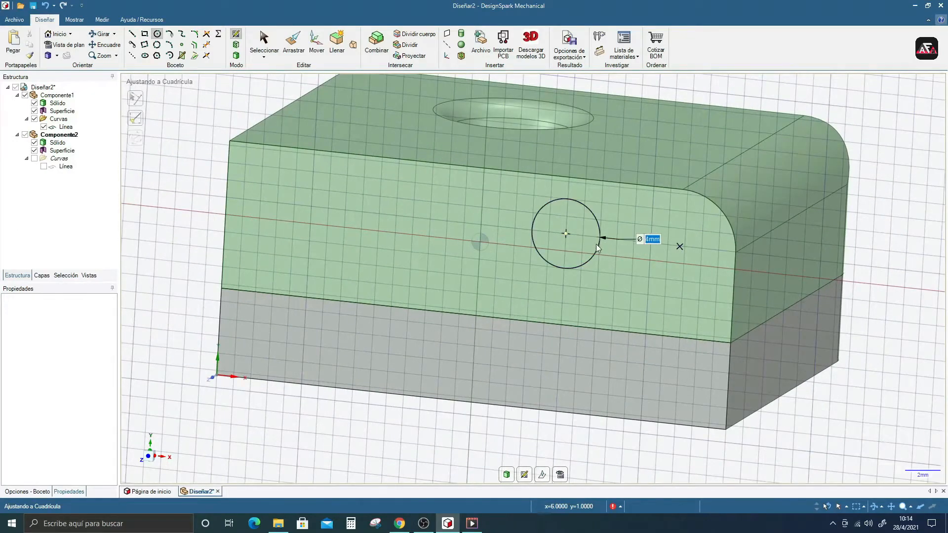
Pull the circular region through Componente2 to cut a through hole from its front face.
left_click(293, 40)
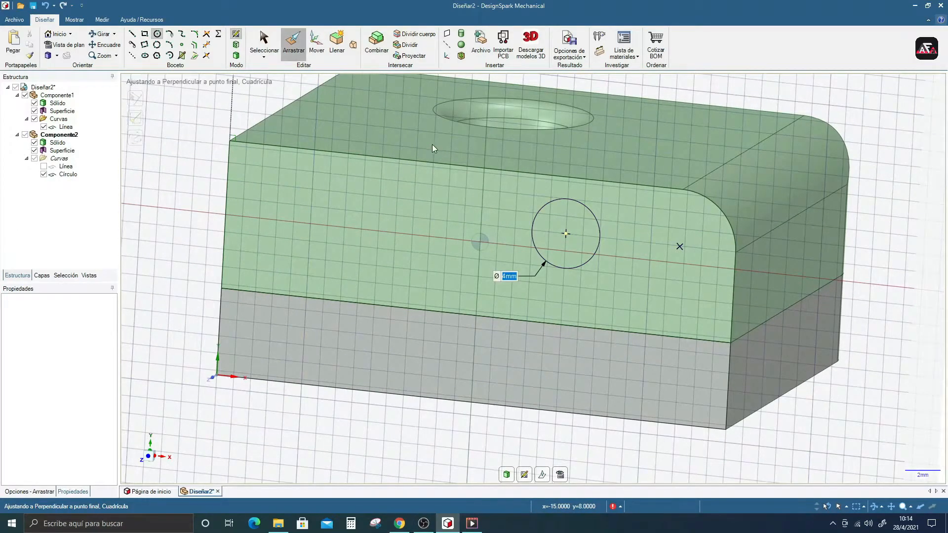
middle_click_drag(571, 265, 538, 261)
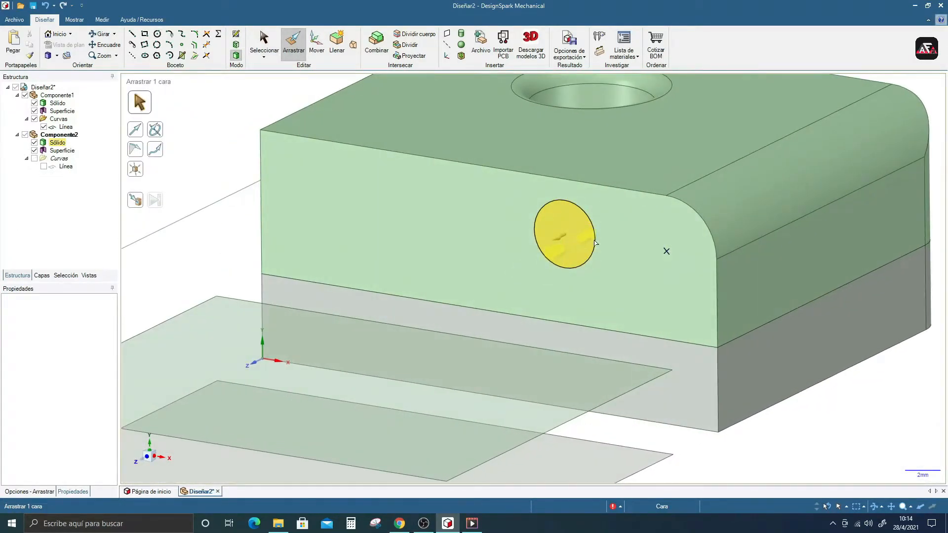
left_click_drag(588, 244, 762, 127)
left_click(701, 232)
key("v")
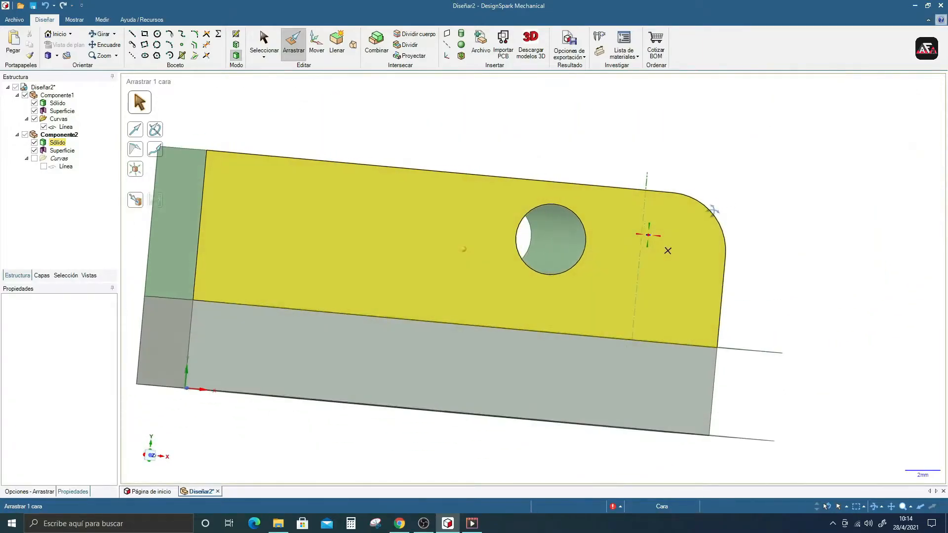
key("h")
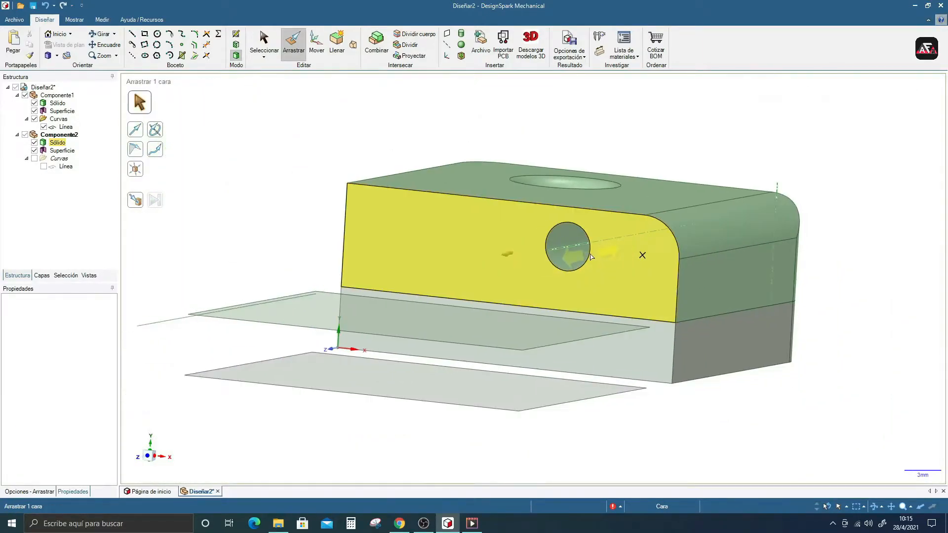
Delete the circular hole through Componente2's front face.
left_click(569, 241)
key("Escape")
key("s")
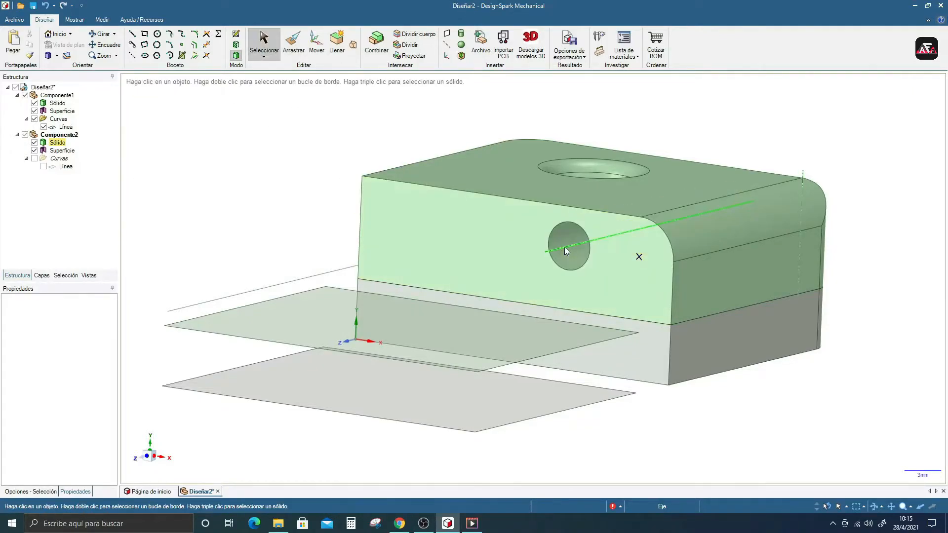
left_click(568, 237)
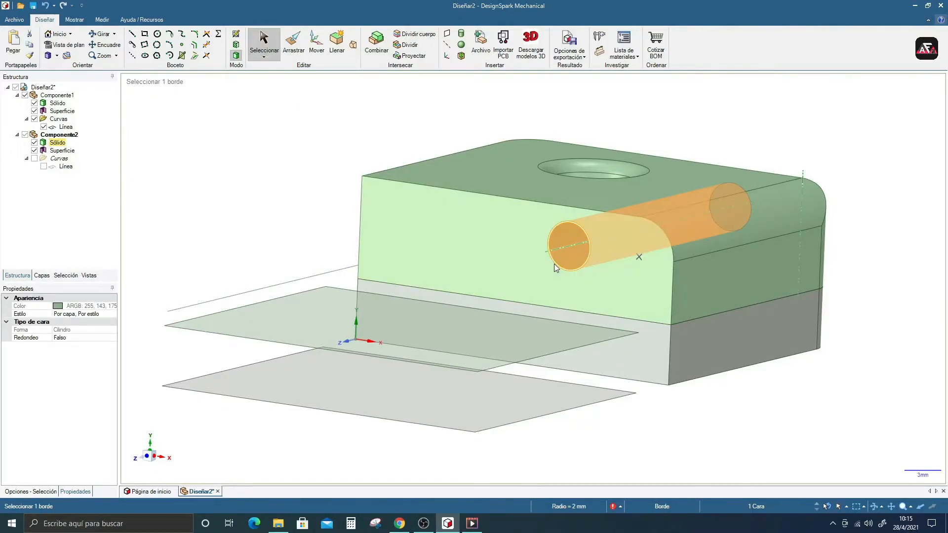
key("Escape")
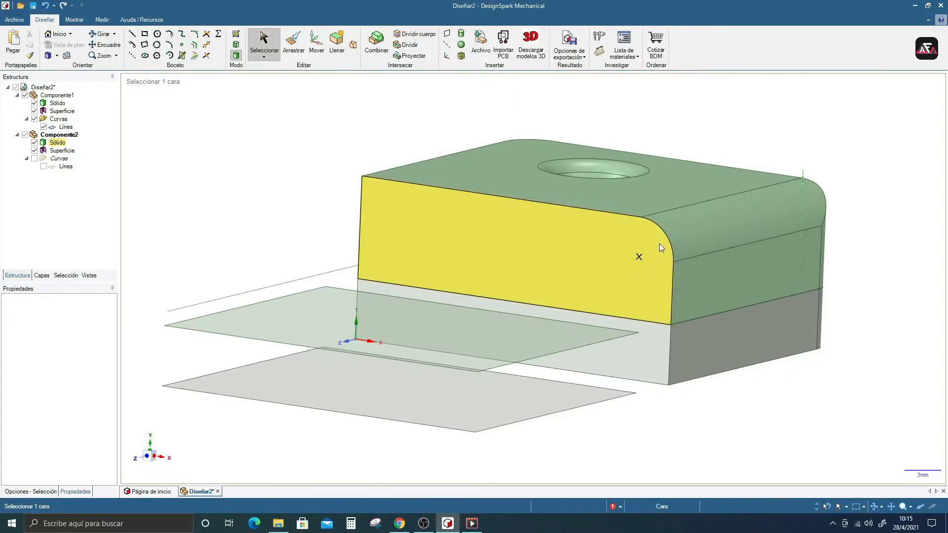
scroll(661, 243, "up", 1)
middle_click_drag(620, 222, 635, 277, "shift")
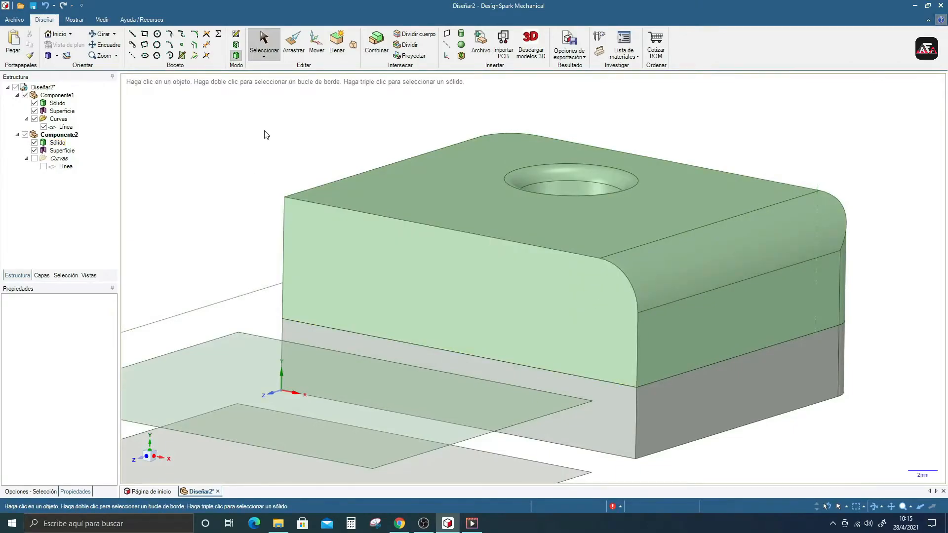
left_click(235, 34)
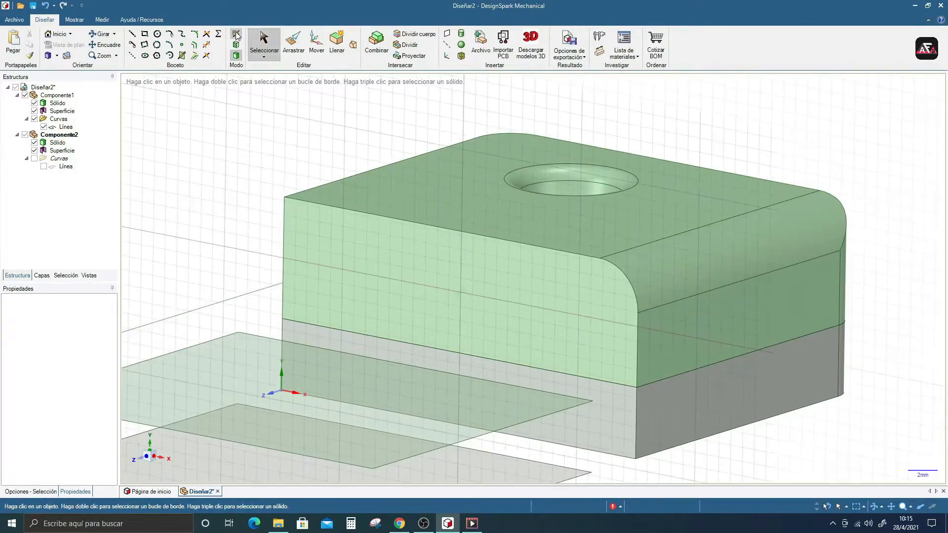
left_click(162, 35)
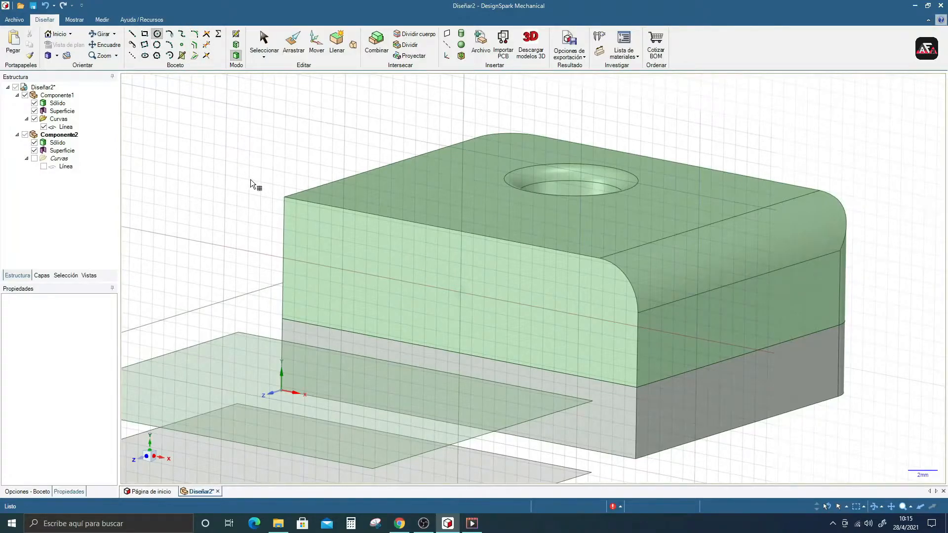
left_click(264, 42)
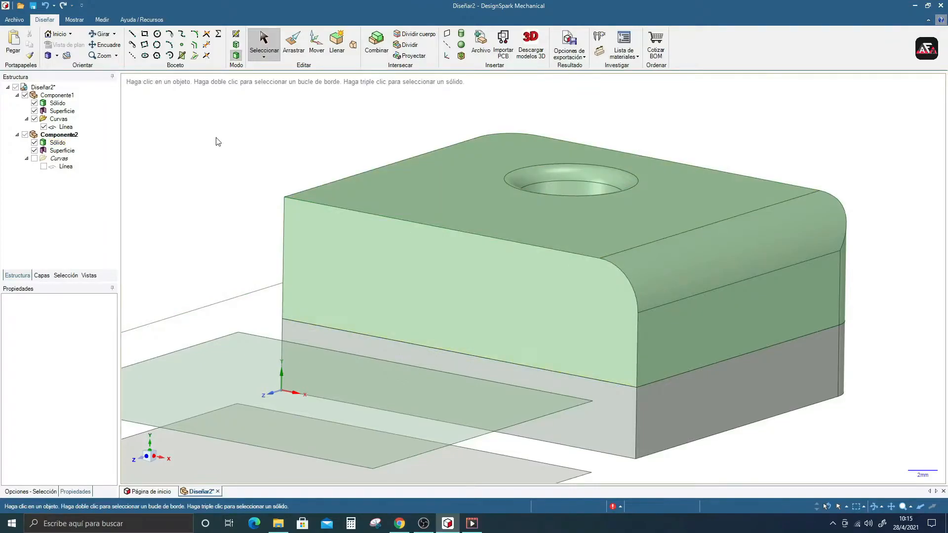
left_click(157, 34)
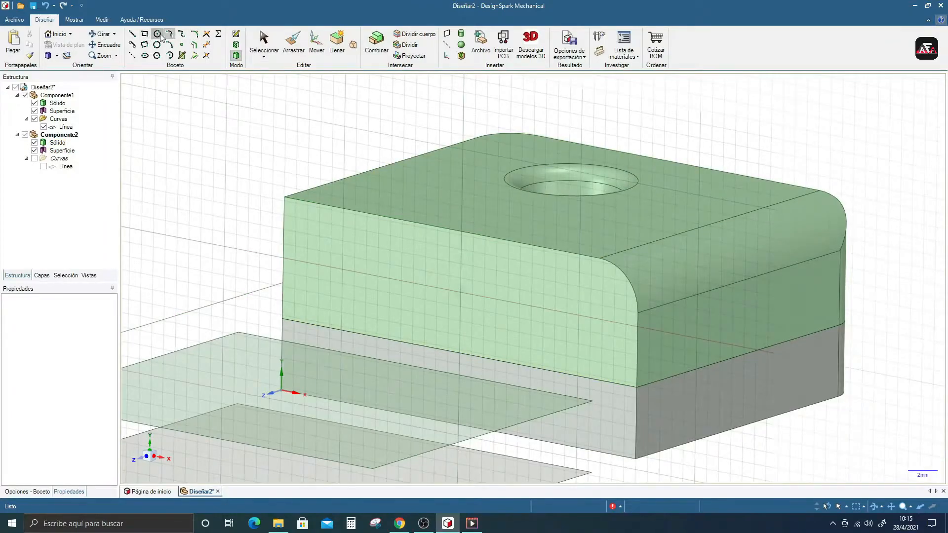
Start a line sketch with its sketch plane on Componente2's top face.
left_click(132, 34)
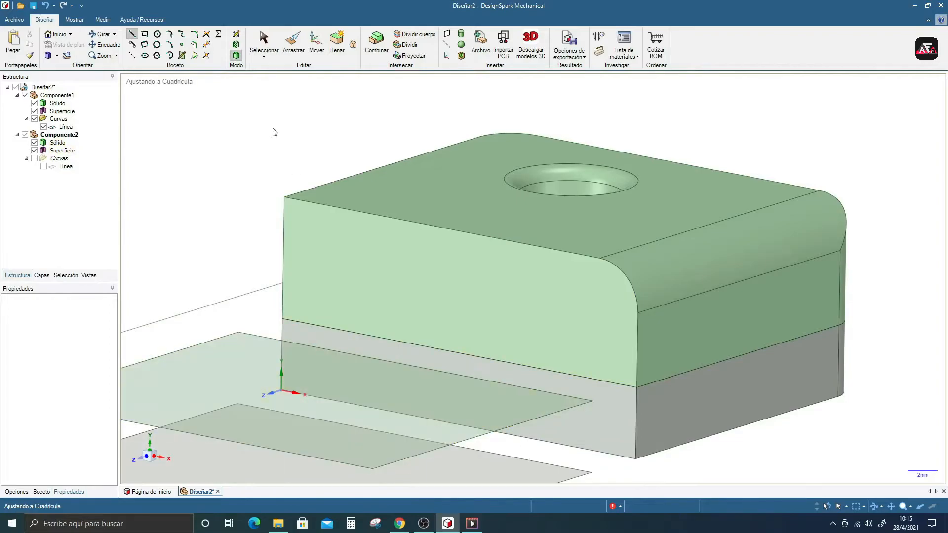
left_click(237, 37)
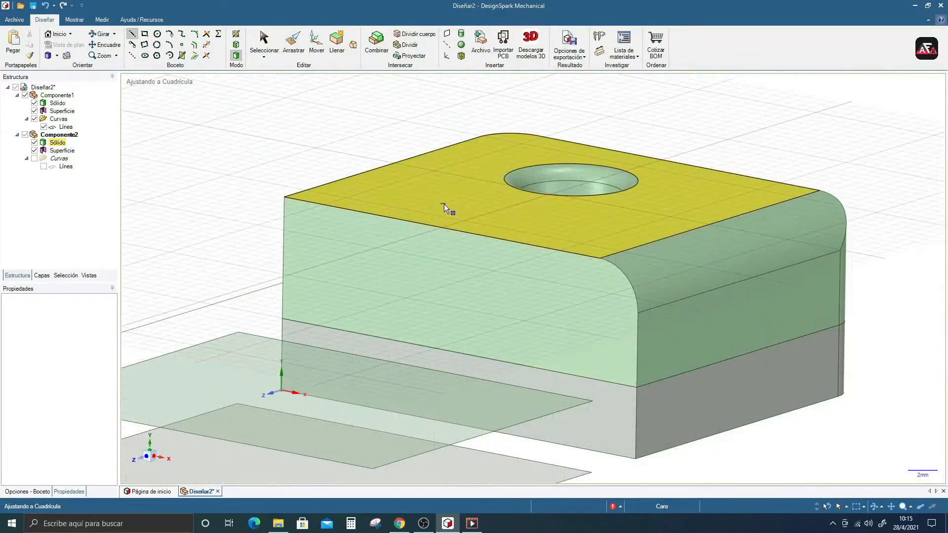
left_click(568, 242)
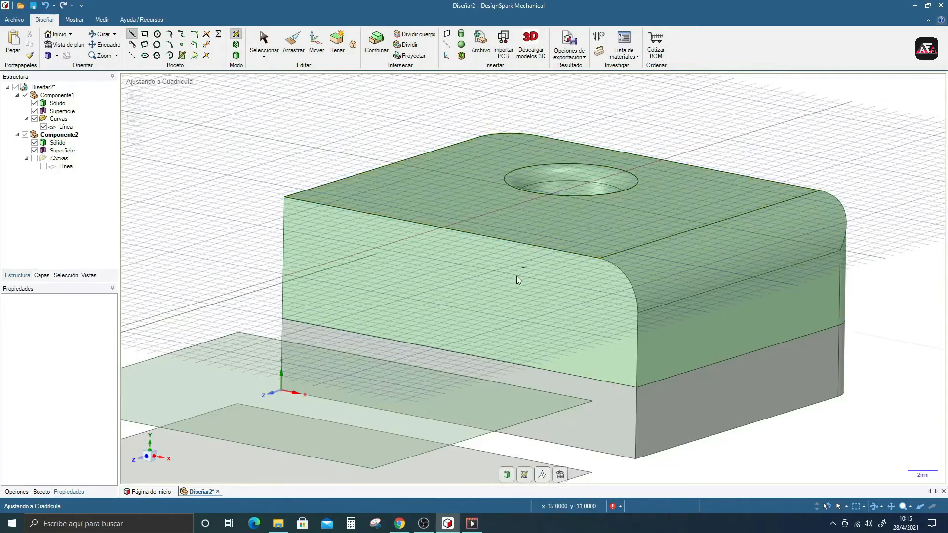
In plan view of the sketch, draw a line about 10 mm long beside the solid, parallel to its Z-direction edge.
scroll(486, 321, "up", 2)
scroll(479, 323, "down", 4)
mouse_move(459, 327)
middle_mouse_down()
mouse_move(464, 277)
mouse_move(452, 269)
mouse_move(473, 333)
middle_mouse_up()
scroll(482, 324, "down", 2)
scroll(483, 325, "up", 3)
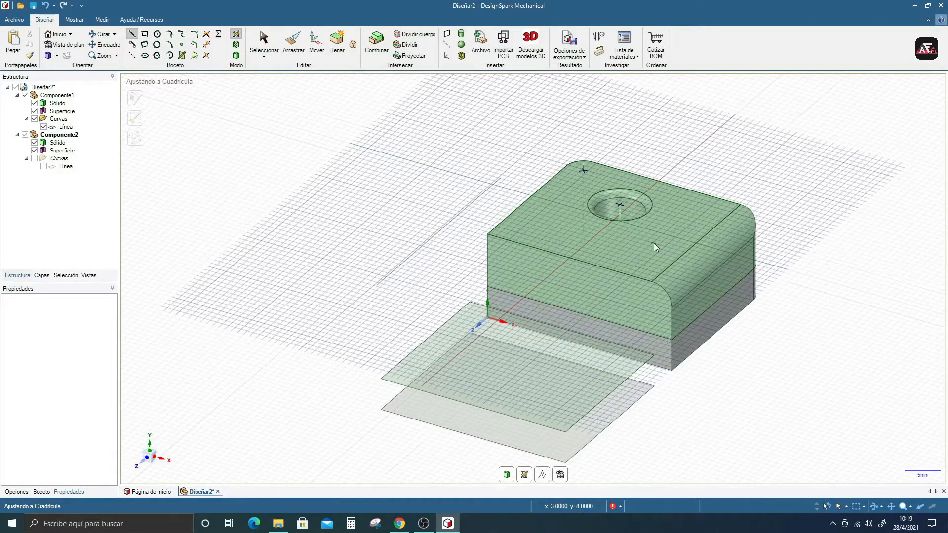
middle_click_drag(525, 212, 528, 234)
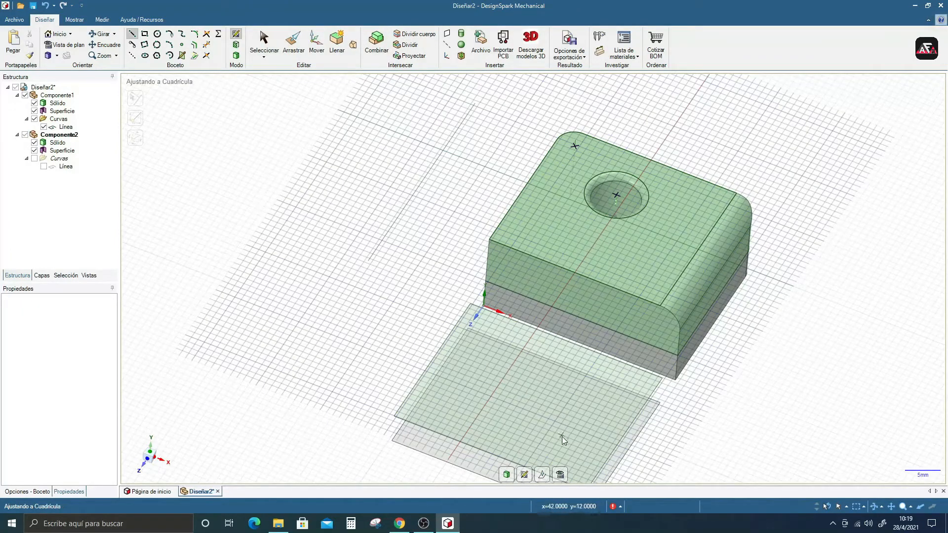
left_click(561, 475)
scroll(542, 194, "up", 3)
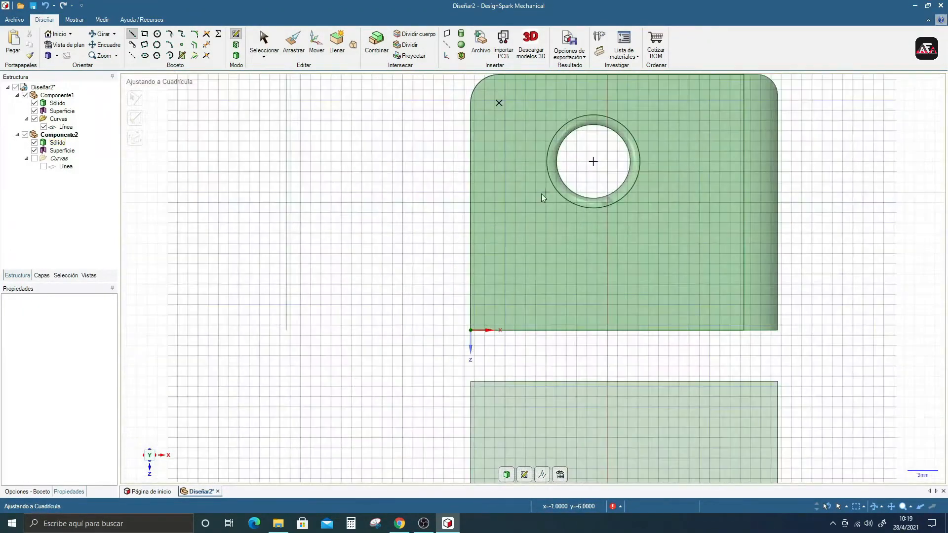
scroll(502, 196, "down", 1)
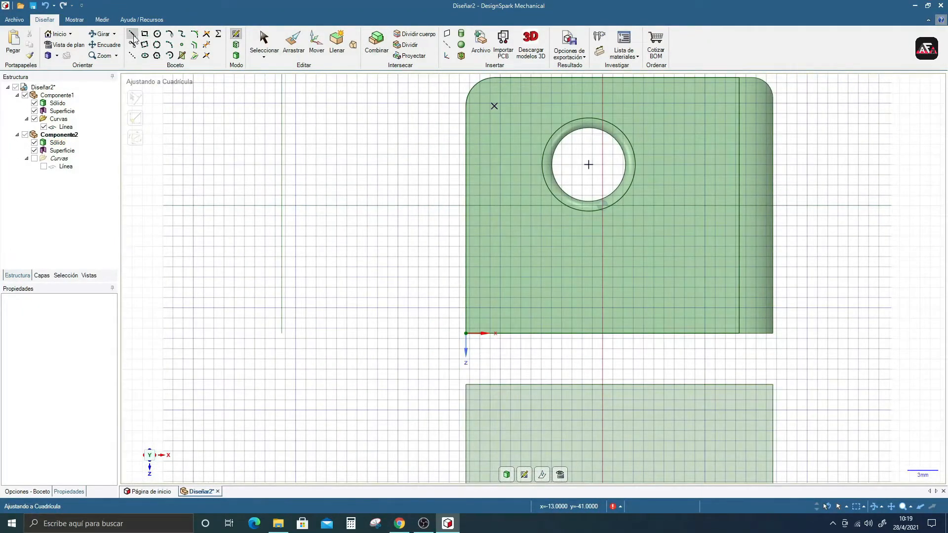
left_click(377, 155)
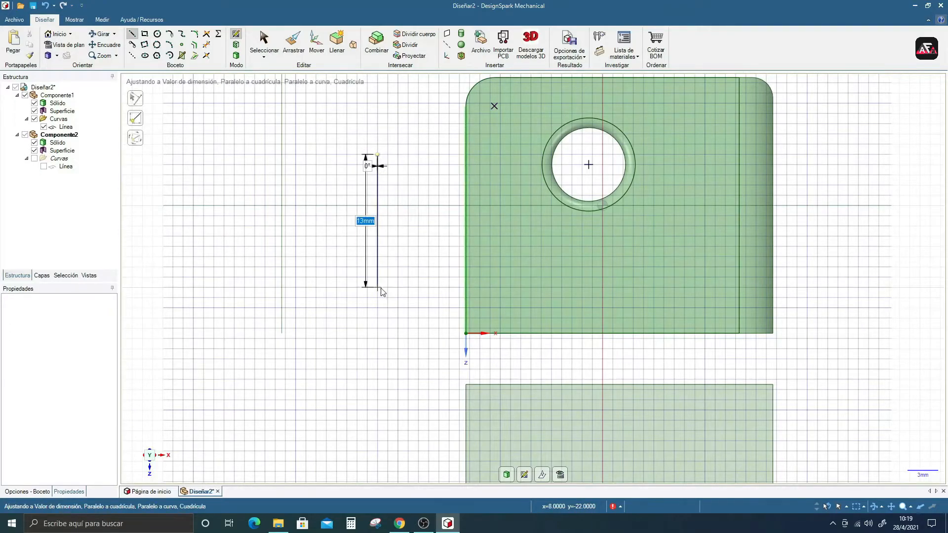
left_click(377, 256)
key("Escape")
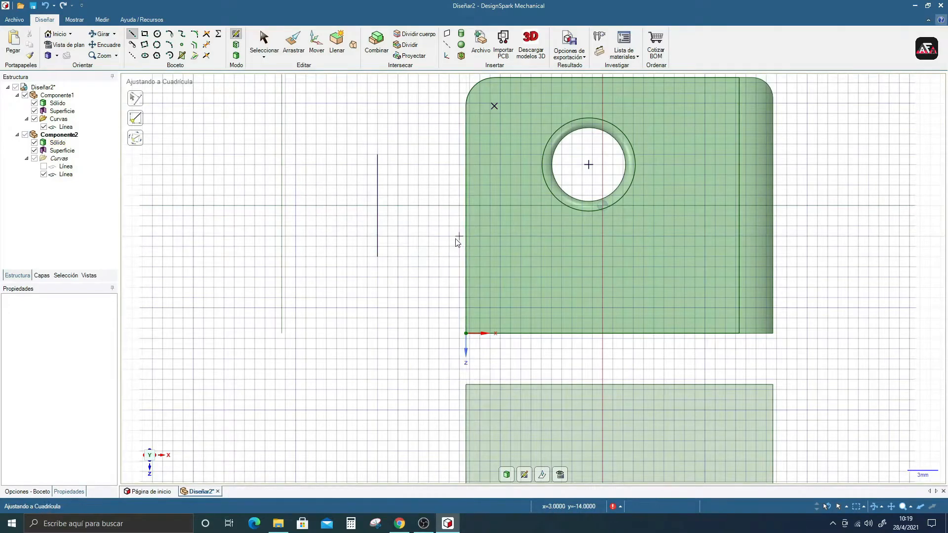
Sketch a horizontal line about 15 mm long across the vertical line, ending on the solid's nearest edge.
left_click(161, 34)
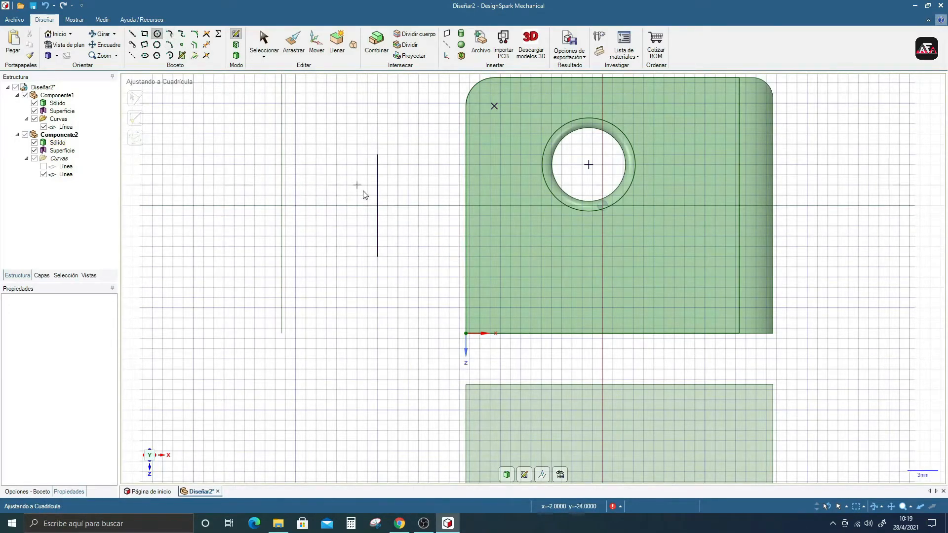
left_click(157, 55)
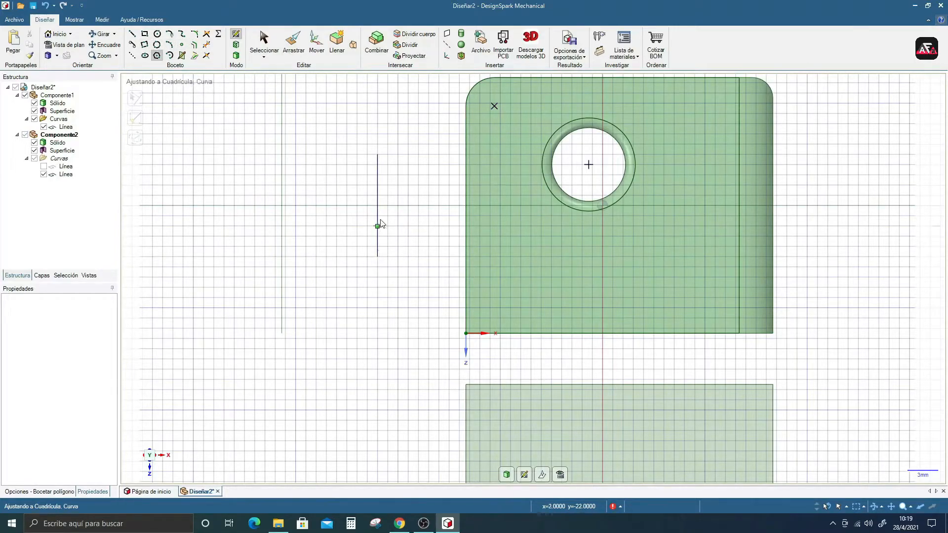
left_click(132, 34)
left_click(313, 238)
left_click(465, 235)
key("Escape")
Trim the ends of the horizontal and vertical lines that extend beyond their intersection.
left_click(205, 45)
left_click(359, 237)
left_click(376, 248)
Sketch a diagonal line about 15 mm long crossing both the vertical and the horizontal line.
key("l")
left_click(347, 144)
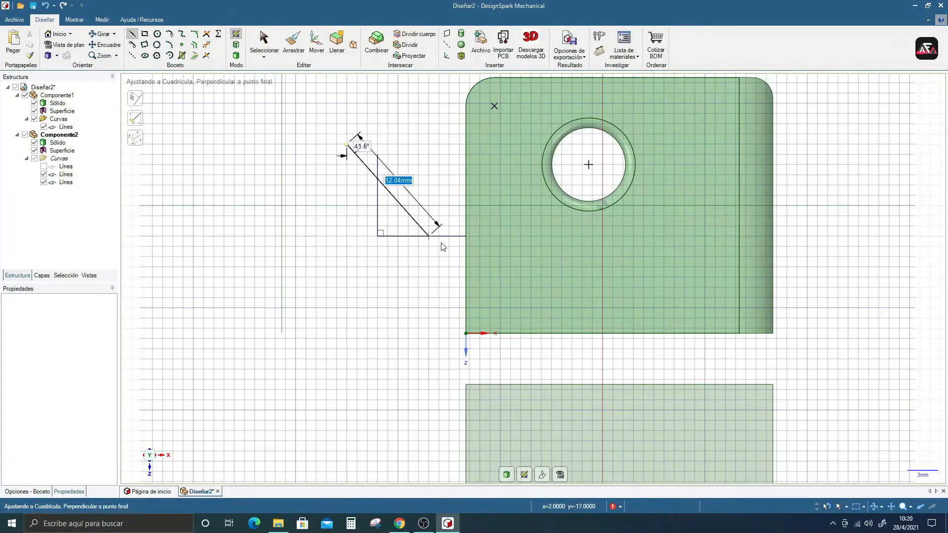
left_click(449, 256)
key("Escape")
Trim the vertical and diagonal lines to a shared corner, removing their ends above the intersection.
scroll(421, 168, "down", 2)
scroll(425, 173, "up", 3)
left_click(207, 33)
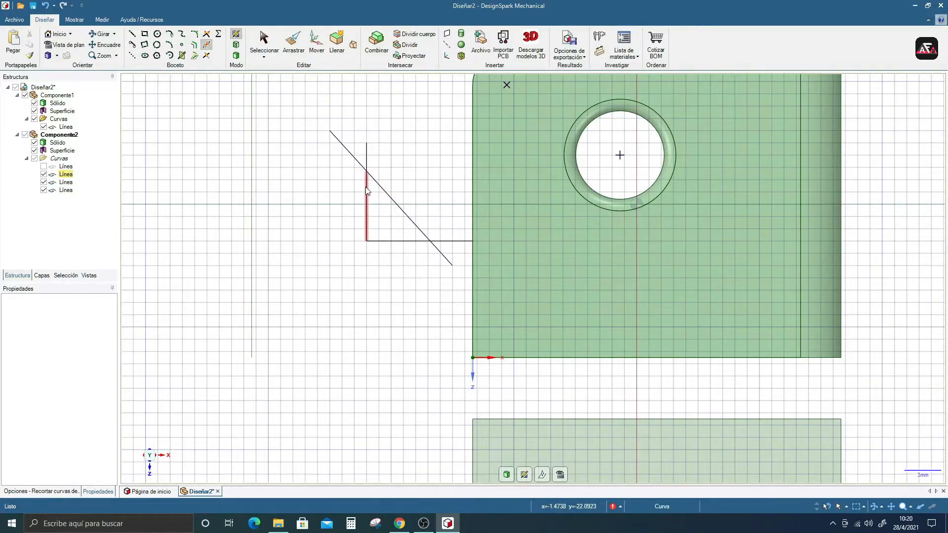
left_click(197, 34)
left_click(206, 34)
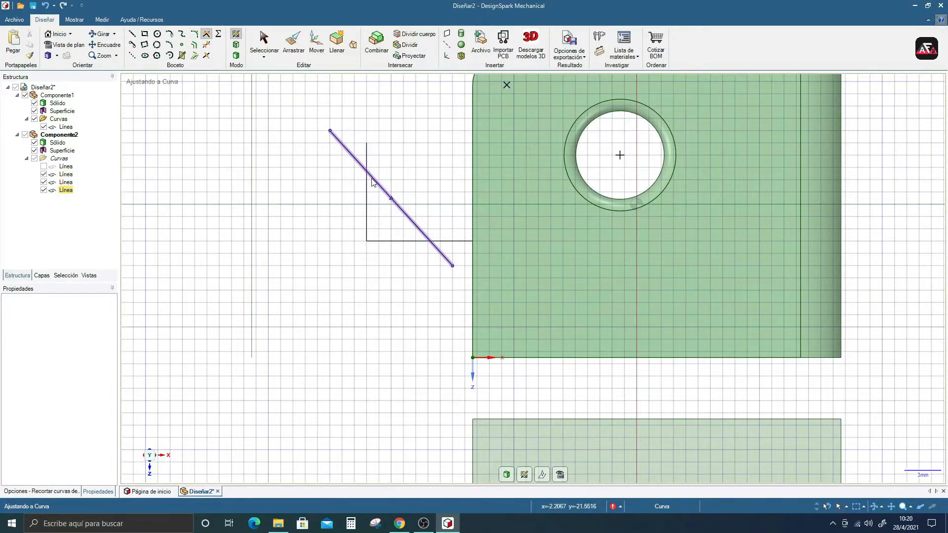
left_click(371, 183)
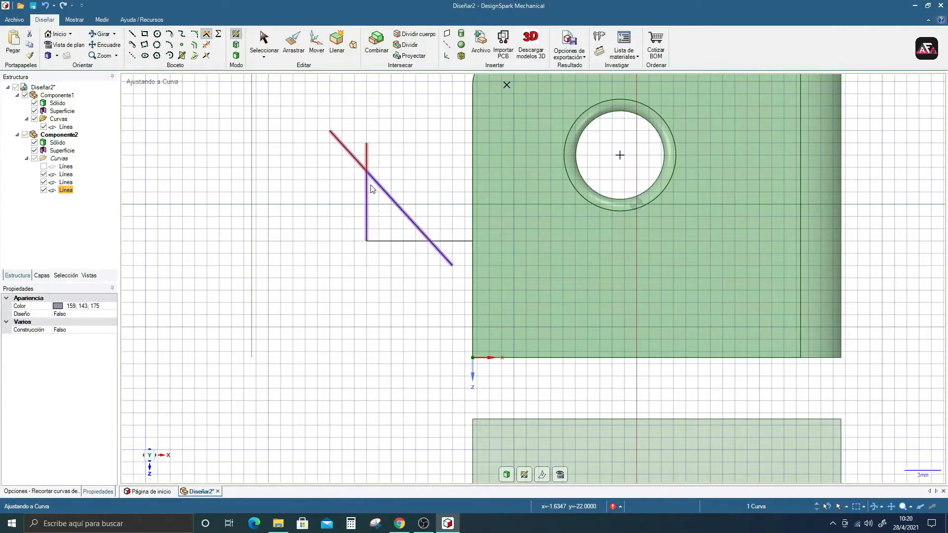
left_click(369, 183)
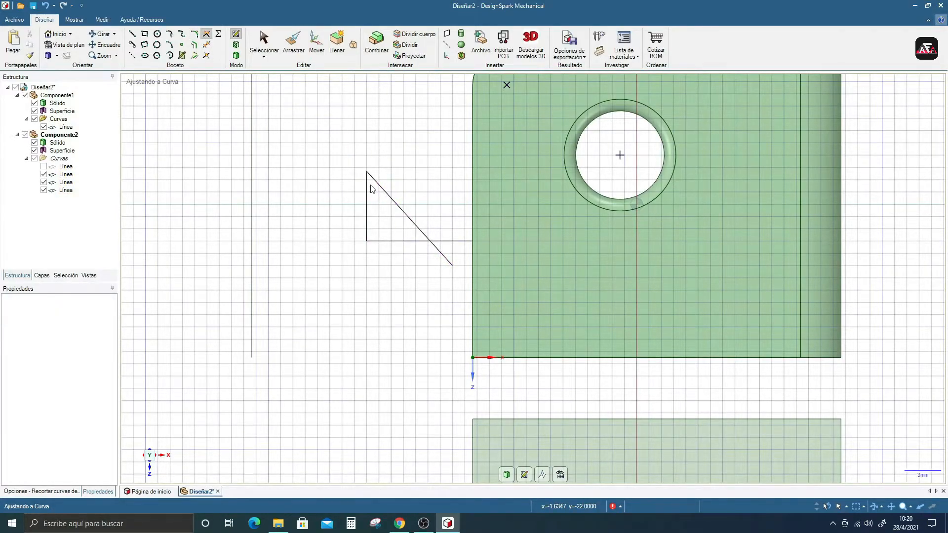
Round the sharp corner between the vertical and diagonal sketch lines with a tangent arc of about 1 mm radius.
left_click(193, 34)
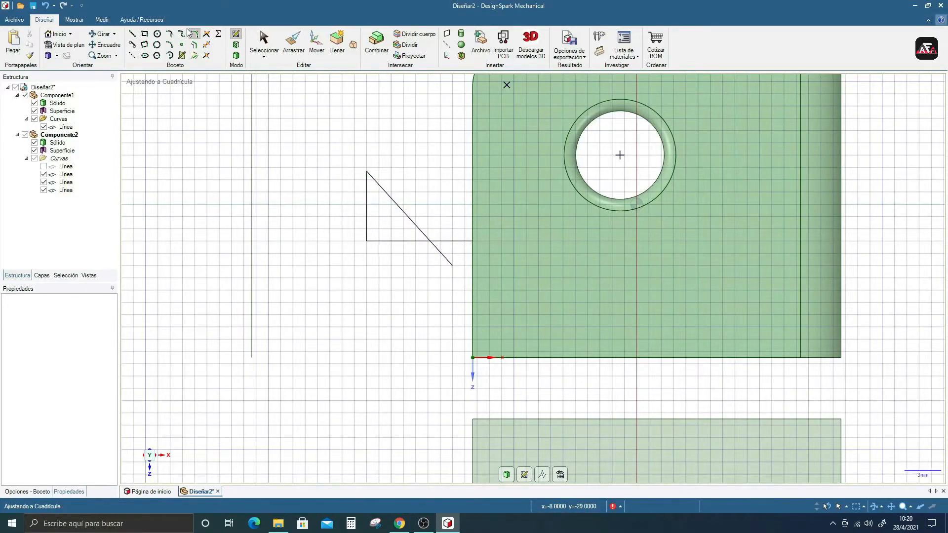
scroll(345, 143, "down", 2)
scroll(387, 182, "up", 5)
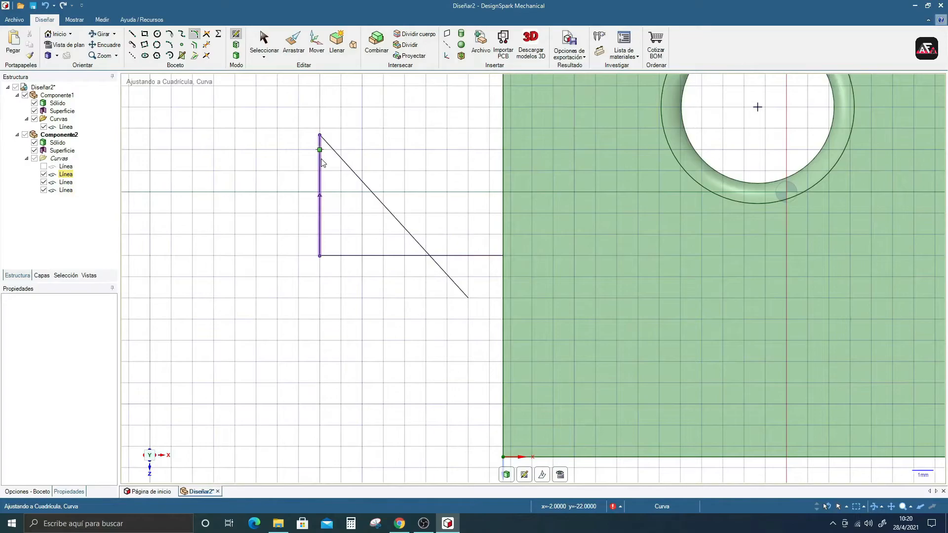
left_click(320, 159)
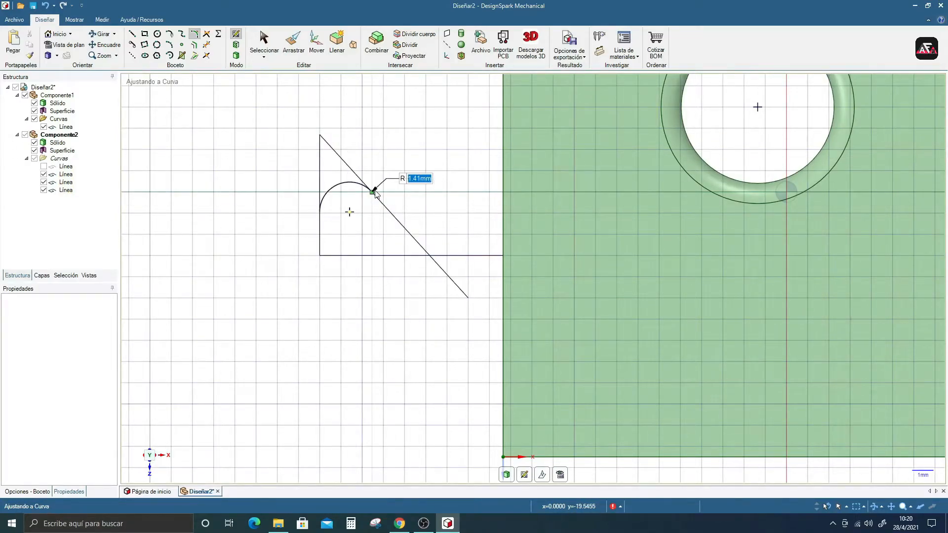
left_click(357, 176)
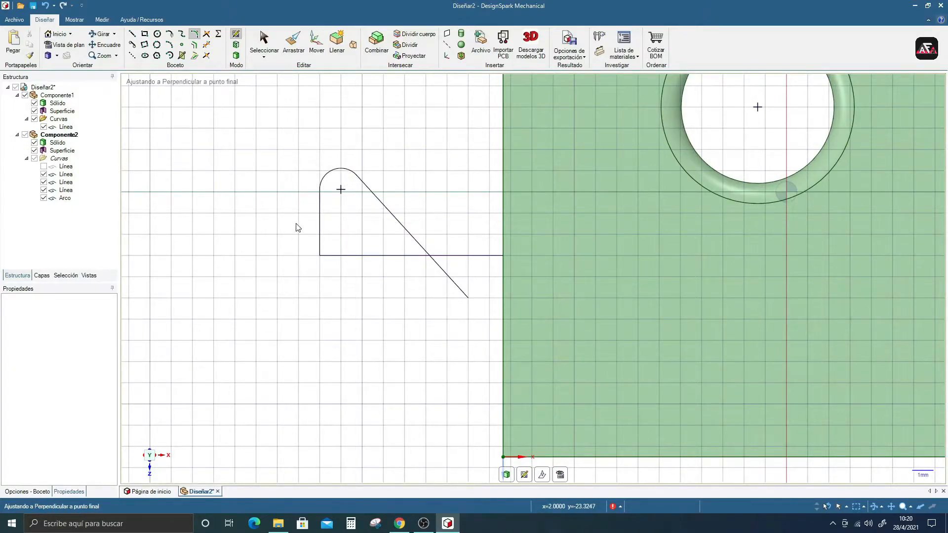
Offset the tangent chain of vertical line, arc and diagonal line outward by about 1 mm.
left_click(264, 42)
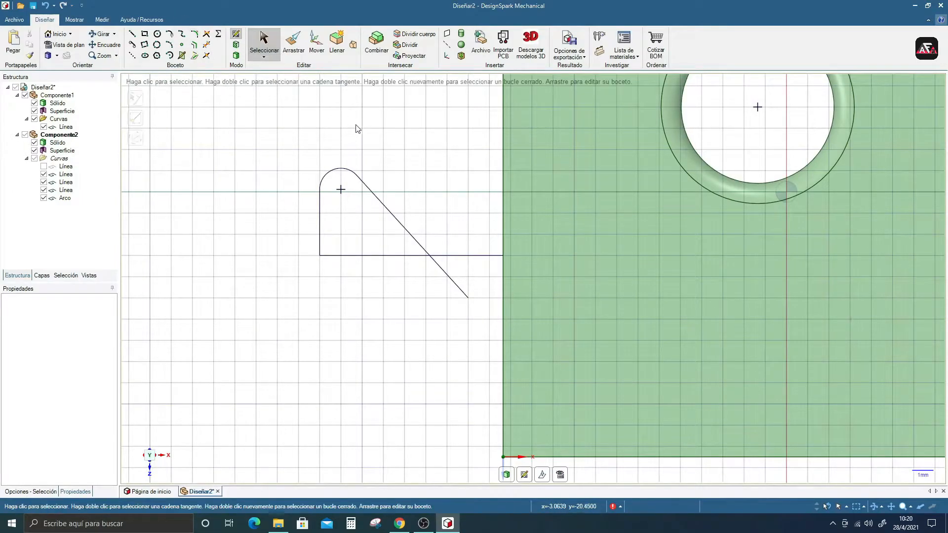
left_click_drag(274, 223, 285, 217)
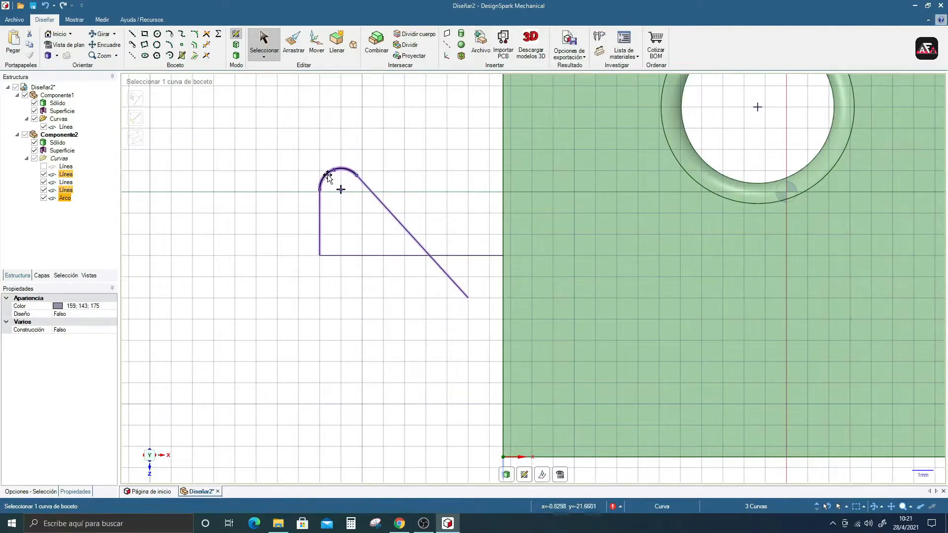
left_click(194, 45)
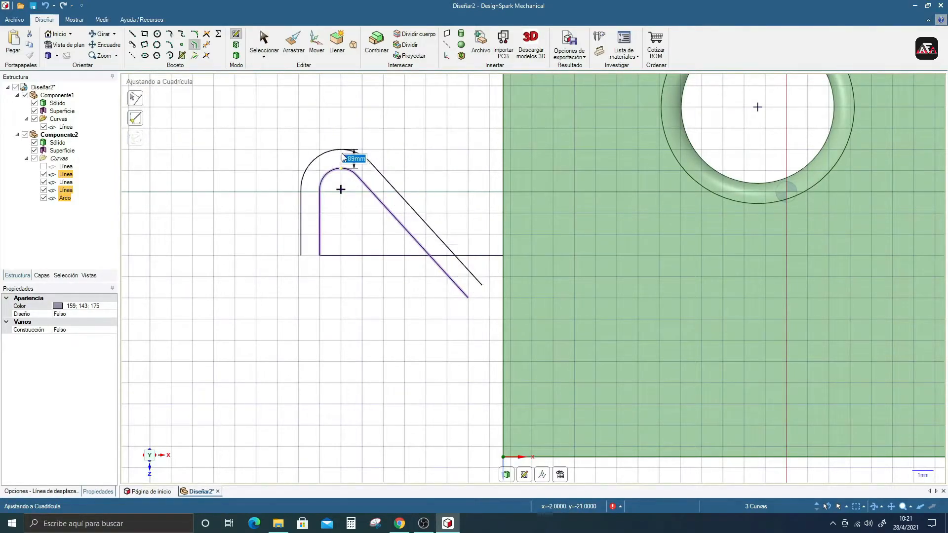
left_click(343, 146)
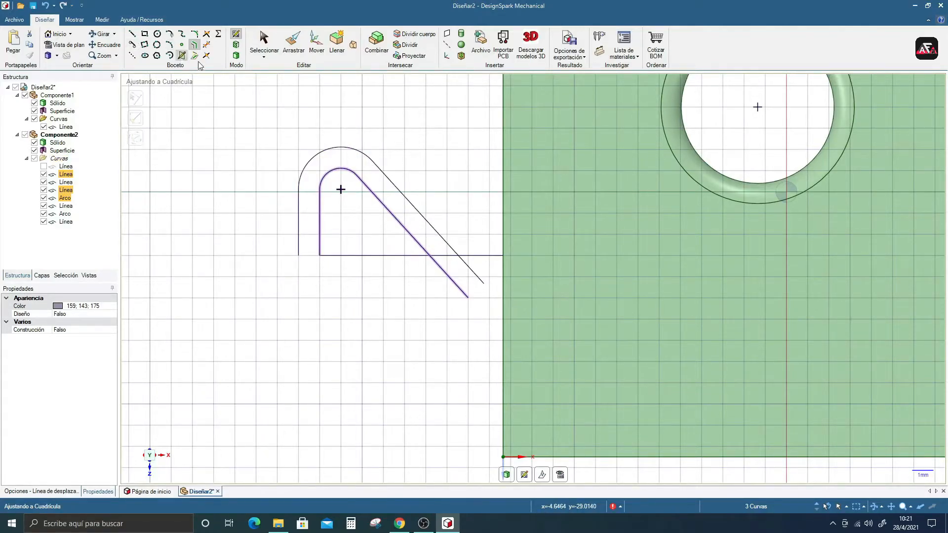
Trim both diagonals below the horizontal line and remove the horizontal line's portions outside the strip between them.
left_click(207, 47)
left_click(446, 275)
left_click(475, 273)
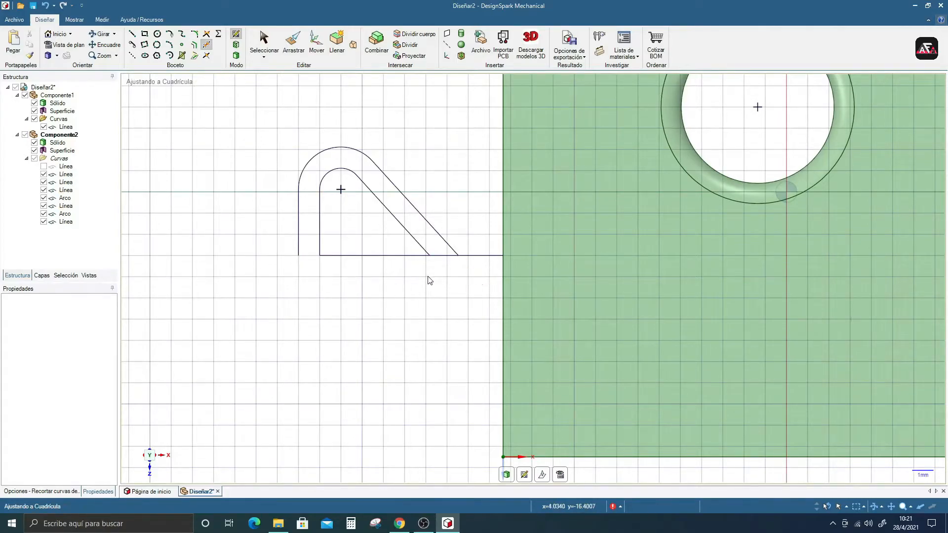
left_click(408, 259)
left_click(482, 260)
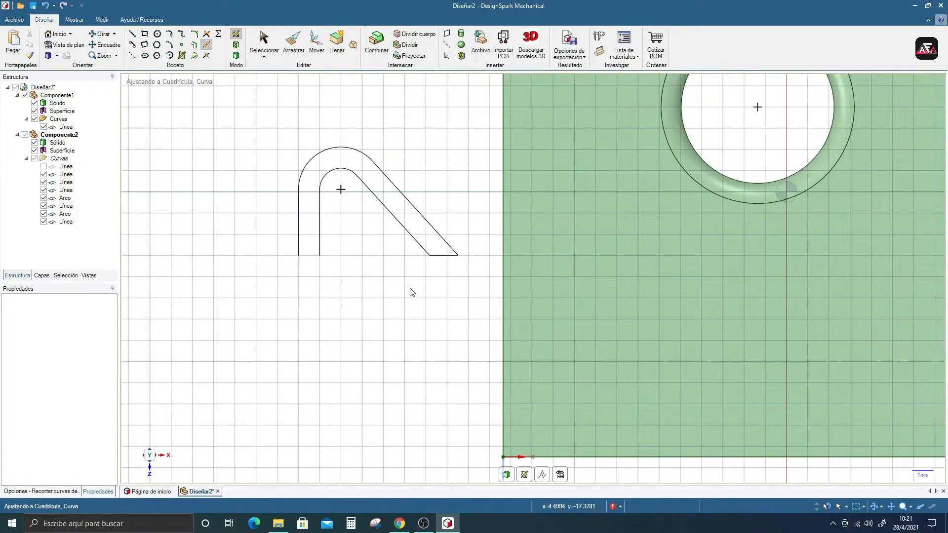
Close the open end between the two vertical lines with a horizontal line about 1 mm long.
left_click(132, 33)
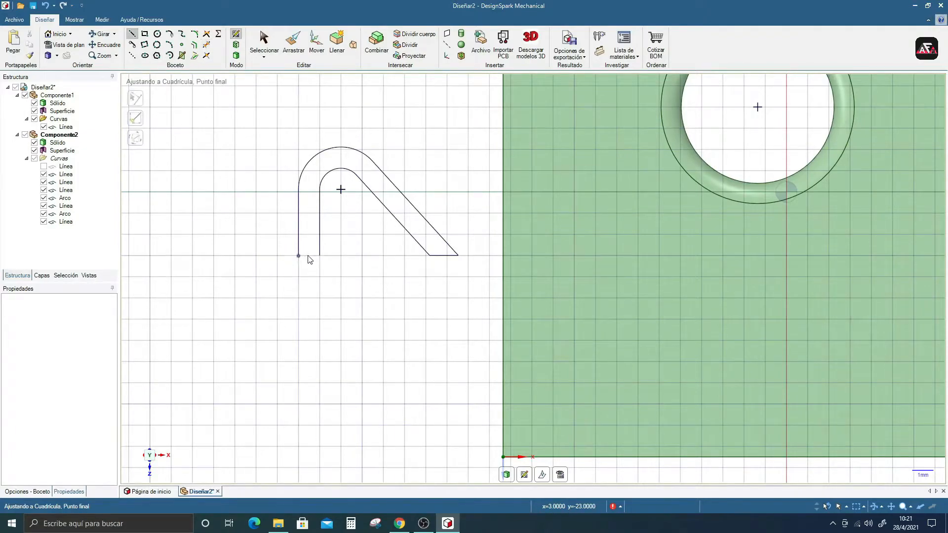
left_click(321, 257)
scroll(336, 315, "down", 2)
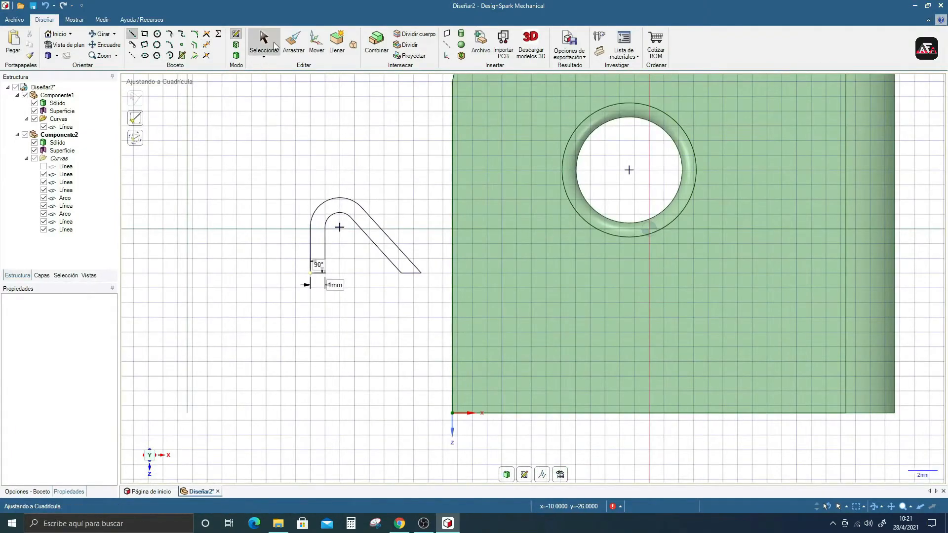
Pull the closed hook-shaped profile upward into a solid about 6.83 mm high.
left_click(294, 44)
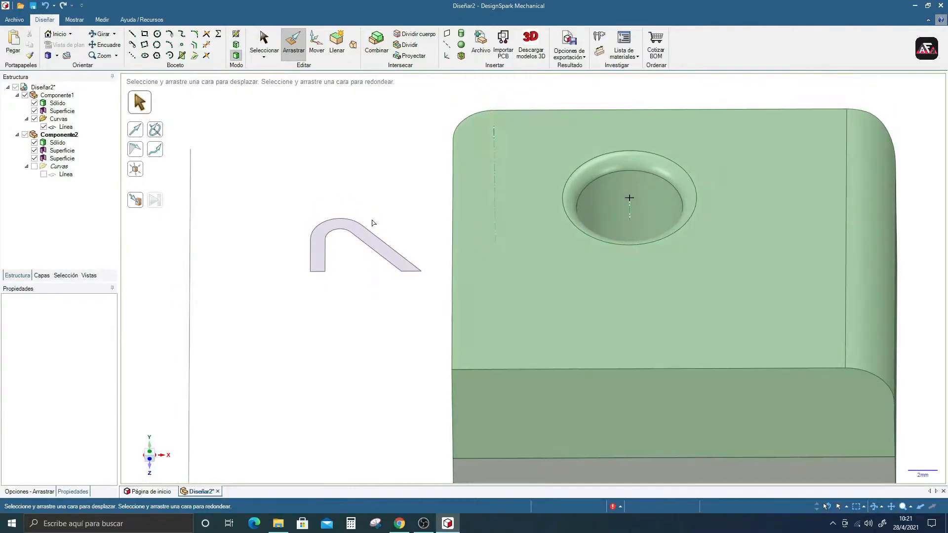
left_click(373, 223)
left_click_drag(372, 229, 371, 260)
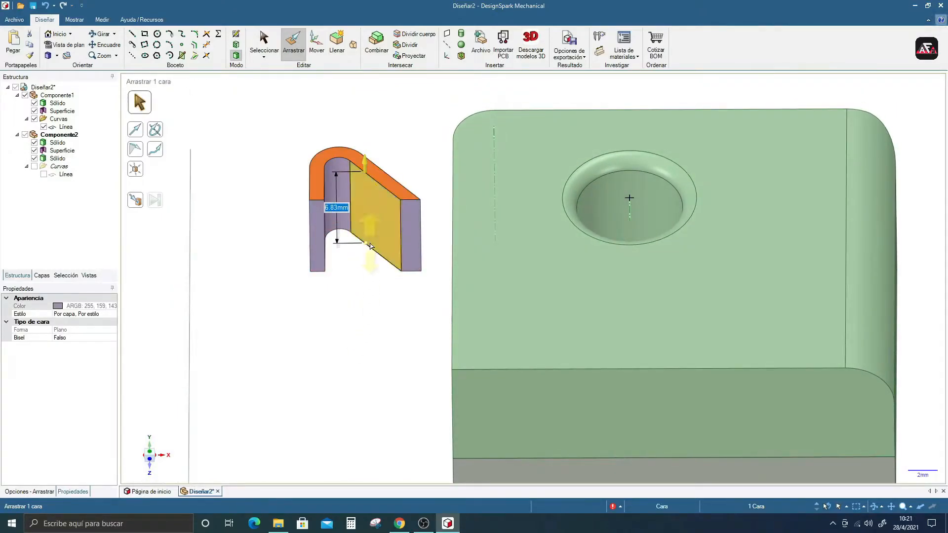
middle_click_drag(344, 264, 342, 253)
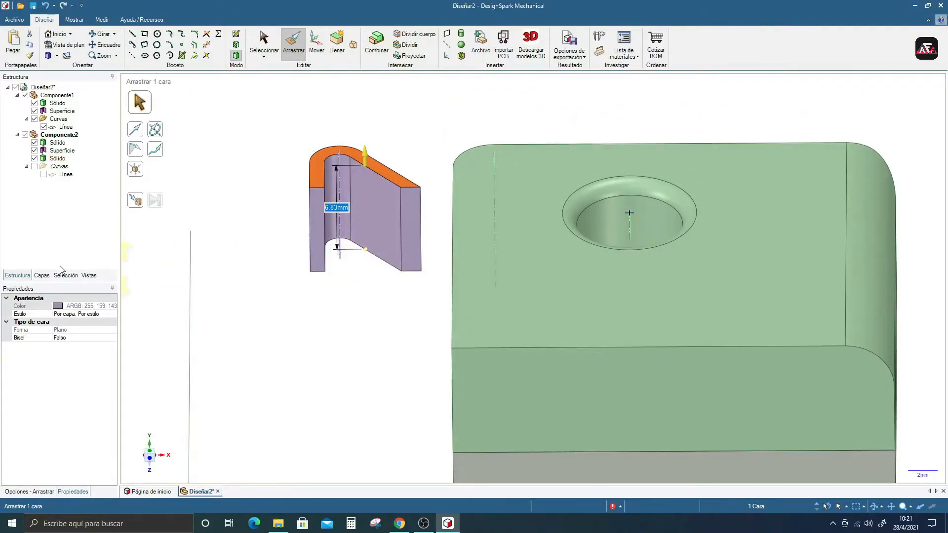
Delete the layer Capa1.
left_click(42, 276)
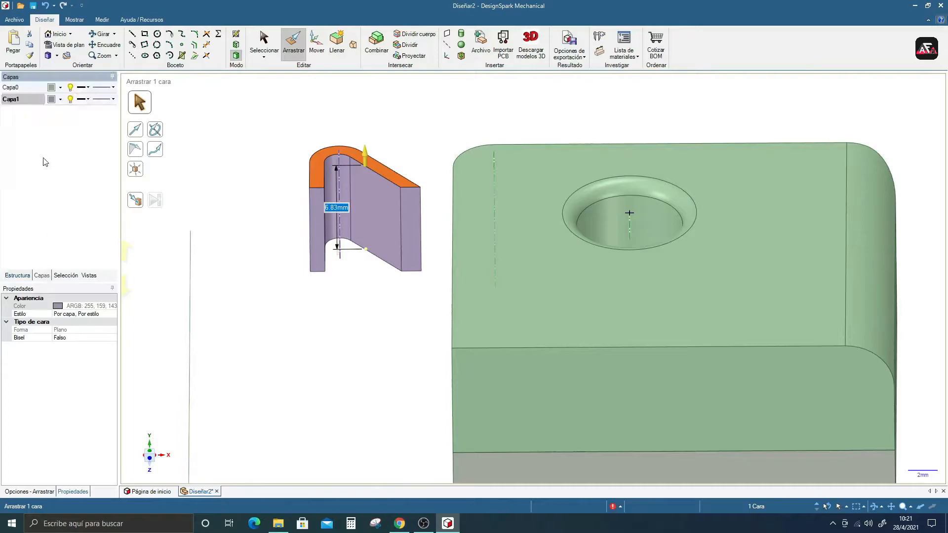
right_click(20, 101)
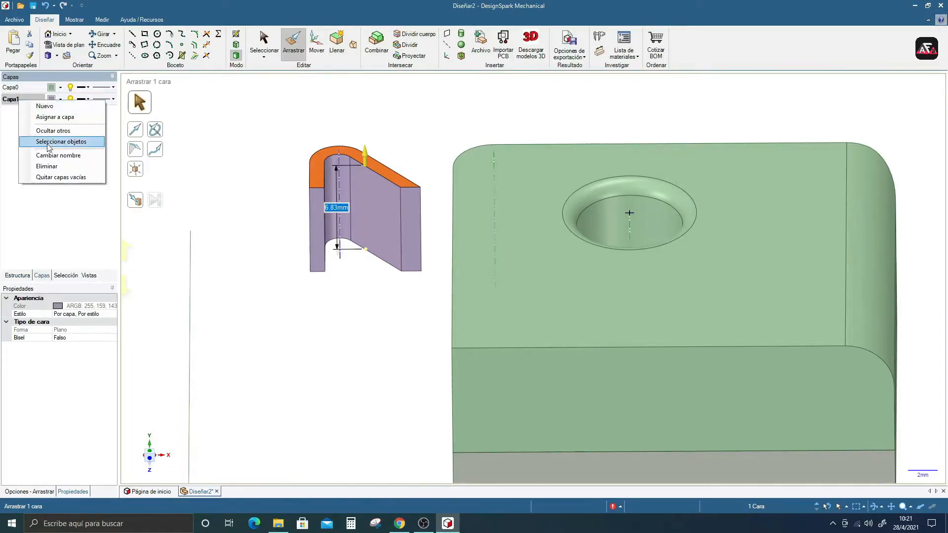
left_click(47, 168)
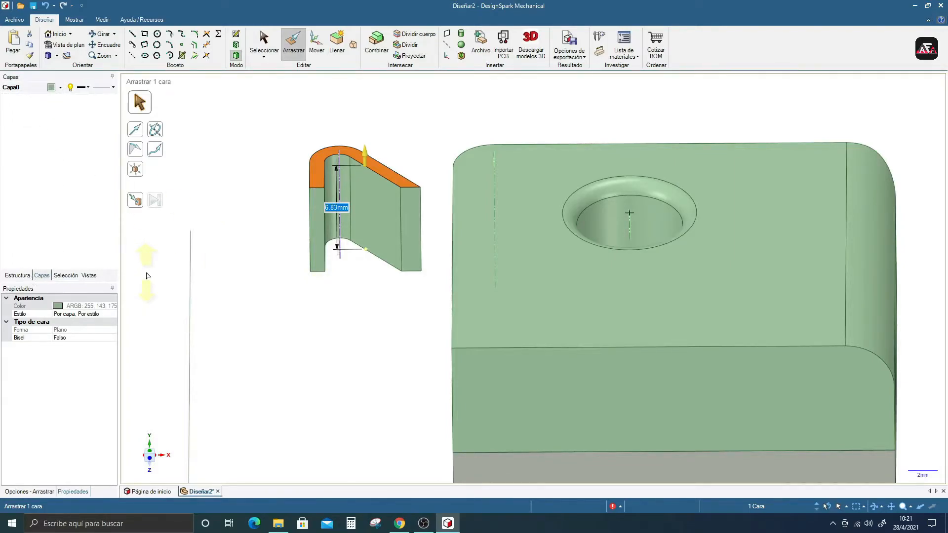
middle_click_drag(238, 201, 255, 194)
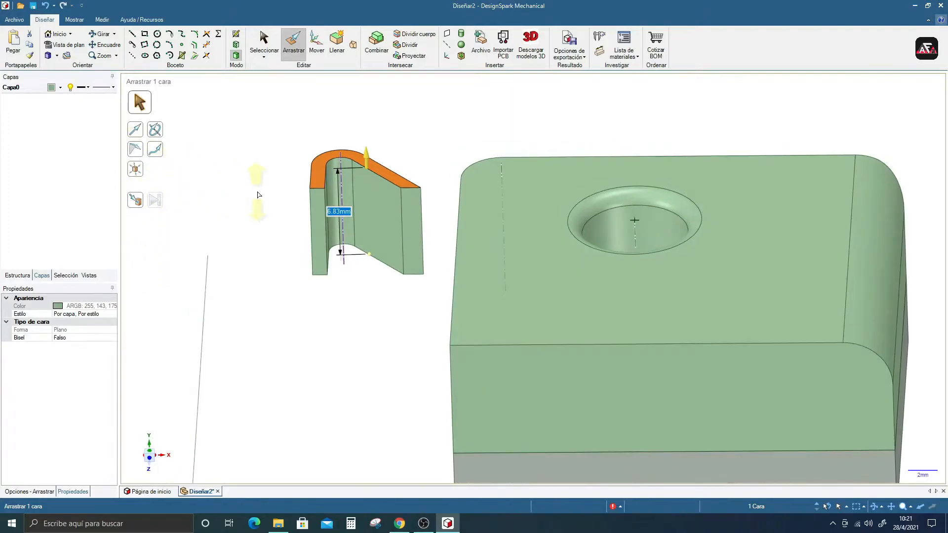
scroll(378, 106, "up", 3)
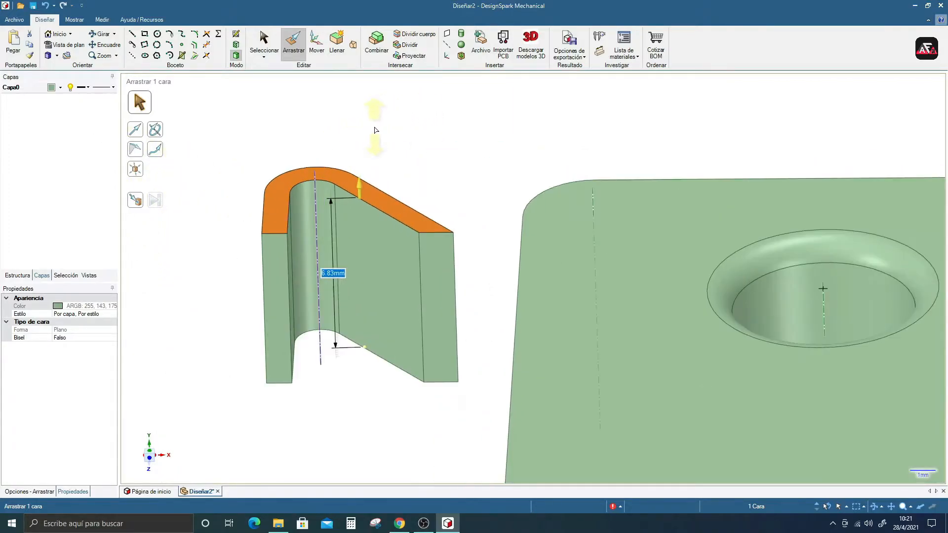
scroll(286, 94, "down", 2)
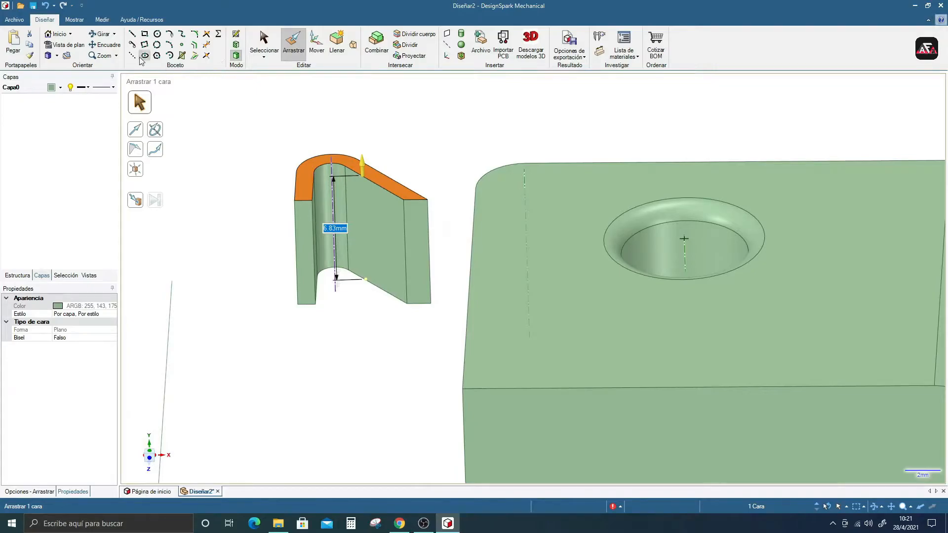
Draw a five-point face curve on the block's top face, running from near the back edge around the hole to the right rounding's edge.
left_click(235, 36)
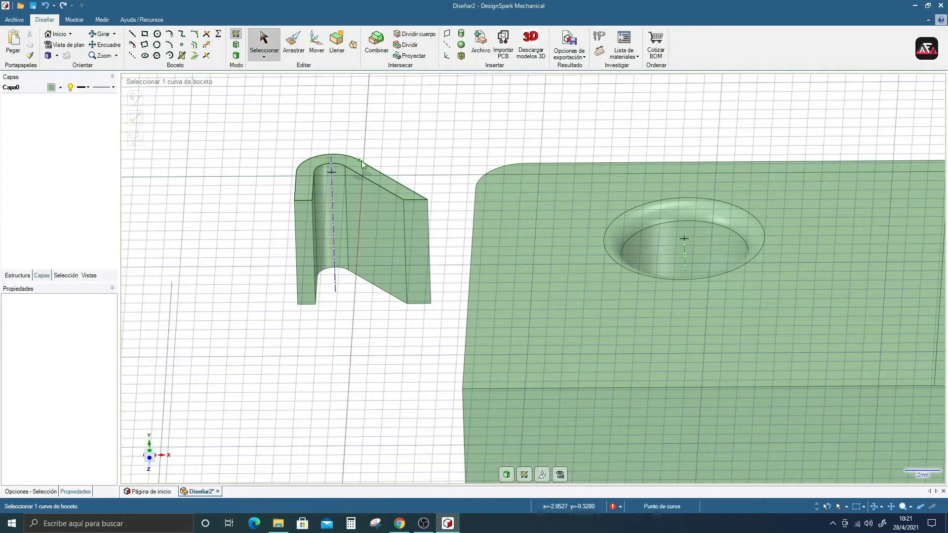
key("v")
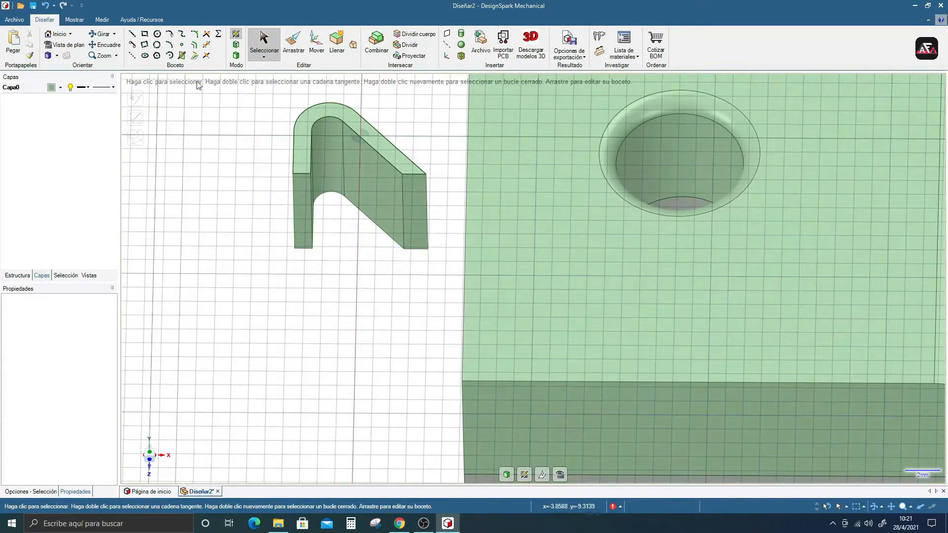
left_click(183, 56)
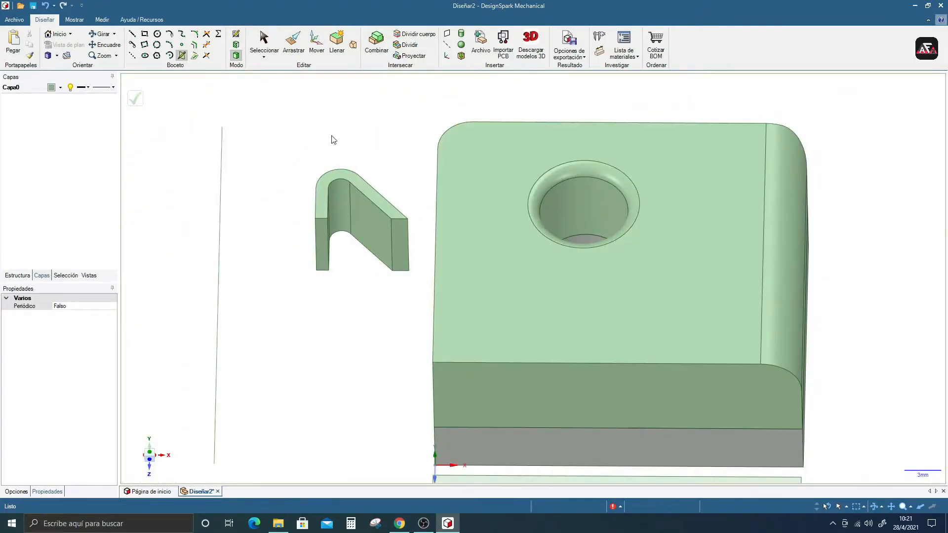
left_click(515, 128)
left_click(583, 136)
left_click(664, 168)
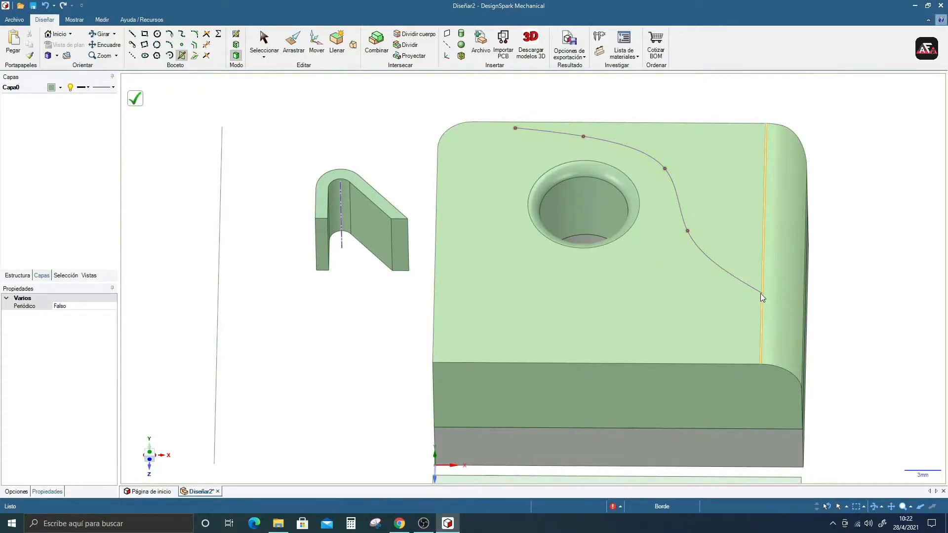
left_click(761, 294)
right_click(715, 321)
key("Escape")
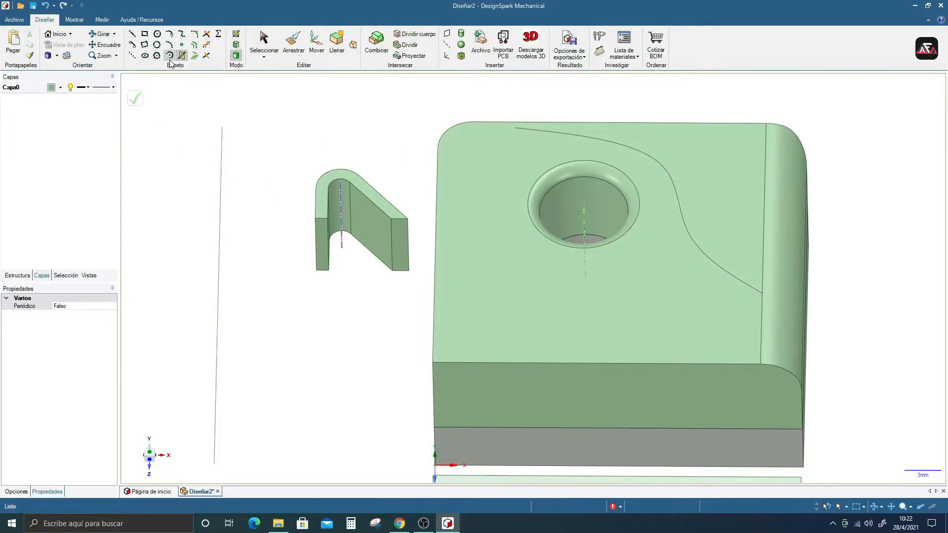
Draw a second face curve from the first curve's start point, passing left of the hole and ending on the top face's left edge.
left_click(182, 56)
left_click(461, 144)
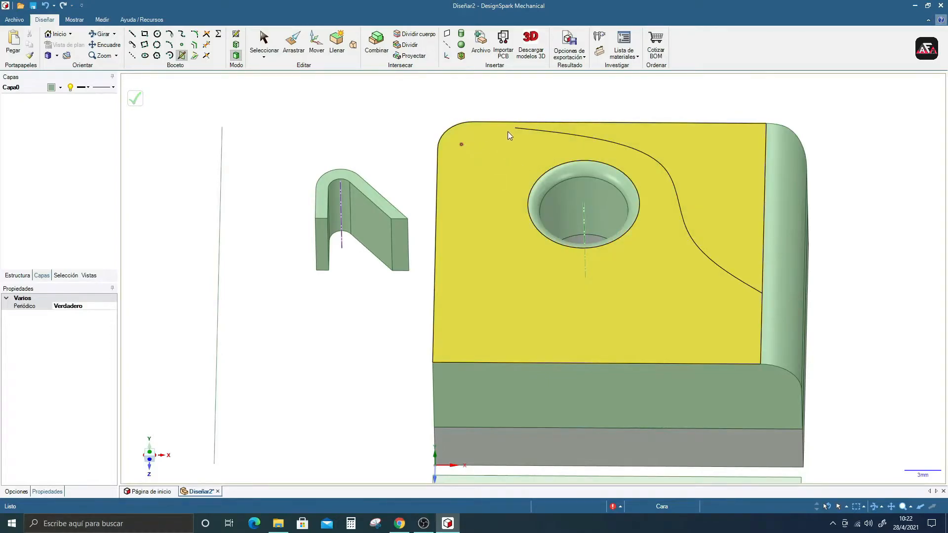
scroll(493, 183, "up", 2)
scroll(492, 191, "down", 3)
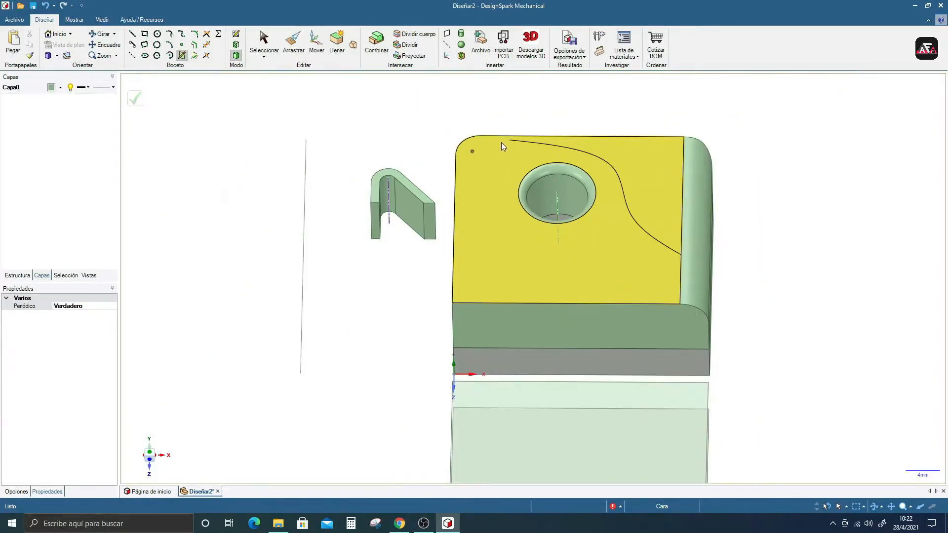
scroll(501, 142, "up", 2)
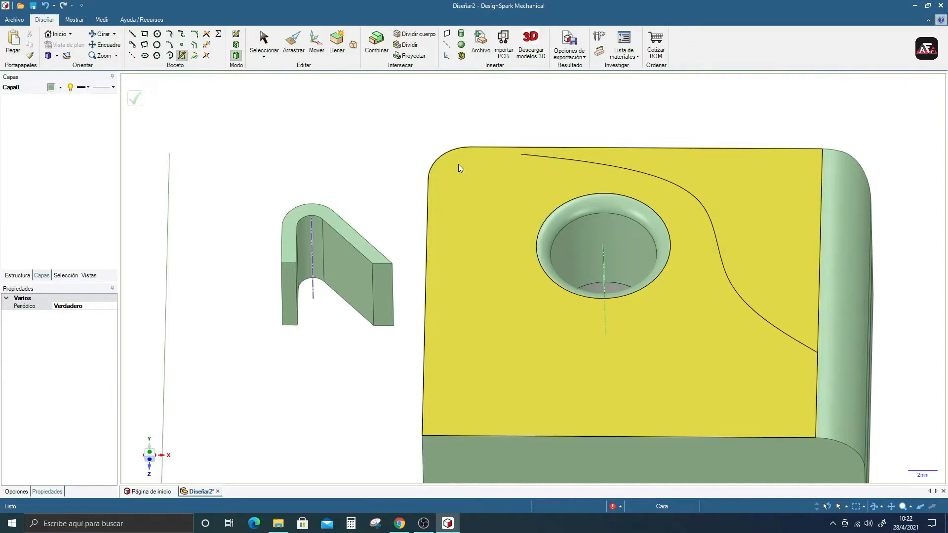
left_click(521, 154)
left_click(483, 206)
left_click(504, 291)
left_click(481, 371)
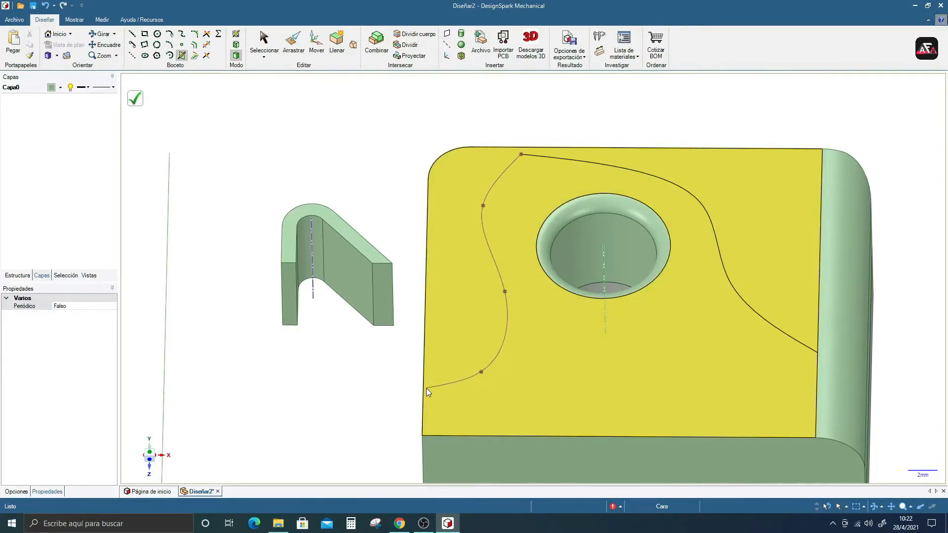
double_click(423, 390)
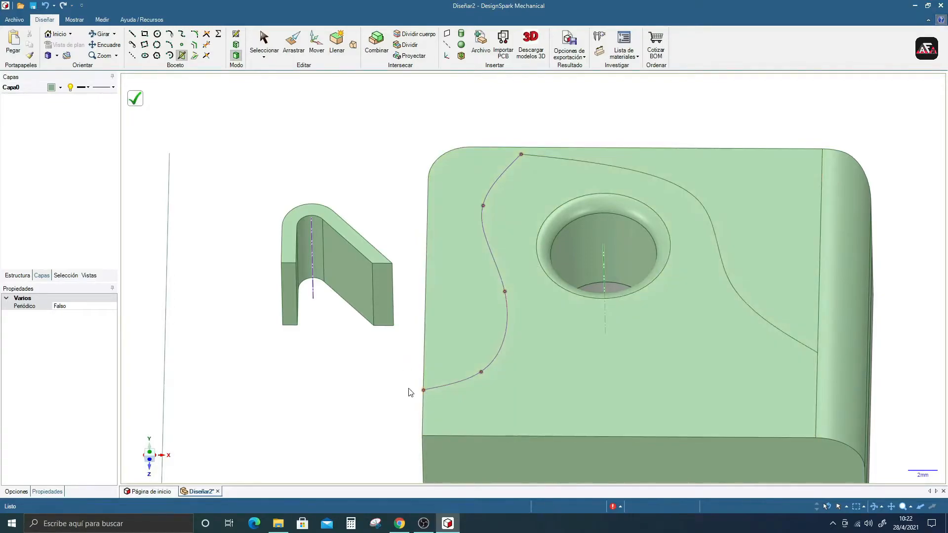
left_click(134, 98)
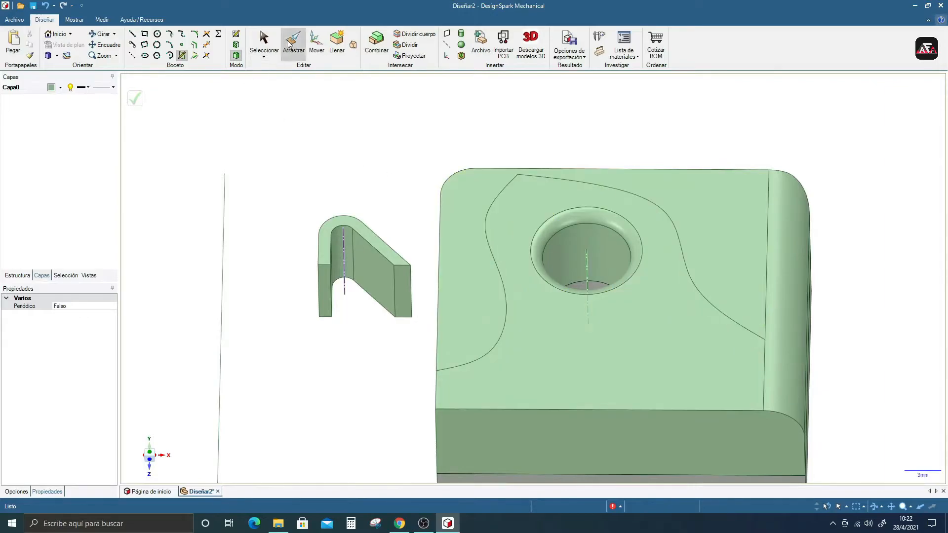
Pull the top-face region outside the two curves down into the block, leaving the area around the hole raised.
left_click(496, 281)
middle_click_drag(491, 286, 599, 389)
left_click(600, 390)
left_click(490, 158)
middle_click_drag(490, 159, 474, 148)
left_click(473, 148)
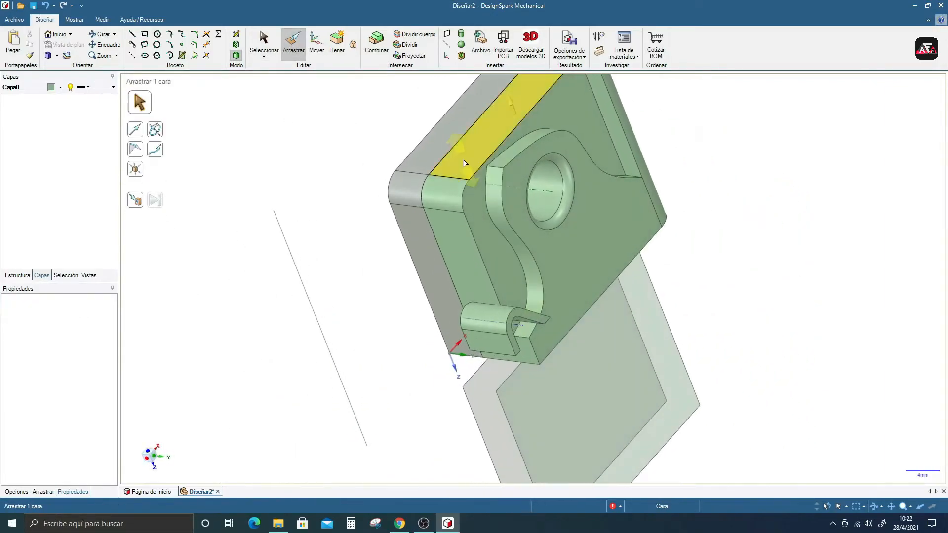
Round the vertical edge where the two curved walls of the raised area meet, using a radius of about 5.15 mm.
left_click(498, 169)
scroll(499, 169, "down", 1)
scroll(499, 169, "up", 4)
middle_click_drag(511, 175, 487, 167)
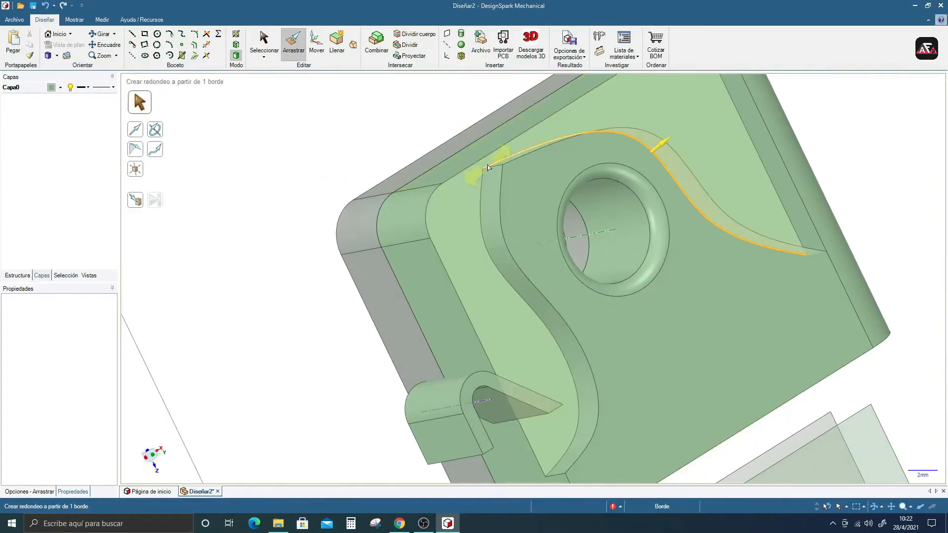
left_click(495, 169)
middle_click_drag(655, 323, 614, 272)
scroll(615, 272, "up", 2)
scroll(597, 311, "down", 5)
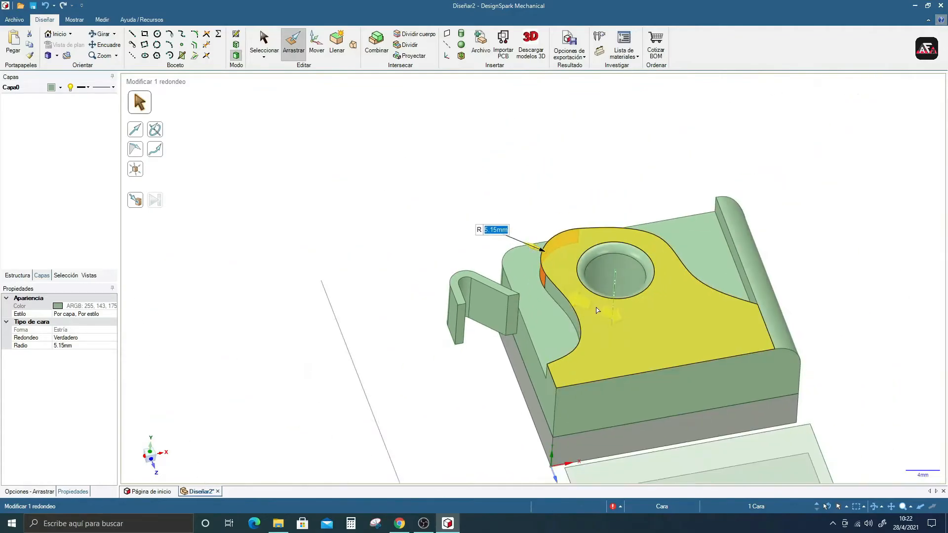
middle_click_drag(596, 312, 591, 299)
scroll(555, 308, "up", 2)
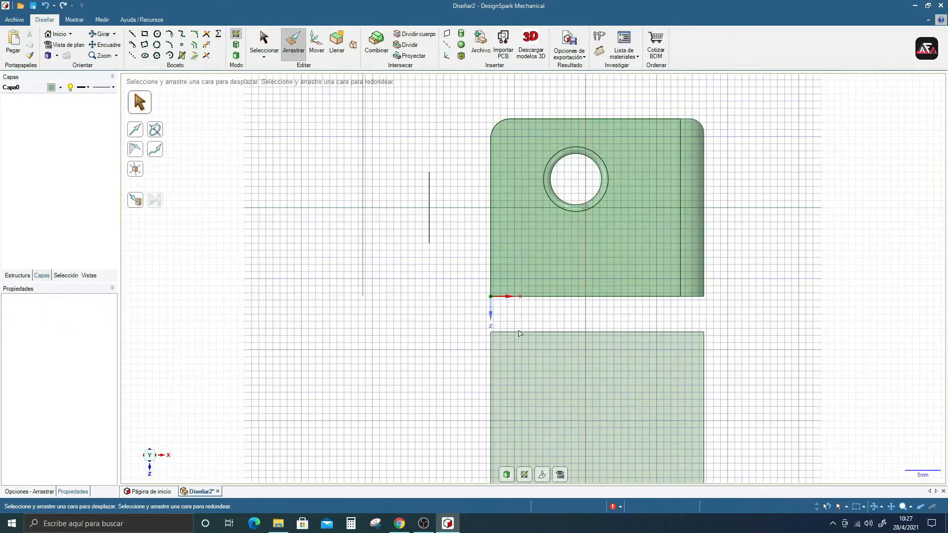
Sketch two overlapping circles left of the block, each about 19.8 mm in diameter, one directly below the other with centres about 13 mm apart.
left_click(158, 33)
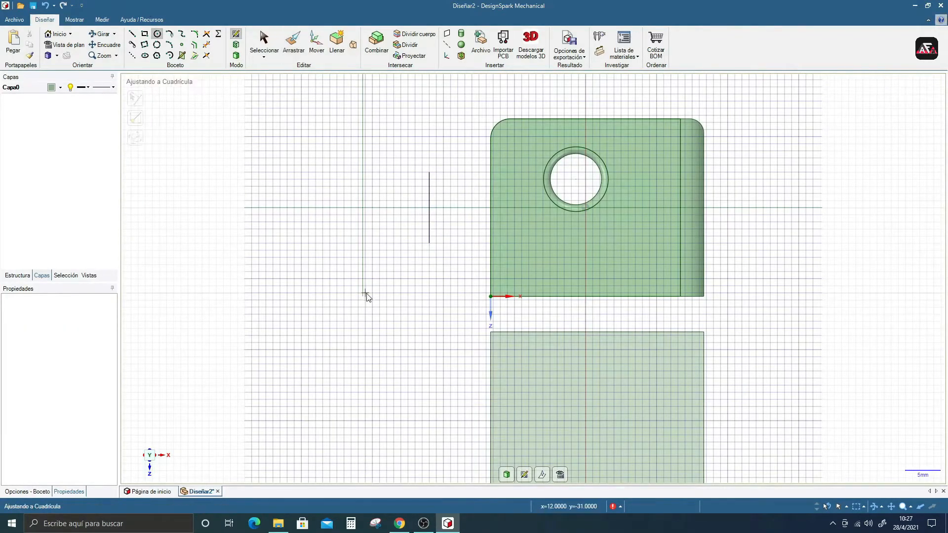
left_click(393, 279)
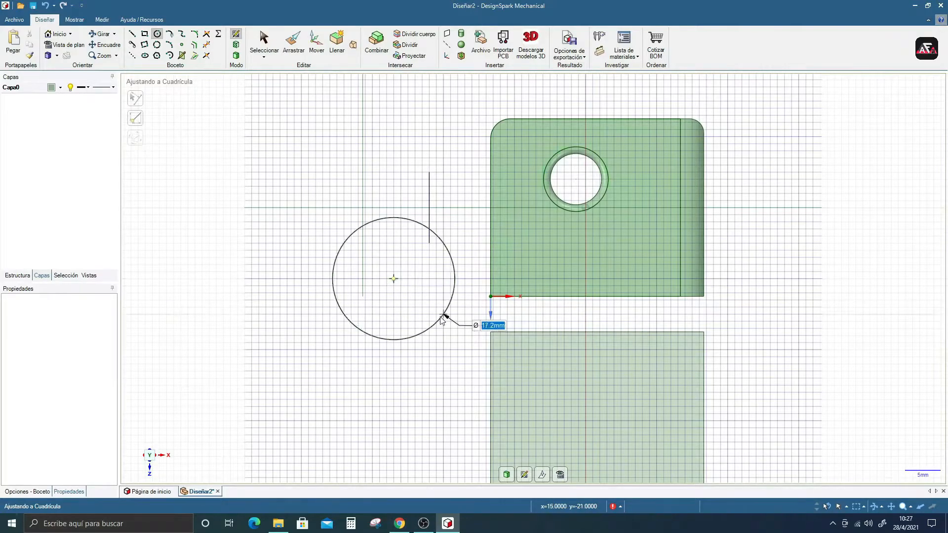
left_click(444, 329)
left_click(393, 370)
left_click(453, 330)
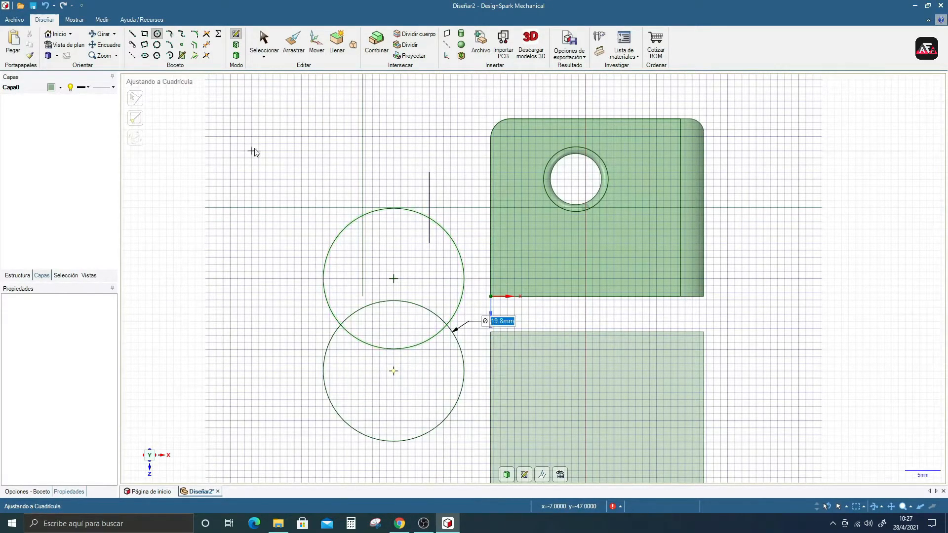
Trim away both arcs inside the overlap of the two circles, leaving a single figure-eight outline.
left_click(207, 44)
left_click(380, 311)
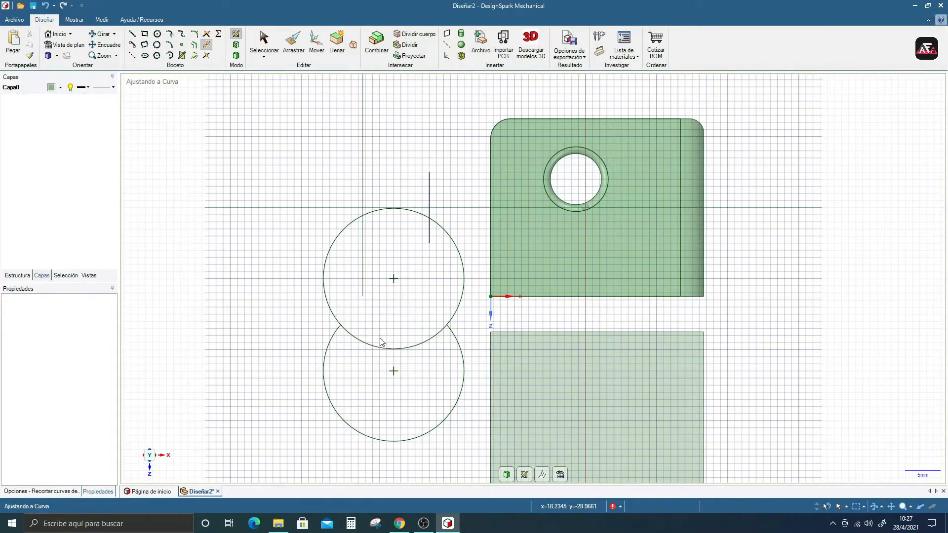
left_click(378, 347)
scroll(363, 332, "up", 1)
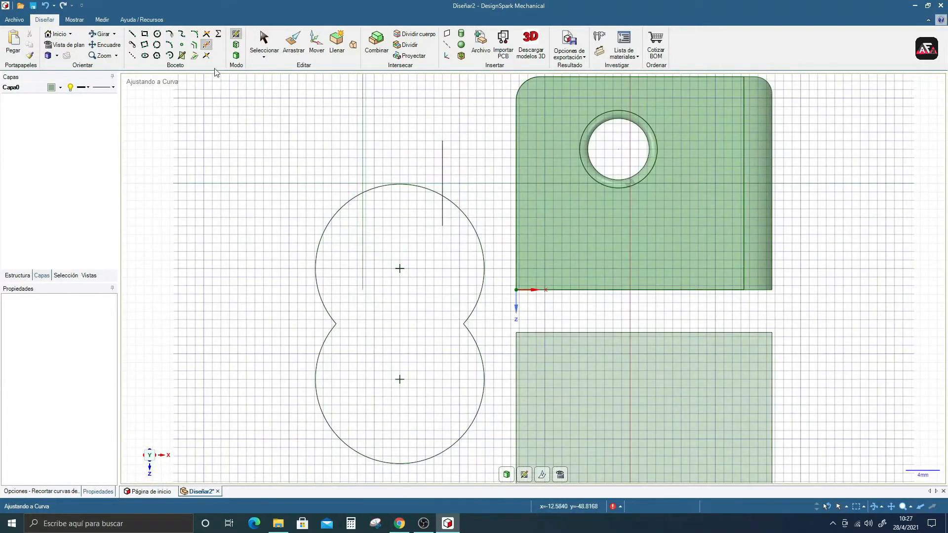
Round the left notch where the two circle arcs meet with a tangent arc about 12.4 mm in diameter.
left_click(195, 33)
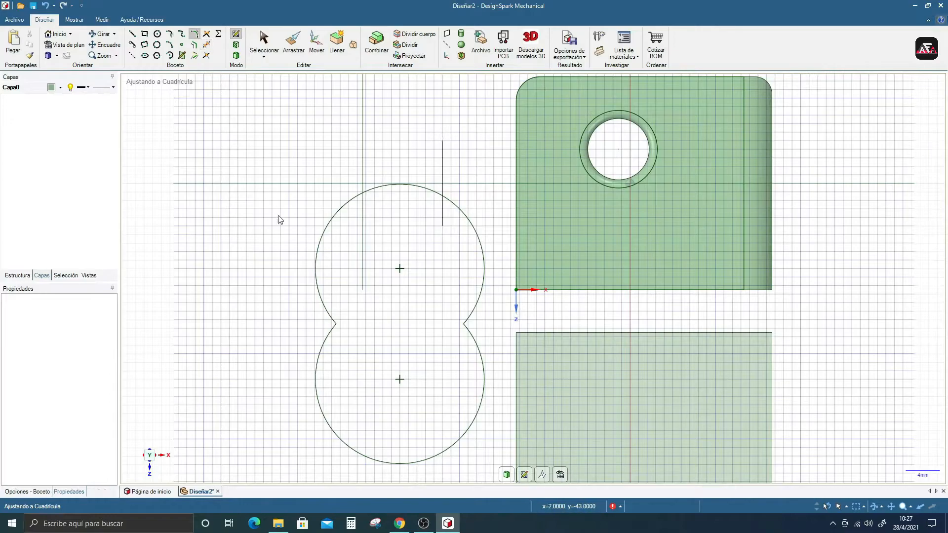
left_click(328, 314)
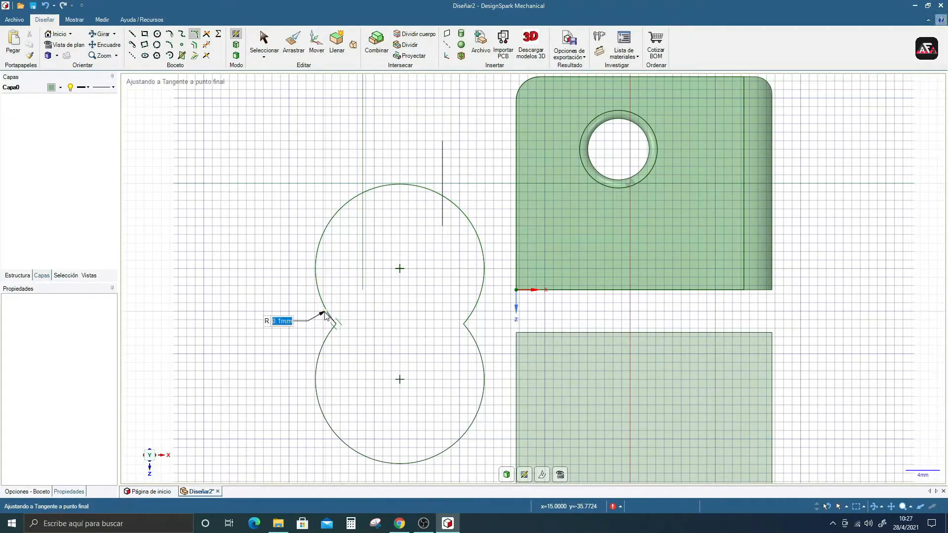
left_click(322, 348)
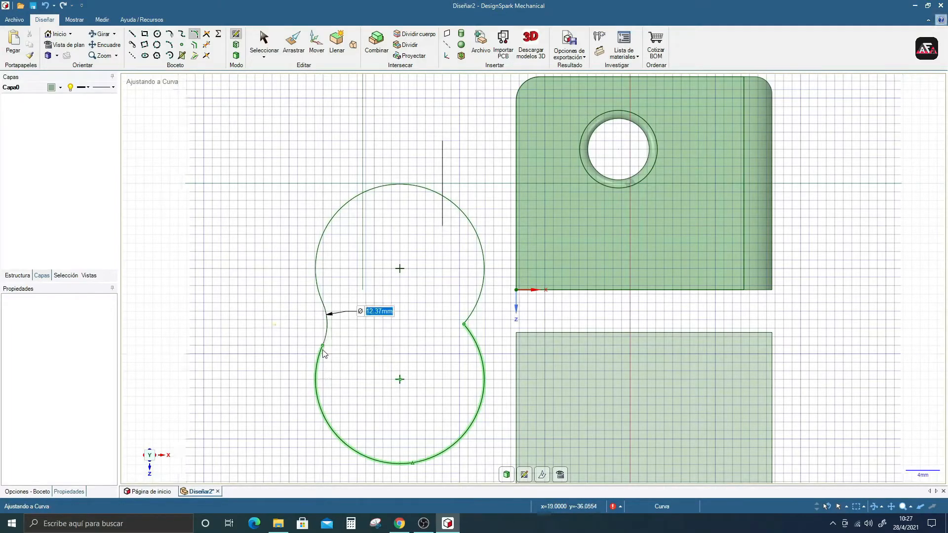
Round the right-hand junction between the two overlapping sketch circles with a tangent arc of about 23.1 mm diameter.
left_click(482, 296)
left_click(479, 351)
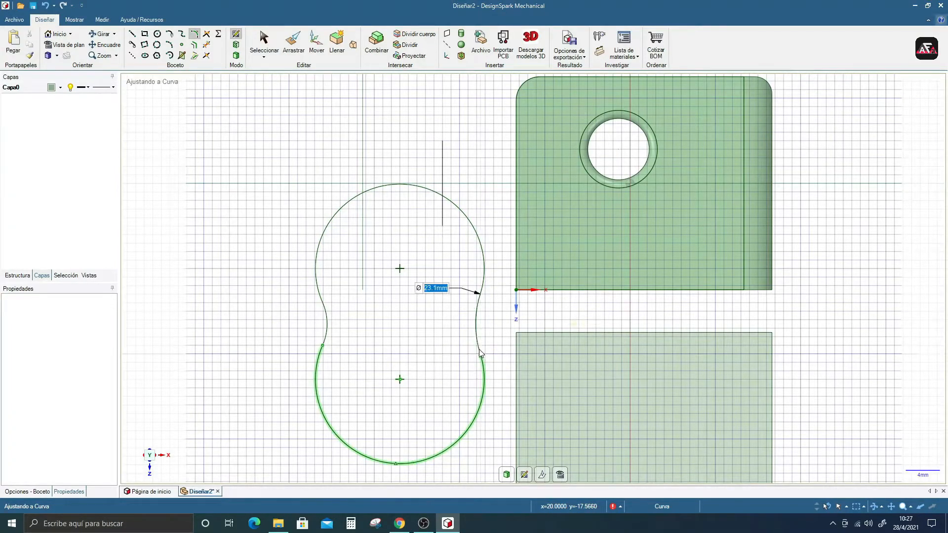
scroll(438, 356, "up", 3)
scroll(438, 356, "down", 3)
Round the green block's front-left vertical edge with the Pull tool to a radius of about 3.6 mm.
middle_click_drag(438, 356, 452, 317)
left_click(293, 43)
mouse_move(587, 248)
middle_mouse_down()
mouse_move(608, 240)
mouse_move(562, 251)
middle_mouse_up()
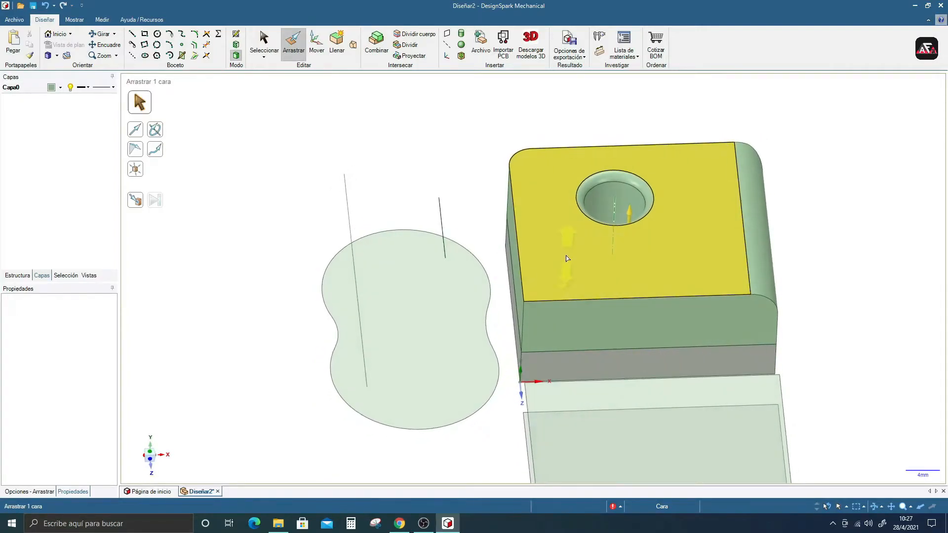
left_click(518, 327)
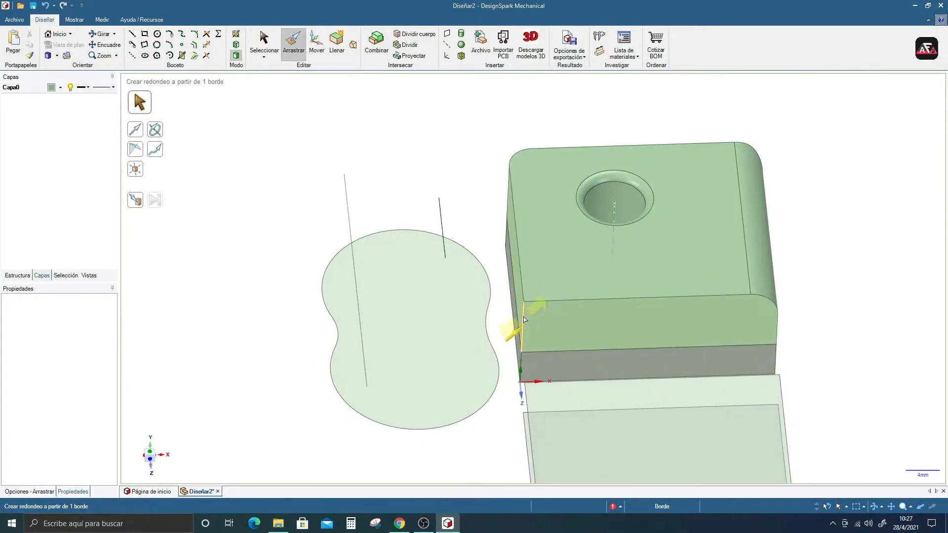
left_click_drag(520, 326, 595, 283)
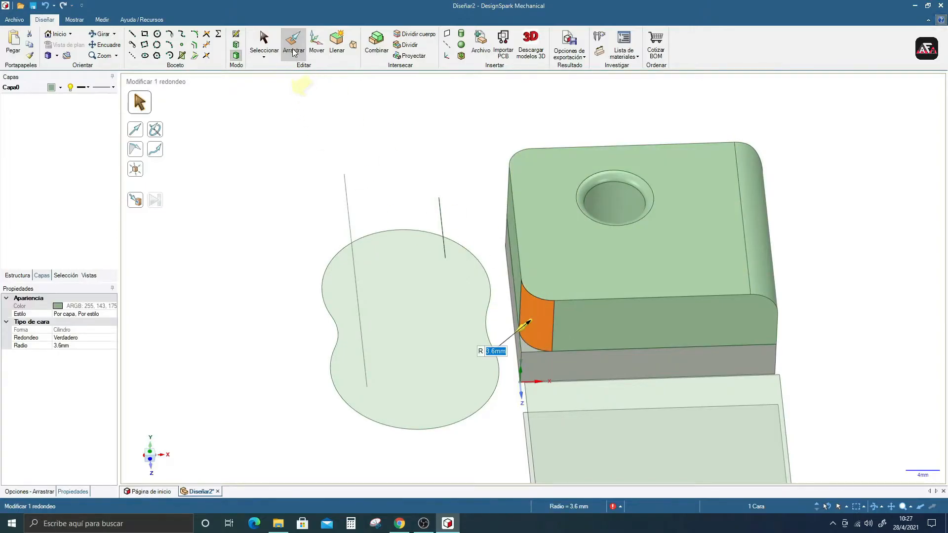
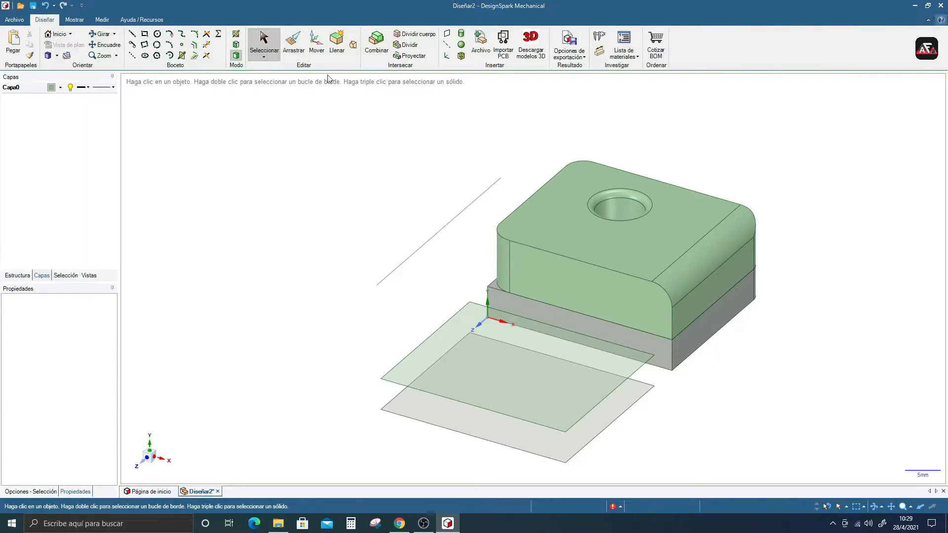
Pull the green block's top face upward by 5 mm and clear the selection.
left_click(294, 44)
scroll(522, 245, "up", 2)
left_click(521, 245)
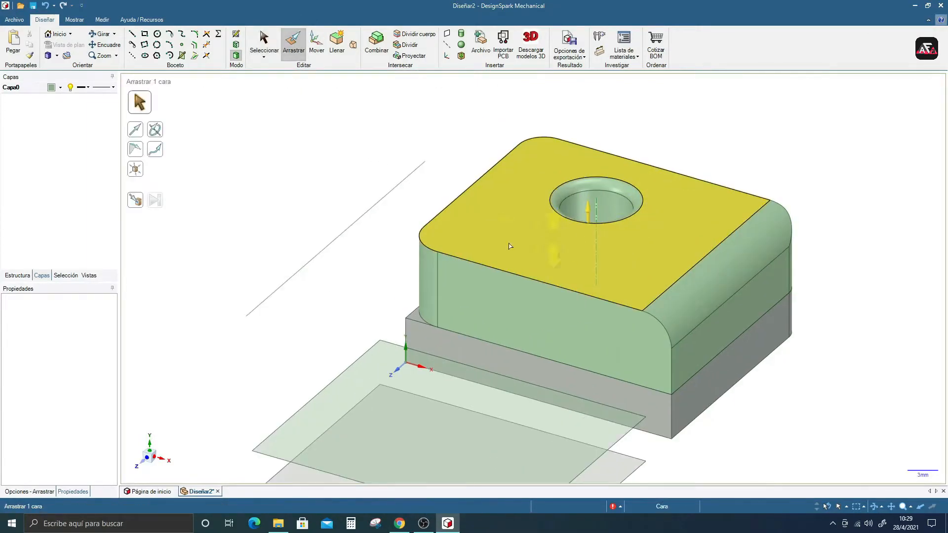
scroll(521, 245, "down", 2)
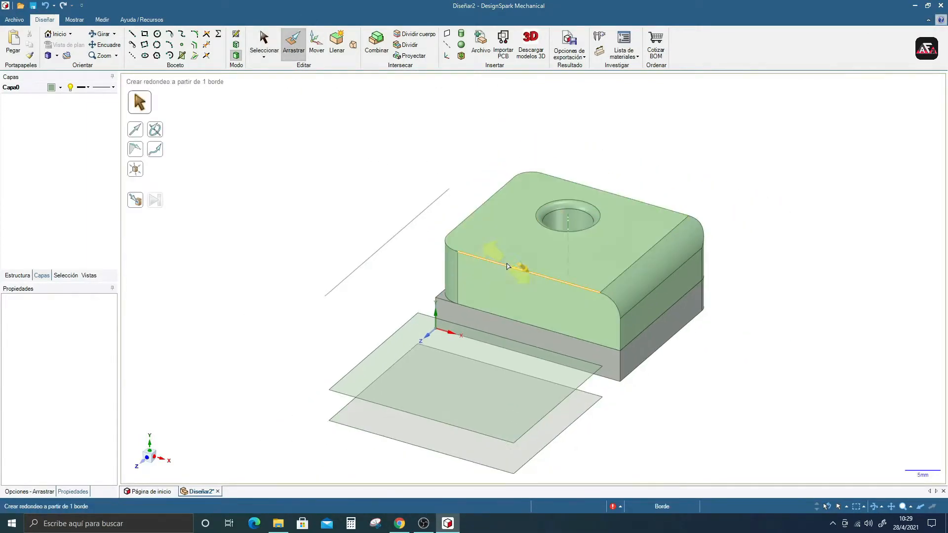
left_click(511, 237)
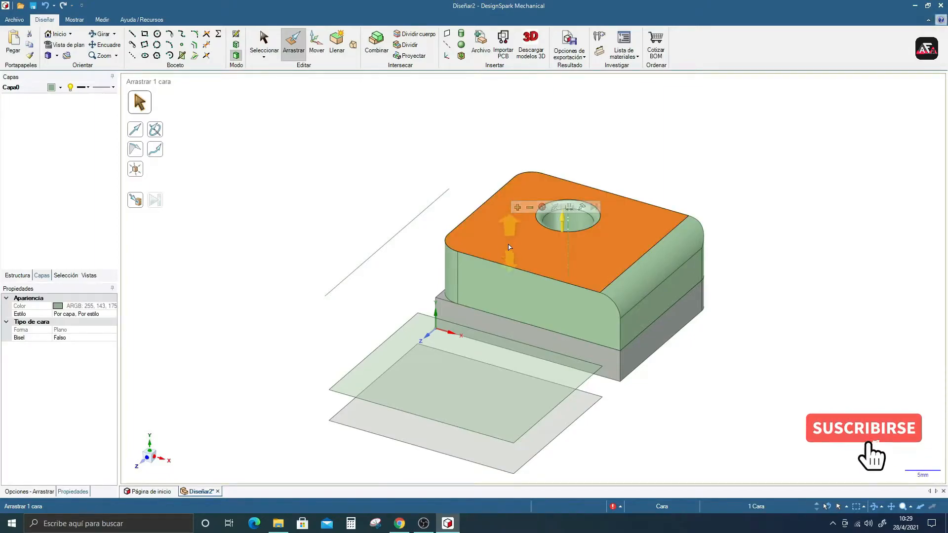
left_click_drag(511, 238, 513, 197)
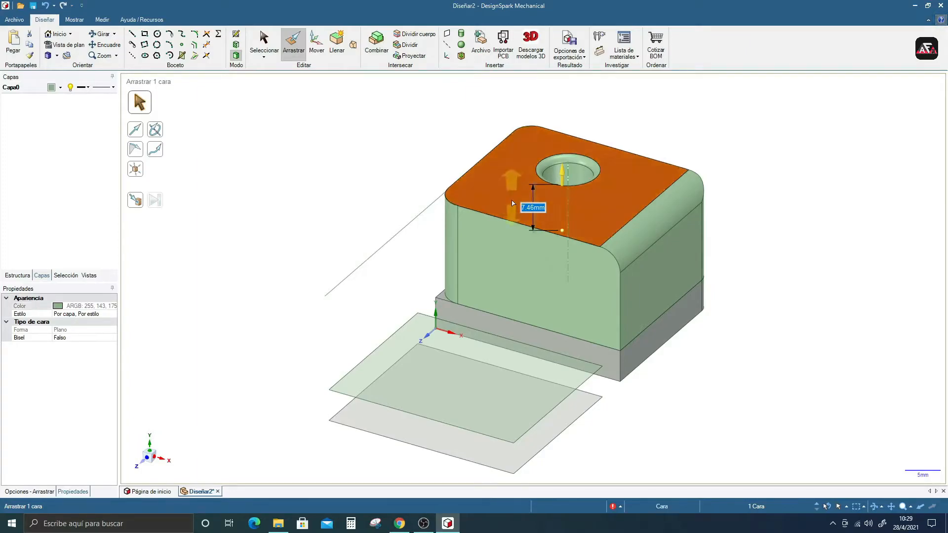
type("5")
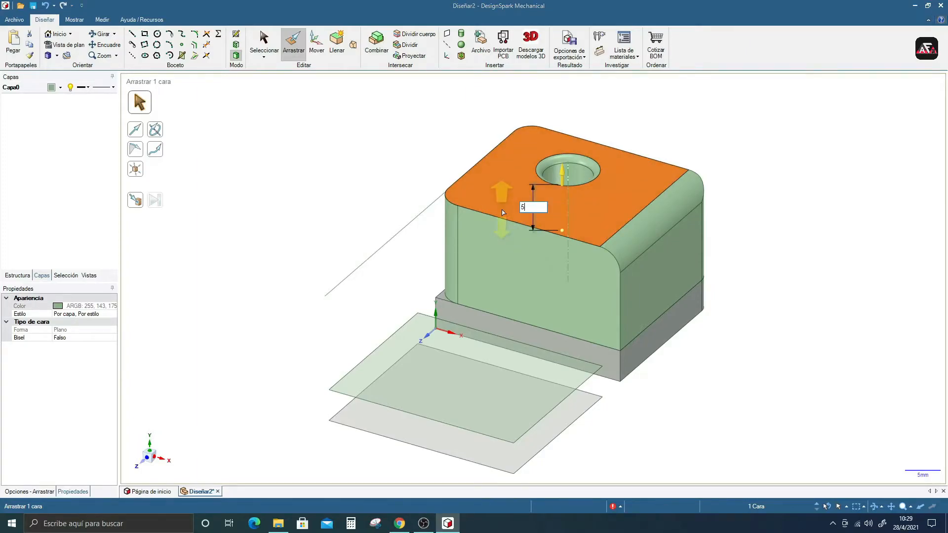
key("Return")
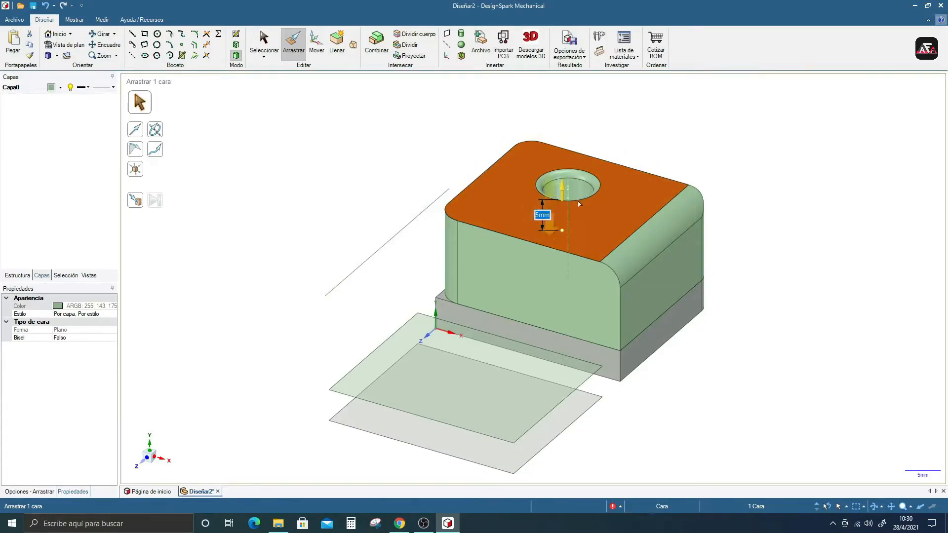
scroll(542, 198, "up", 1)
scroll(546, 215, "down", 3)
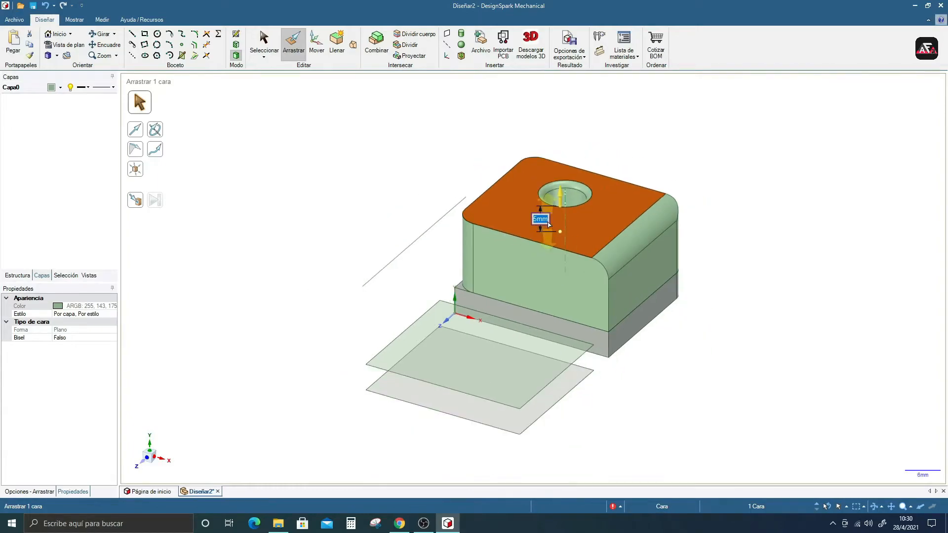
scroll(614, 212, "up", 3)
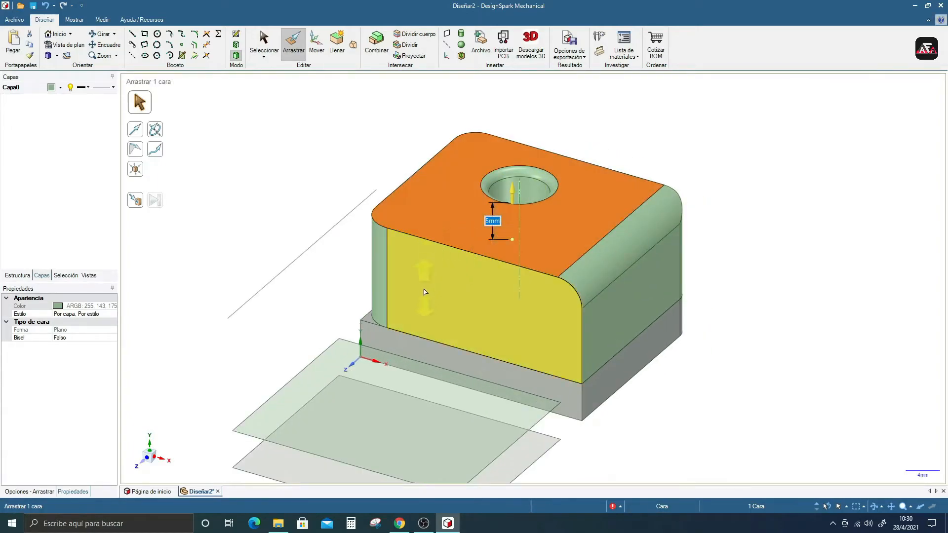
left_click(358, 147)
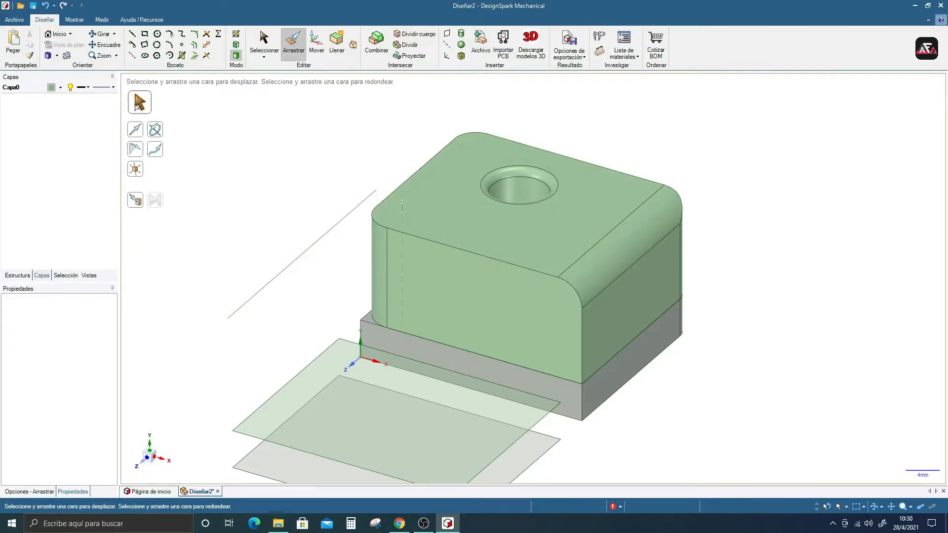
Try pivoting the green block's upper front edge outward by about 5.7 mm with the Pull tool's edge pivot option.
left_click(450, 267)
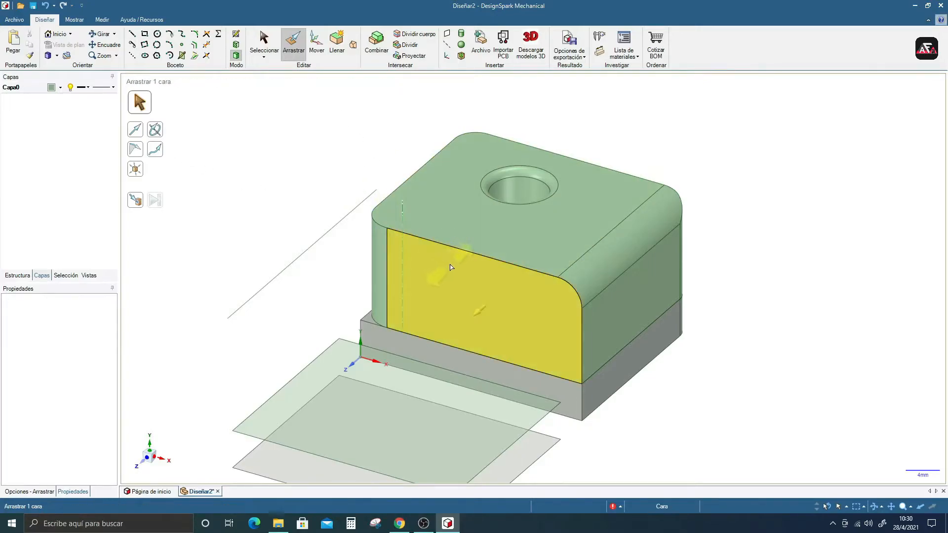
left_click(452, 248)
left_click(451, 249)
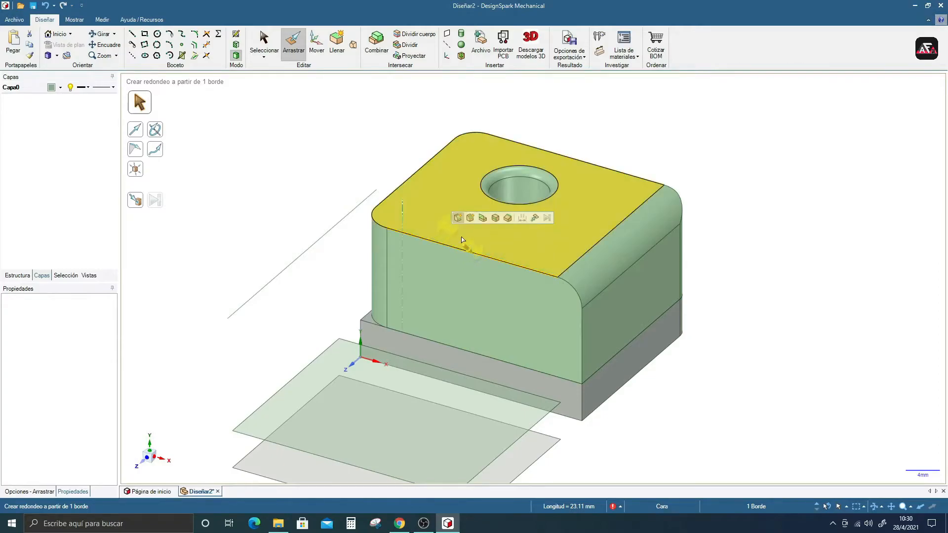
left_click(507, 218)
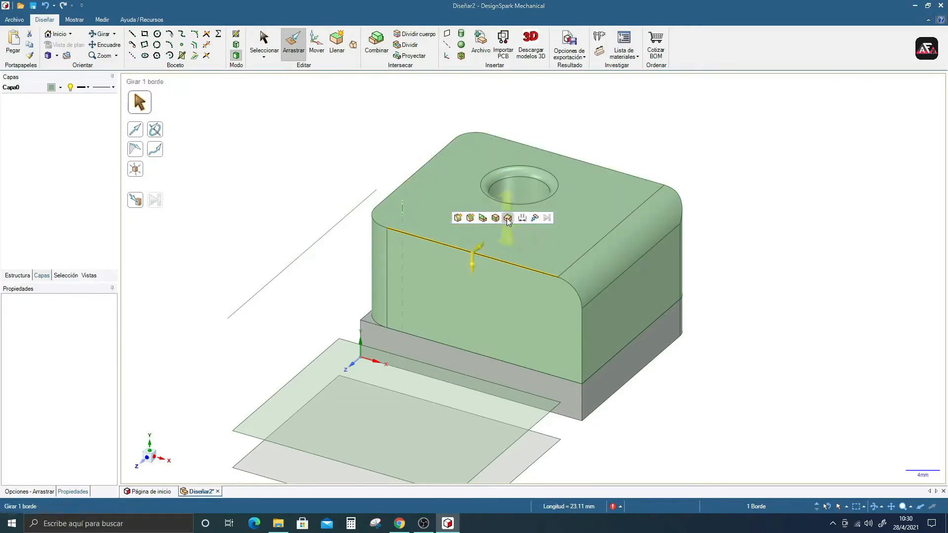
left_click_drag(479, 251, 482, 302)
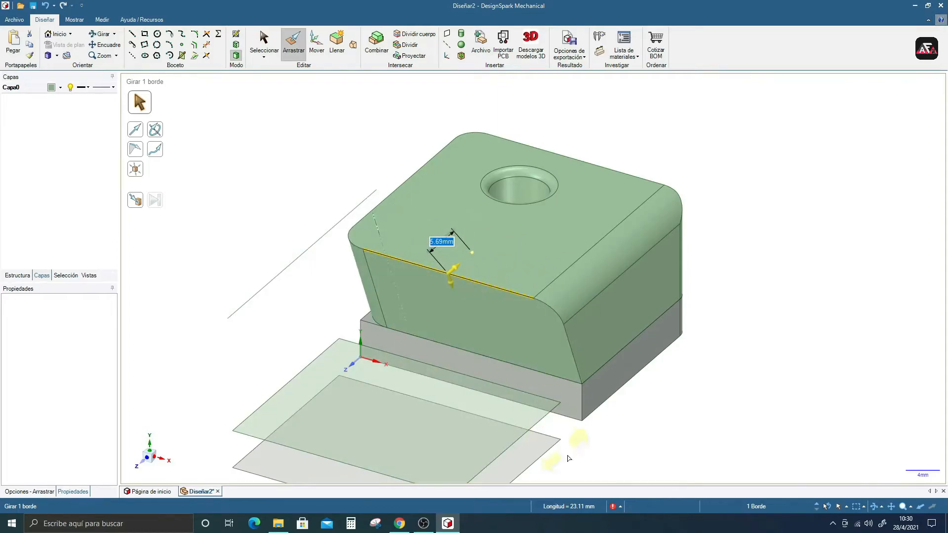
key("ctrl+z")
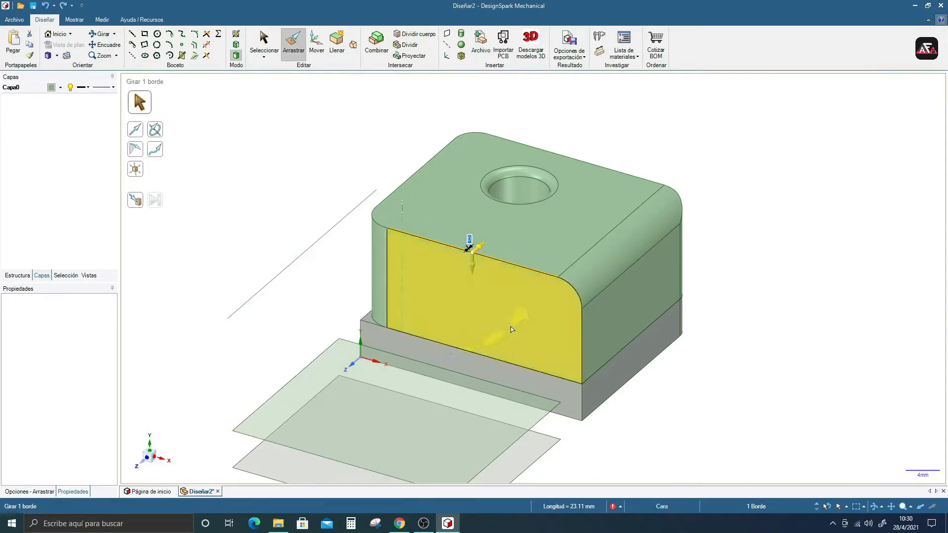
Try pivoting the lower edge of the block's right-hand rounding inward by about 3.8 mm.
left_click(595, 303)
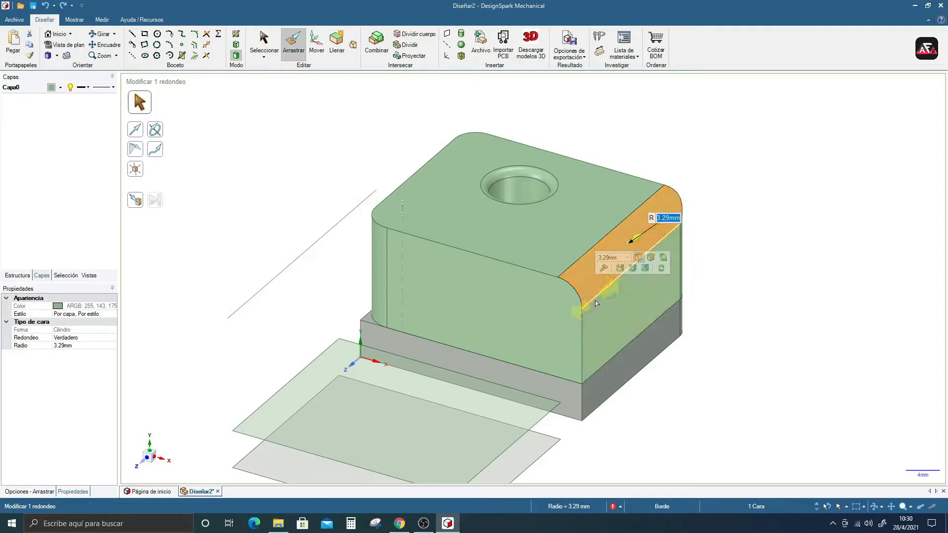
left_click(594, 300)
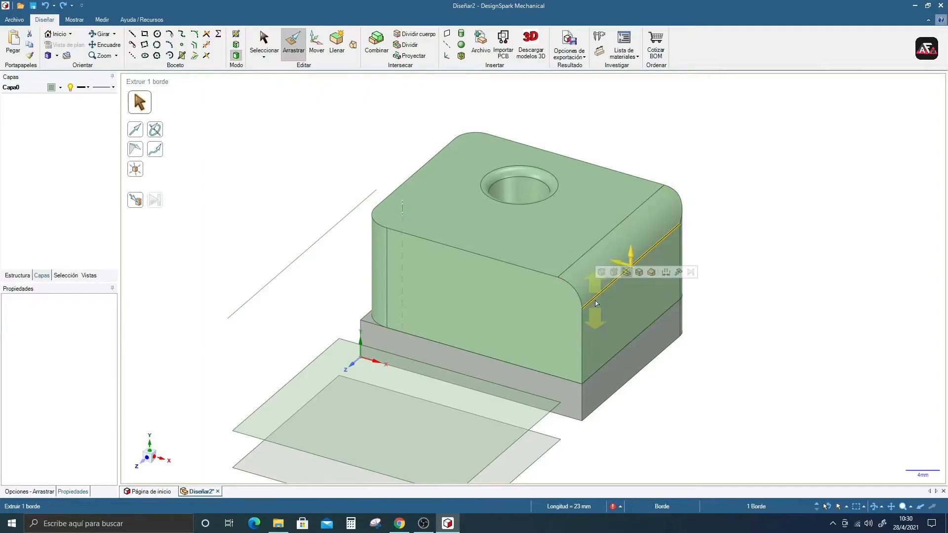
left_click(650, 273)
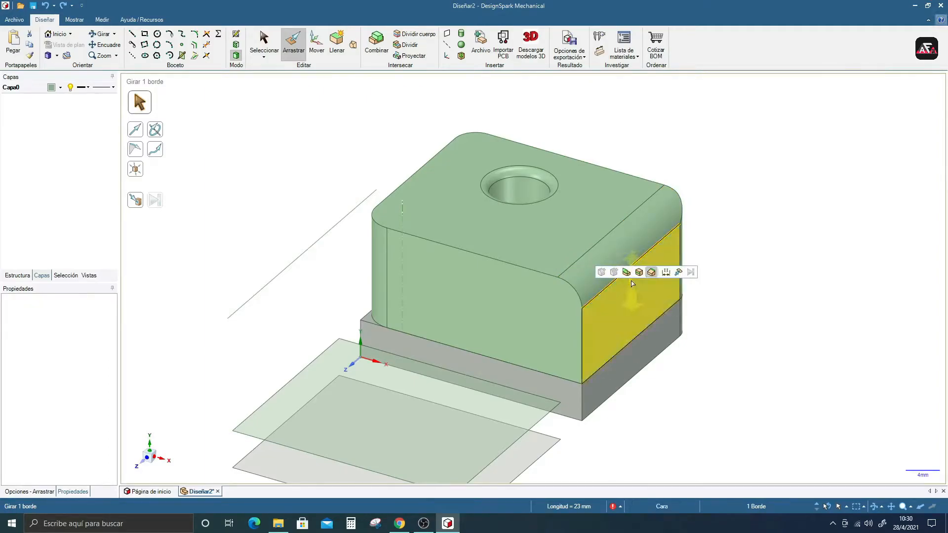
left_click_drag(649, 274, 616, 272)
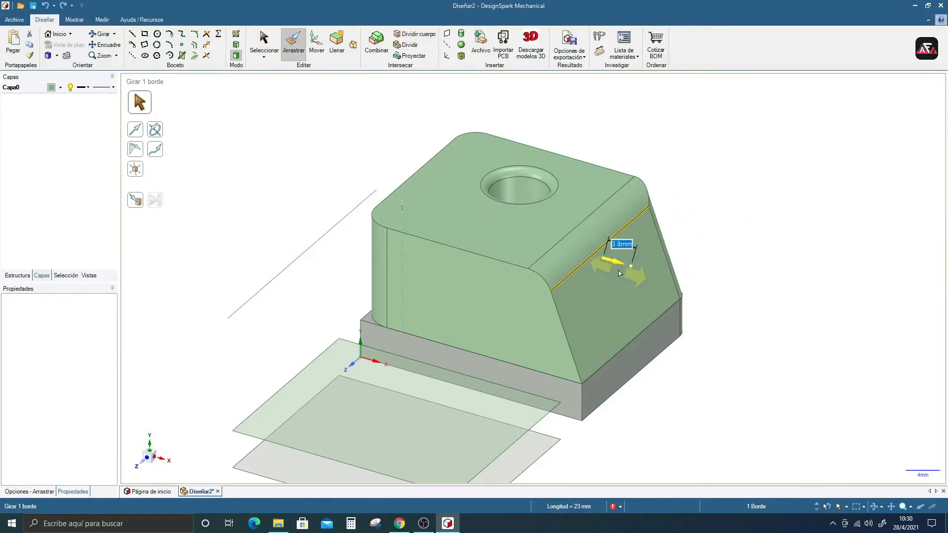
key("ctrl+z")
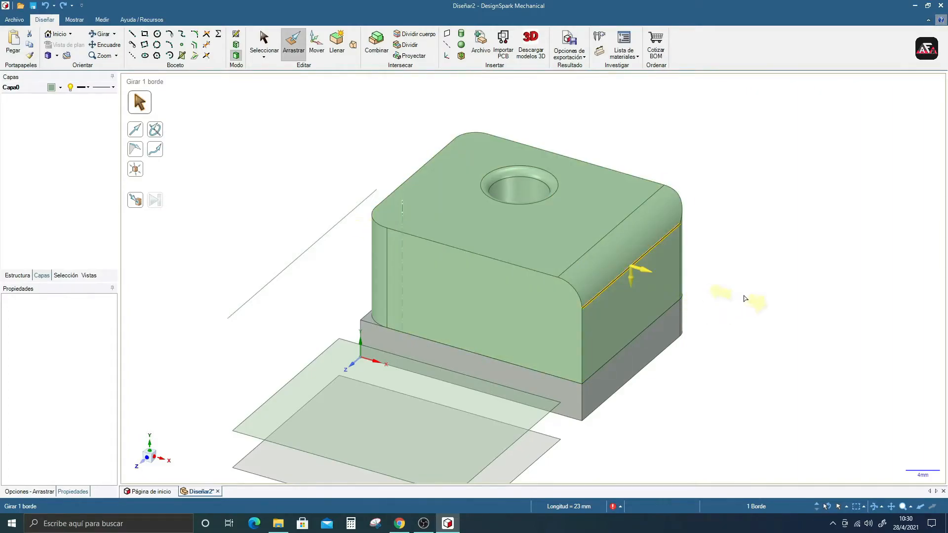
Try rounding the block's upper front edge to a radius of about 1.6 mm using the Pull tool's round option.
left_click(542, 274)
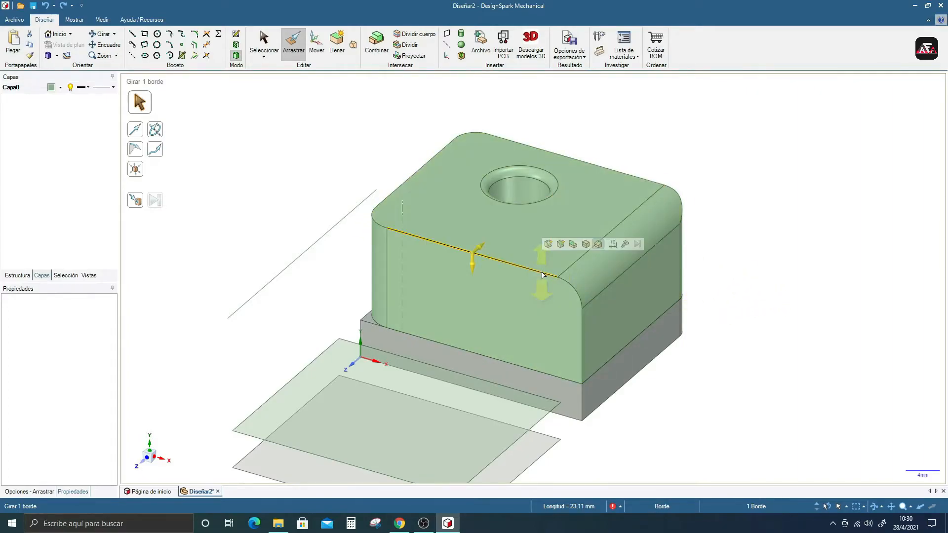
left_click(548, 244)
mouse_move(481, 259)
left_mouse_down()
mouse_move(496, 274)
mouse_move(485, 261)
left_mouse_up()
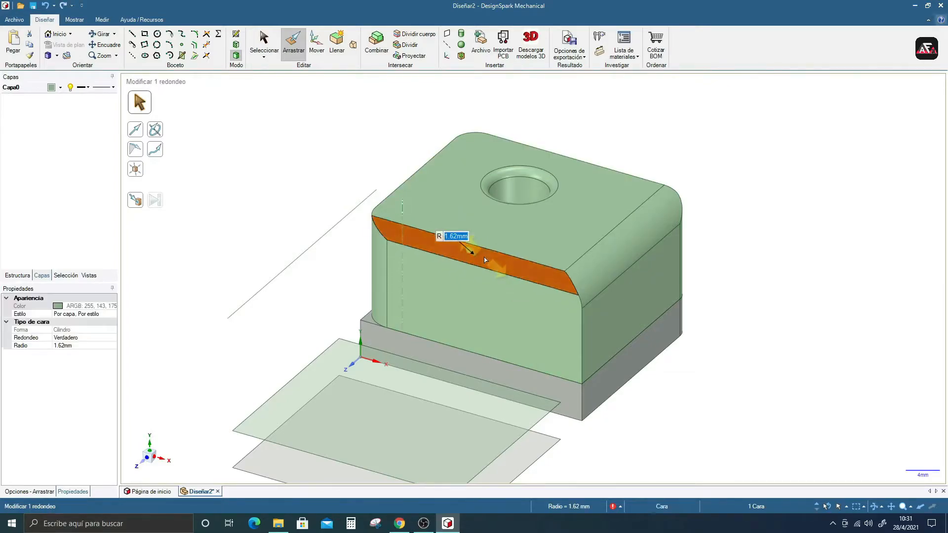
key("ctrl+z")
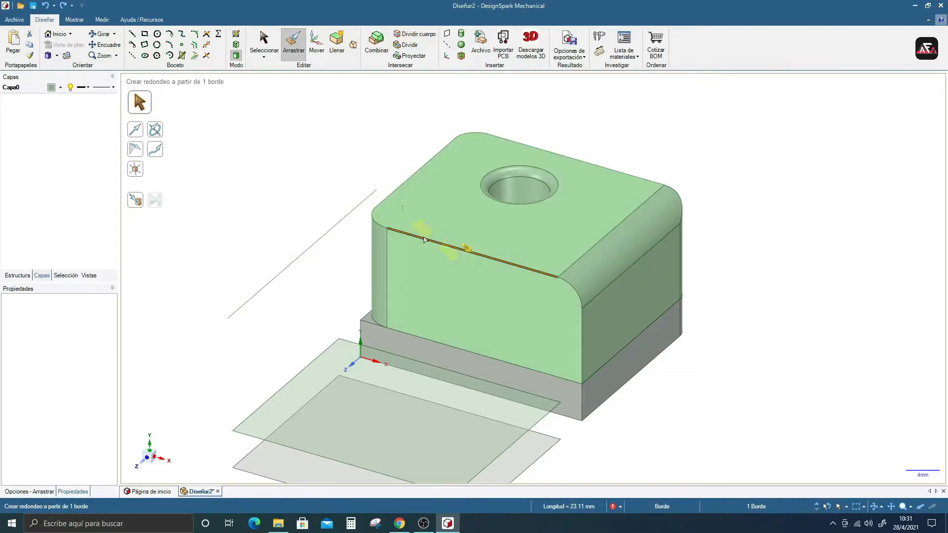
Try rounding the whole connected edge chain around the block's top to a radius of about 2.2 mm.
left_click(516, 267)
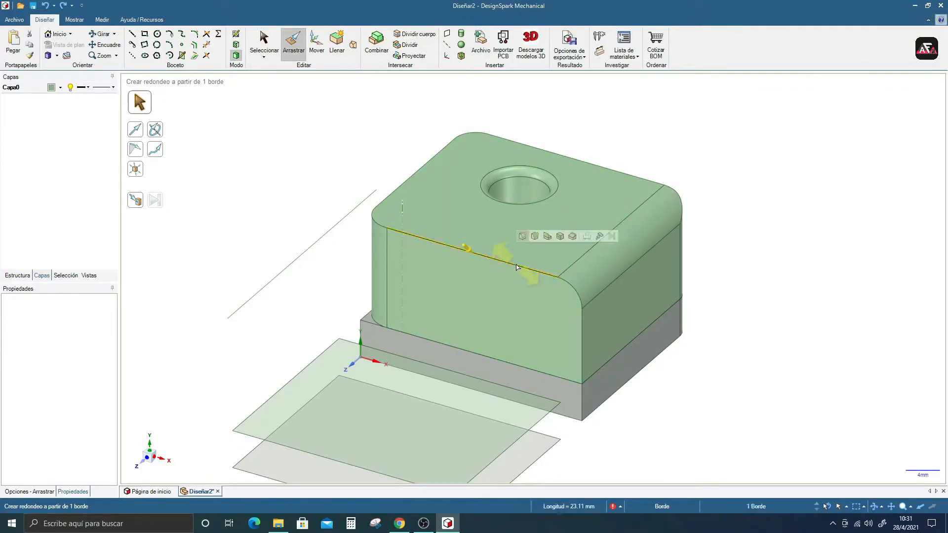
middle_click_drag(517, 267, 519, 268)
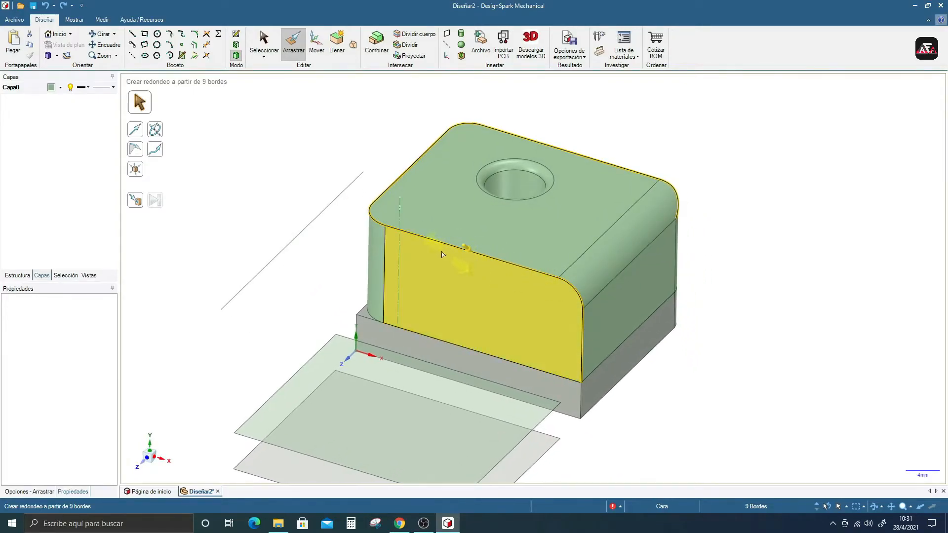
mouse_move(472, 252)
left_mouse_down()
mouse_move(491, 265)
mouse_move(480, 257)
left_mouse_up()
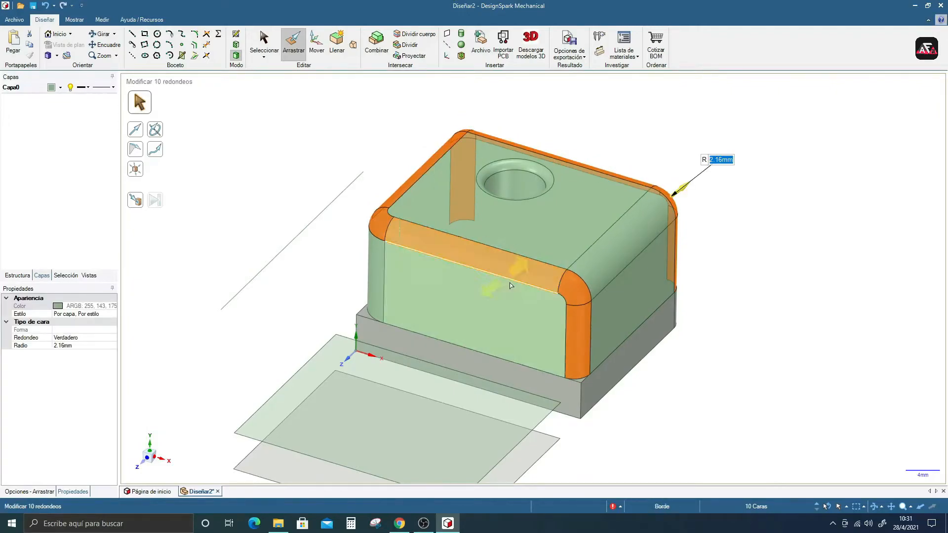
middle_click_drag(554, 296, 656, 222)
key("ctrl+z")
left_click(719, 243)
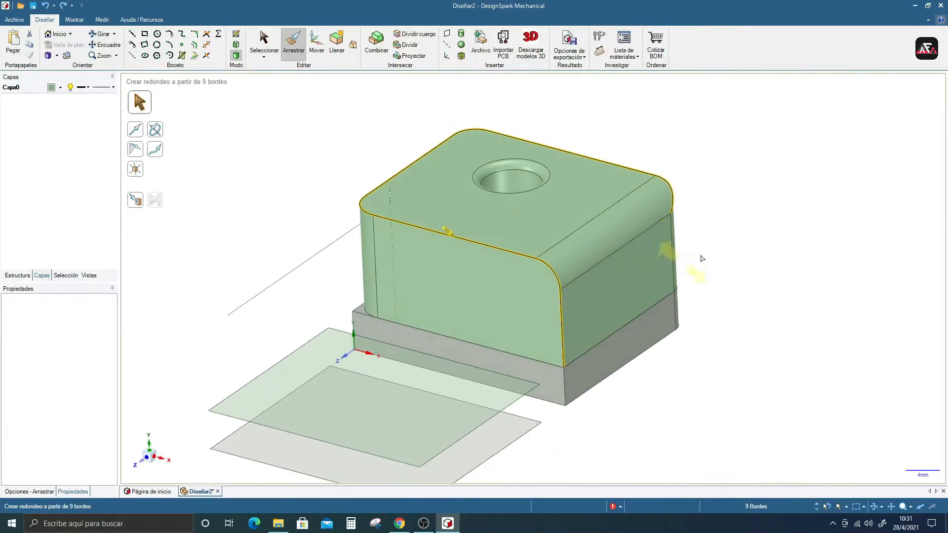
left_click(487, 246)
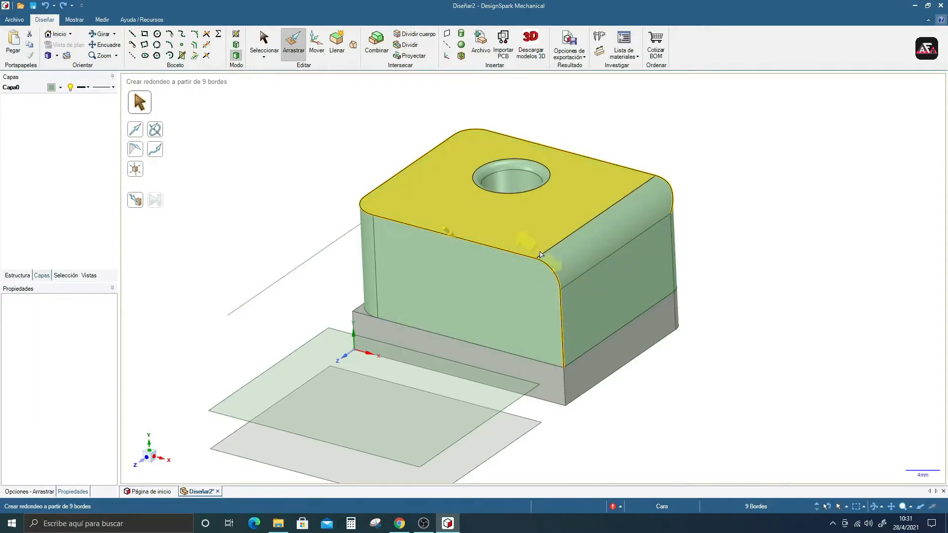
scroll(483, 241, "up", 2)
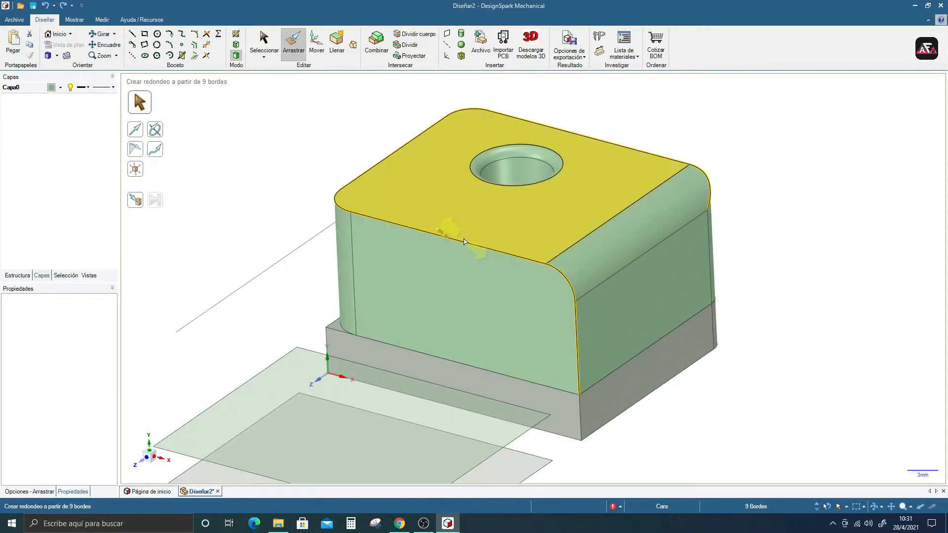
left_click(464, 241)
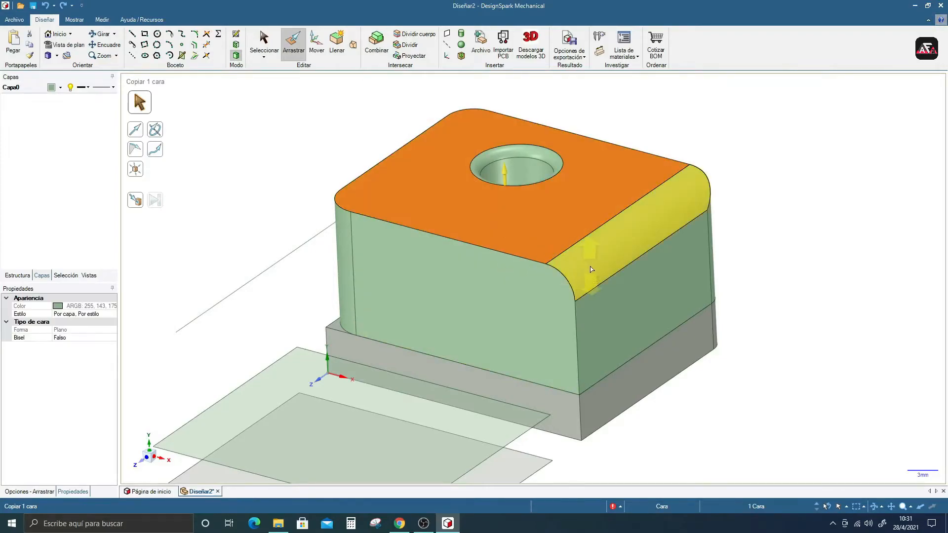
left_click(527, 302, "ctrl")
left_click(477, 254, "ctrl")
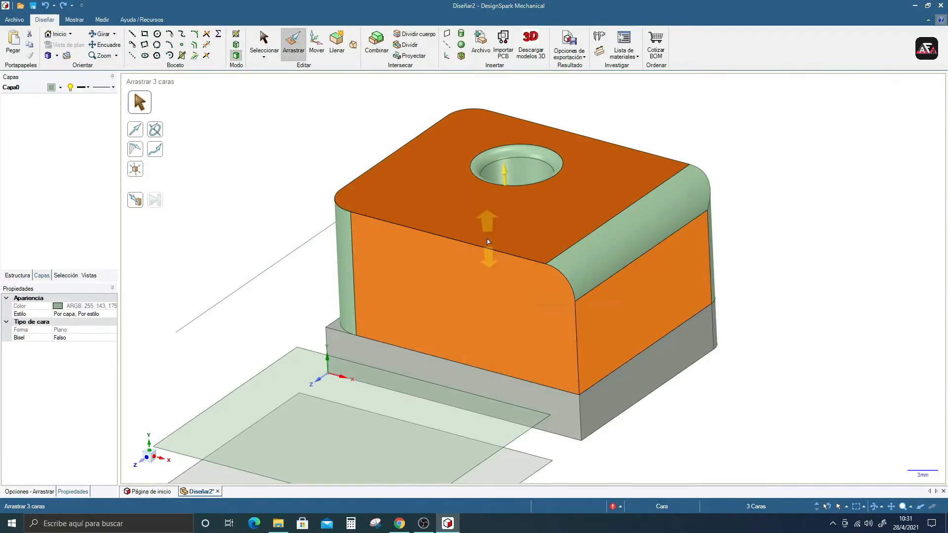
Try chamfering the whole connected edge chain around the block's top with the Pull tool's chamfer option, and undo it.
double_click(477, 249)
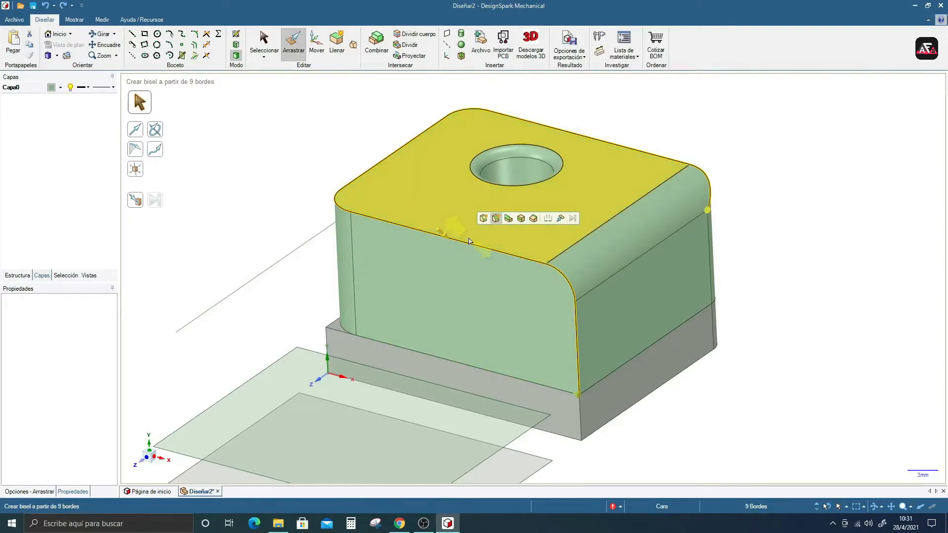
left_click_drag(470, 241, 455, 252)
left_click(306, 211)
middle_click_drag(309, 214, 345, 217)
left_click(372, 214)
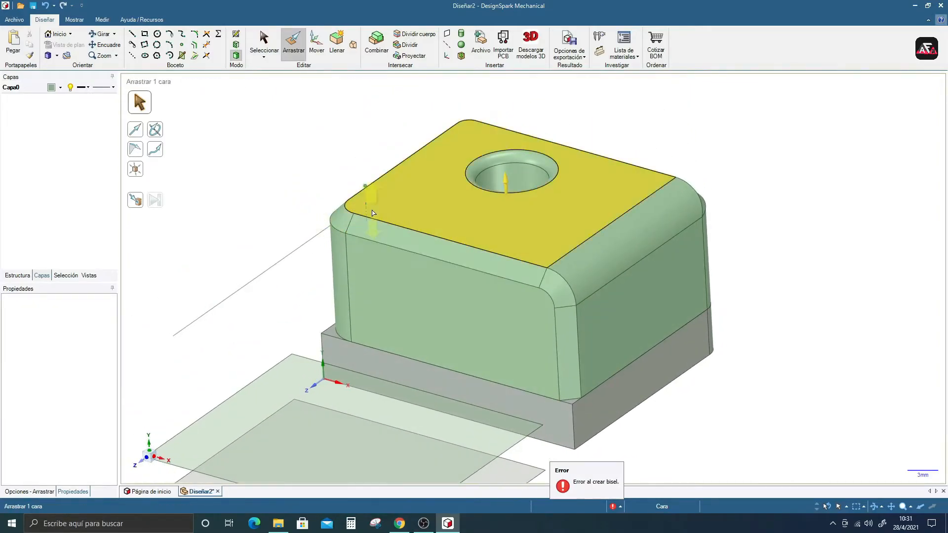
key("ctrl+z")
key("ctrl+z")
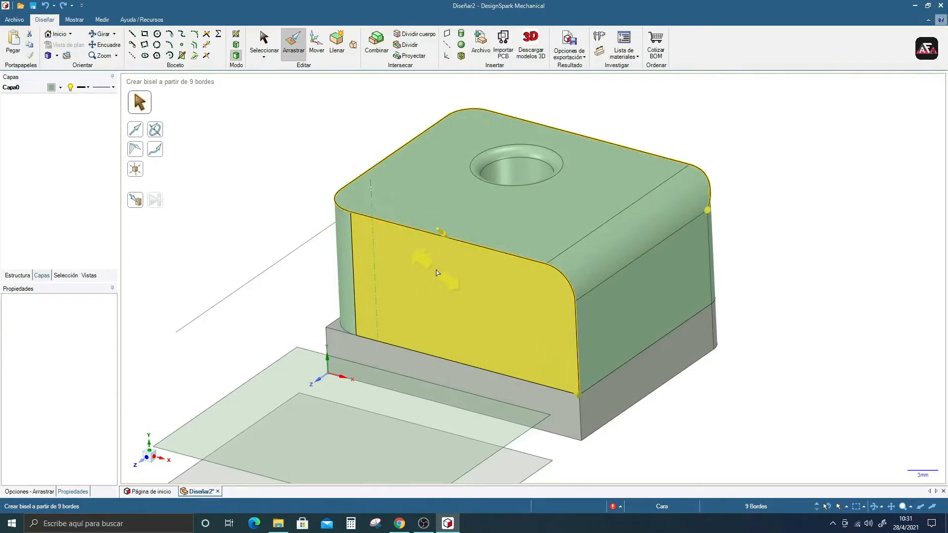
Extrude the block's upper front edge forward by about 15.7 mm into a surface, and display the structure tree.
left_click(452, 242)
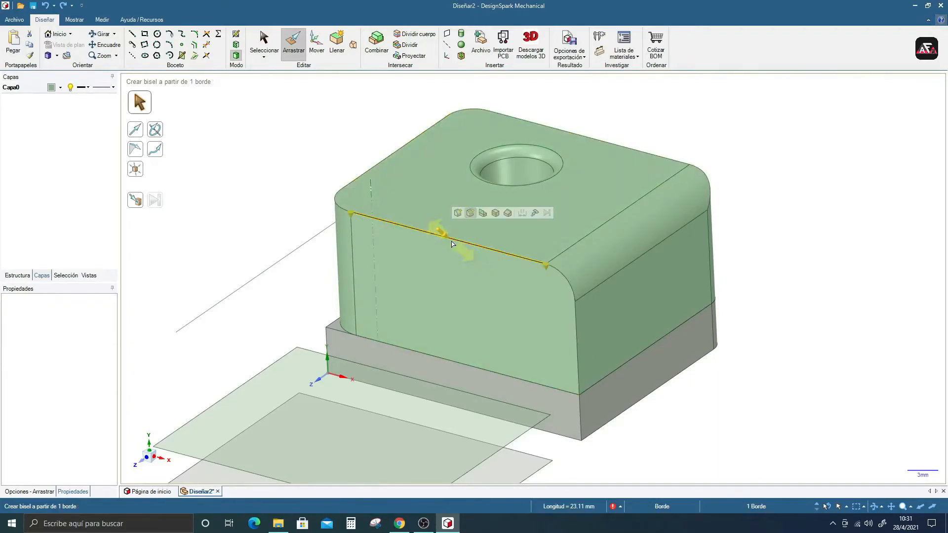
left_click(482, 219)
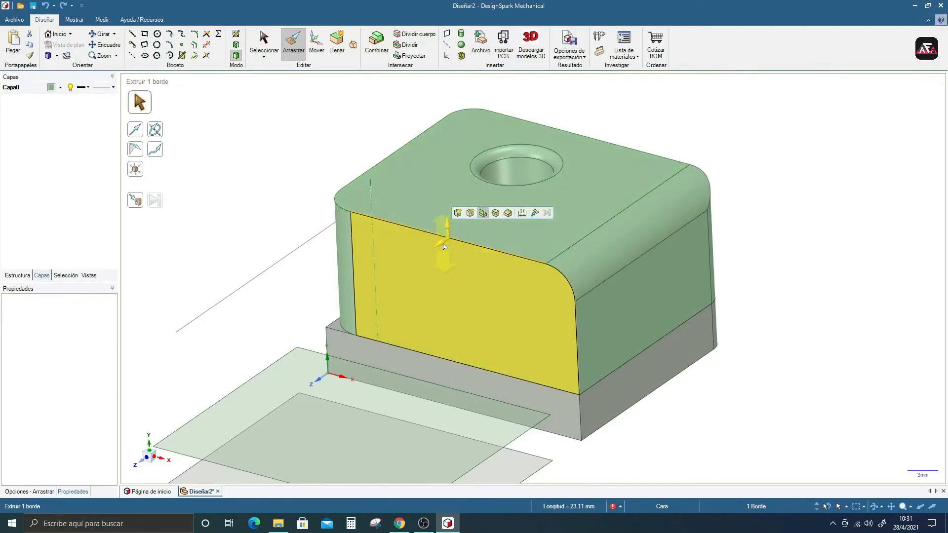
left_click_drag(441, 246, 448, 295)
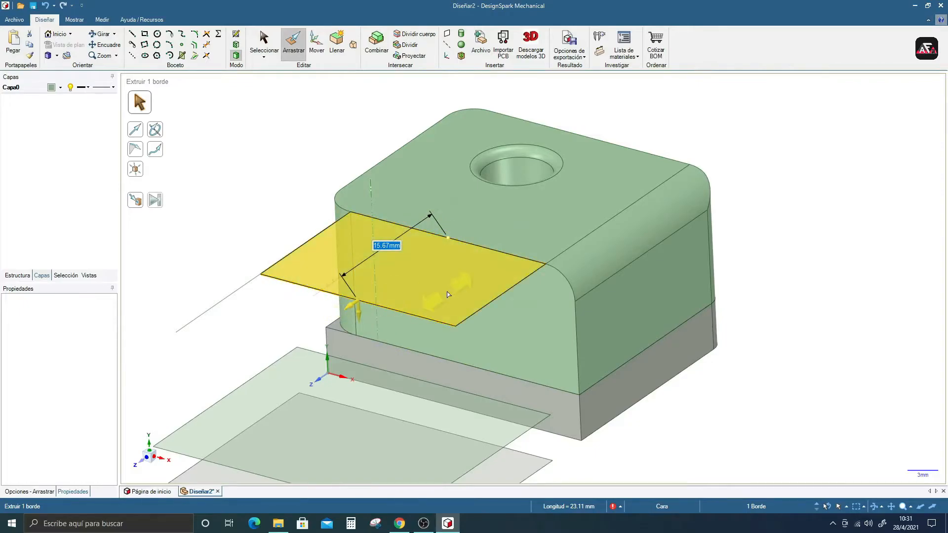
middle_click_drag(388, 287, 346, 277)
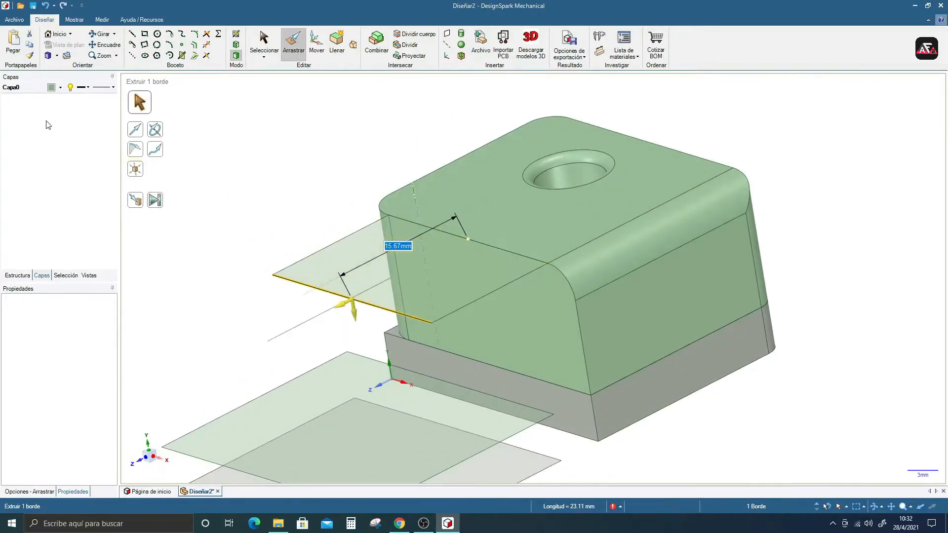
left_click(18, 276)
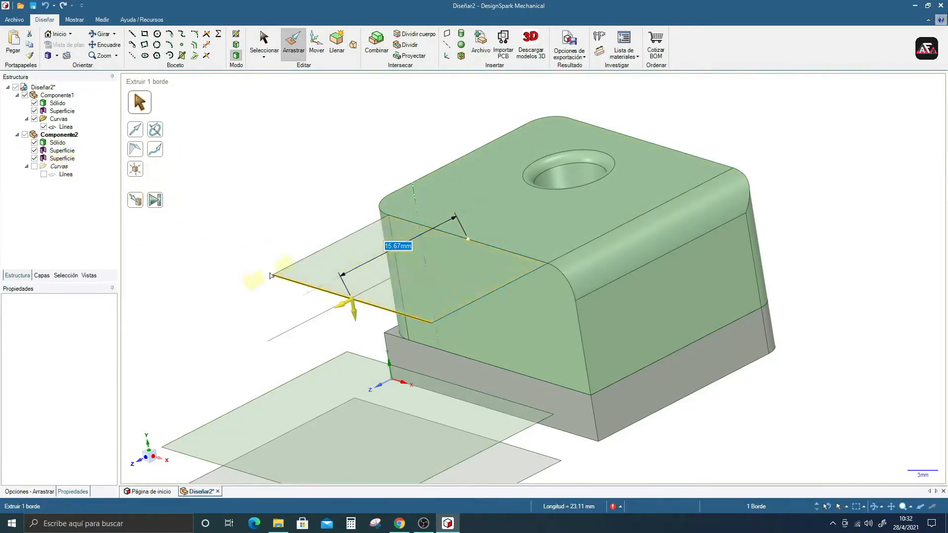
Try thickening the extruded surface downward by about 4.1 mm, and undo both the thickening and the edge extrusion.
left_click(335, 260)
left_click_drag(335, 260, 345, 297)
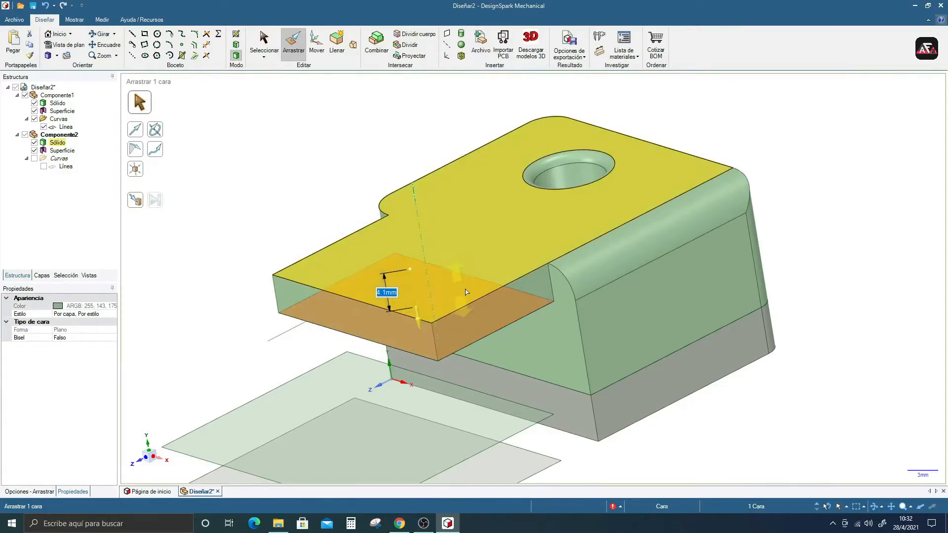
middle_click_drag(464, 294, 481, 249)
middle_click_drag(452, 304, 442, 280)
key("ctrl+z")
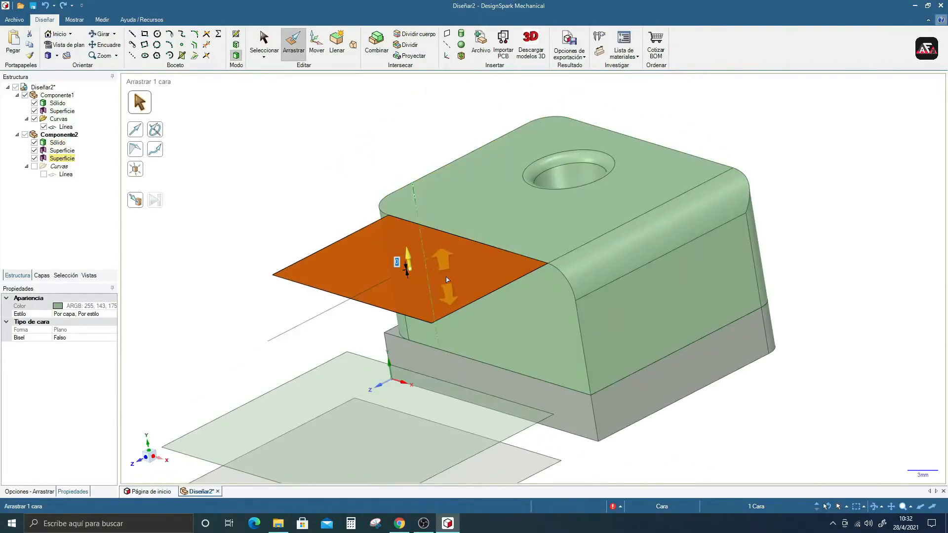
key("ctrl+z")
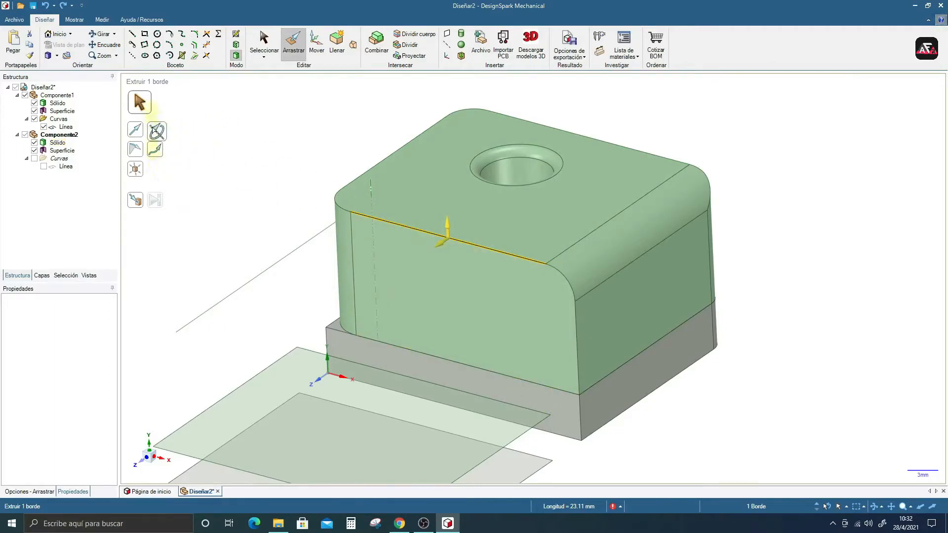
Revolve the green rectangular surface in front of the block around its right-hand short edge with the Pull tool's revolve option.
scroll(433, 339, "up", 1)
scroll(432, 340, "down", 3)
middle_click_drag(447, 358, 375, 390)
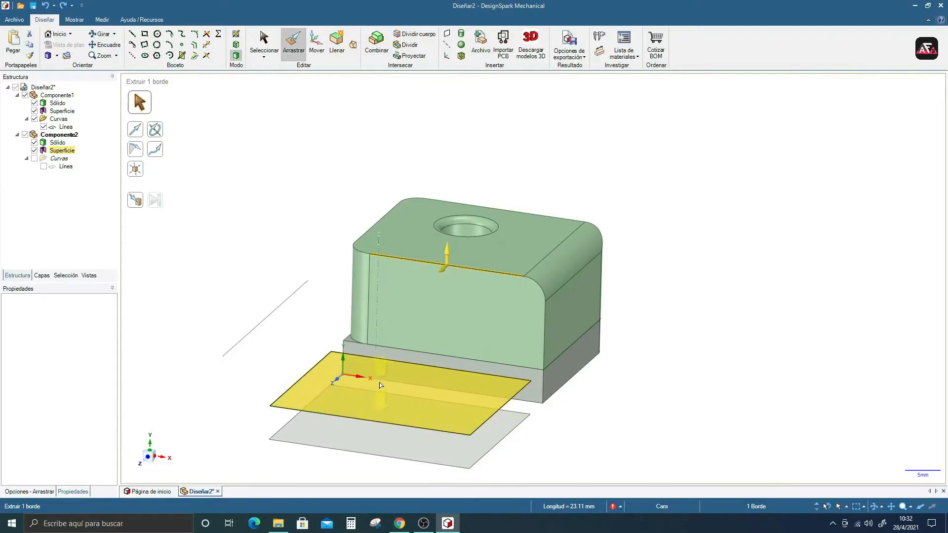
left_click(297, 406)
middle_click_drag(430, 353, 424, 332)
scroll(422, 330, "down", 2)
scroll(413, 312, "up", 4)
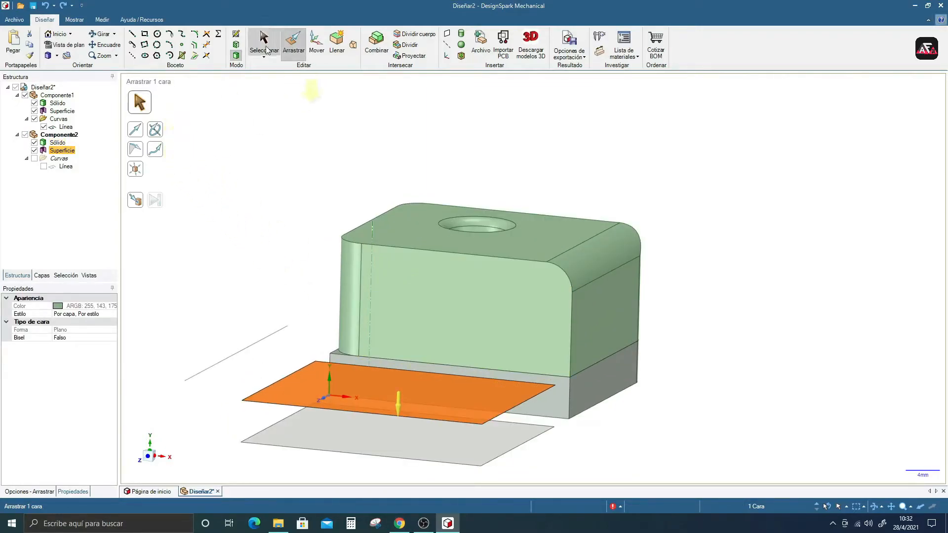
left_click(156, 132)
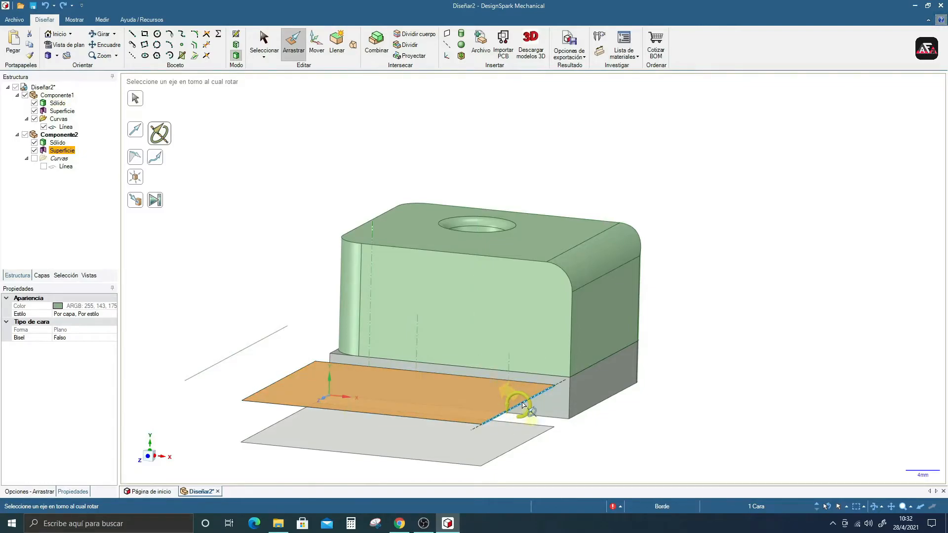
left_click(524, 404)
left_click_drag(437, 394, 460, 388)
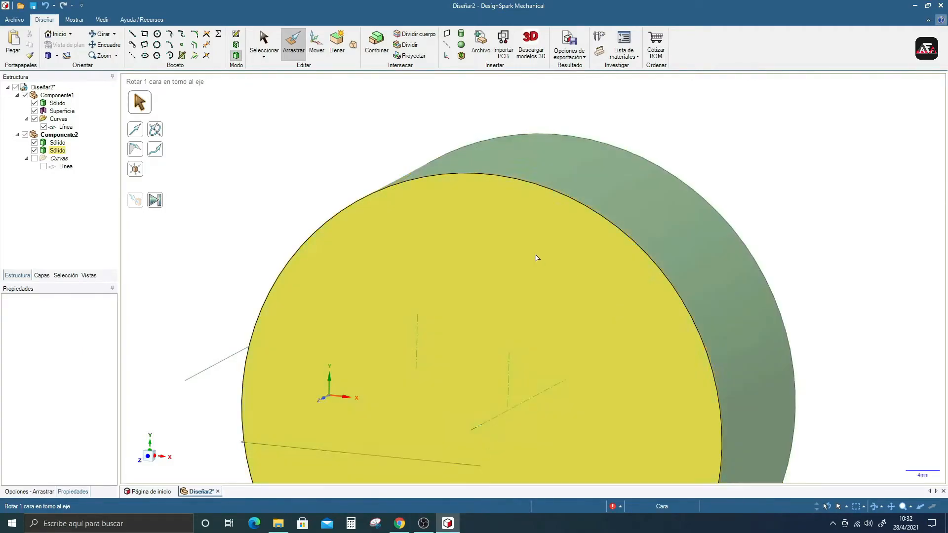
Examine the revolved solid from several sides, undo the revolve and clear the selection.
scroll(546, 334, "down", 3)
middle_click_drag(546, 334, 407, 370)
scroll(544, 342, "up", 2)
scroll(543, 356, "down", 3)
middle_click_drag(481, 364, 575, 381)
key("ctrl+z")
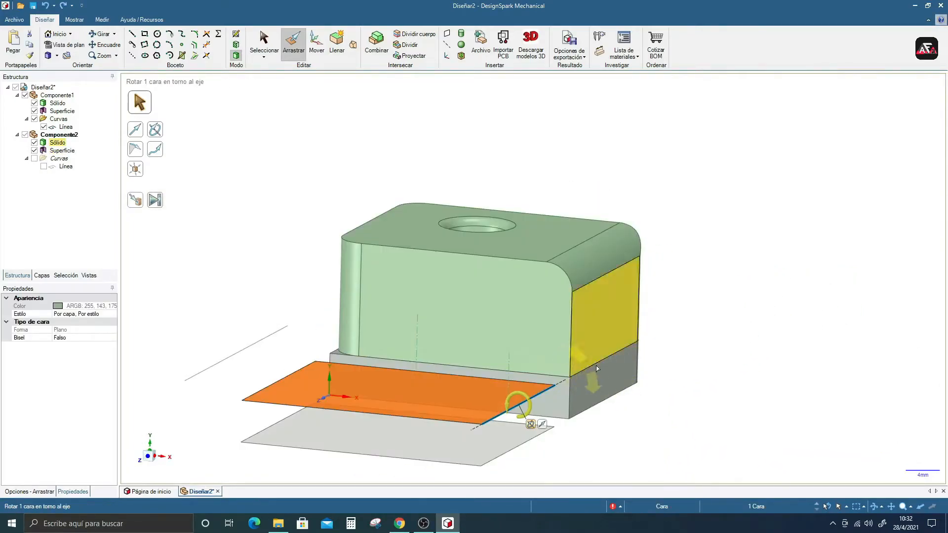
left_click(718, 330)
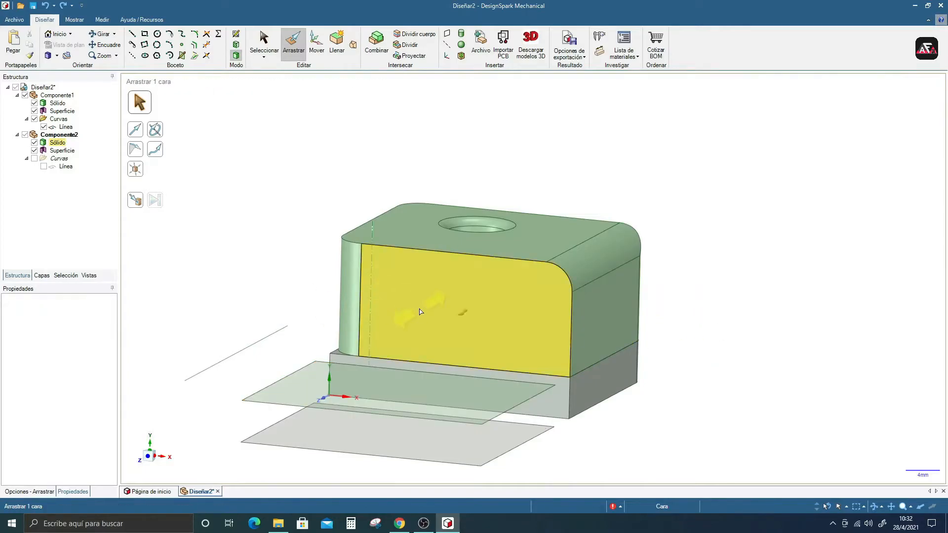
Start a line sketch on the plane of the green rectangular surface, near the block's lower front right corner.
scroll(546, 324, "up", 5)
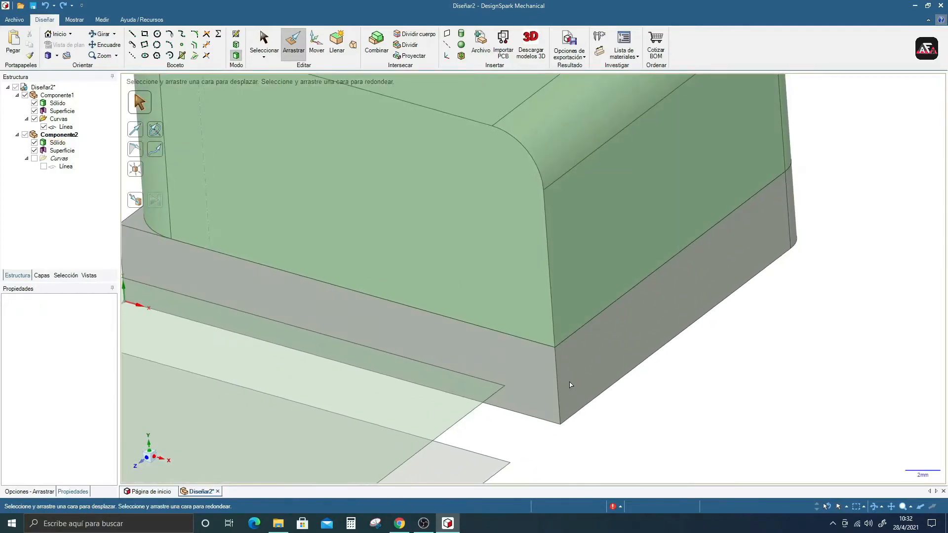
scroll(447, 311, "down", 5)
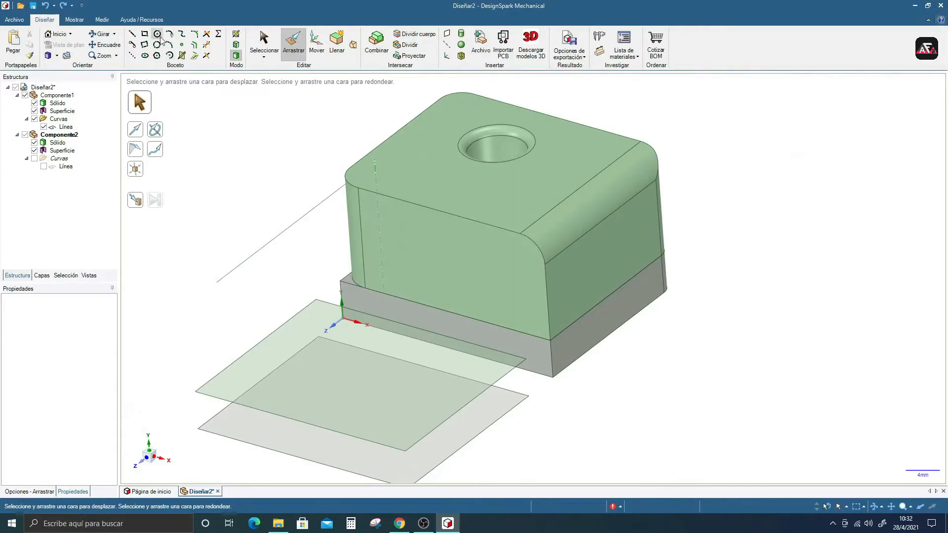
left_click(236, 33)
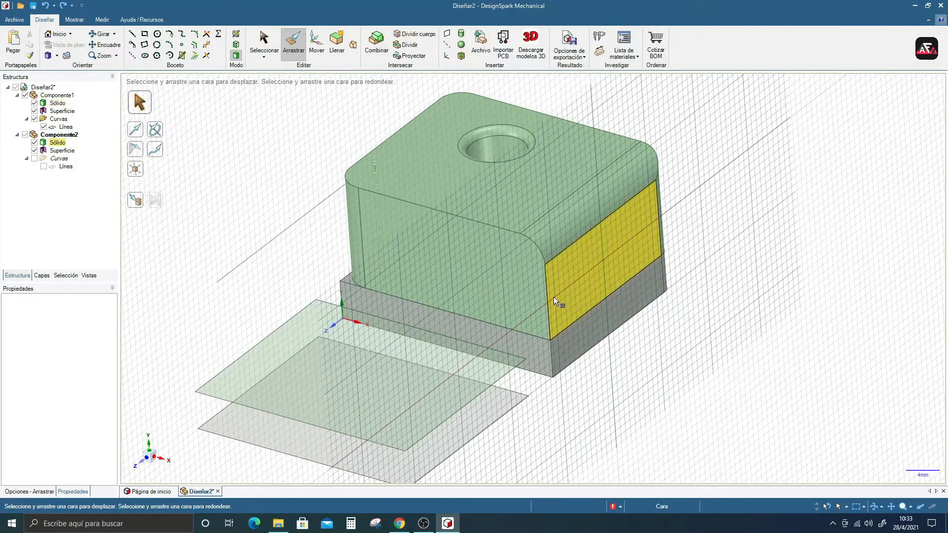
left_click(479, 369)
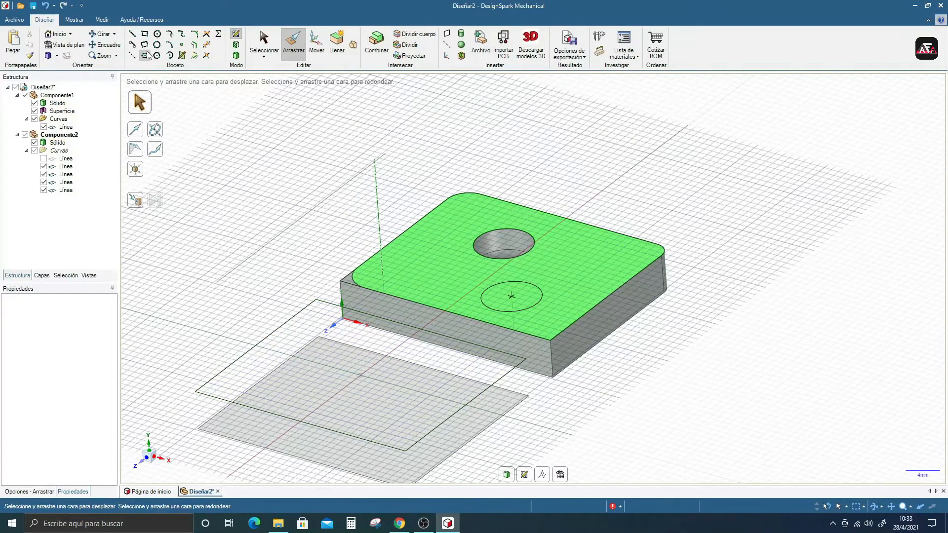
left_click(138, 35)
middle_click_drag(506, 276, 510, 329)
scroll(557, 369, "down", 3)
scroll(558, 367, "up", 4)
scroll(558, 365, "up", 2)
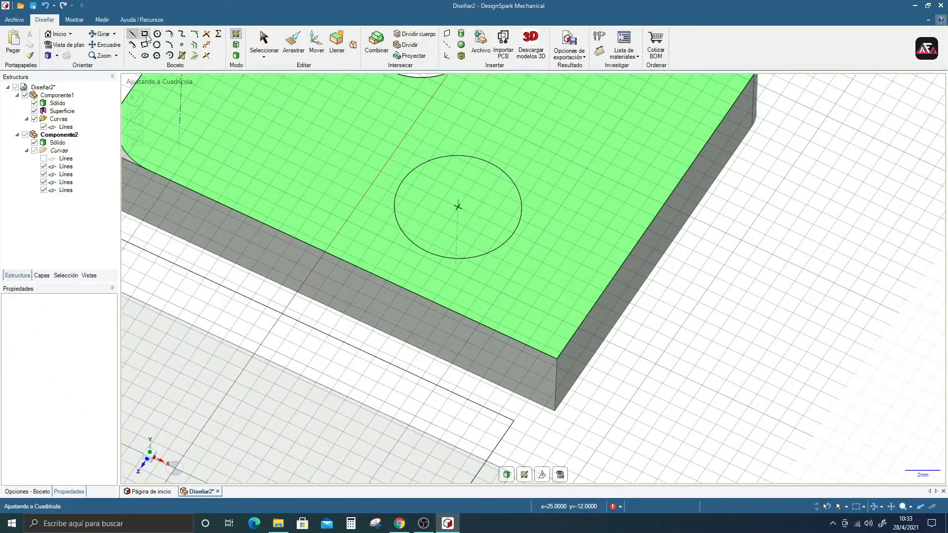
Sketch a closed stepped profile about 5 mm wide and 4 mm long from the block's lower front right corner, and return to 3D mode.
left_click(475, 324)
left_click(458, 354)
left_click(503, 376)
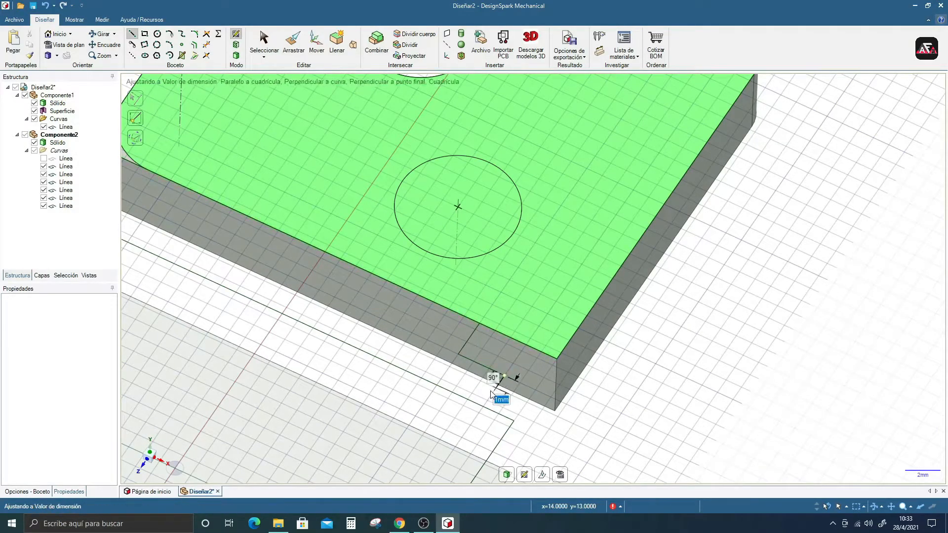
left_click(487, 399)
left_click(518, 414)
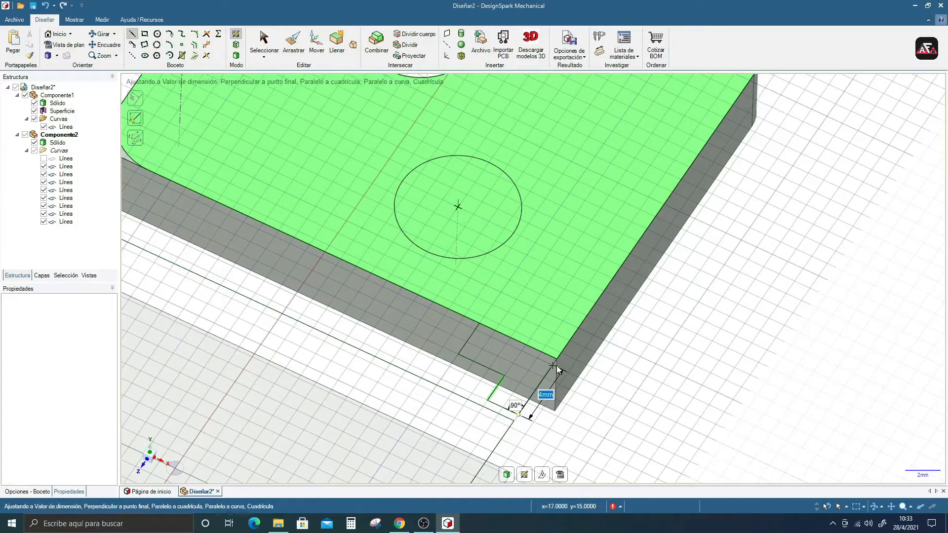
left_click(556, 359)
left_click(477, 324)
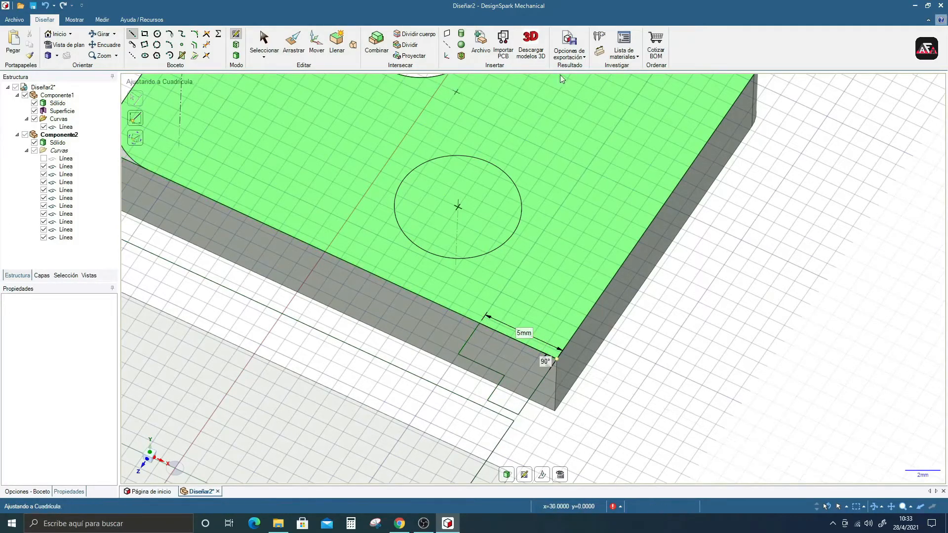
left_click(506, 475)
left_click(492, 334)
scroll(492, 334, "down", 5)
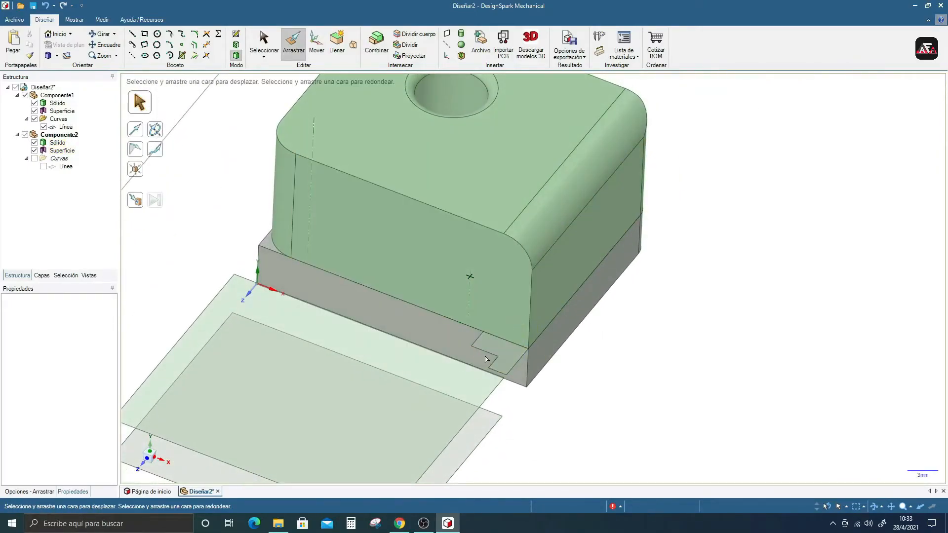
Try to sweep the stepped profile along the block's front corner edge and top edge chain, adjusting the path at its rear rounded end.
left_click(390, 263)
key("Escape")
left_click(508, 359)
left_click(290, 320)
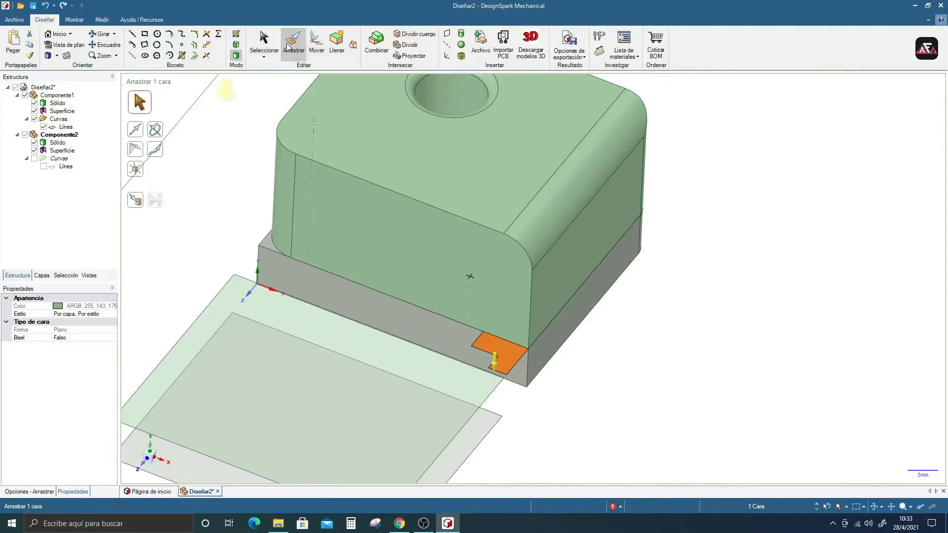
middle_click_drag(453, 254, 509, 256)
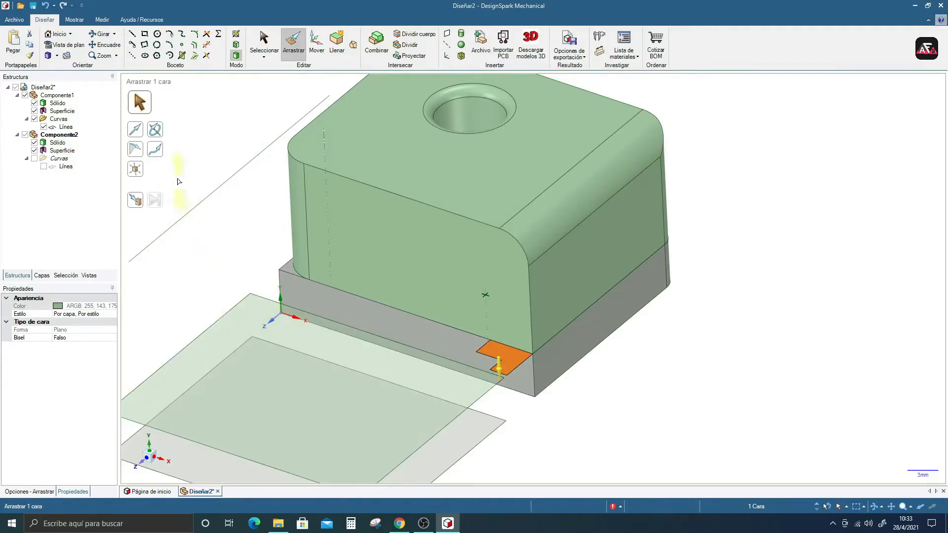
left_click(156, 151)
left_click(532, 312)
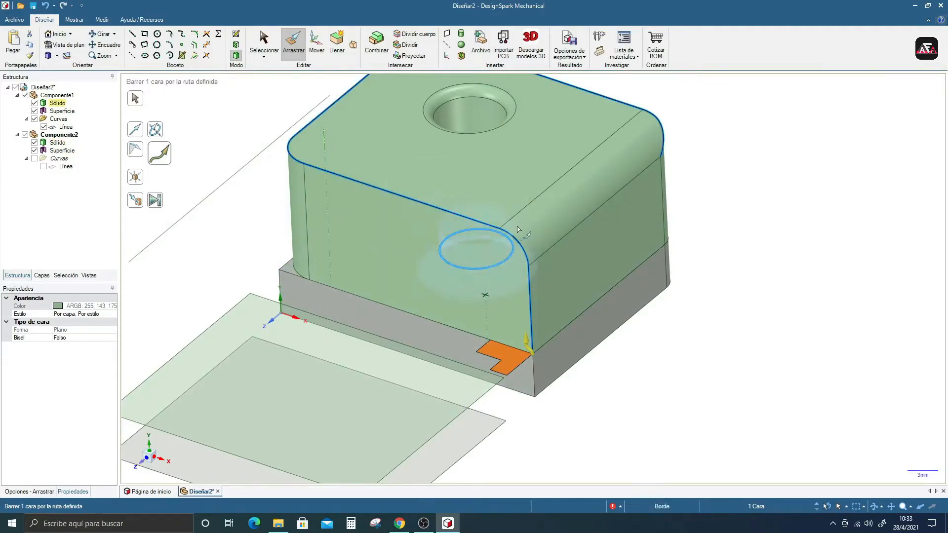
middle_click_drag(664, 125, 647, 169)
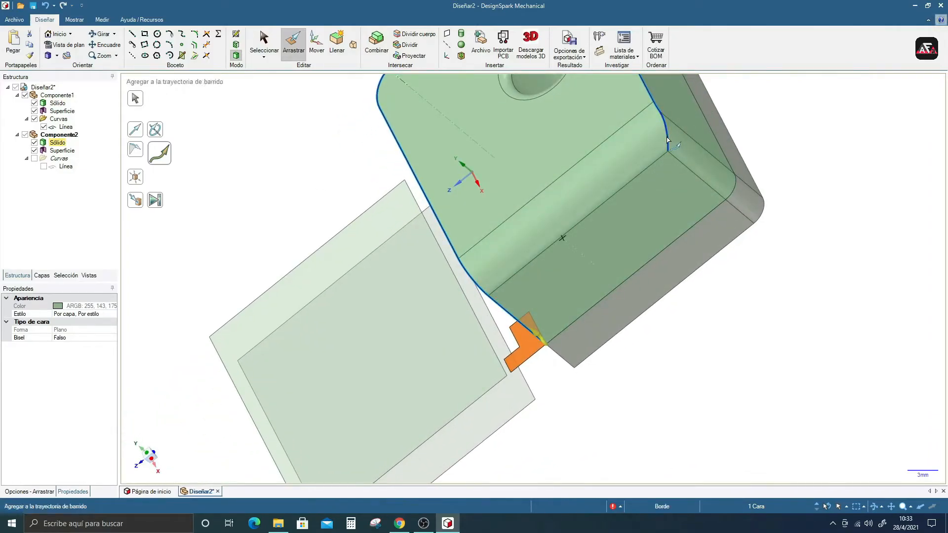
left_click(654, 110)
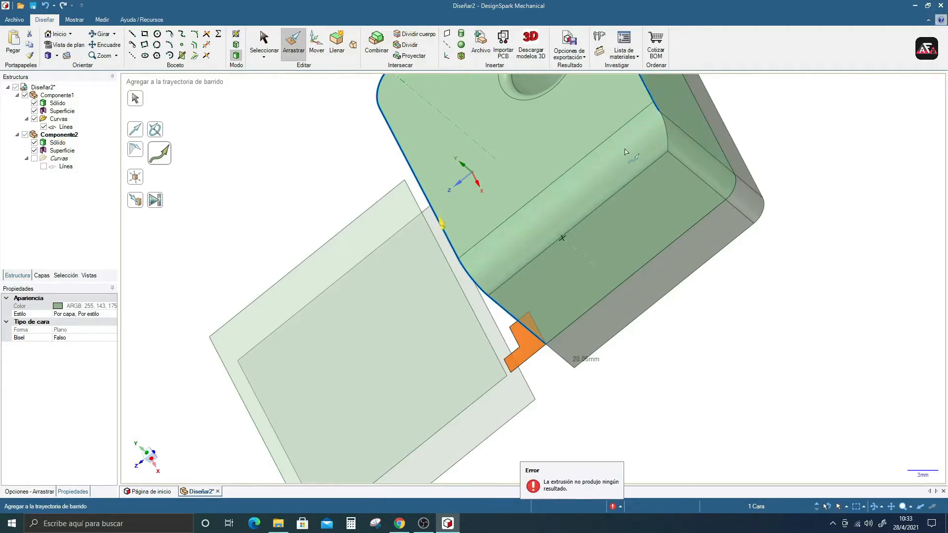
Try a full pull of the stepped profile along the edge path around the block's top.
scroll(620, 172, "down", 1)
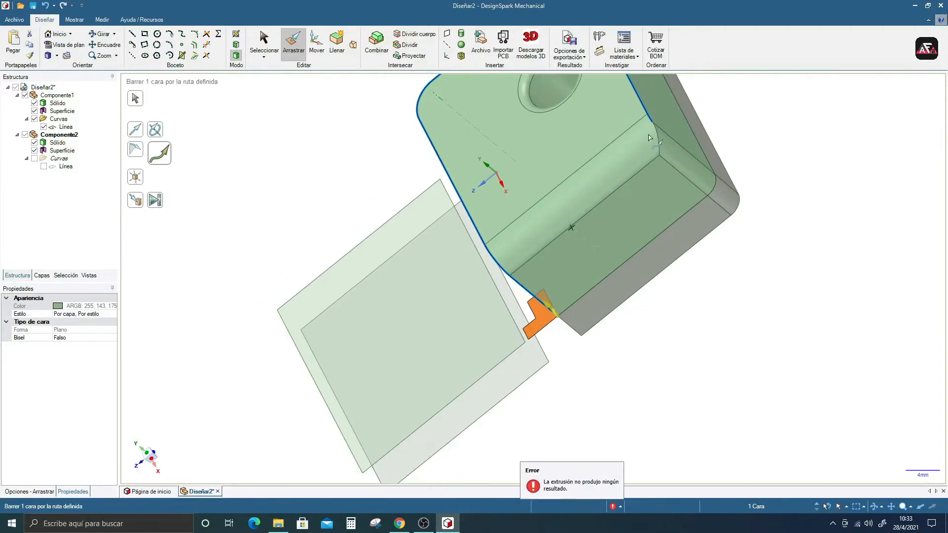
middle_click_drag(637, 173, 686, 181)
scroll(640, 213, "up", 2)
scroll(640, 212, "up", 1)
scroll(640, 209, "down", 3)
middle_click_drag(621, 187, 564, 206, "shift")
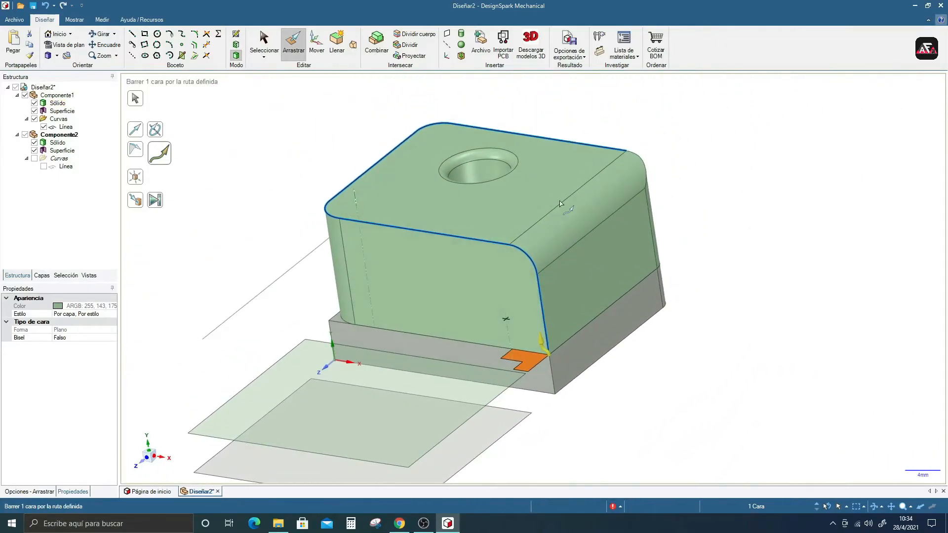
left_click(162, 202)
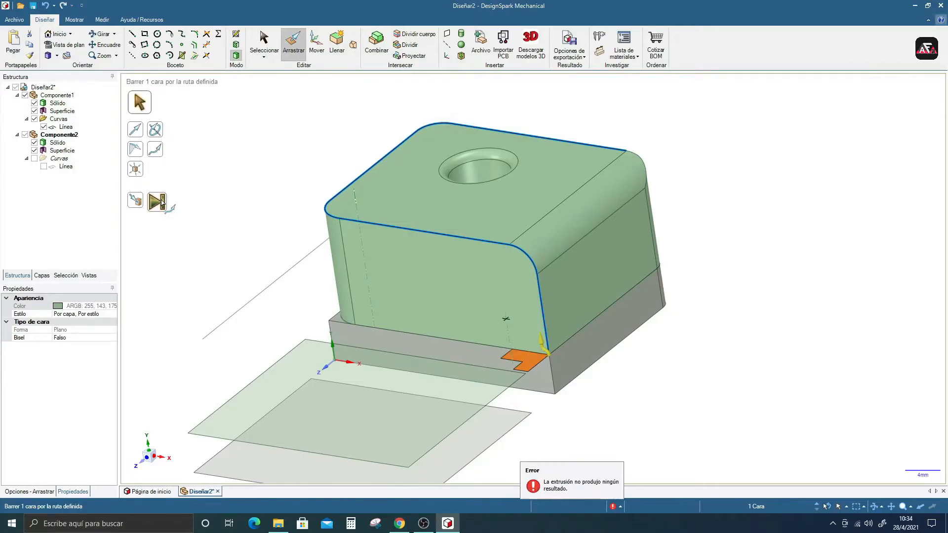
Examine the size and position of the stepped profile where it meets the block's lower front corner and the sweep path.
scroll(498, 351, "down", 2)
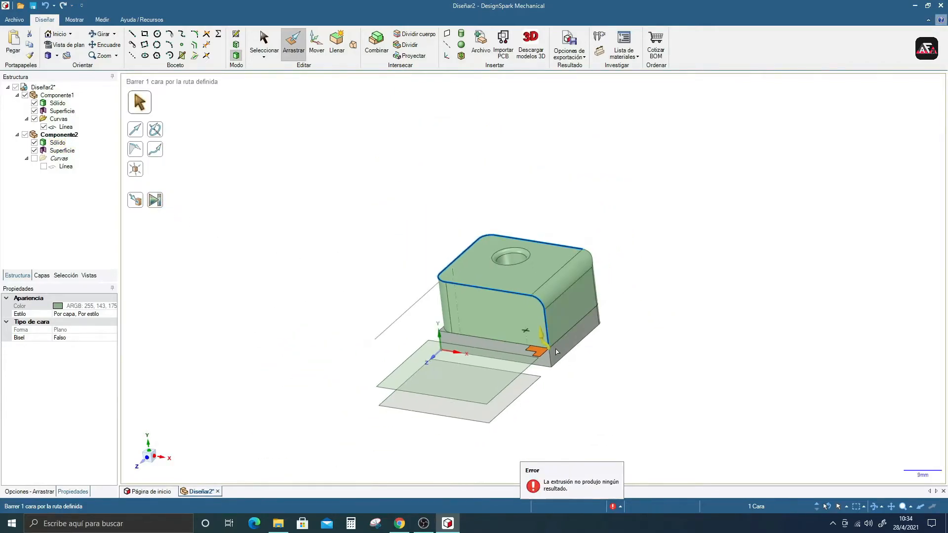
scroll(533, 348, "up", 3)
scroll(502, 342, "down", 3)
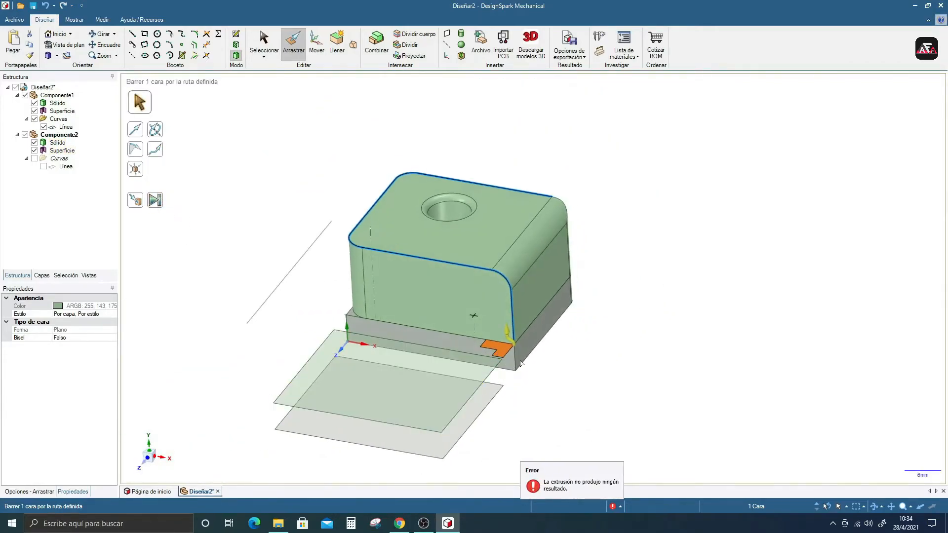
scroll(503, 349, "up", 5)
scroll(498, 347, "down", 3)
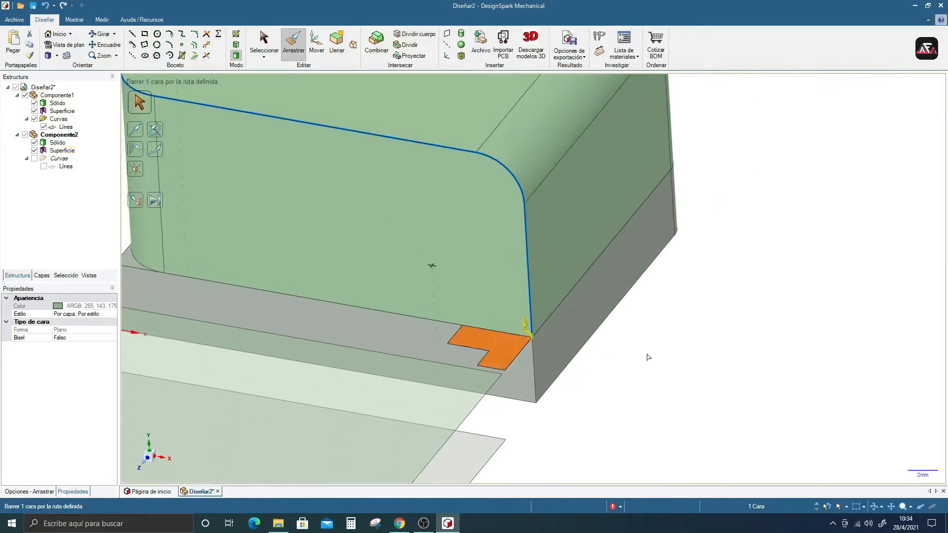
scroll(459, 336, "up", 2)
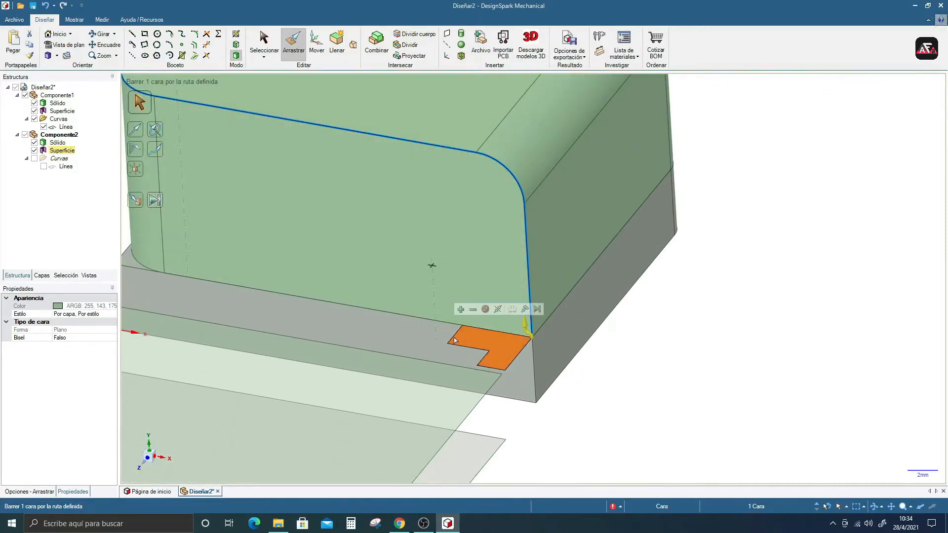
scroll(475, 345, "down", 2)
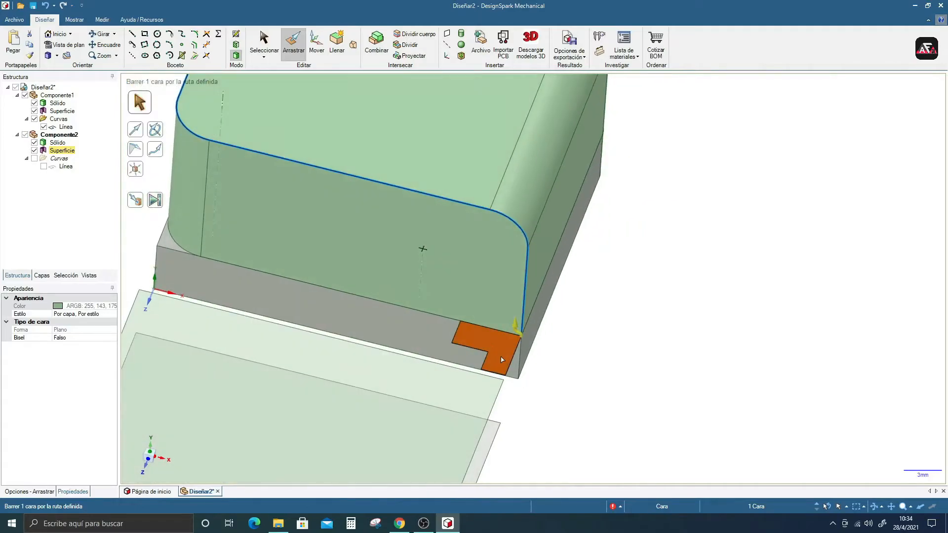
scroll(493, 340, "up", 2)
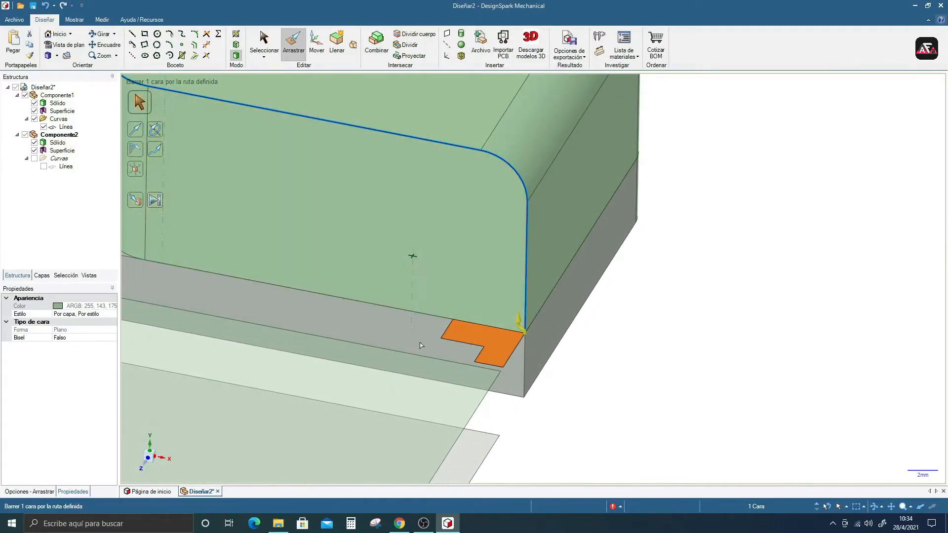
Clear the sweep selection and shrink the stepped profile by pulling its left-hand and front edges inward.
left_click(688, 370)
left_click(472, 337)
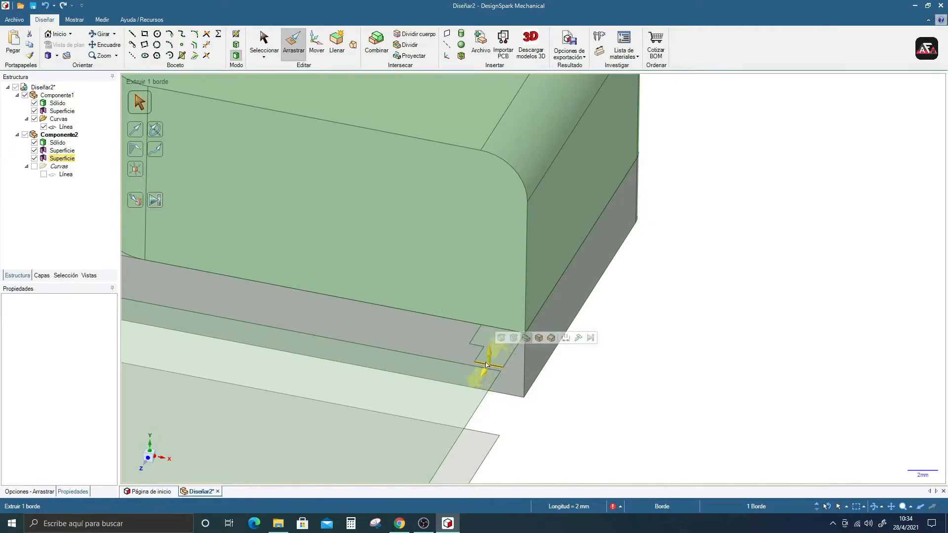
left_click_drag(486, 369, 489, 365)
left_click(316, 44)
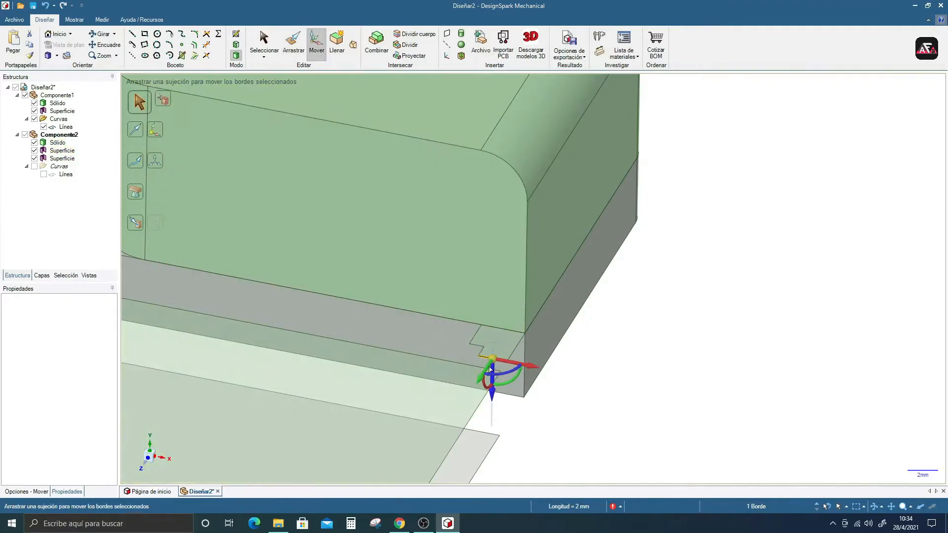
left_click(293, 43)
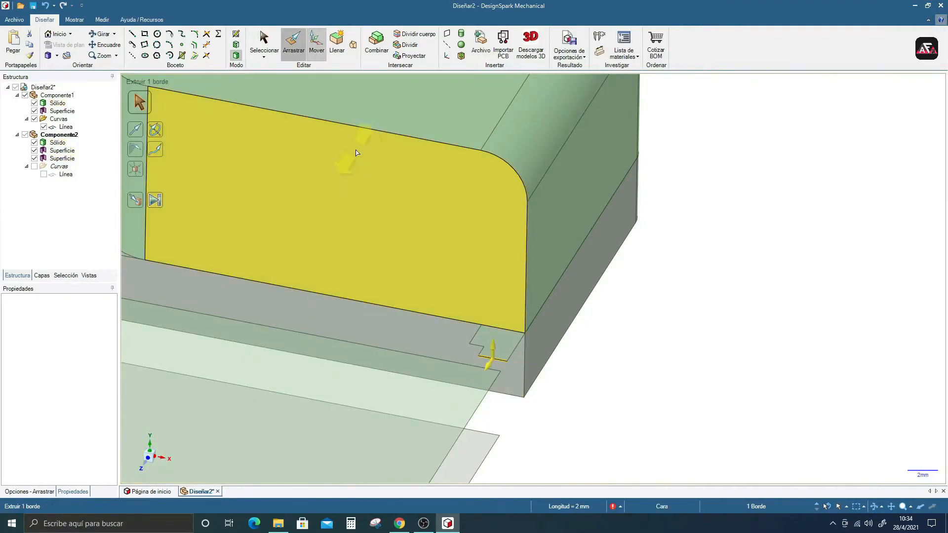
Reshape the profile's step by pulling its side edge, and pull the front edge inward about 1.65 mm.
scroll(489, 329, "down", 5)
scroll(488, 328, "up", 7)
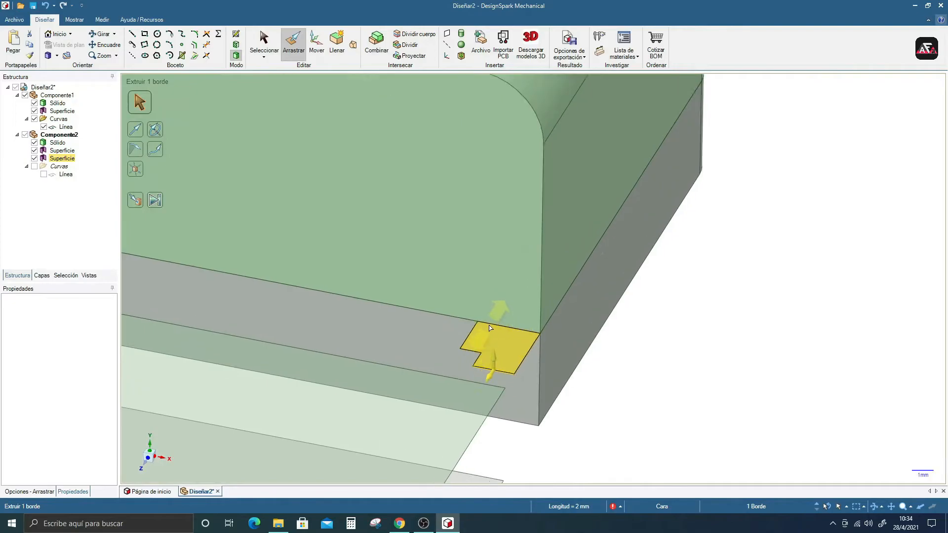
scroll(483, 327, "up", 3)
left_click(465, 333)
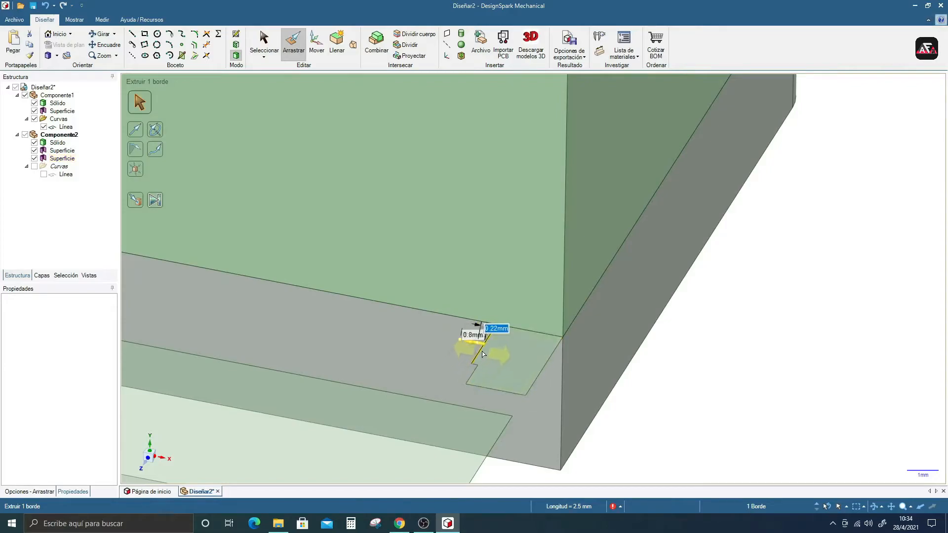
left_click_drag(473, 366, 486, 391)
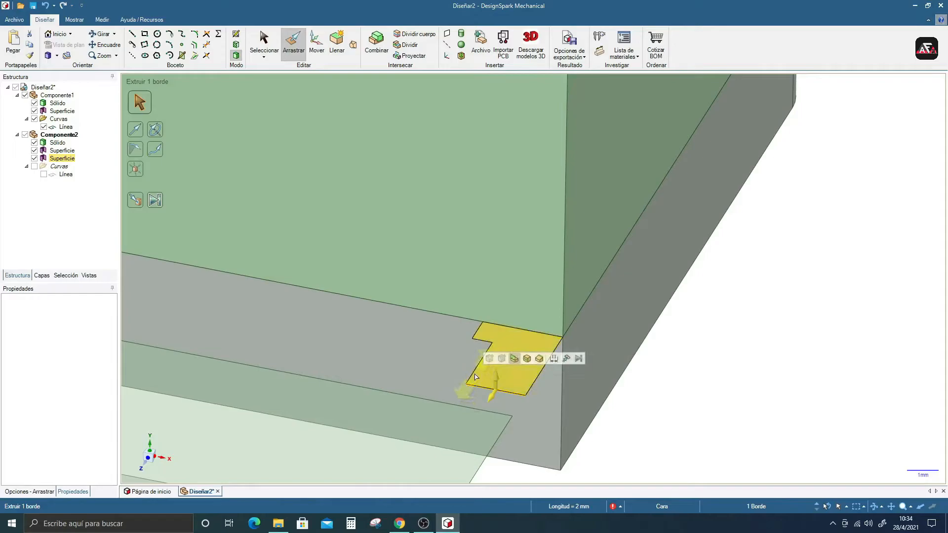
left_click(500, 379)
scroll(507, 374, "up", 2)
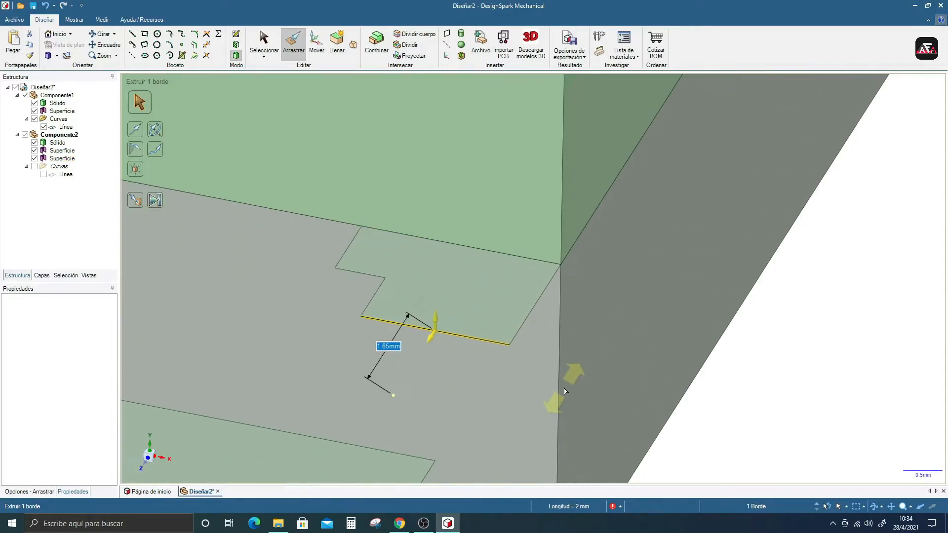
scroll(543, 374, "down", 4)
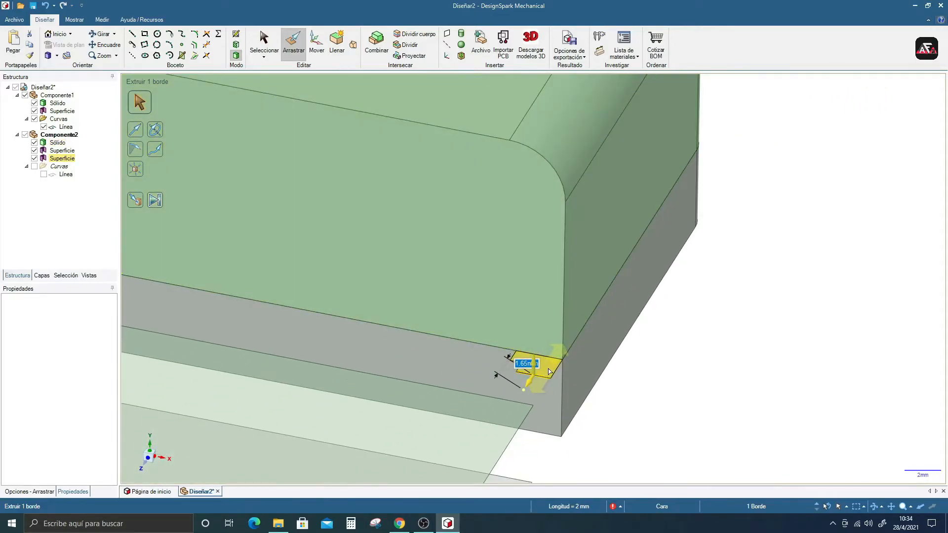
Try pulling the reduced profile face straight upward, and undo the pull.
left_click(549, 370)
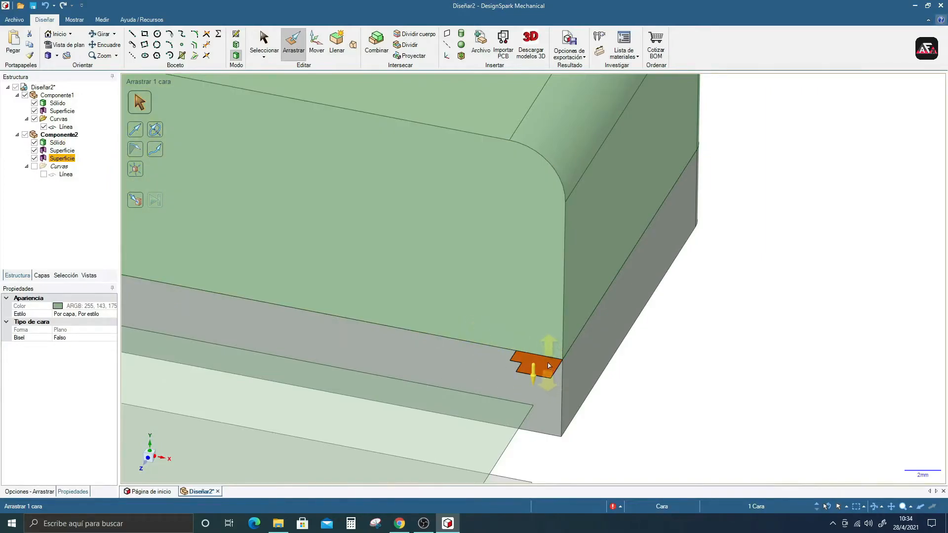
left_click_drag(550, 366, 549, 270)
key("ctrl+z")
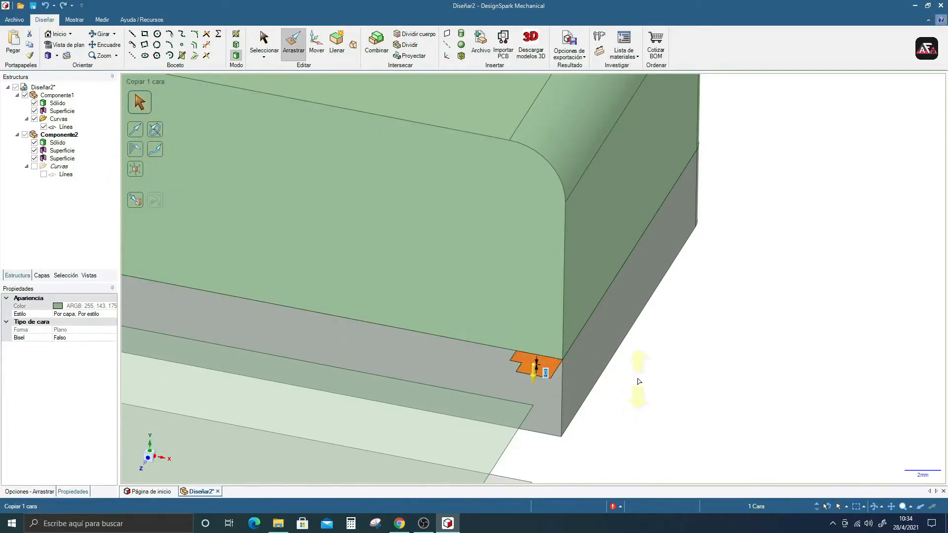
Sweep the reduced profile along the block's front corner edge and top edge chain with a full pull.
left_click(155, 153)
left_click(565, 226)
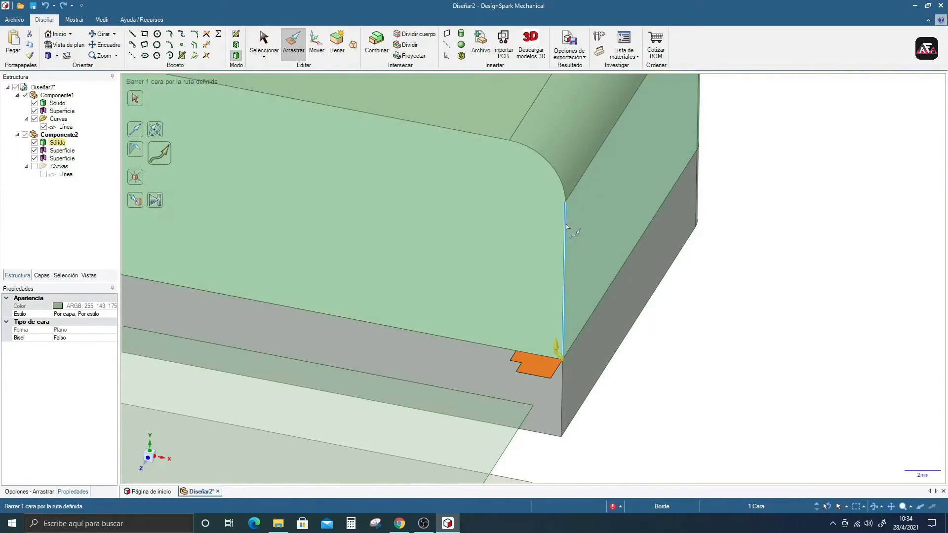
scroll(565, 231, "down", 5)
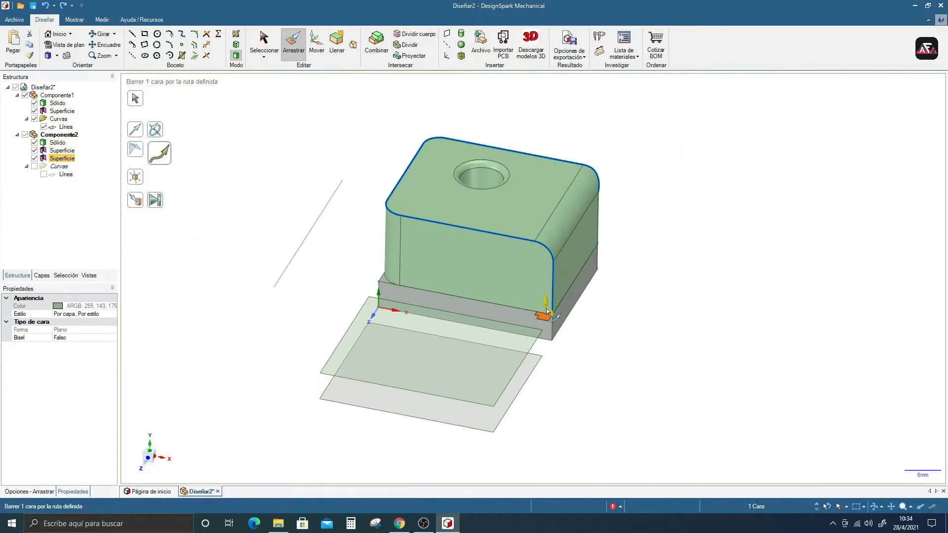
scroll(558, 301, "up", 3)
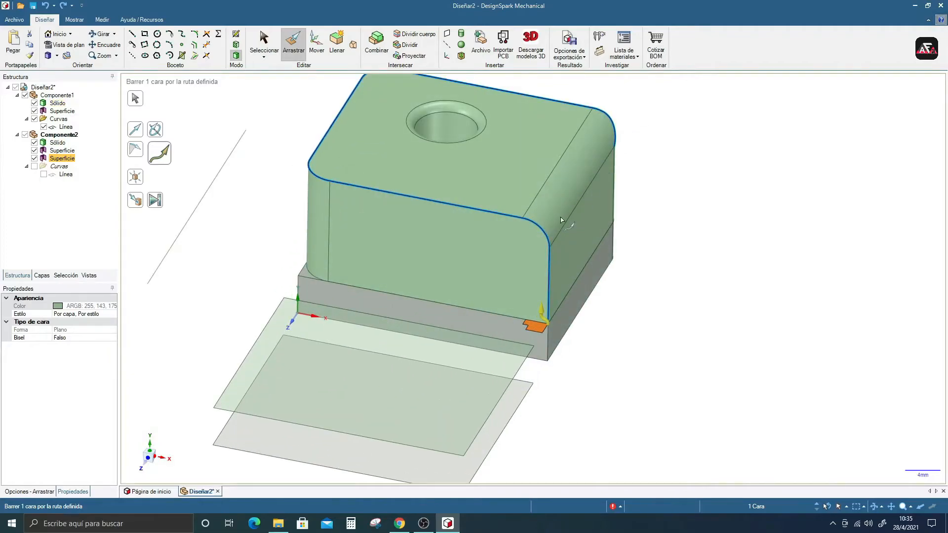
left_click(157, 201)
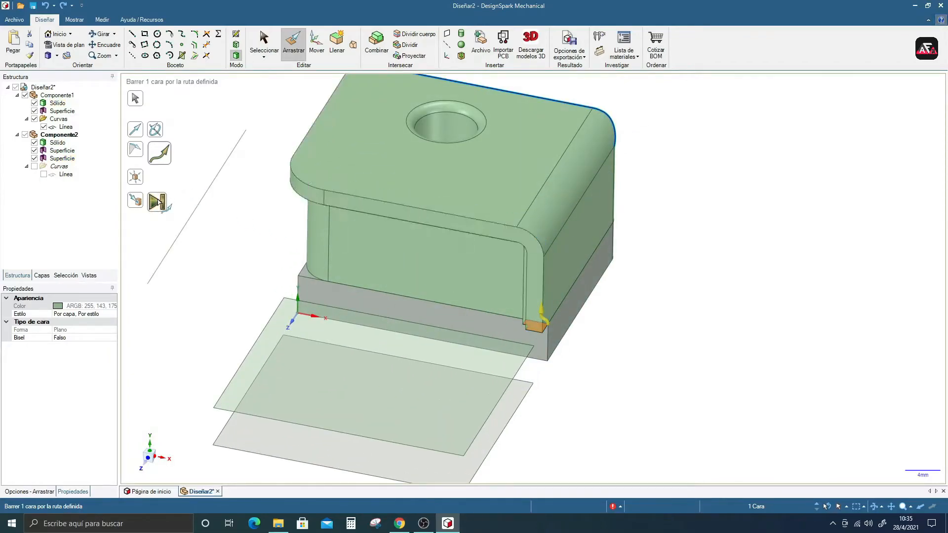
Examine the swept stepped lip along the block's upper edges, including its underside and rear rounded end, from several sides.
middle_click_drag(455, 202, 691, 191)
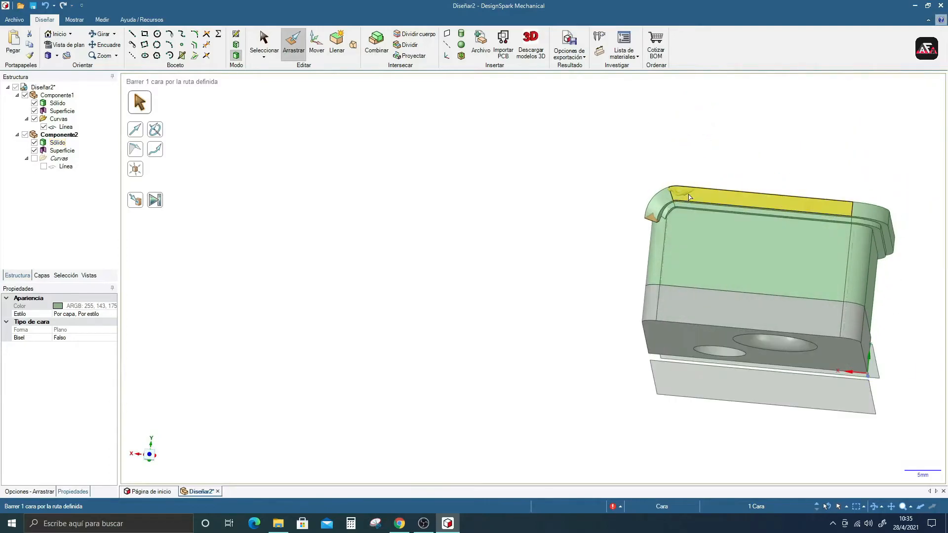
middle_click_drag(640, 216, 706, 216)
scroll(691, 207, "up", 5)
scroll(632, 212, "down", 4)
middle_click_drag(607, 207, 634, 246)
scroll(528, 271, "up", 6)
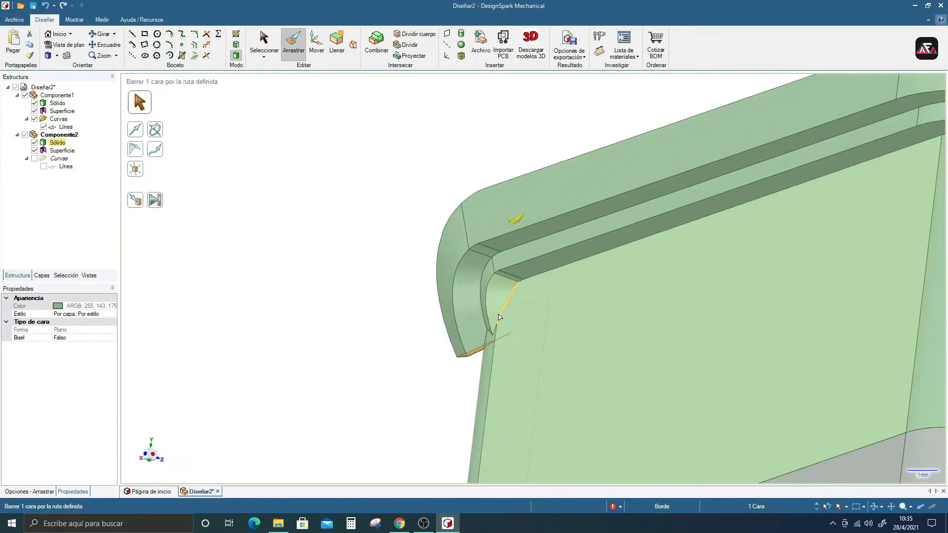
middle_click_drag(528, 271, 520, 294)
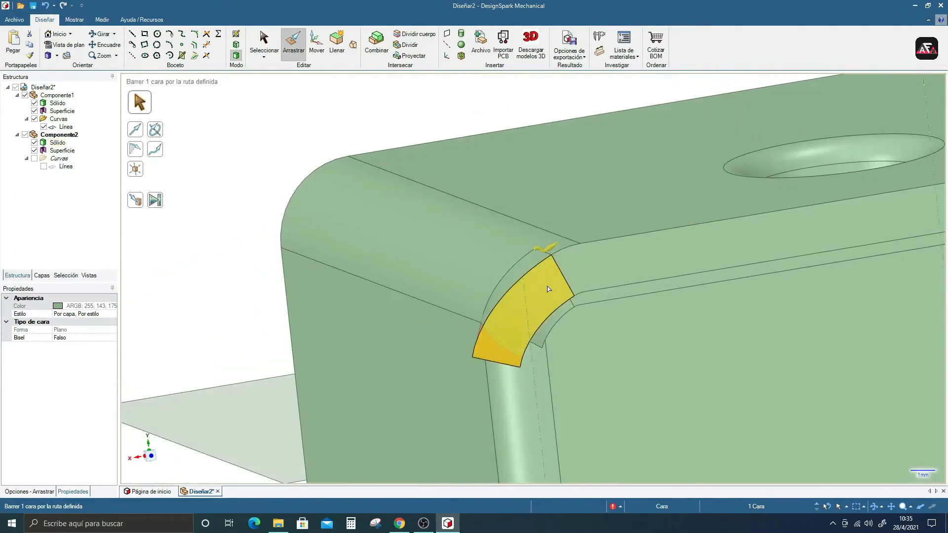
scroll(519, 294, "up", 1)
scroll(518, 296, "down", 6)
middle_click_drag(420, 301, 462, 331)
scroll(413, 294, "up", 1)
scroll(413, 294, "down", 1)
middle_click_drag(312, 277, 553, 325, "shift")
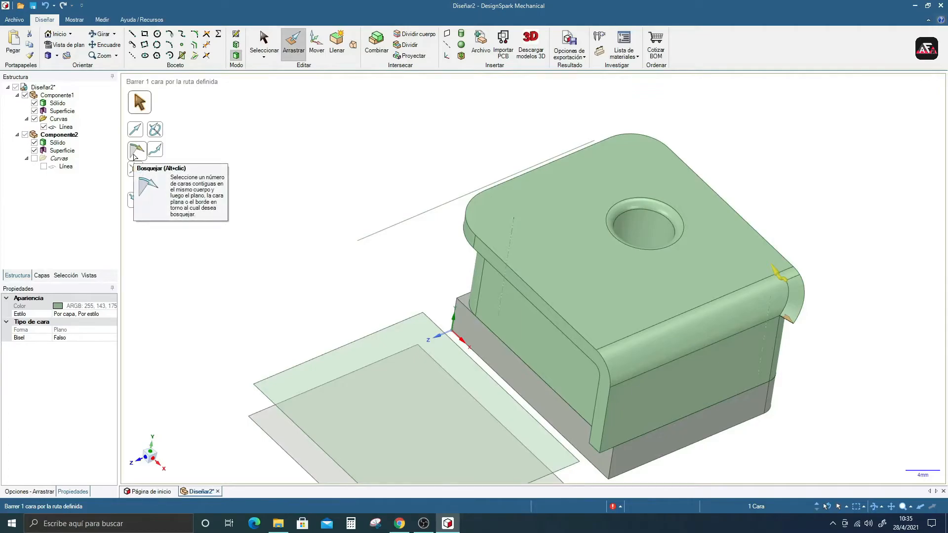
middle_click_drag(274, 197, 273, 171)
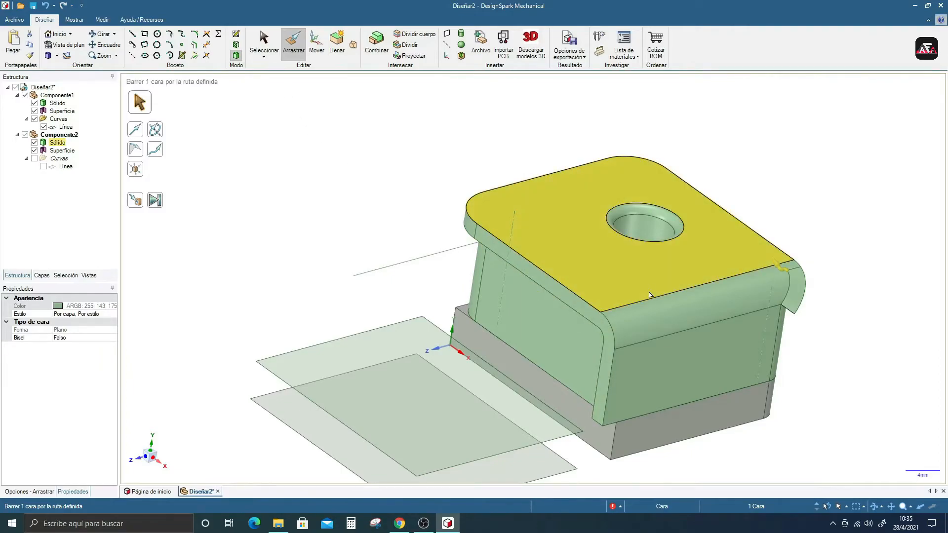
scroll(649, 295, "up", 3)
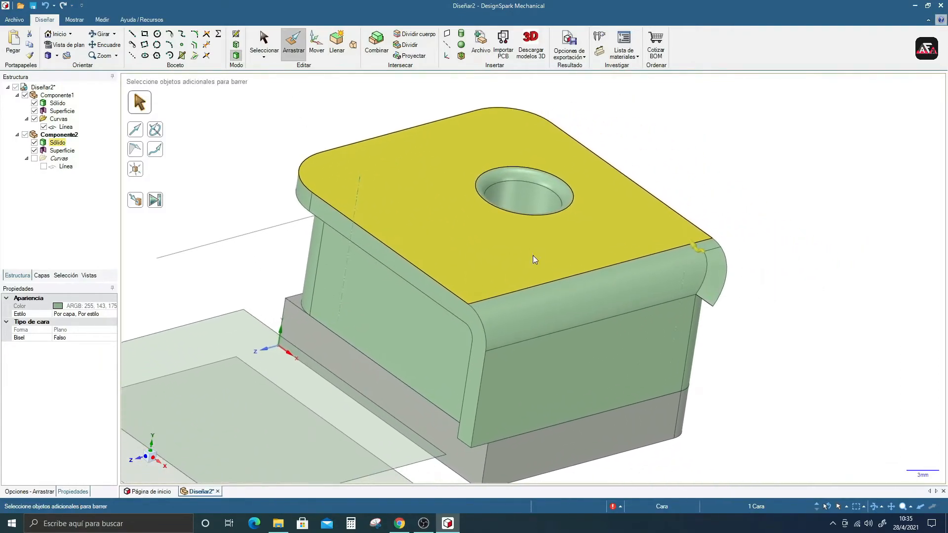
scroll(533, 255, "down", 2)
left_click(692, 241)
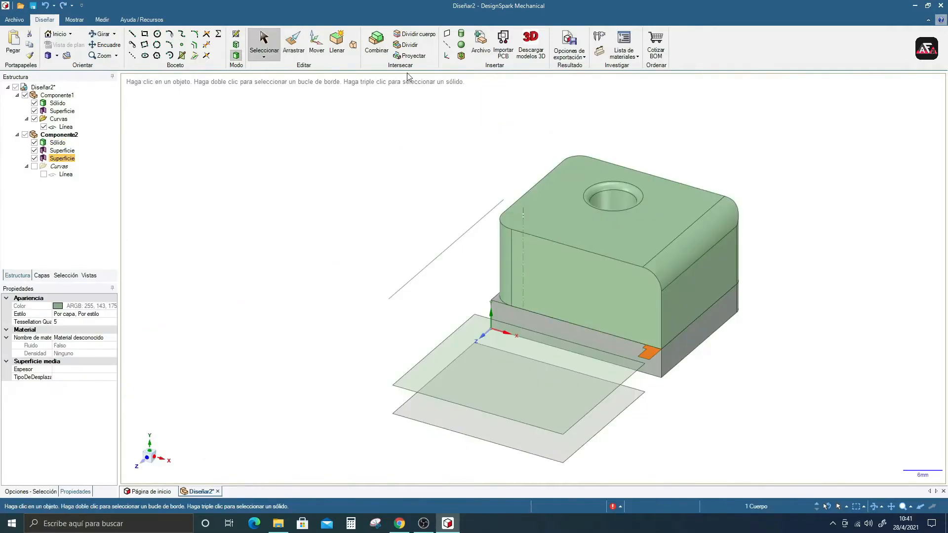
Delete the loose surfaces and curves from Componente1 and Componente2, keeping only the solids.
left_click(45, 161)
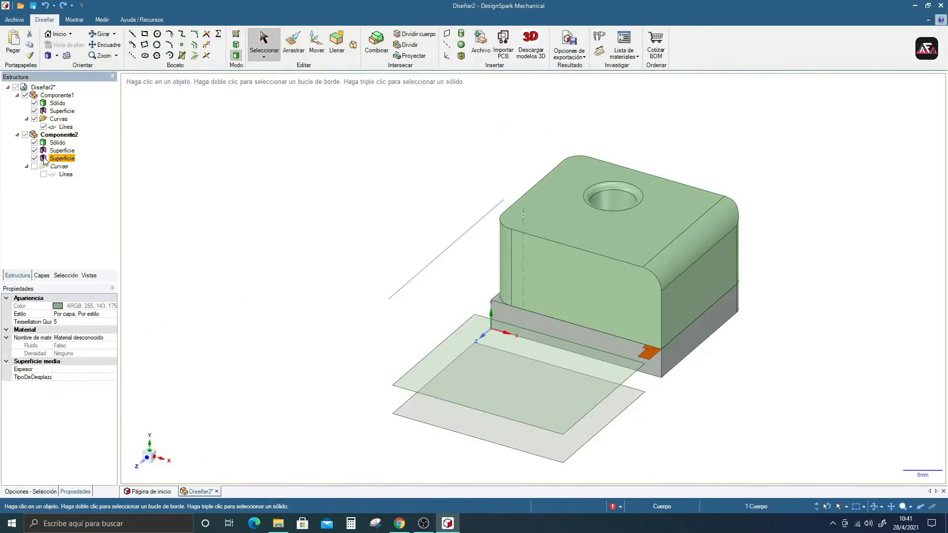
key("Delete")
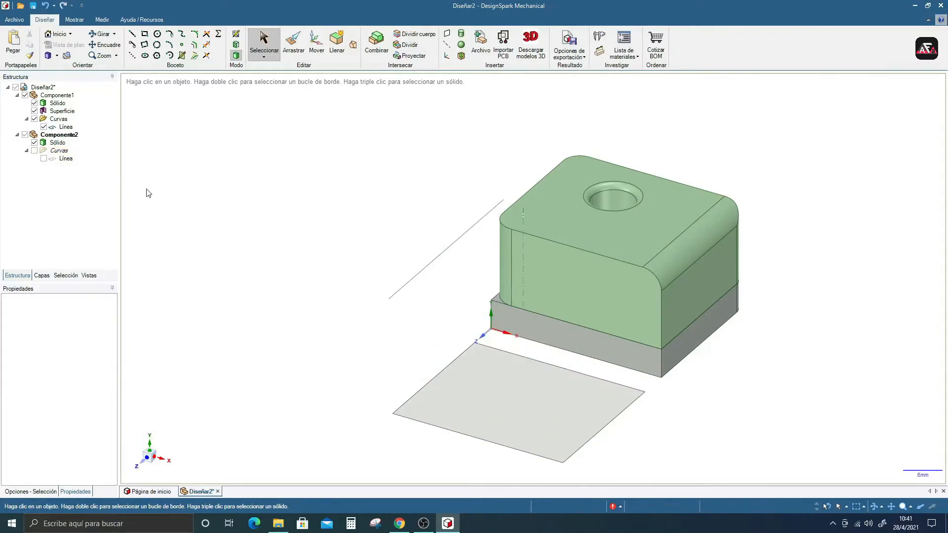
left_click(59, 119)
key("Delete")
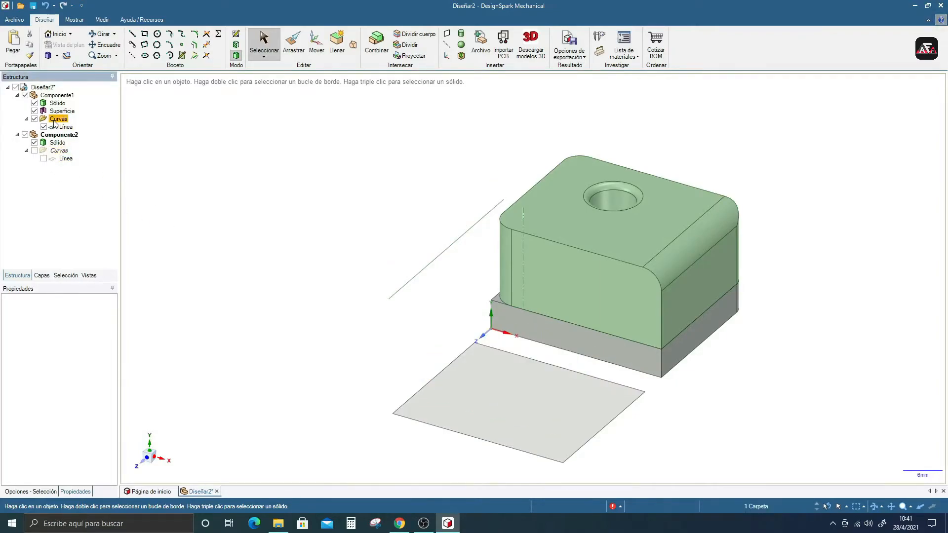
left_click(60, 111)
key("Delete")
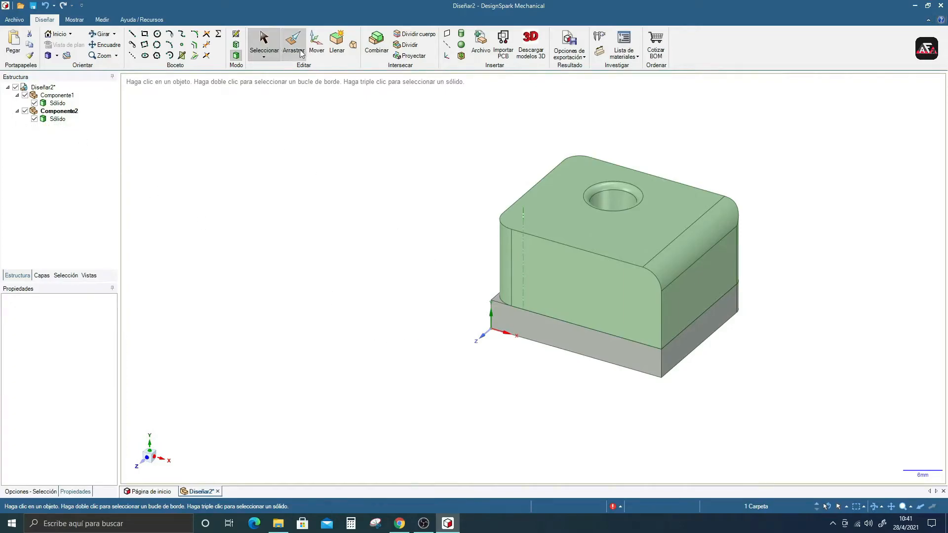
Move Componente2 straight up about 15.47 mm off the base plate with the Move tool.
left_click(317, 43)
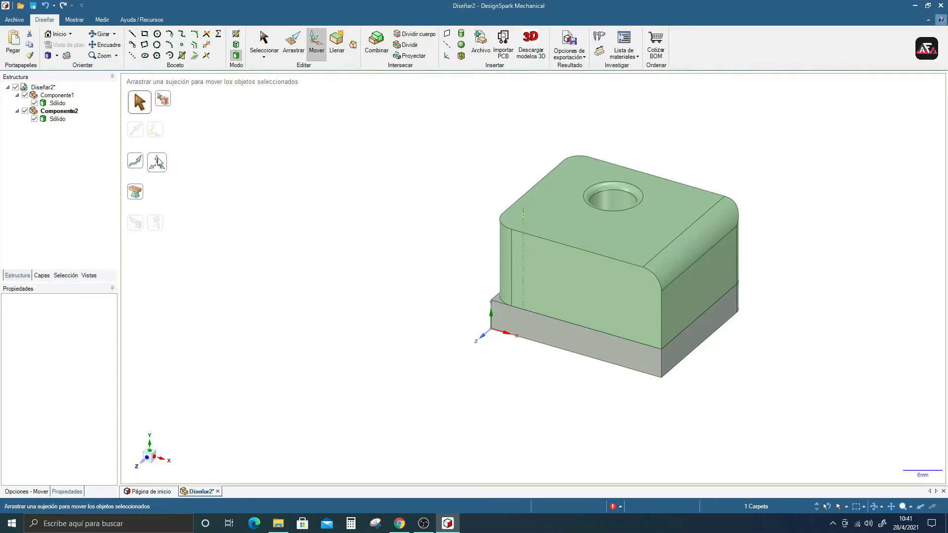
left_click(58, 119)
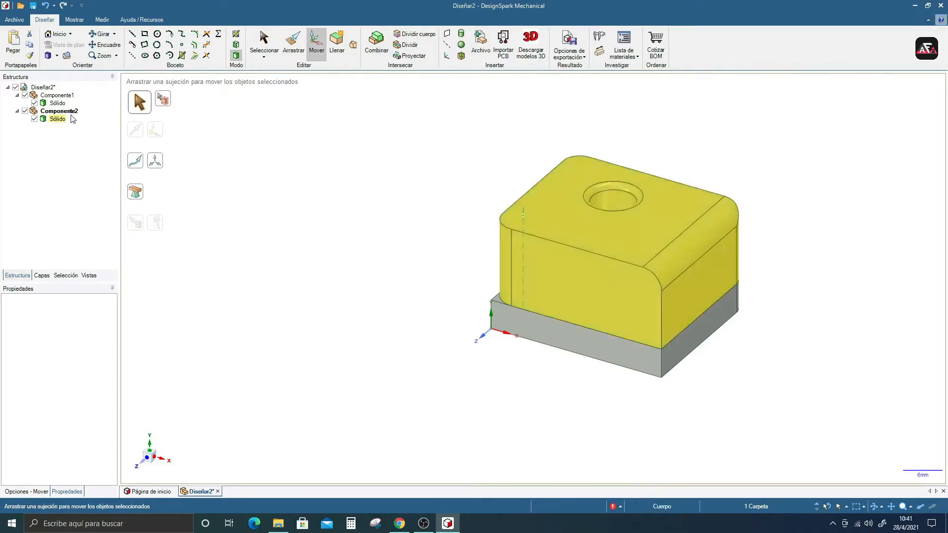
left_click(70, 113)
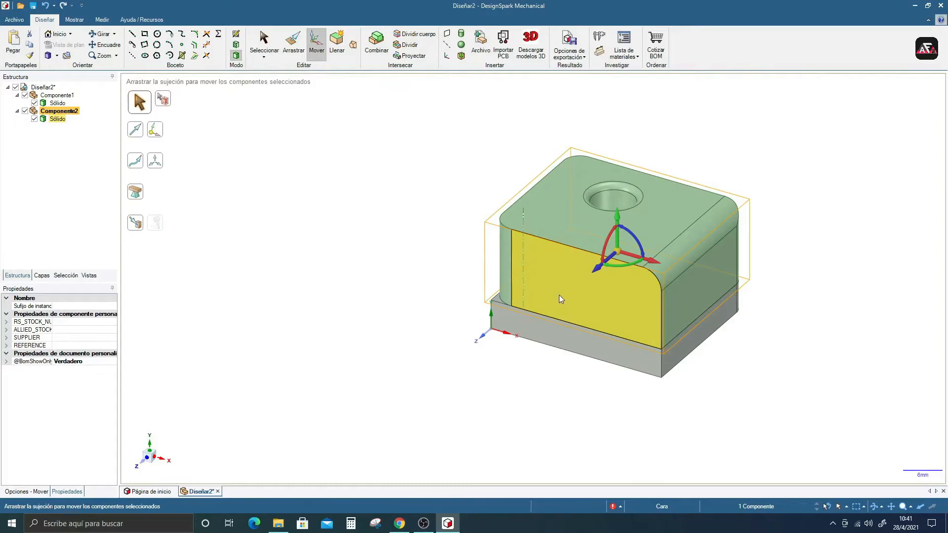
middle_click_drag(551, 274, 543, 253)
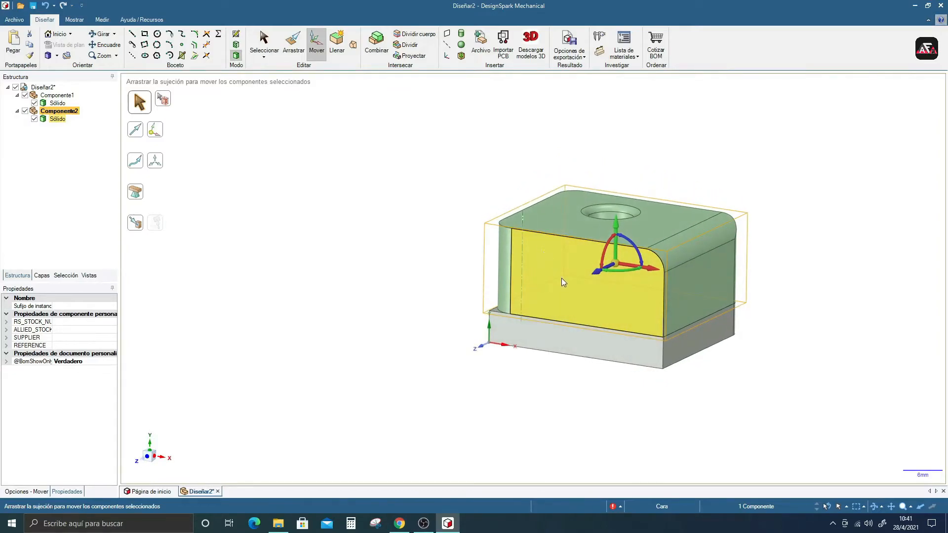
scroll(564, 284, "up", 1)
middle_click_drag(526, 260, 430, 280, "shift")
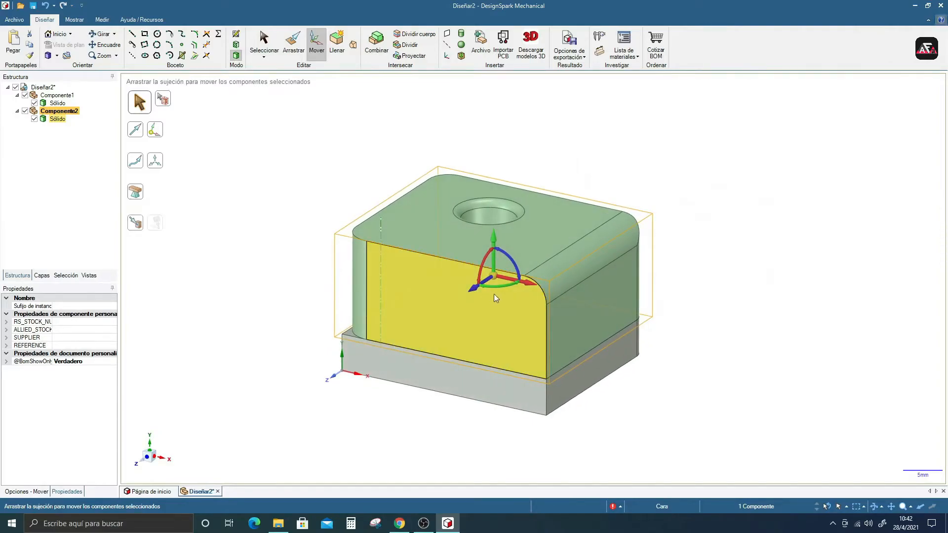
scroll(481, 258, "down", 1)
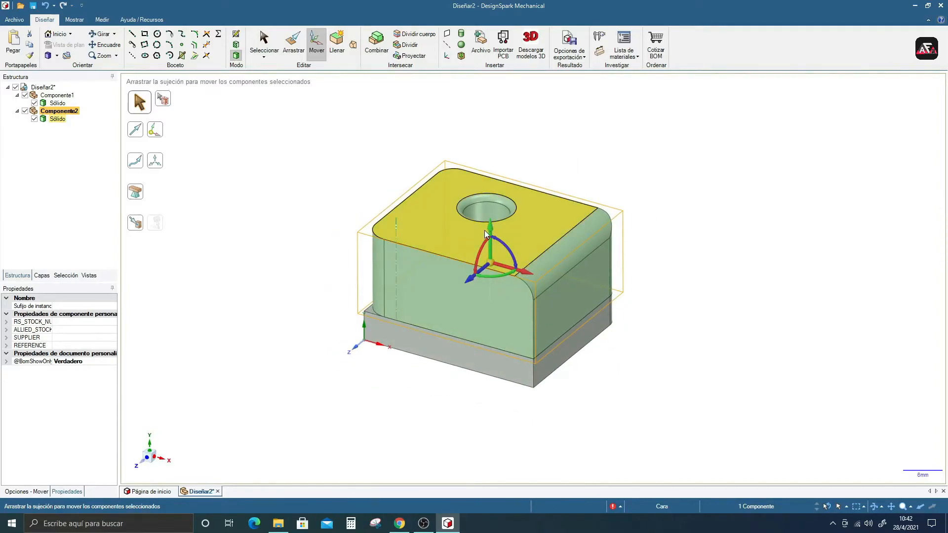
left_click_drag(491, 229, 516, 184)
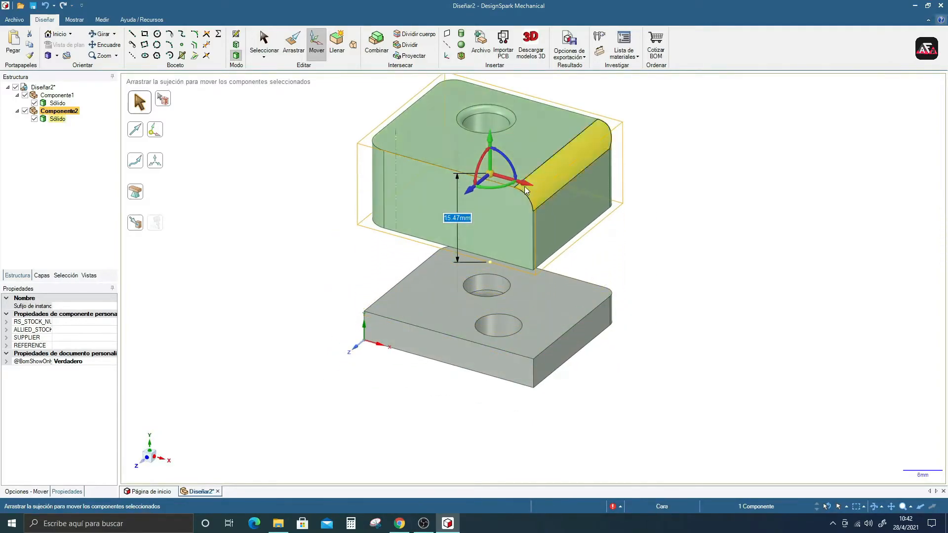
key("Escape")
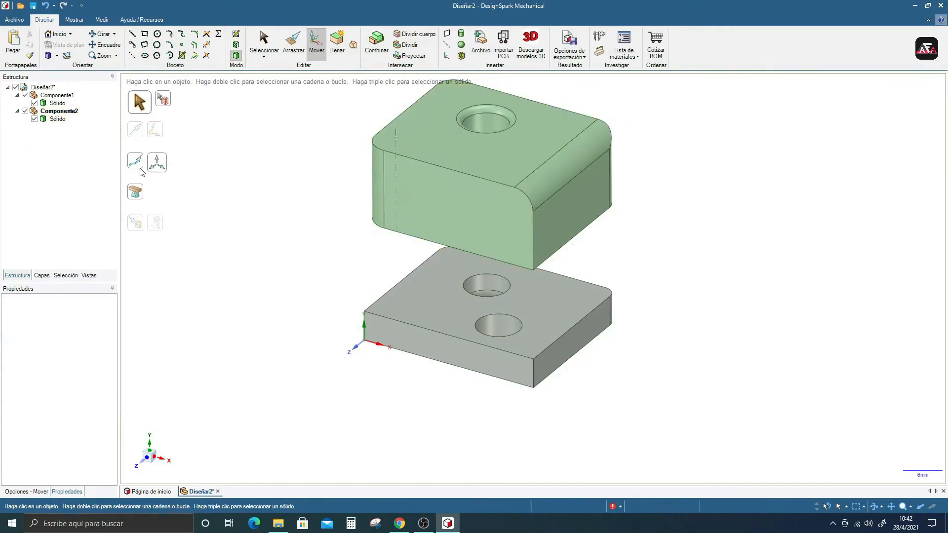
Shift Componente2 sideways along the X axis, try rotating it about 29° around Z, and undo the rotation.
left_click(71, 111)
left_click_drag(522, 186, 594, 169)
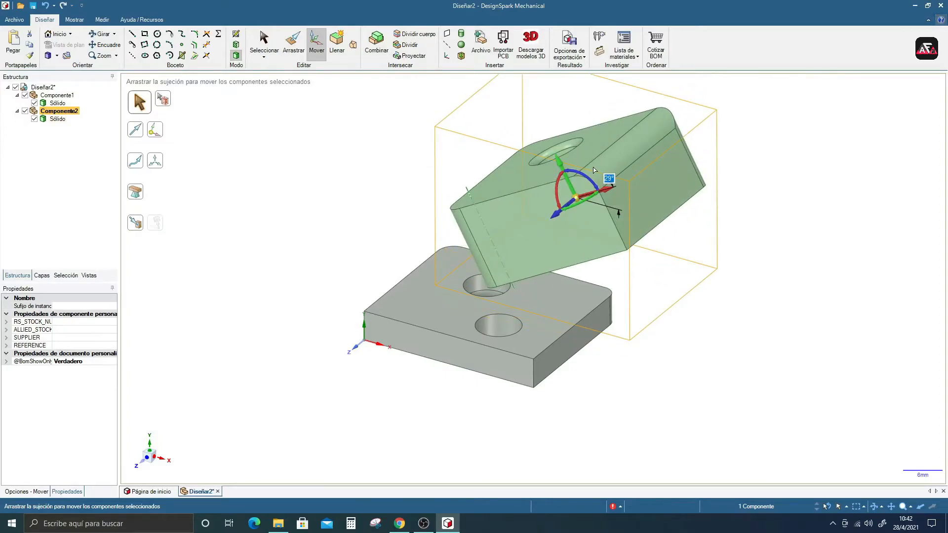
left_click_drag(593, 170, 594, 171)
key("ctrl+z")
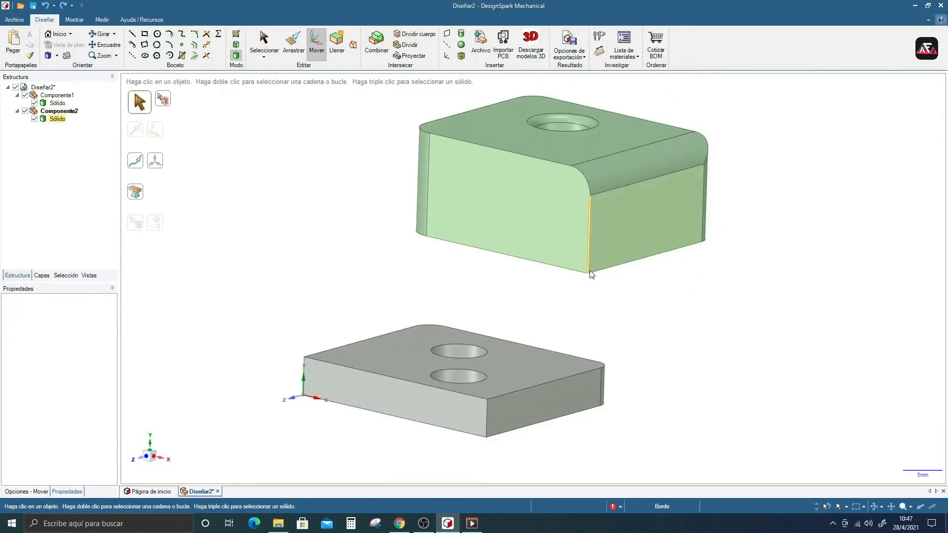
Move the upper block's front face outward about 1.88 mm, try moving it back inward, and undo the inward move.
middle_click_drag(587, 273, 575, 288)
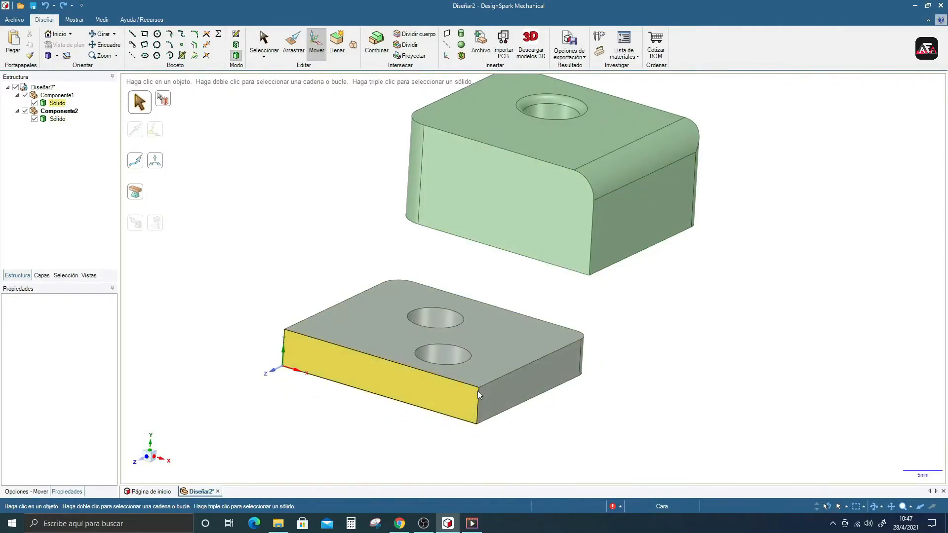
scroll(476, 390, "up", 3)
scroll(480, 382, "down", 4)
middle_click_drag(387, 312, 390, 278)
middle_click_drag(472, 273, 467, 289)
middle_click_drag(378, 233, 381, 230)
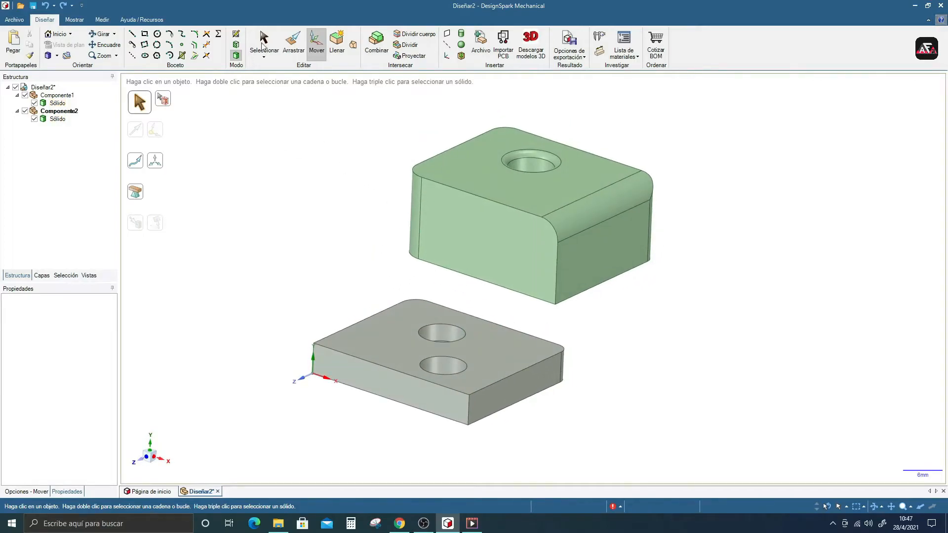
left_click(58, 111)
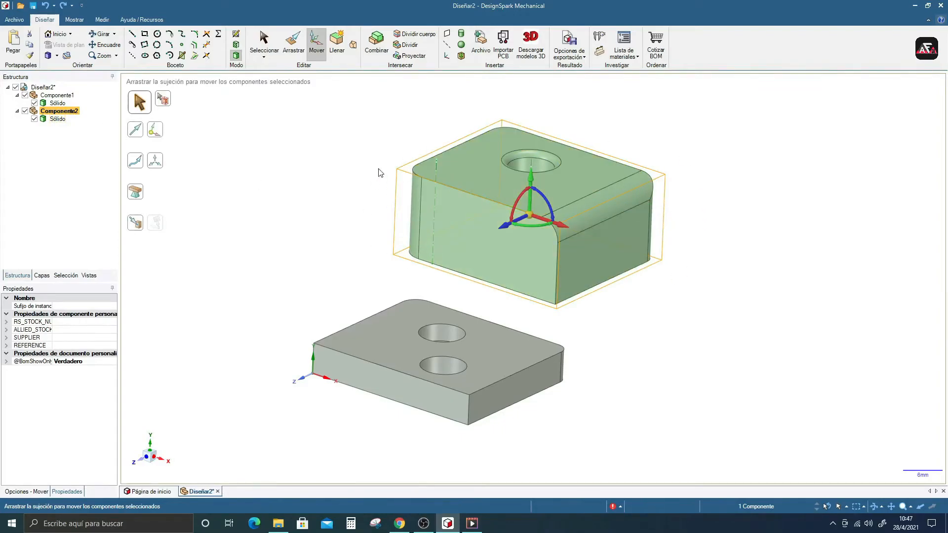
left_click(460, 238)
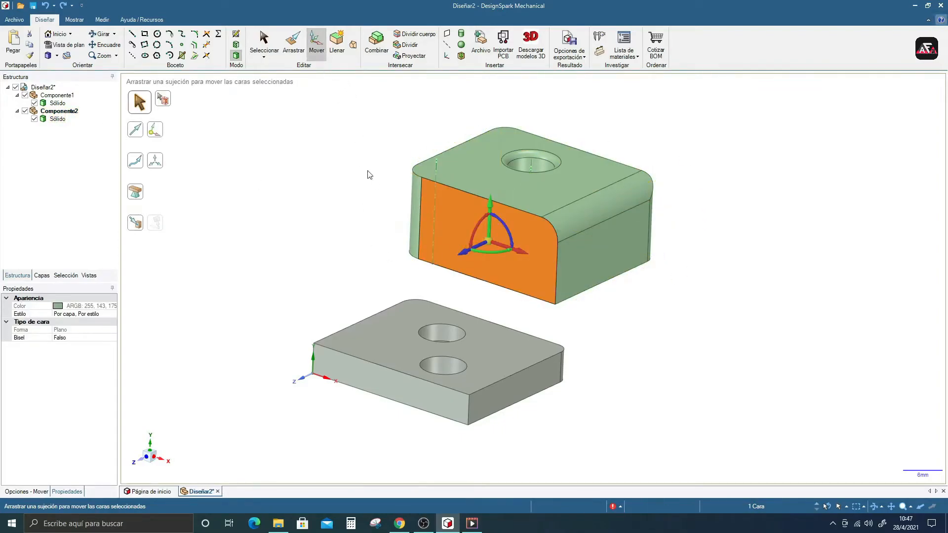
left_click_drag(461, 253, 480, 199)
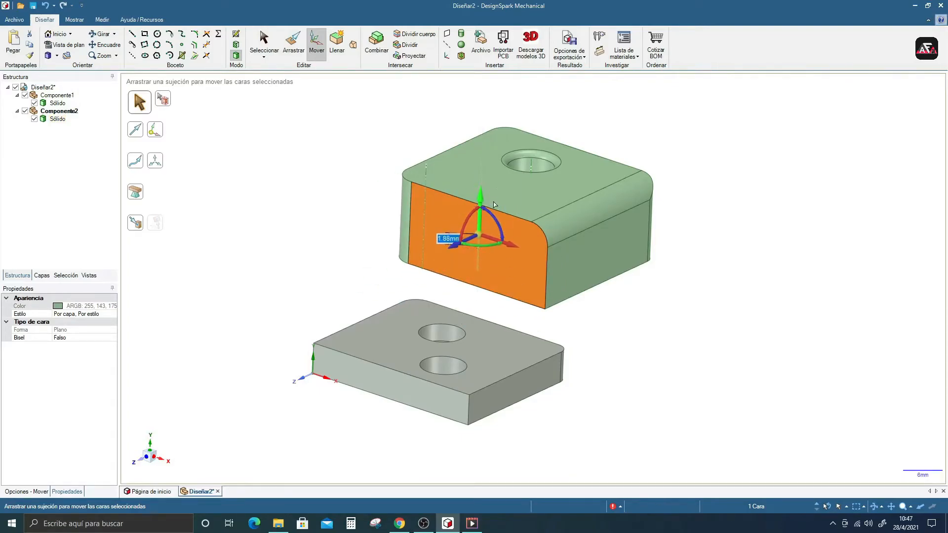
left_click_drag(455, 247, 462, 244)
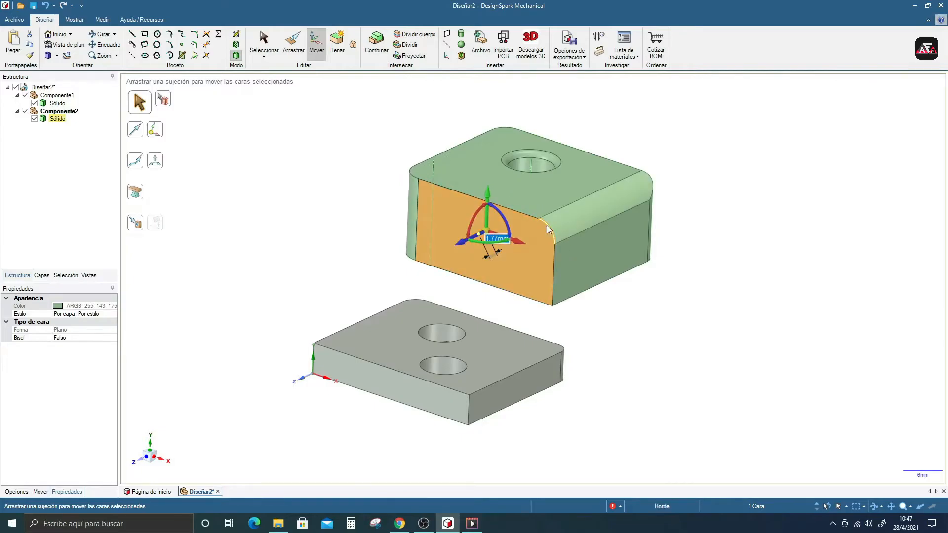
key("ctrl+z")
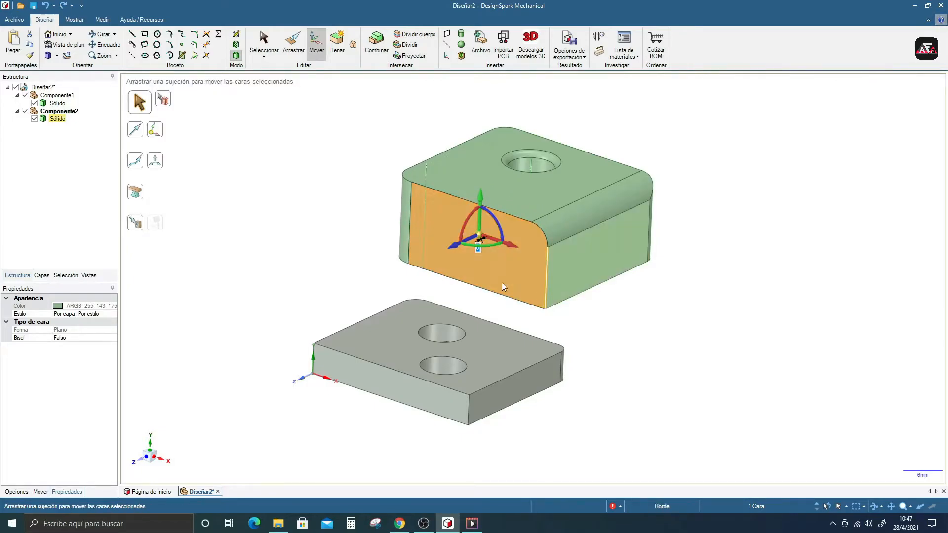
Anchor the Move handle at Componente2's lower front corner and shift the component back about 17.89 mm along X.
left_click(59, 110)
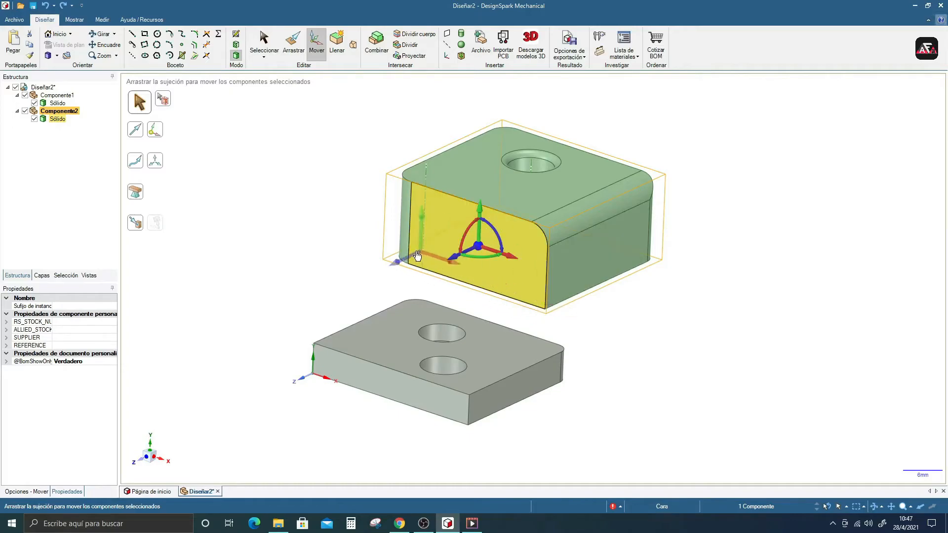
left_click(546, 309)
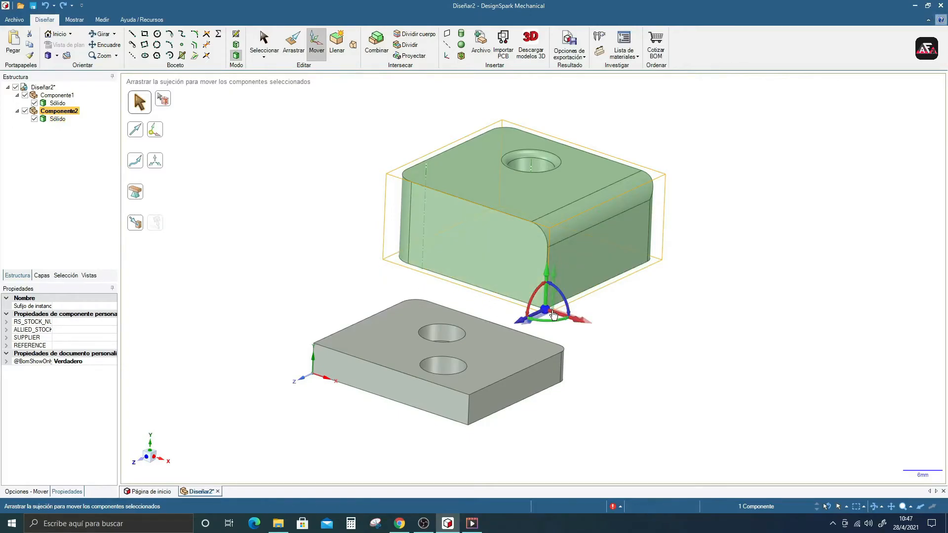
left_click_drag(580, 323, 449, 310)
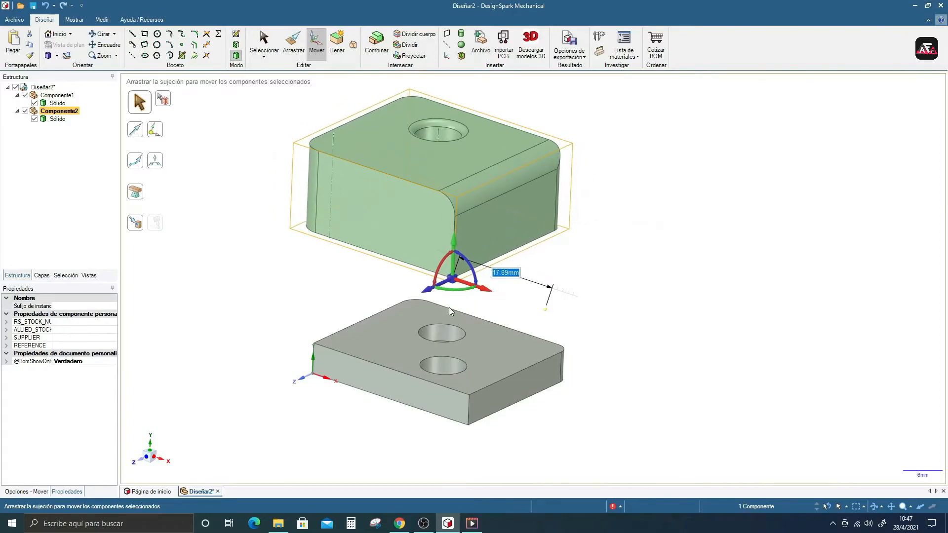
Align Componente2 with the base plate's side face using Up To, and adjust its height above the plate.
left_click(144, 226)
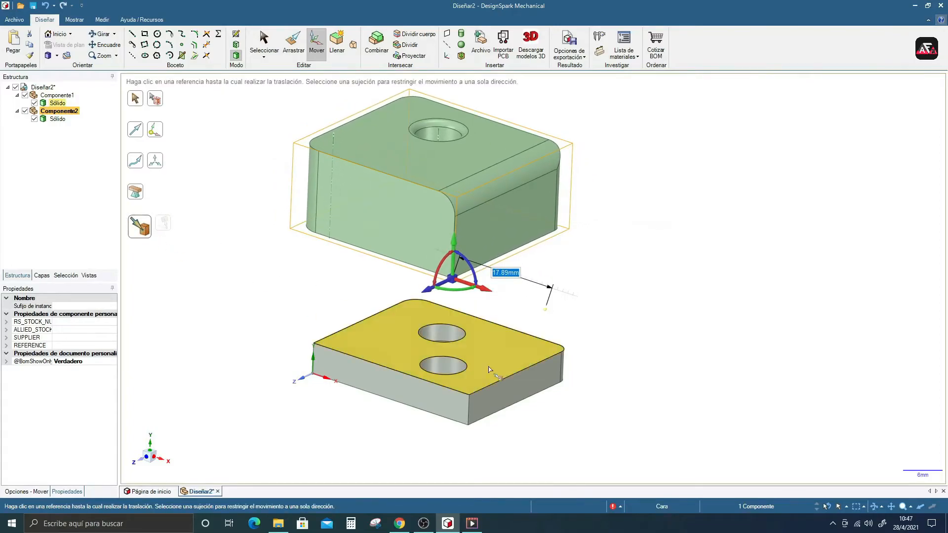
left_click(514, 392)
middle_click_drag(502, 339, 467, 308)
left_click_drag(461, 145, 462, 147)
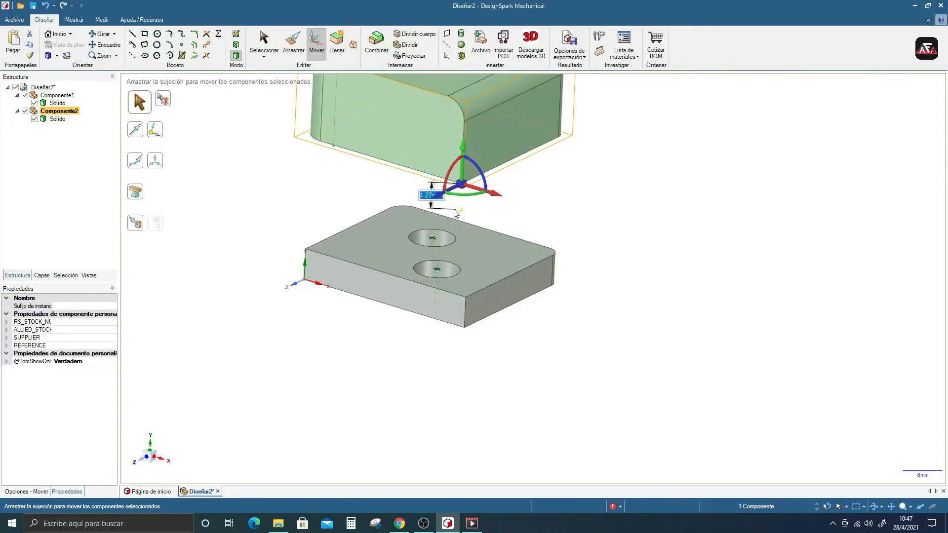
Snap Componente2's lower front corner onto the base plate's matching upper front corner with Up To.
left_click(468, 180)
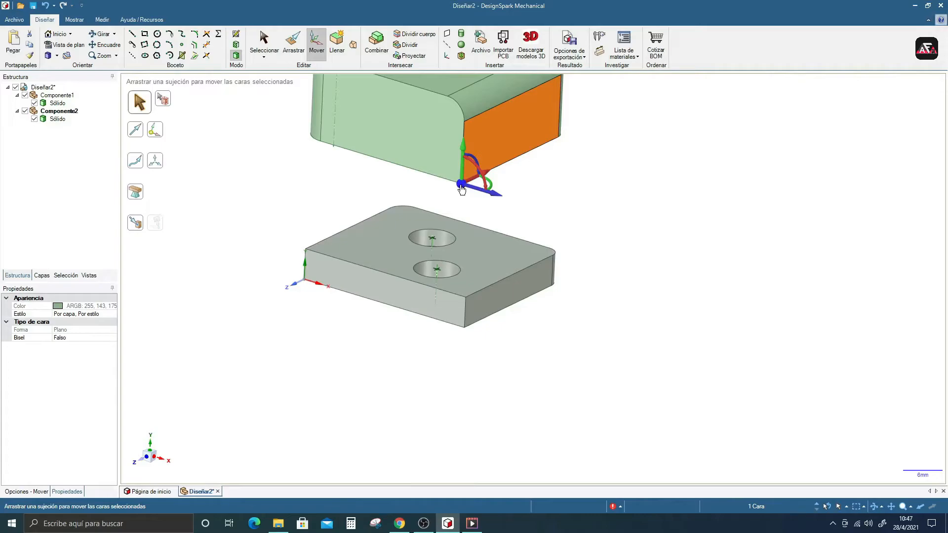
left_click(138, 226)
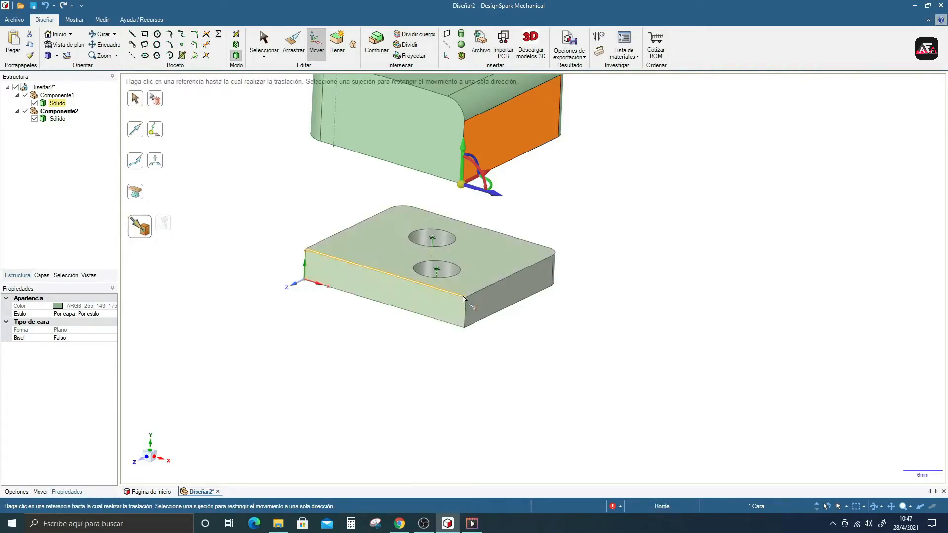
left_click(59, 111)
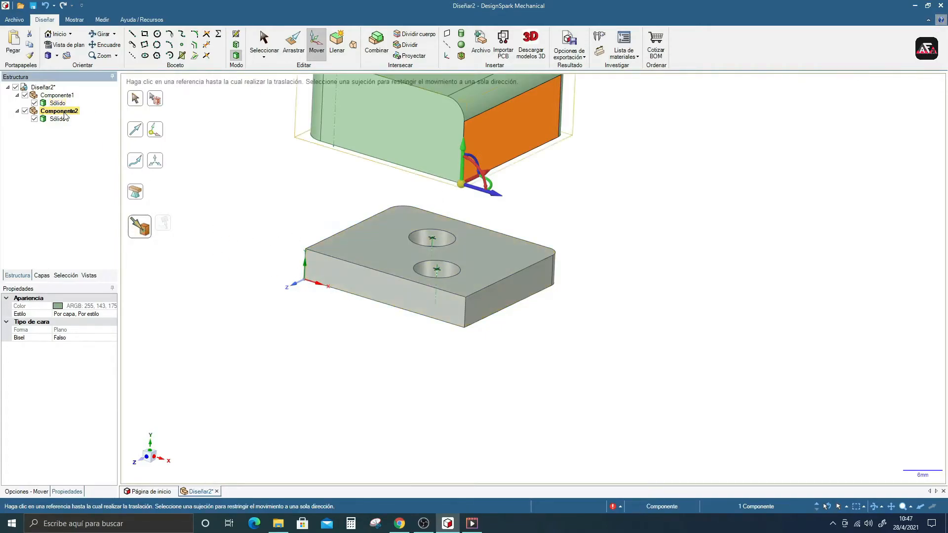
left_click_drag(438, 102, 462, 184)
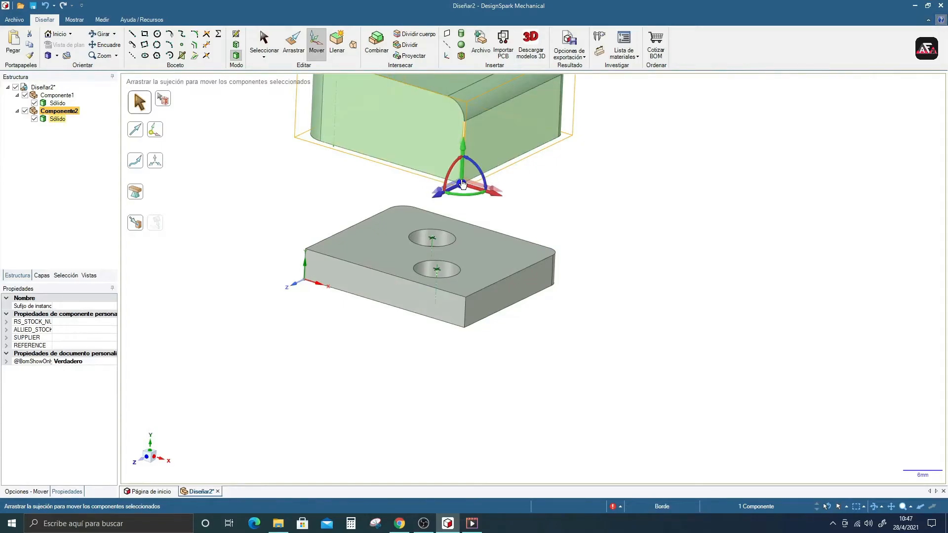
left_click(132, 227)
left_click(466, 298)
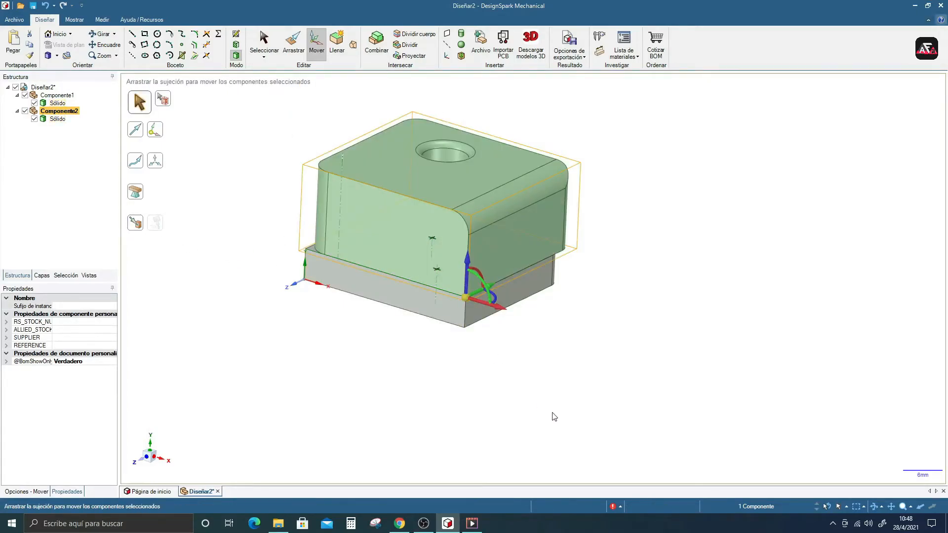
Raise Componente2 vertically off the base plate and adjust the lift to about 4.68 mm.
scroll(478, 267, "up", 3)
middle_click_drag(479, 267, 523, 335)
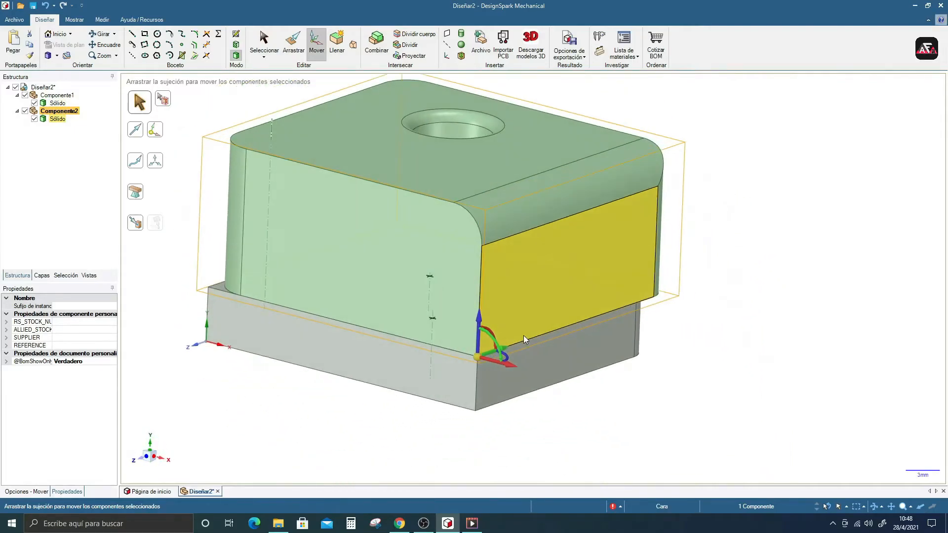
left_click_drag(478, 324, 478, 245)
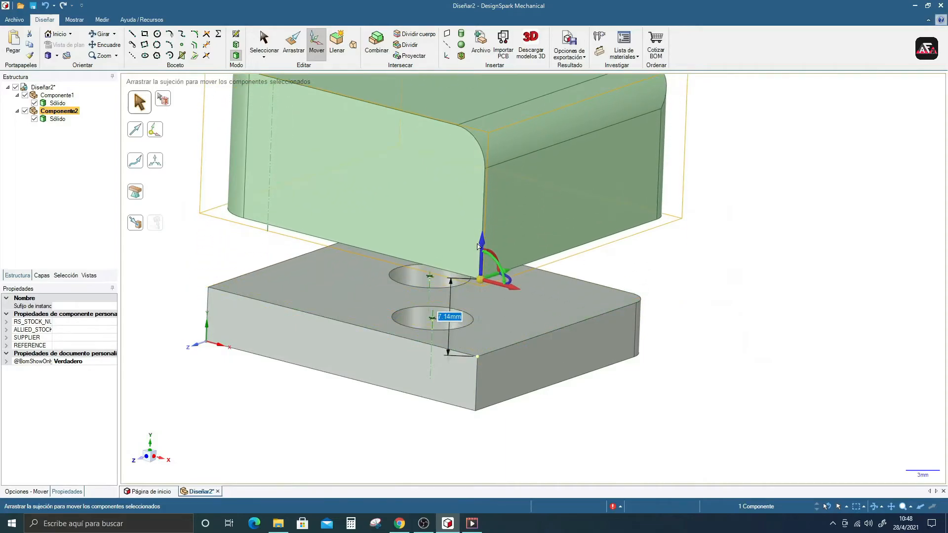
key("BackSpace")
key("BackSpace")
key("BackSpace")
left_click(481, 249)
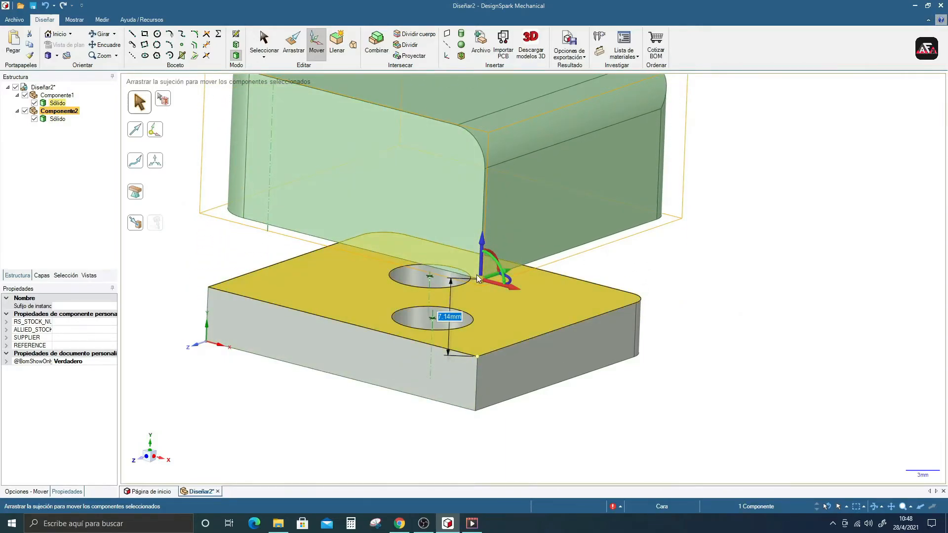
left_click_drag(482, 243, 453, 340)
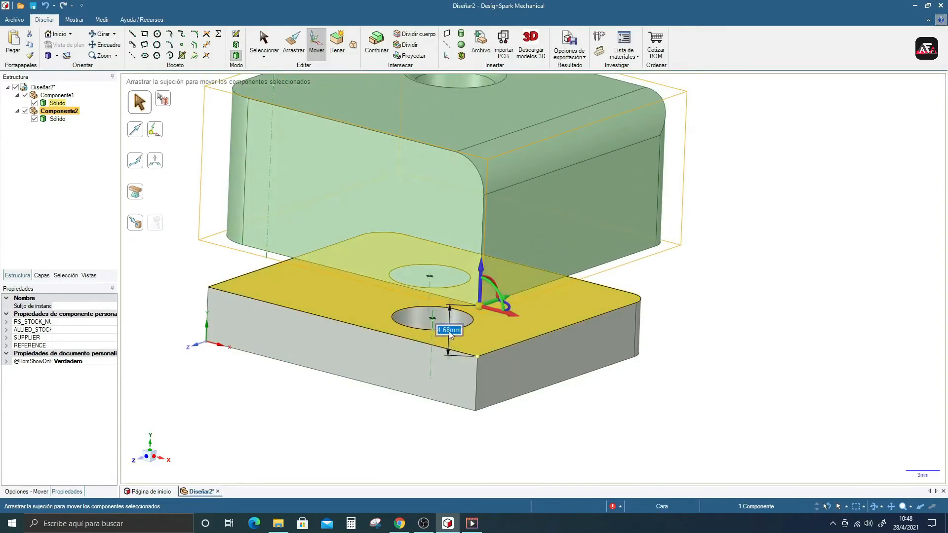
Set Componente2's vertical lift above the base plate to 5 mm.
type("5")
key("Return")
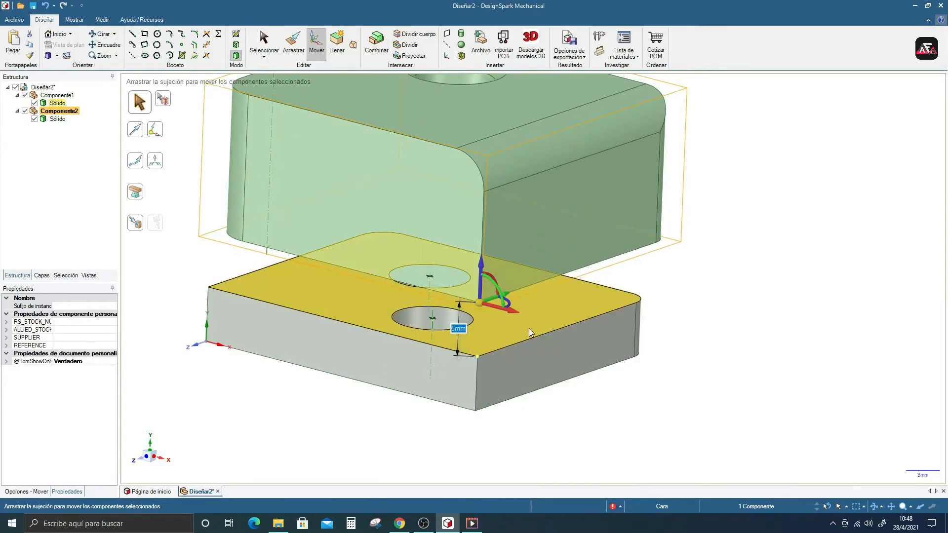
scroll(529, 328, "down", 2)
middle_click_drag(515, 310, 508, 337)
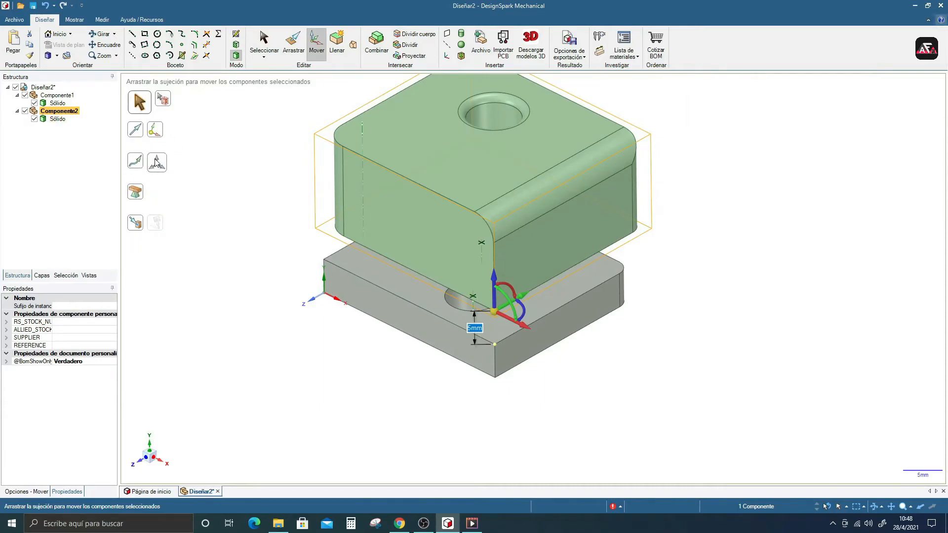
middle_click_drag(412, 272, 420, 246)
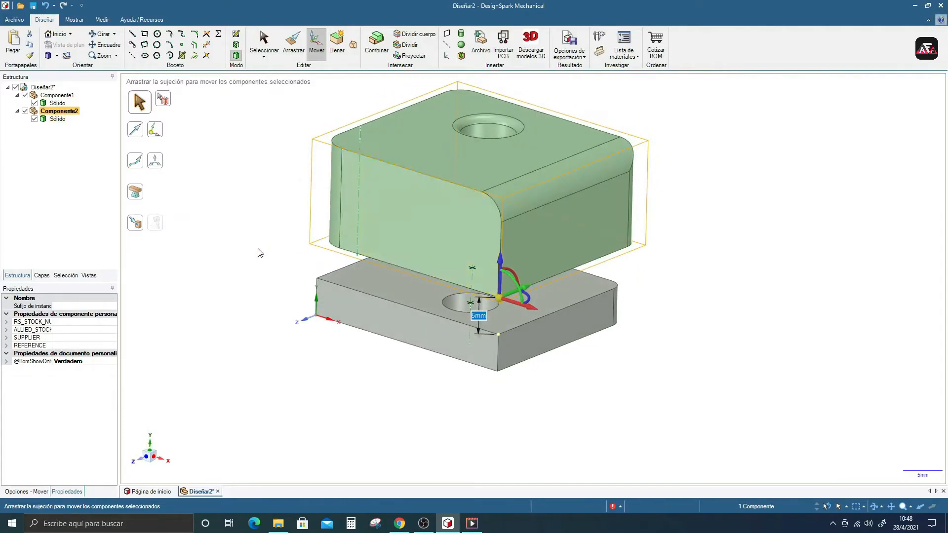
left_click(694, 362)
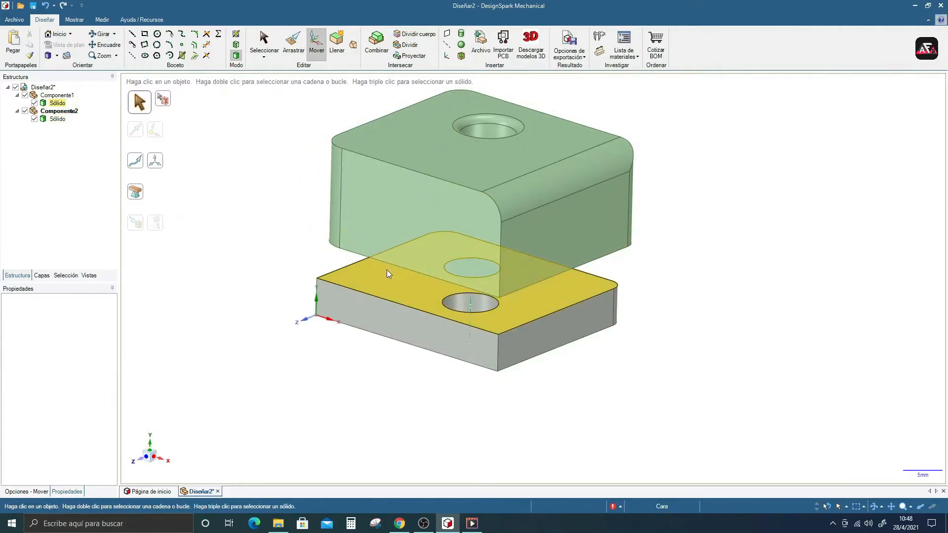
Move Componente2 a short distance along the base plate's upper side edge, using that edge as the movement trajectory.
scroll(403, 245, "up", 2)
middle_click_drag(403, 244, 402, 285, "shift")
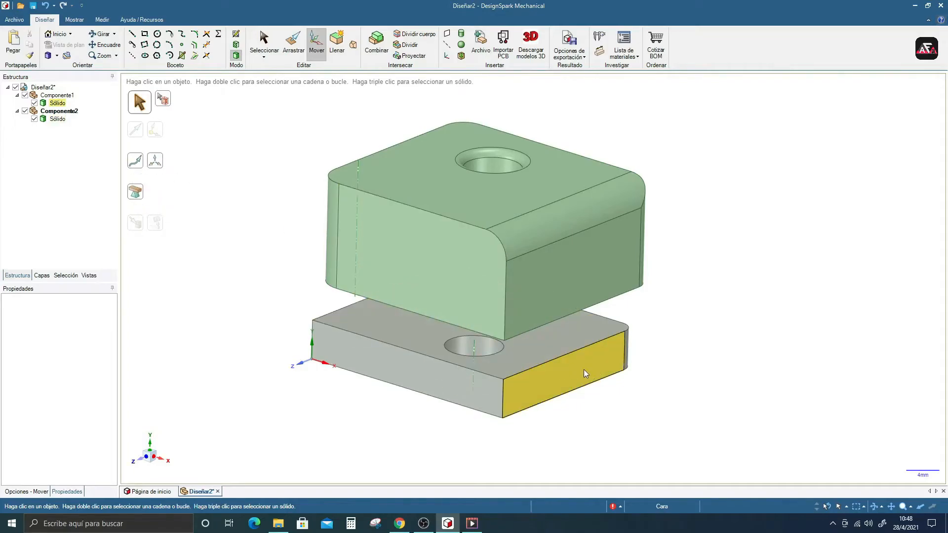
middle_click_drag(552, 342, 538, 356)
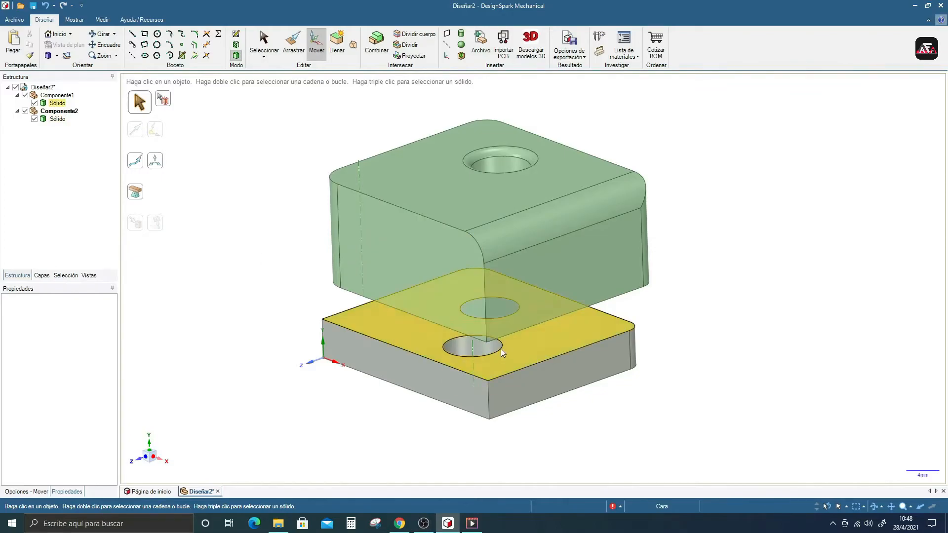
left_click(75, 119)
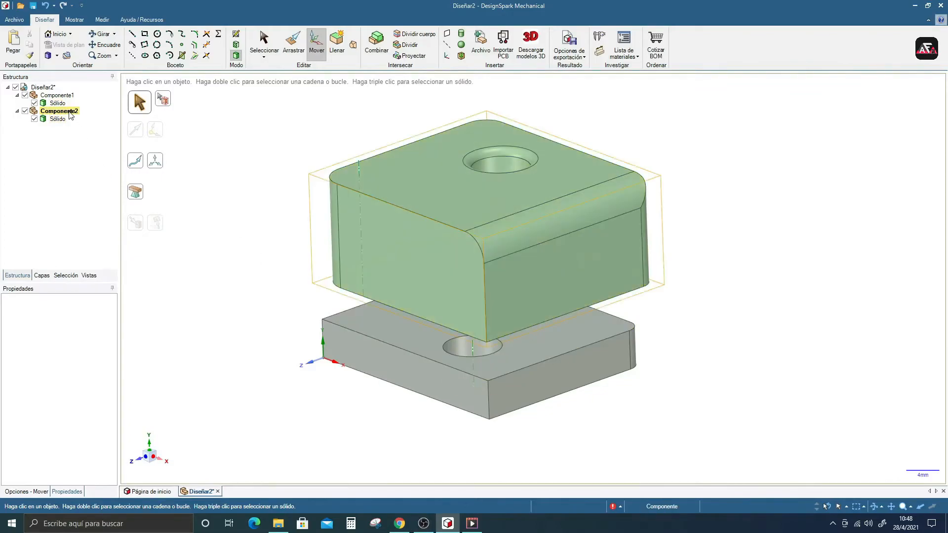
left_click(142, 163)
left_click(496, 380)
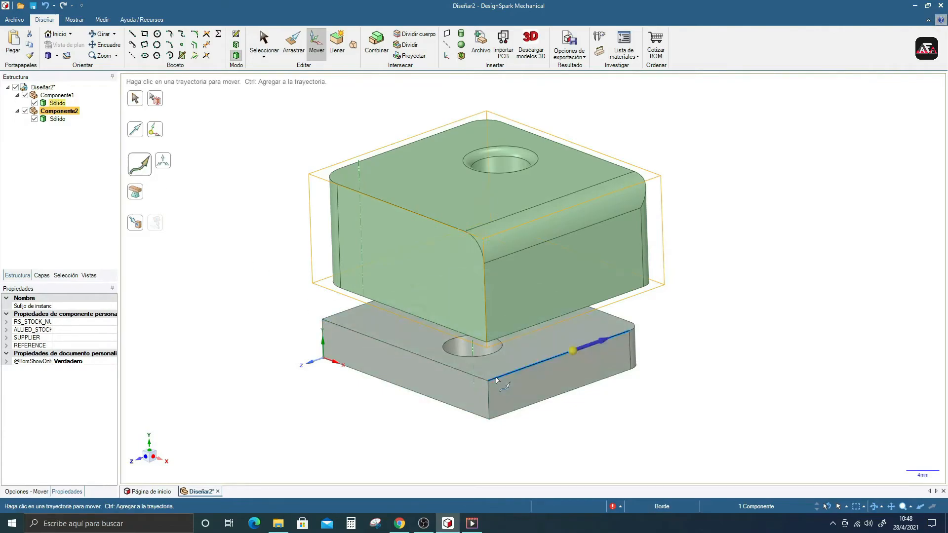
left_click(610, 346)
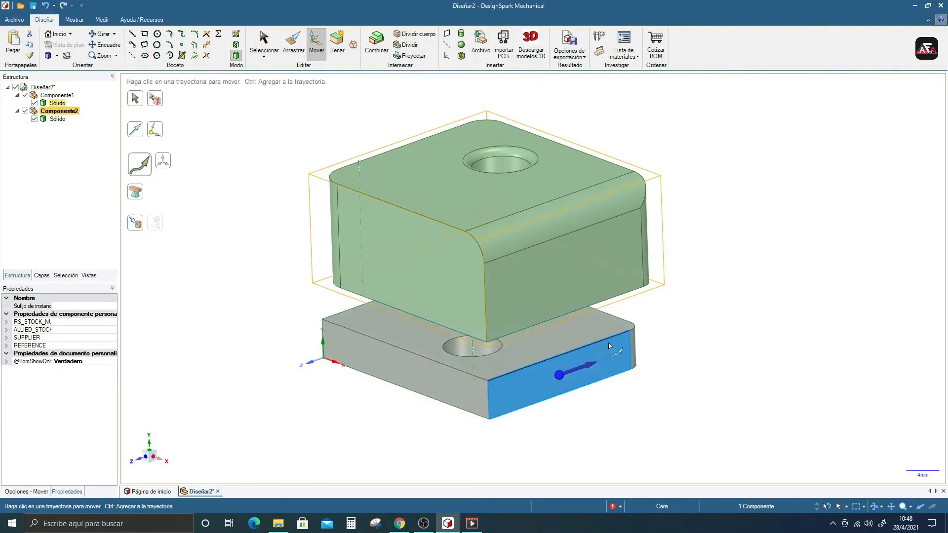
left_click_drag(588, 351, 607, 340)
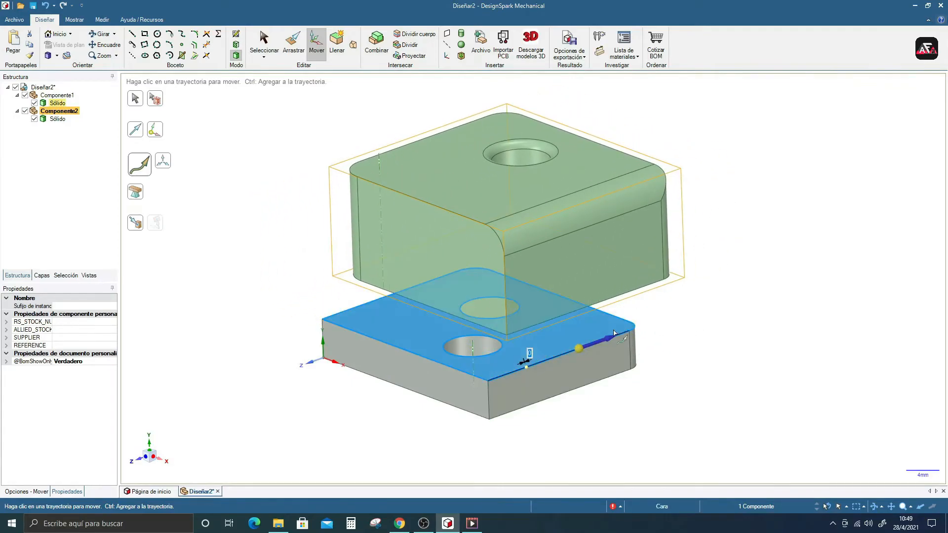
Extend the trajectory around the base plate's rounded corner onto the adjoining edge, and slide Componente2 back and forth along it.
scroll(594, 319, "up", 4)
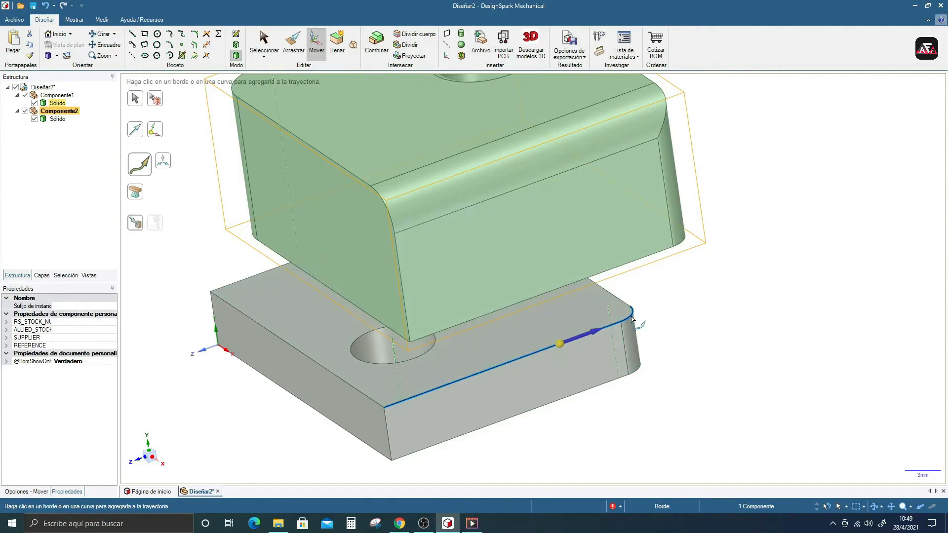
left_click(623, 302)
left_click(556, 345)
left_click_drag(579, 342, 776, 123)
middle_click_drag(700, 257, 647, 359)
left_click_drag(644, 340, 654, 249)
middle_click_drag(653, 248, 672, 423)
left_click_drag(654, 367, 562, 437)
middle_click_drag(523, 352, 487, 340)
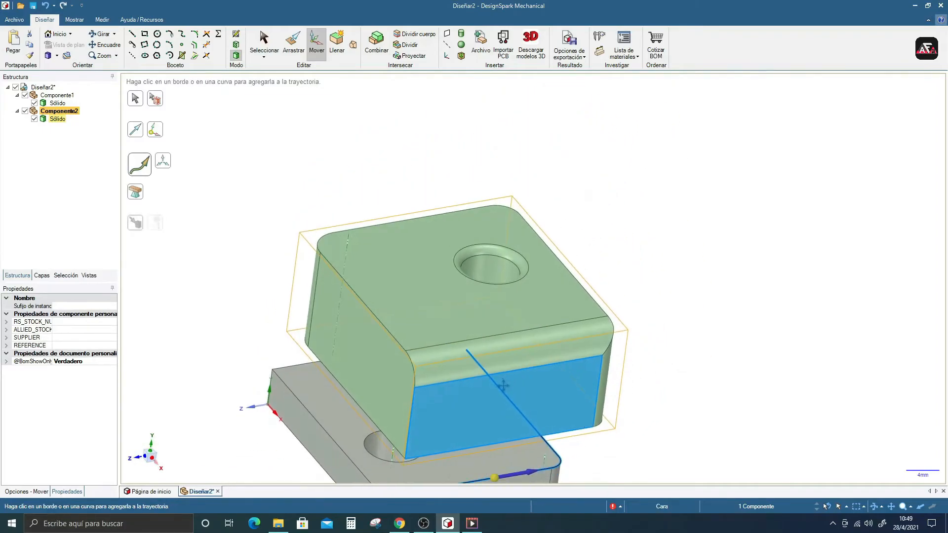
middle_click_drag(501, 390, 547, 315, "shift")
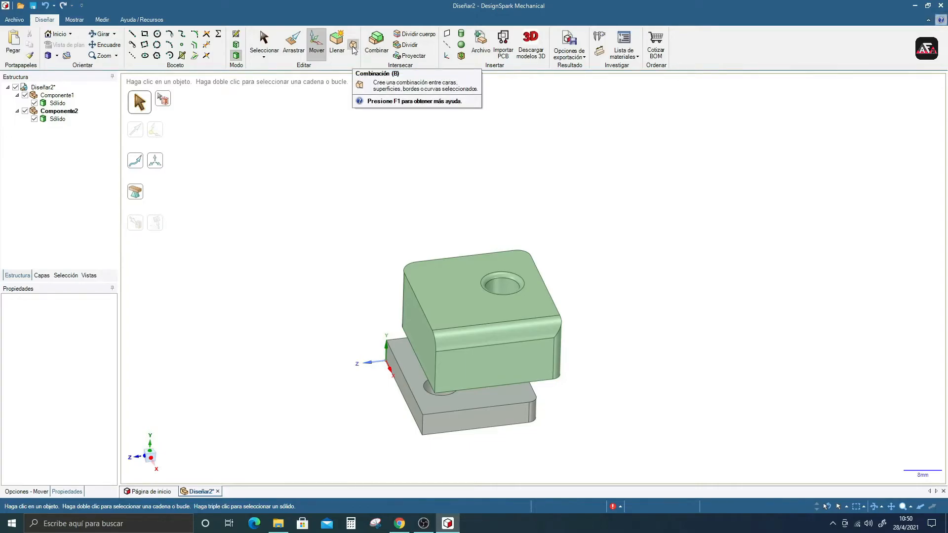
Sketch an 8 mm by 16 mm rectangle on Componente2's top face, beside the hole.
scroll(448, 163, "down", 1)
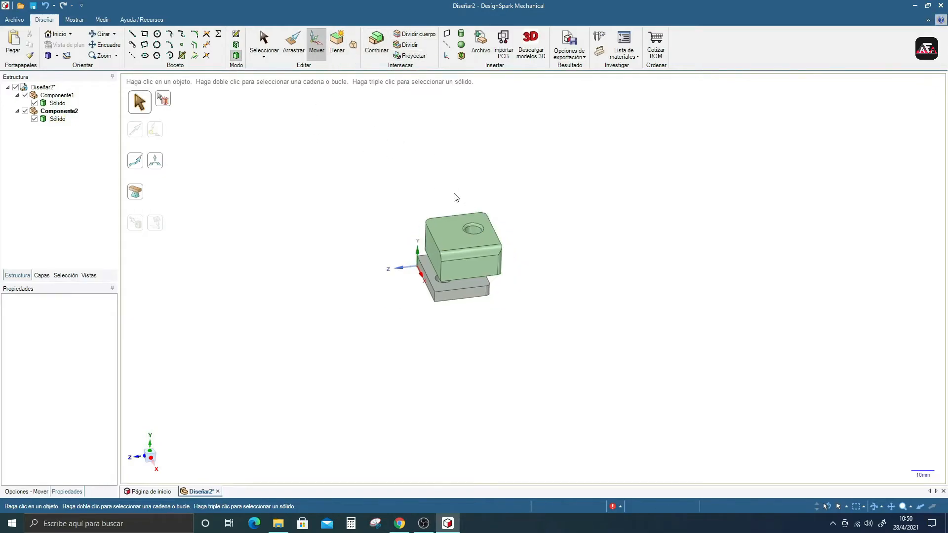
scroll(451, 224, "up", 3)
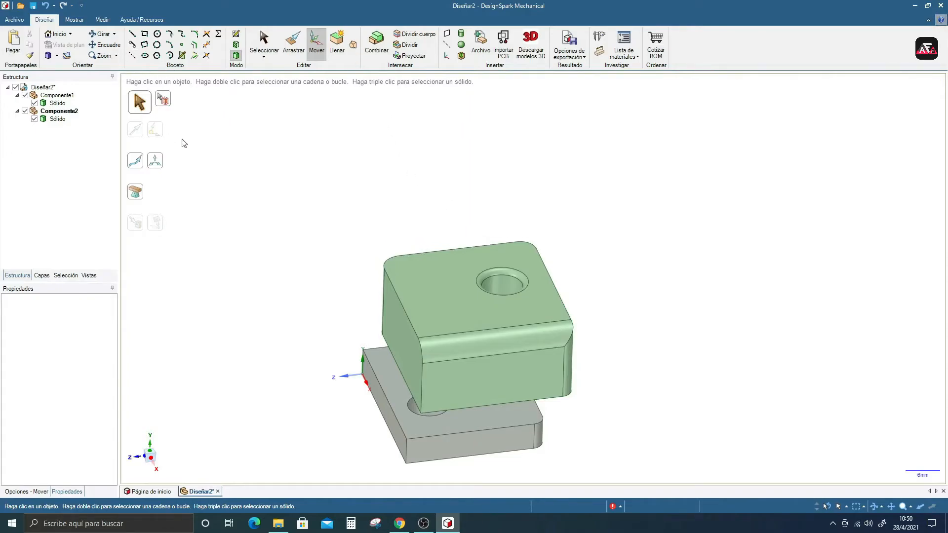
left_click(157, 34)
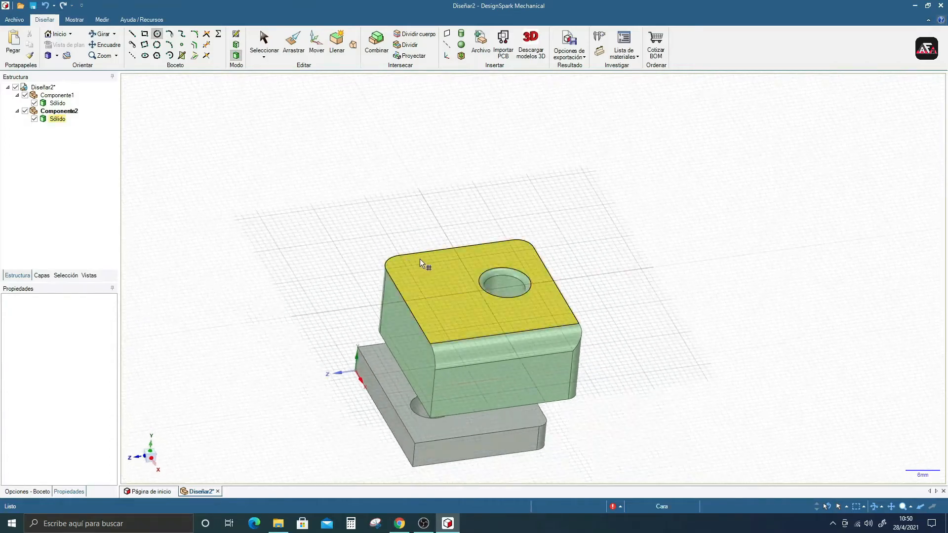
left_click(423, 262)
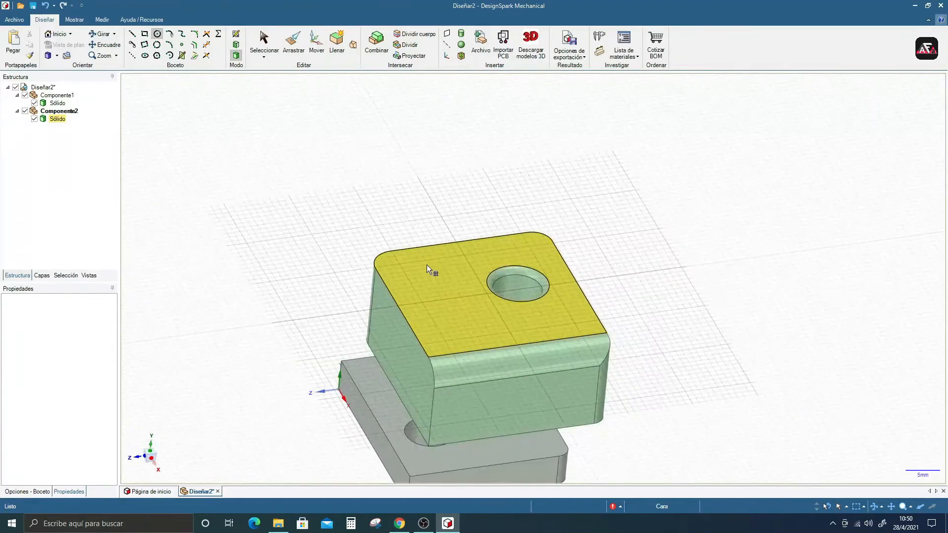
left_click(145, 33)
left_click(433, 289)
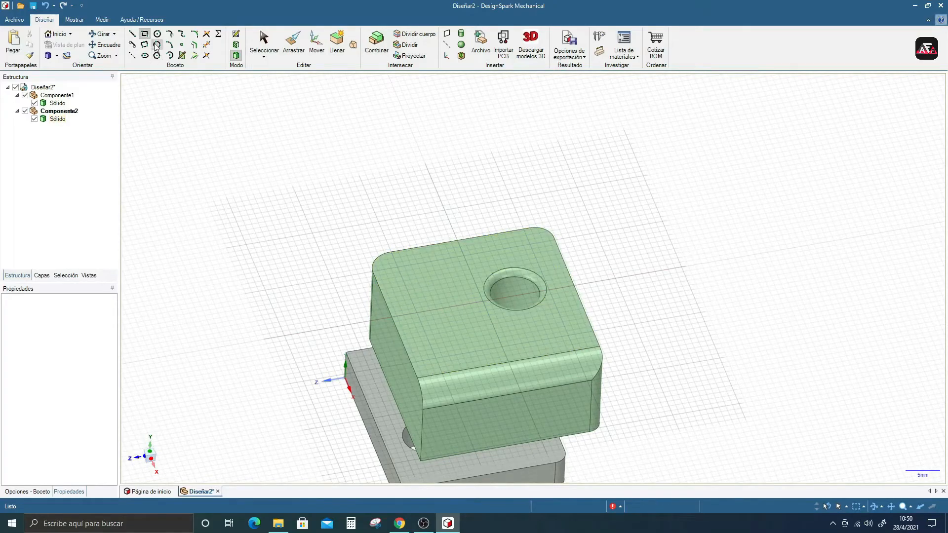
left_click(417, 276)
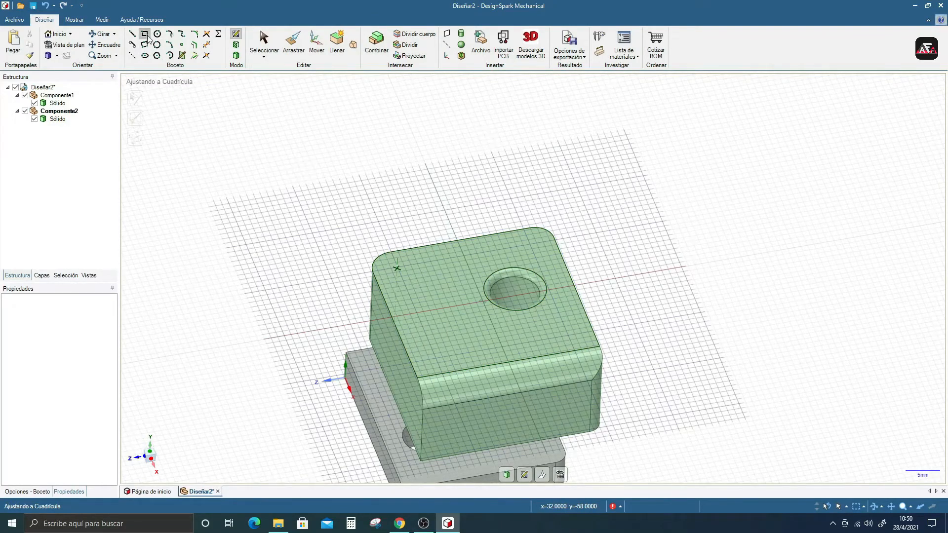
left_click(407, 275)
key("Tab")
scroll(478, 297, "up", 3)
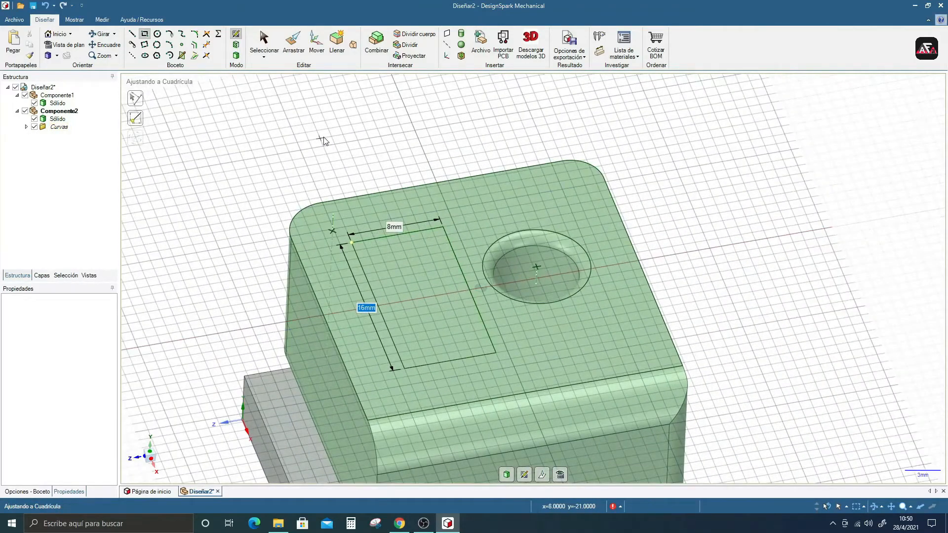
Sketch a circle about 7.2 mm in diameter centred inside the rectangle on the top face.
left_click(157, 34)
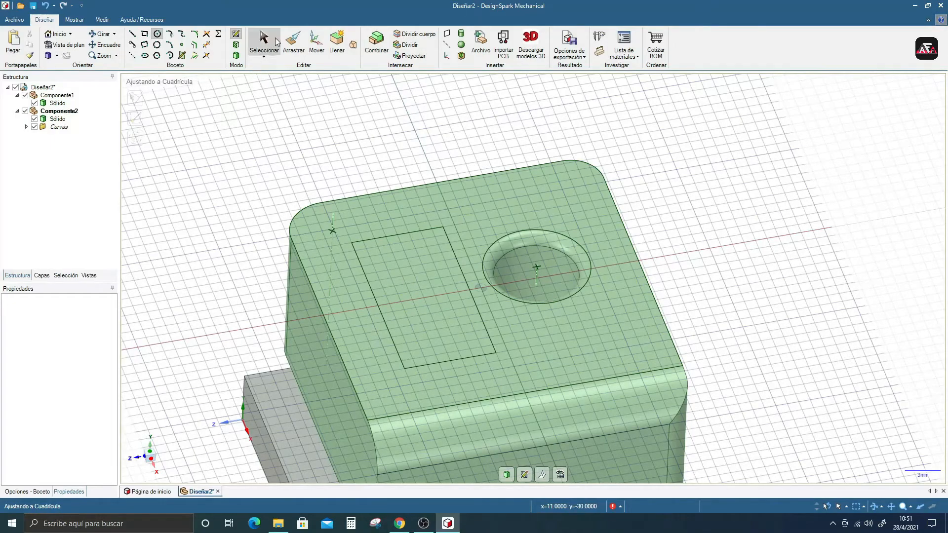
left_click(423, 297)
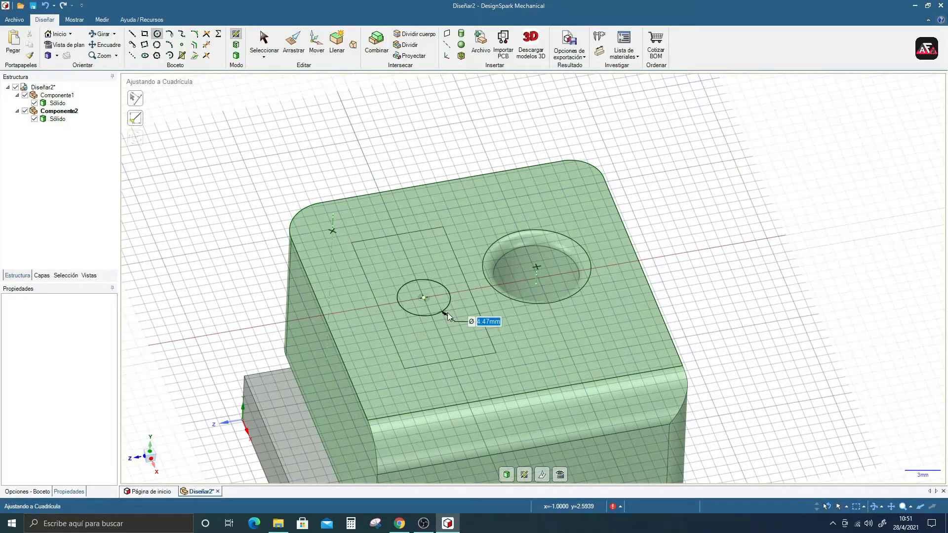
left_click(454, 317)
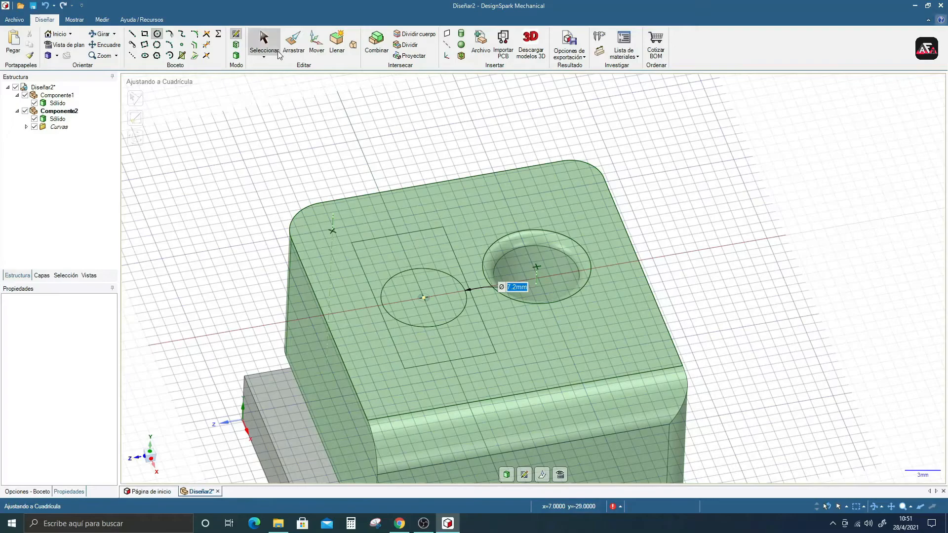
Pull a copy of the circular face about 14.11 mm above Componente2's top face.
left_click(293, 42)
left_click(441, 287)
left_click_drag(440, 287, 441, 148)
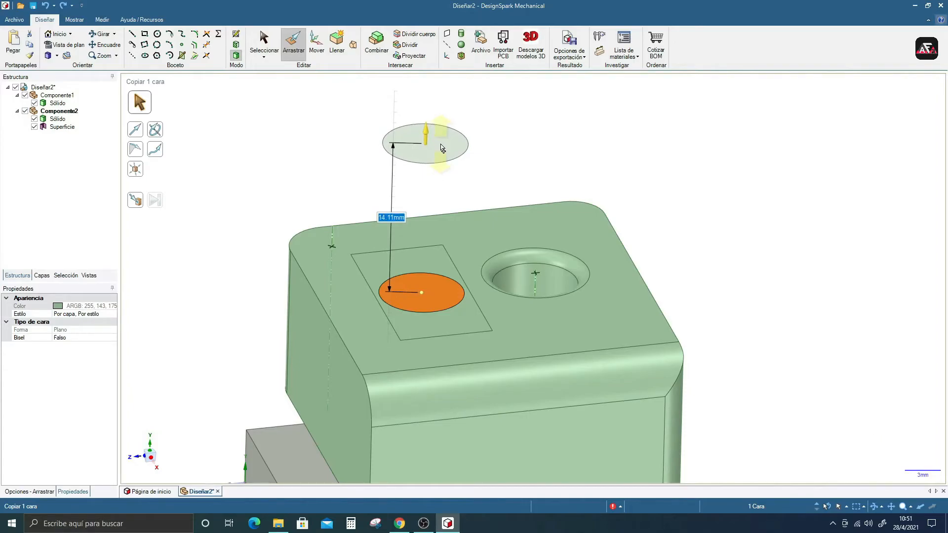
left_click_drag(441, 148, 441, 148, "ctrl")
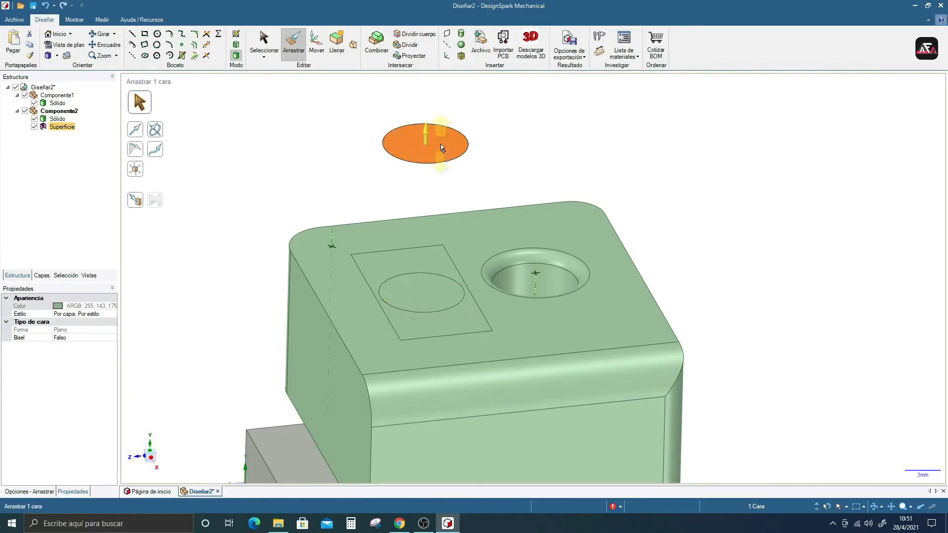
Delete the circular face inside the rectangle on the block, and pull the rectangular face up about 2.69 mm.
scroll(410, 247, "up", 2)
left_click(417, 277)
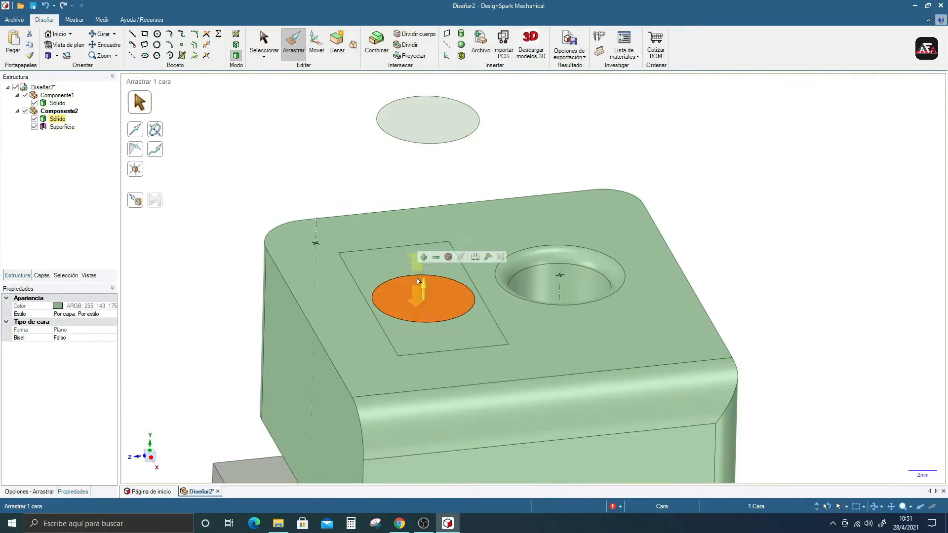
left_click(417, 276)
key("Delete")
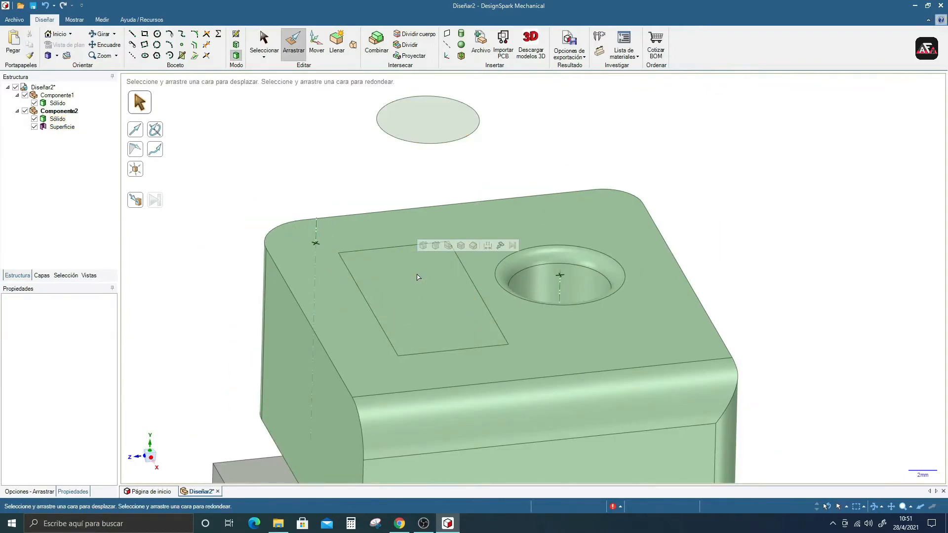
left_click(419, 275)
left_click_drag(424, 277, 425, 261)
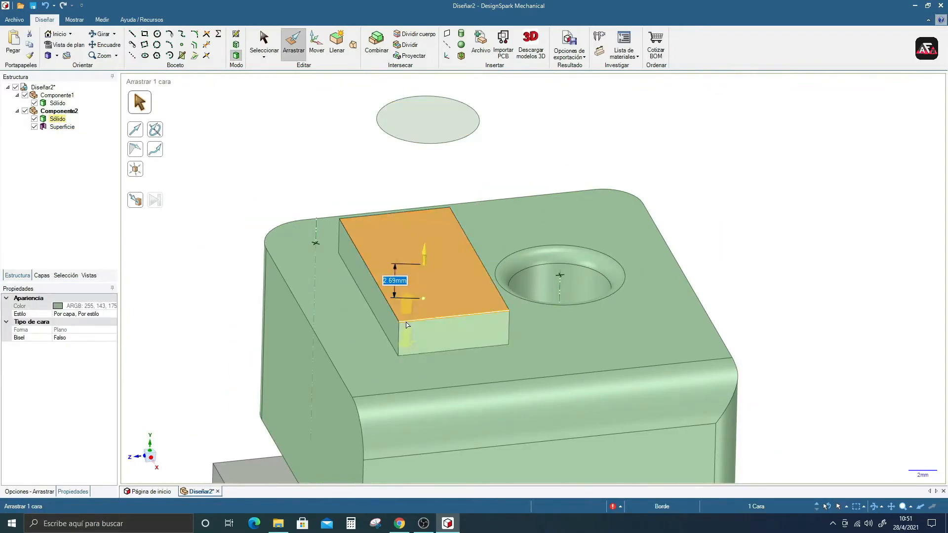
Round the four vertical corner edges of the raised rectangular boss with the Pull tool.
left_click(399, 339)
middle_click_drag(486, 330, 546, 207)
left_click(510, 323, "ctrl")
left_click(530, 147, "ctrl")
middle_click_drag(531, 147, 456, 124)
left_click(449, 123, "ctrl")
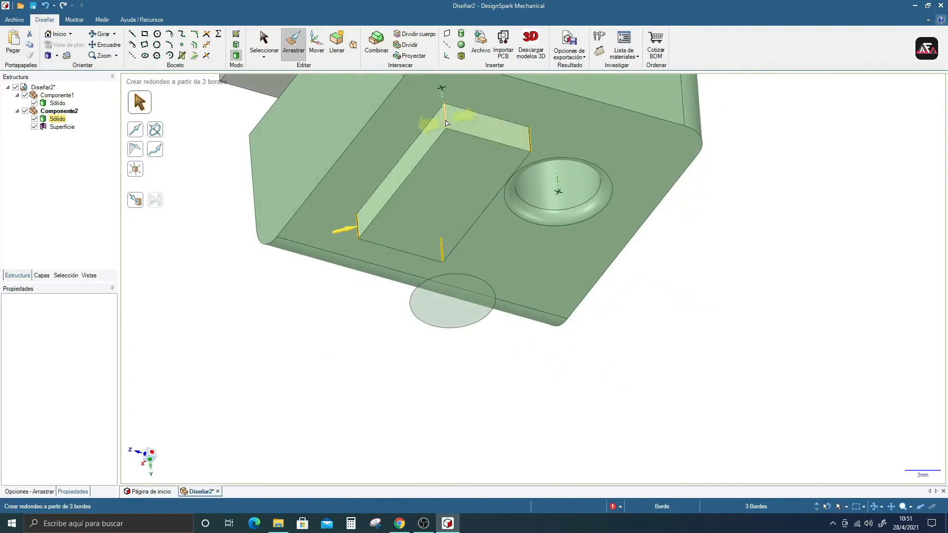
middle_click_drag(392, 192, 371, 230)
left_click_drag(371, 231, 376, 253)
left_click_drag(390, 253, 397, 253)
Pull the floating circular surface upward about 5.86 mm into a solid cylinder.
middle_click_drag(425, 266, 427, 246)
scroll(429, 247, "down", 3)
left_click(447, 248)
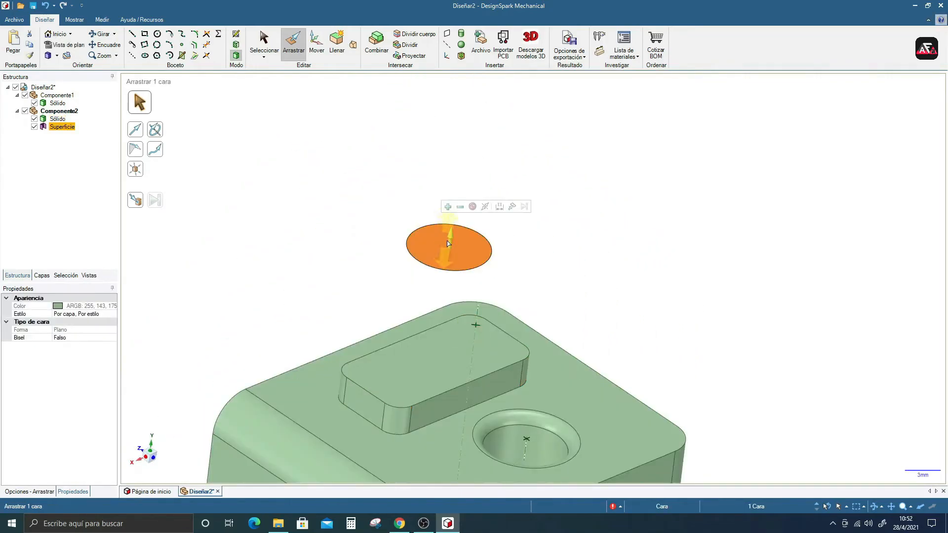
left_click_drag(448, 245, 457, 185)
middle_click_drag(373, 235, 379, 284)
scroll(379, 286, "down", 3)
scroll(395, 271, "up", 3)
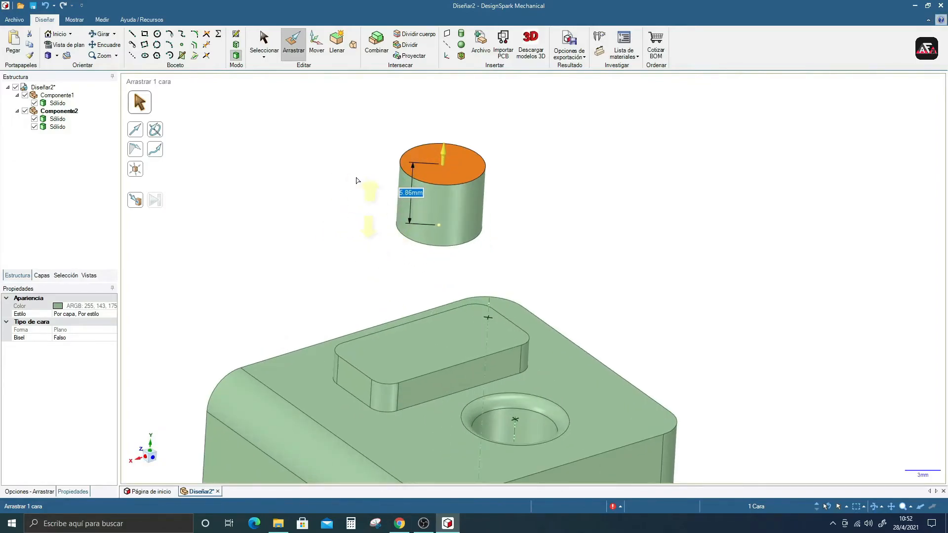
Blend the rounded rectangular boss's top face with the floating cylinder's bottom face into one continuous solid.
left_click(353, 45)
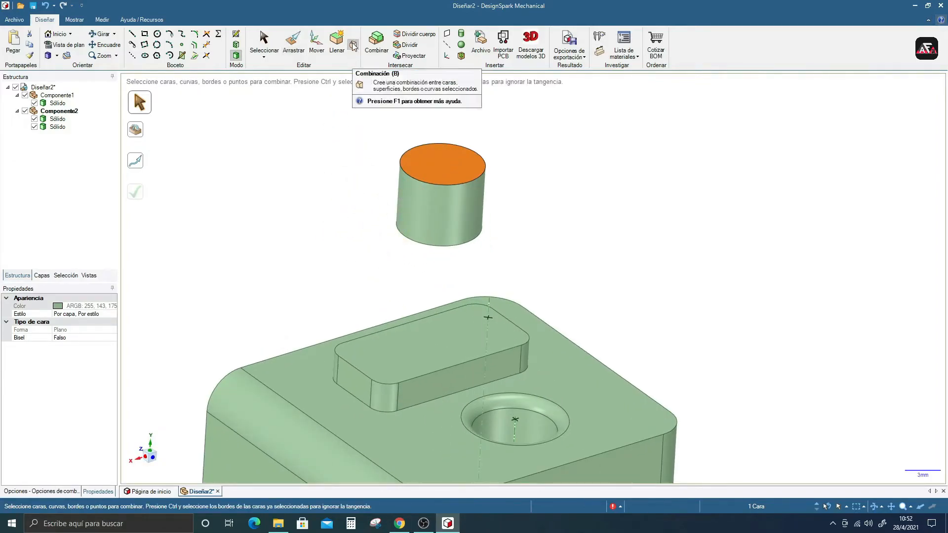
left_click(400, 348)
middle_click_drag(416, 268, 450, 269)
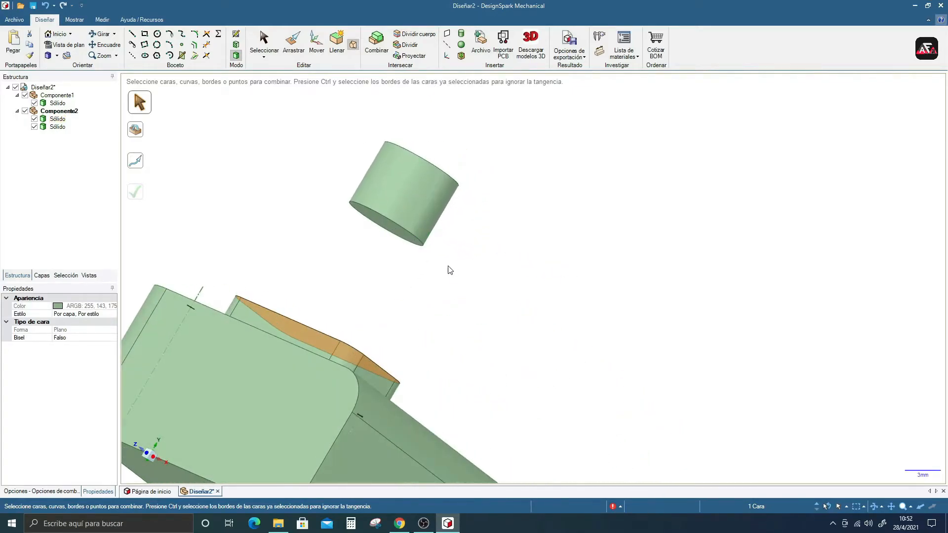
left_click(397, 236, "ctrl")
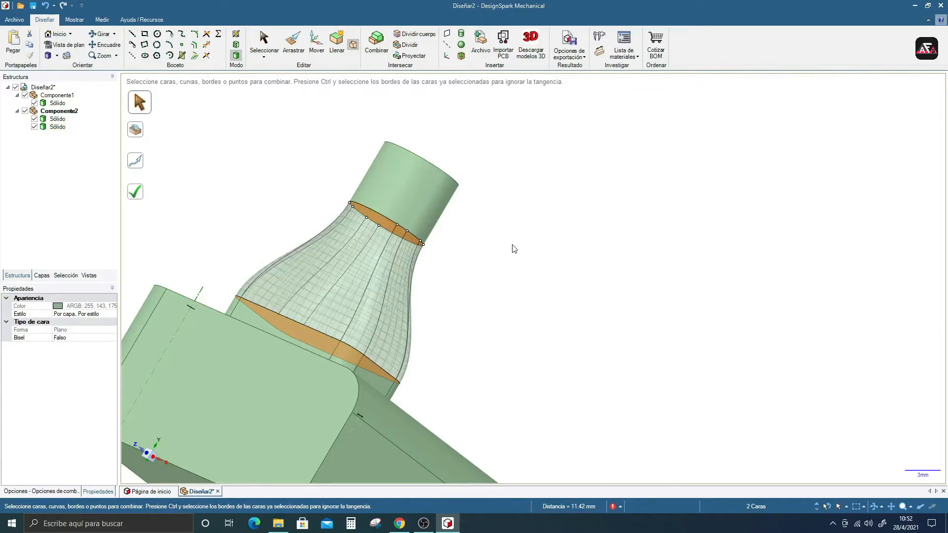
middle_click_drag(476, 262, 349, 263)
scroll(368, 203, "down", 3)
scroll(349, 211, "up", 6)
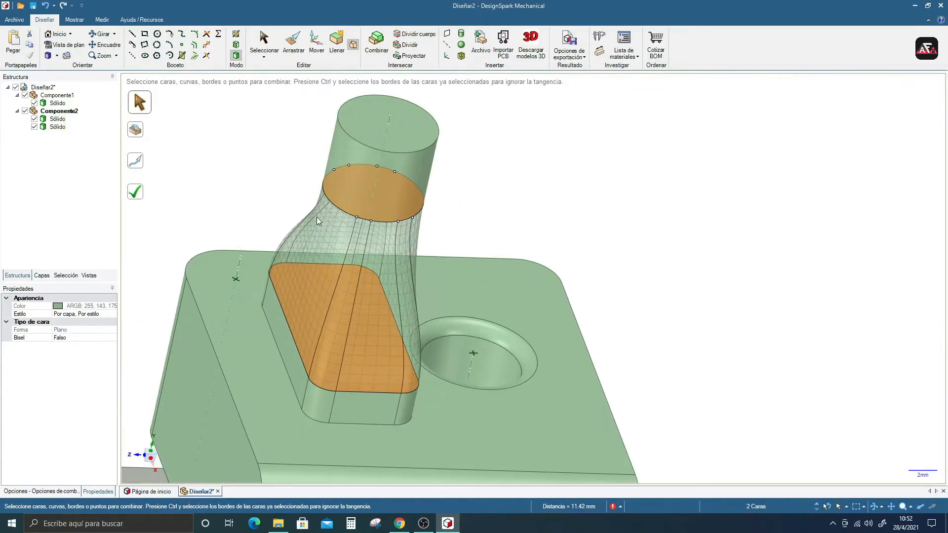
middle_click_drag(318, 217, 309, 192)
key("Return")
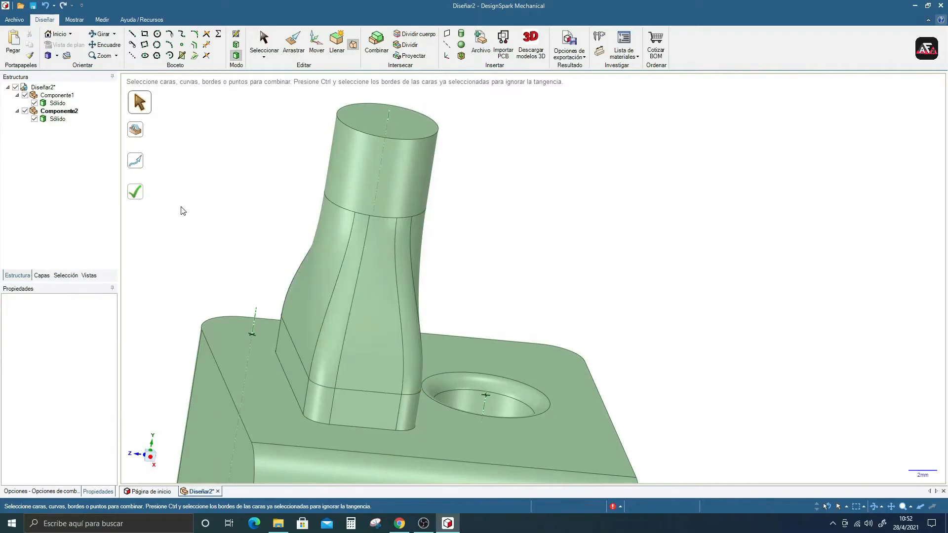
Examine the blended neck between the rectangular boss and the cylinder from several angles.
mouse_move(297, 240)
middle_mouse_down()
mouse_move(340, 187)
mouse_move(455, 250)
mouse_move(514, 300)
mouse_move(358, 283)
mouse_move(378, 286)
mouse_move(363, 277)
middle_mouse_up()
scroll(378, 286, "down", 3)
scroll(450, 289, "up", 1)
scroll(450, 289, "down", 2)
middle_click_drag(450, 289, 404, 306)
scroll(407, 357, "up", 4)
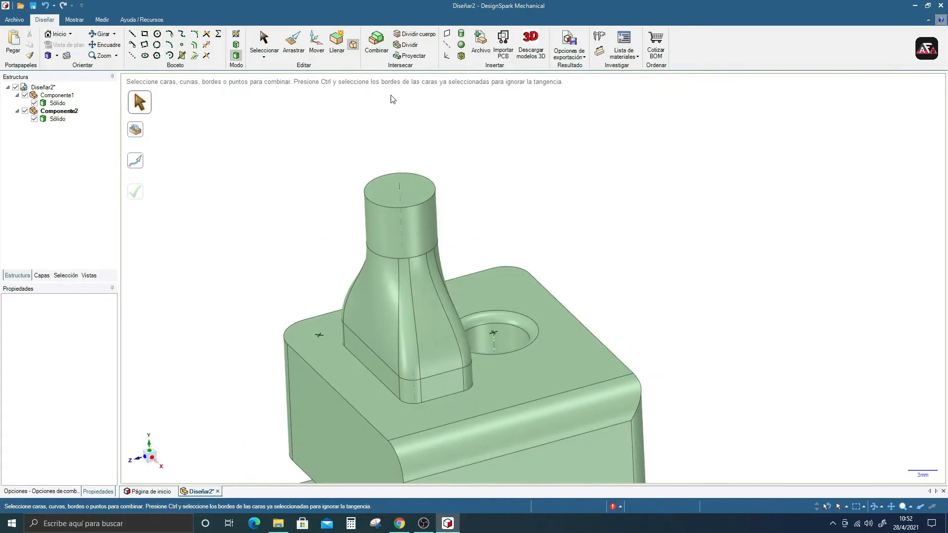
middle_click_drag(350, 113, 413, 134)
middle_click_drag(335, 251, 323, 225)
scroll(393, 230, "down", 5)
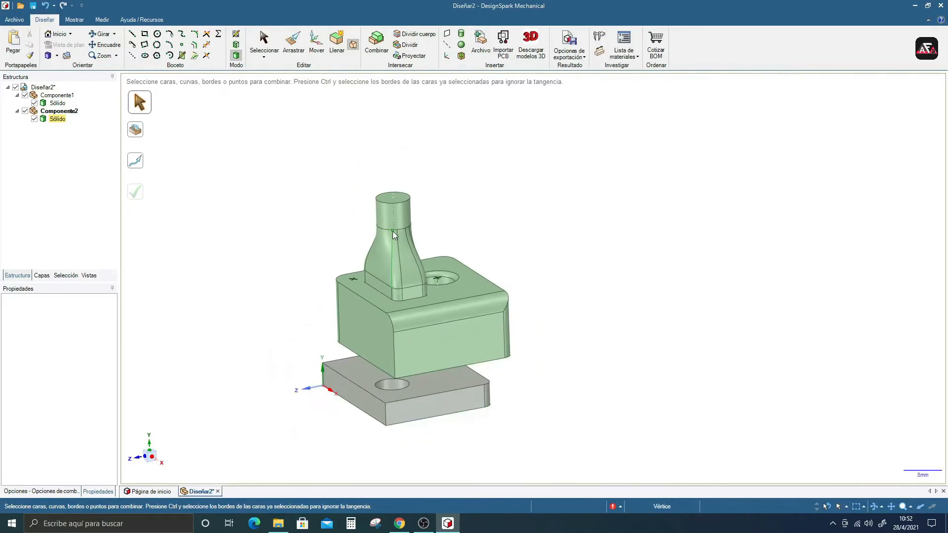
middle_click_drag(392, 230, 291, 261)
scroll(292, 261, "up", 4)
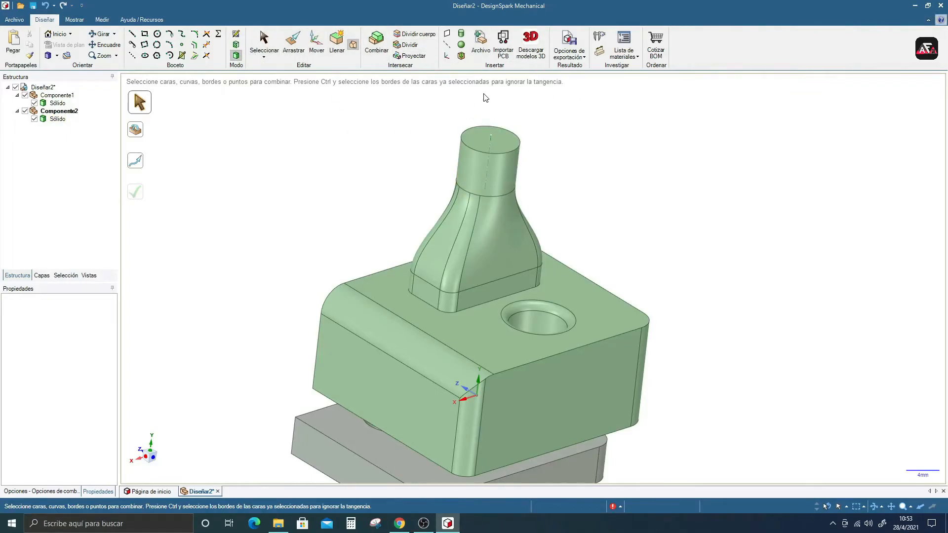
Create a reference plane on Componente2's flat front face and an axis along the lower edge of its large rounded corner.
left_click(447, 34)
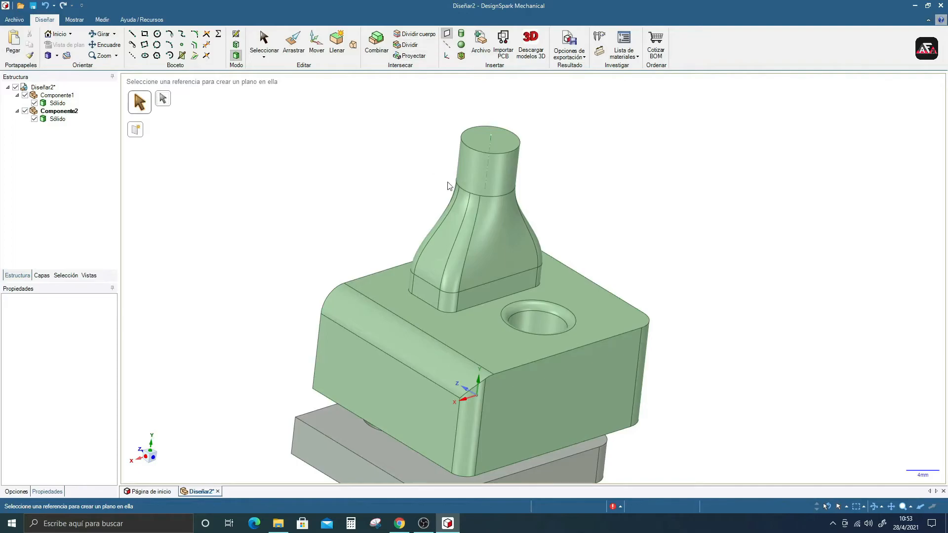
left_click(598, 393)
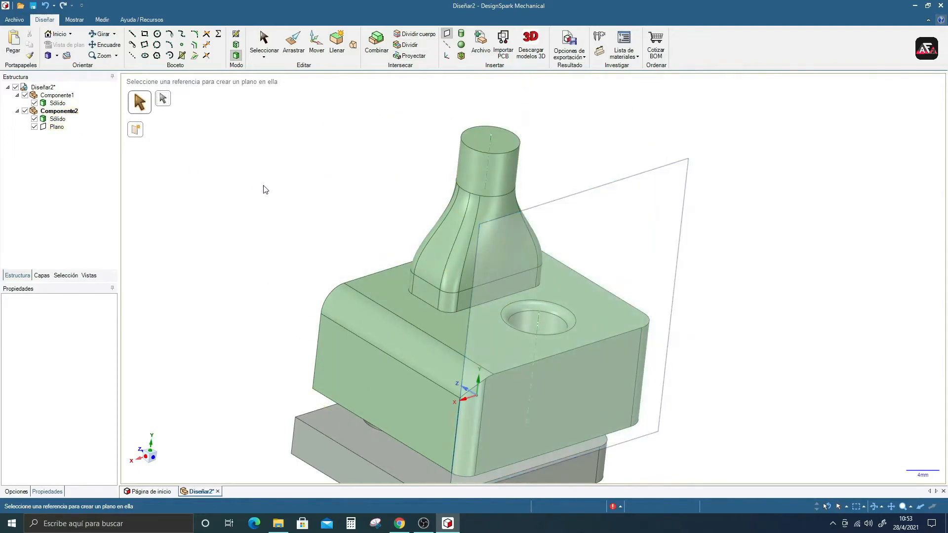
left_click(446, 44)
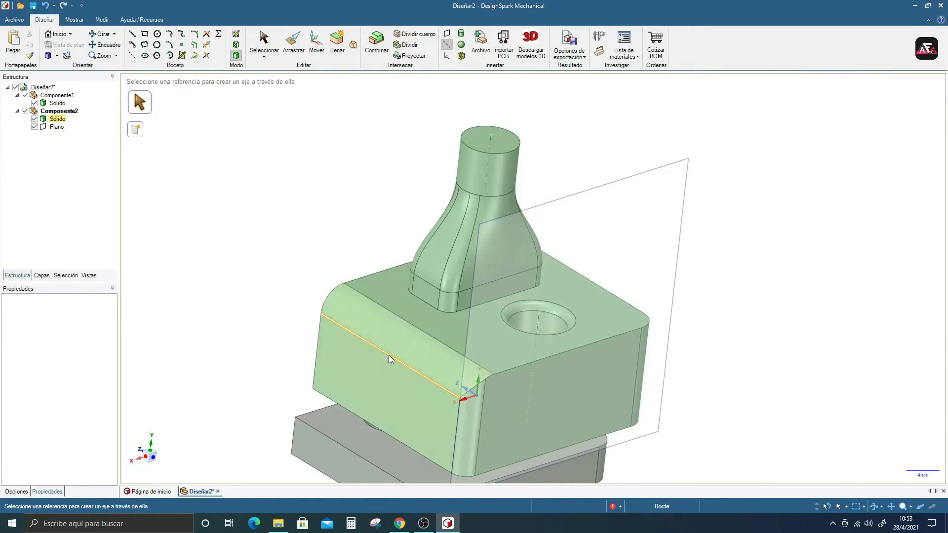
left_click(388, 354)
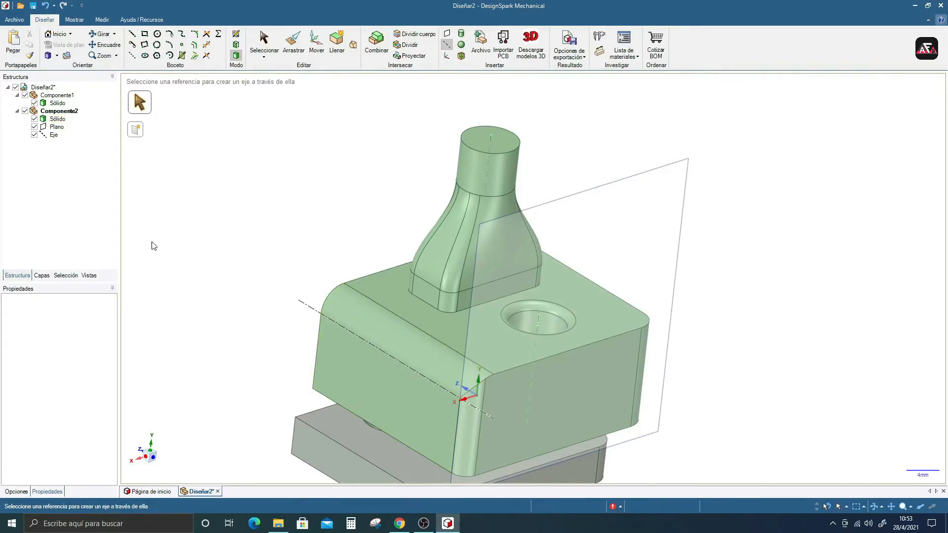
left_click(353, 316)
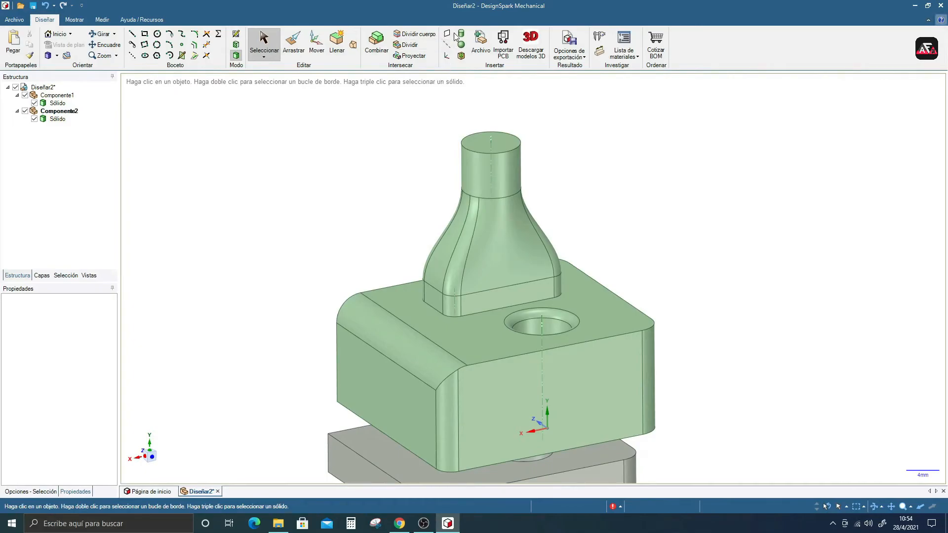
Dimension the distance between the two vertical edges of Componente2's front face, placing the annotation below the block.
scroll(526, 127, "down", 1)
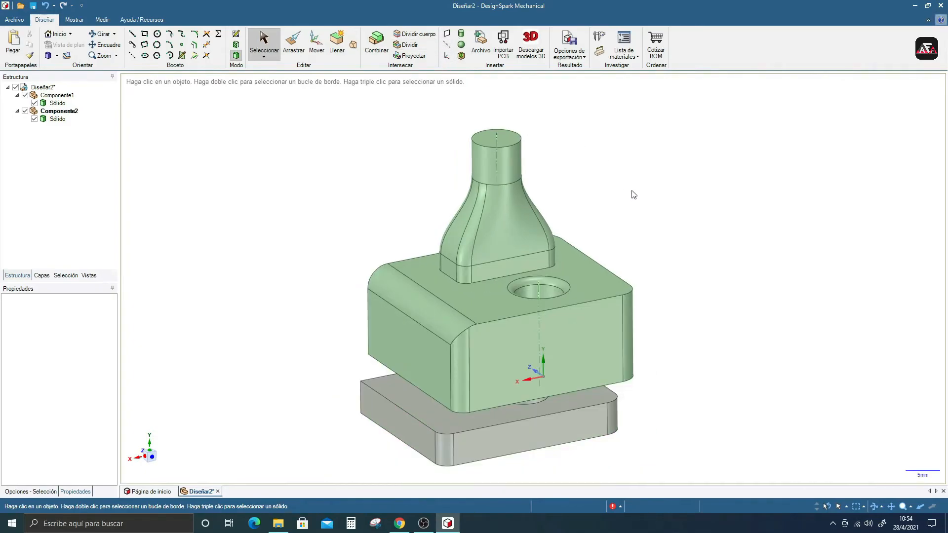
scroll(635, 177, "up", 2)
left_click(599, 52)
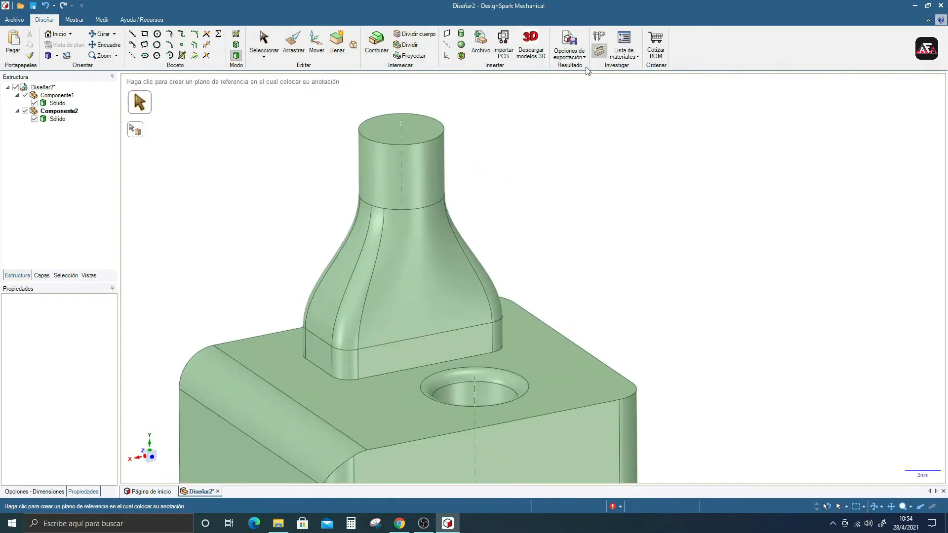
scroll(519, 127, "down", 2)
scroll(525, 309, "up", 2)
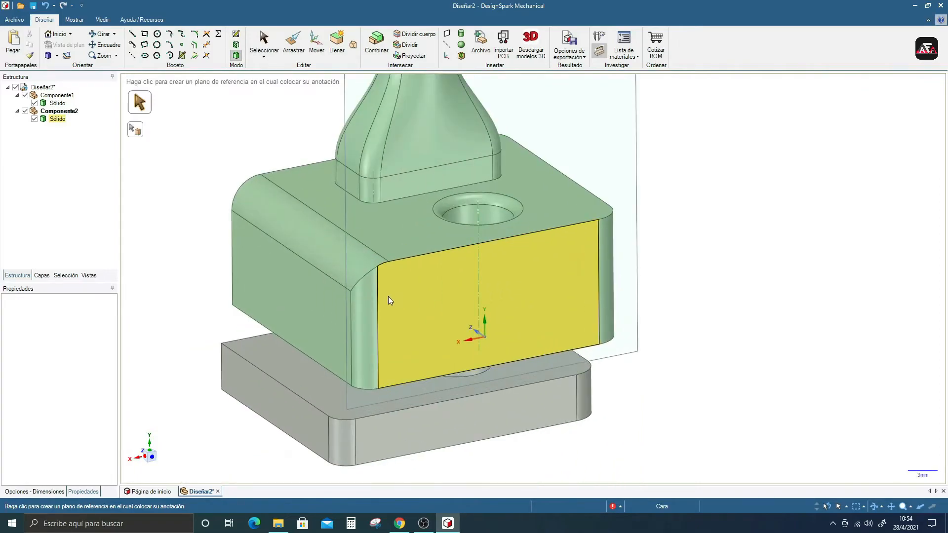
left_click(440, 294)
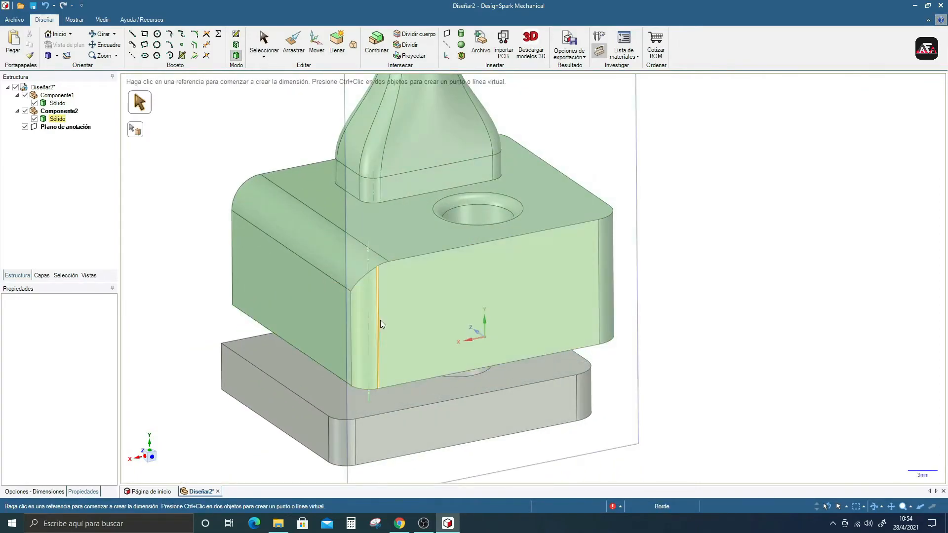
left_click(381, 321)
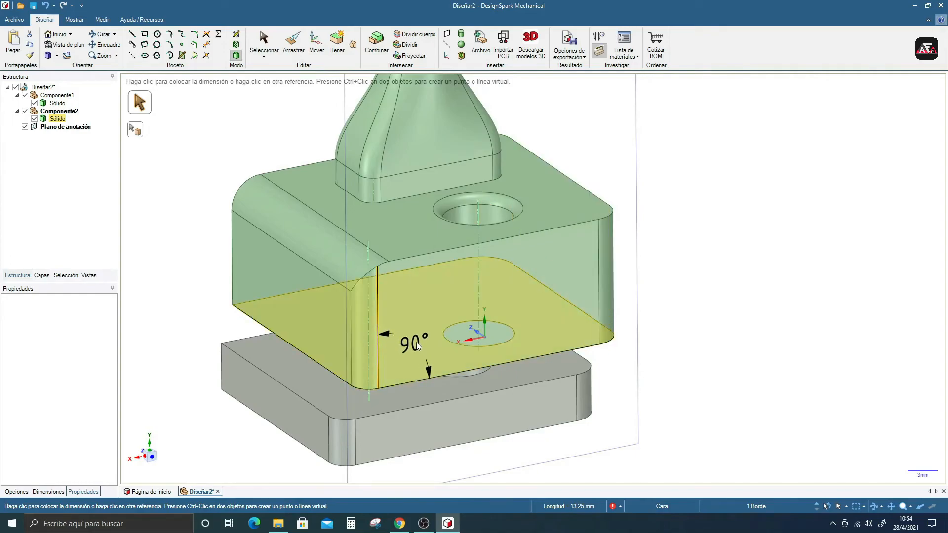
left_click(597, 305)
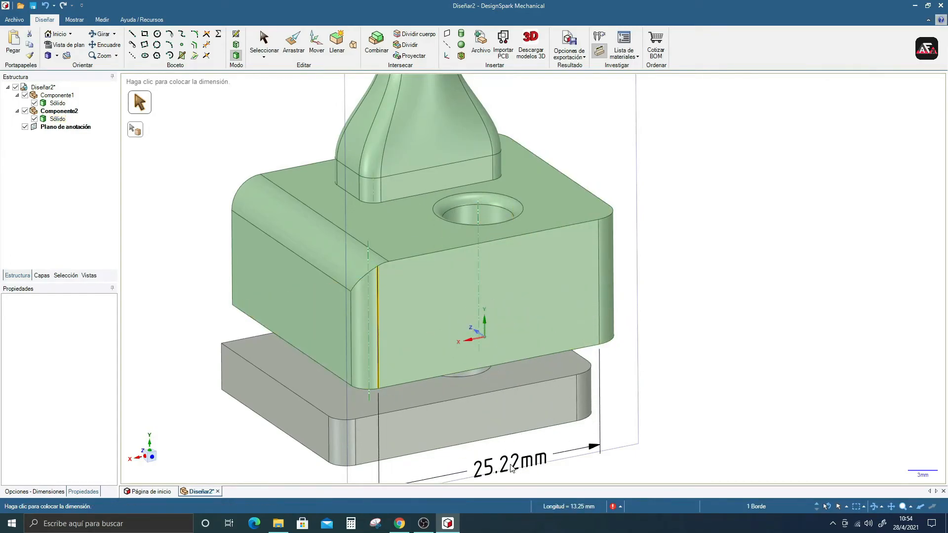
left_click(538, 461)
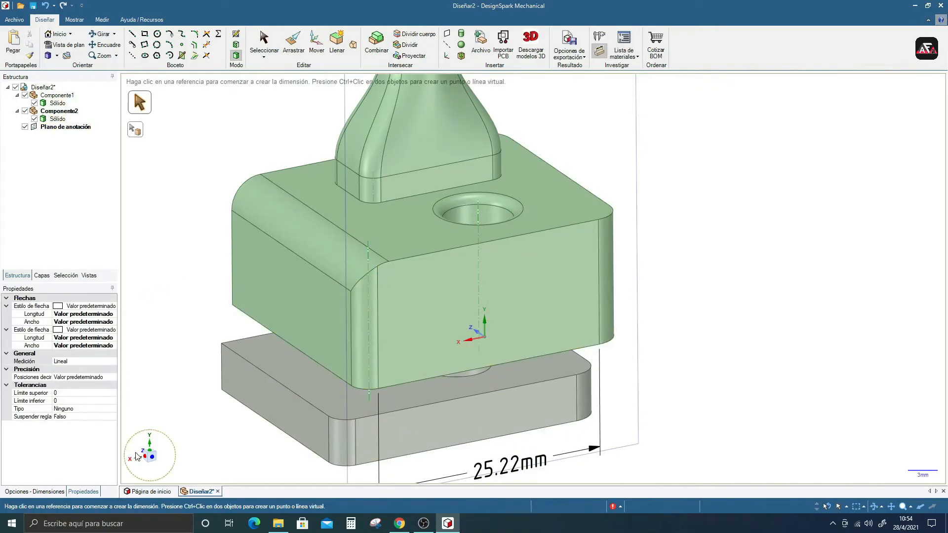
left_click(154, 460)
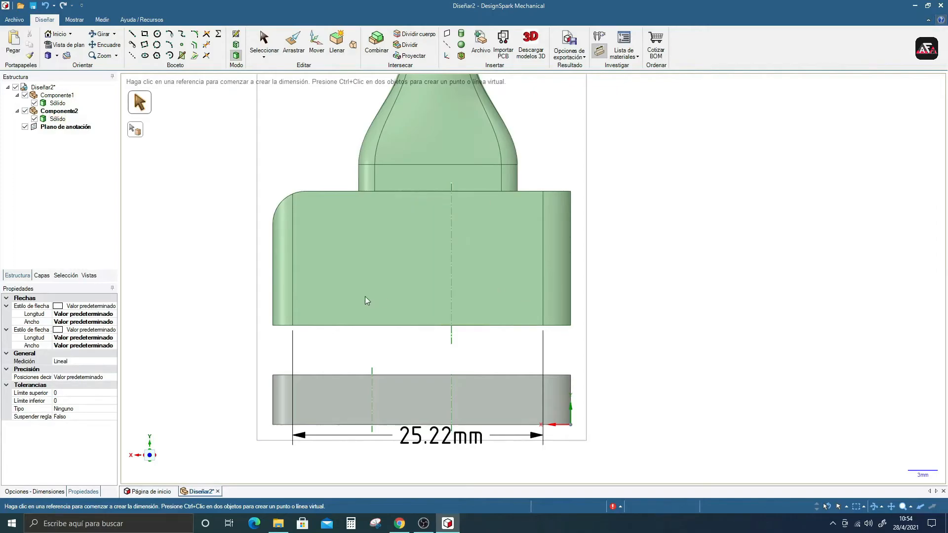
Measure the area and perimeter of Componente2's flat side face on the side opposite the dimension.
middle_click_drag(316, 253, 346, 267)
scroll(374, 222, "down", 5)
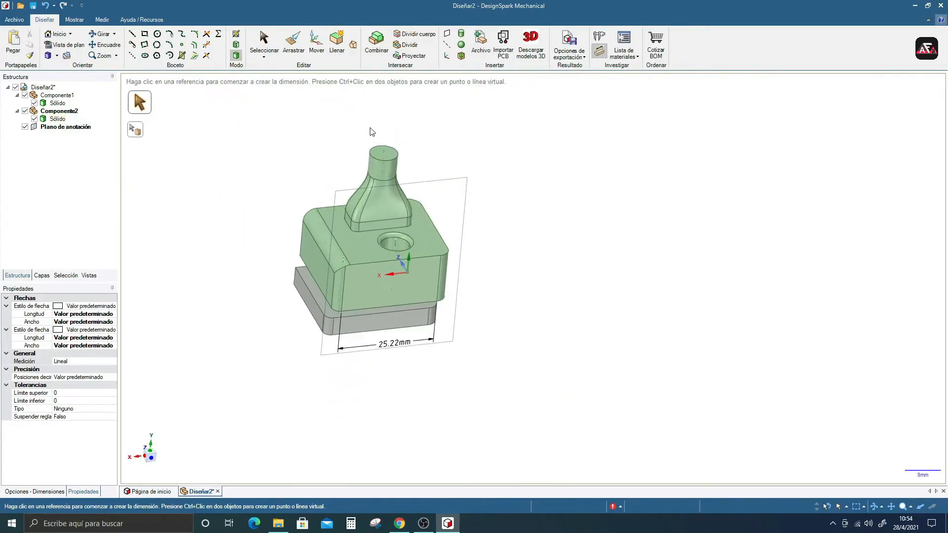
scroll(377, 238, "up", 1)
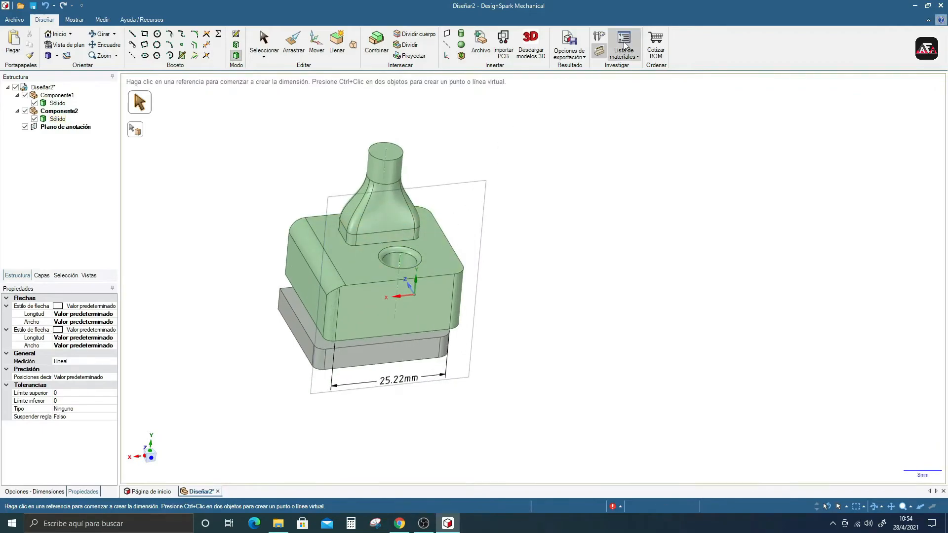
left_click(598, 37)
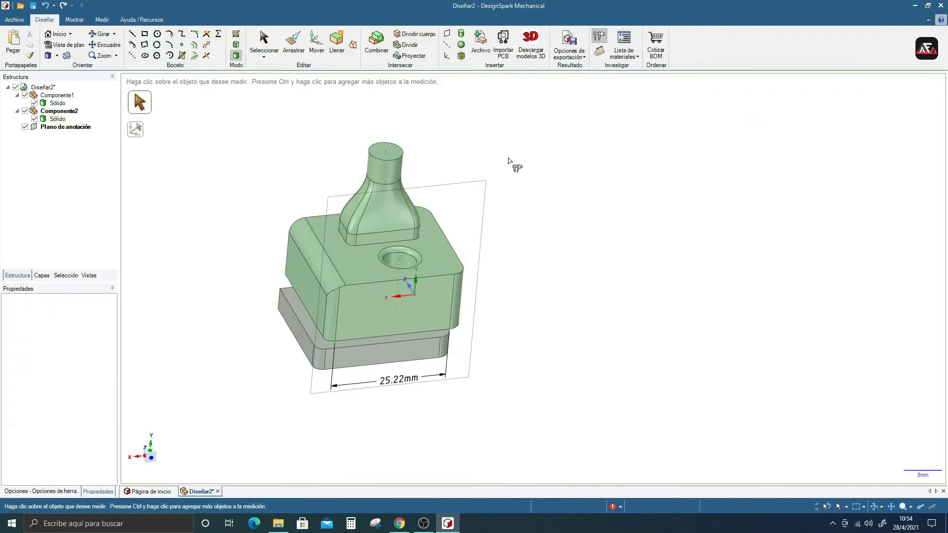
middle_click_drag(375, 316, 607, 251)
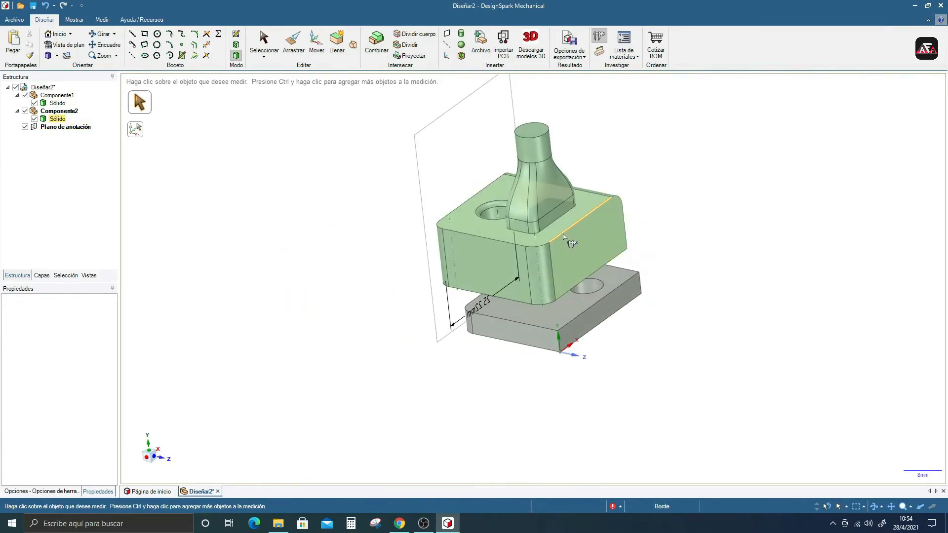
scroll(582, 254, "up", 5)
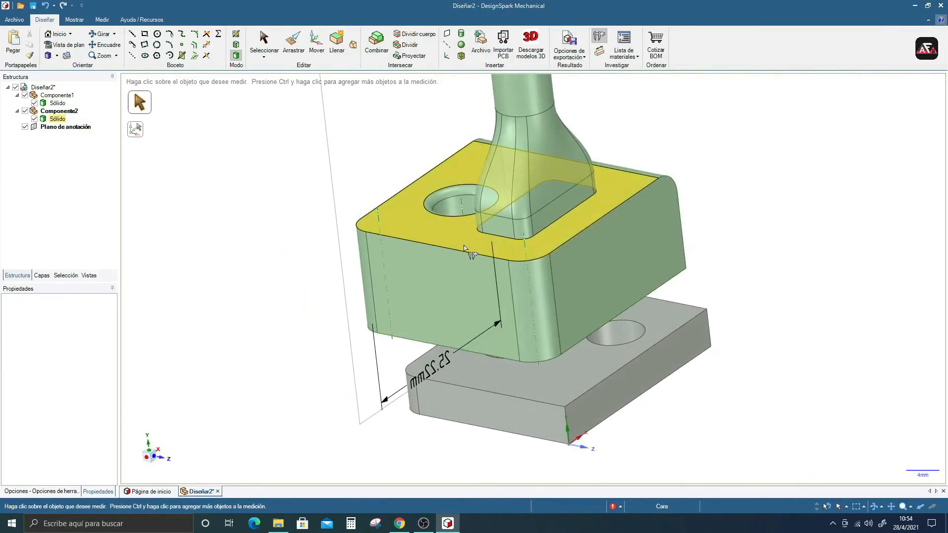
left_click(595, 283)
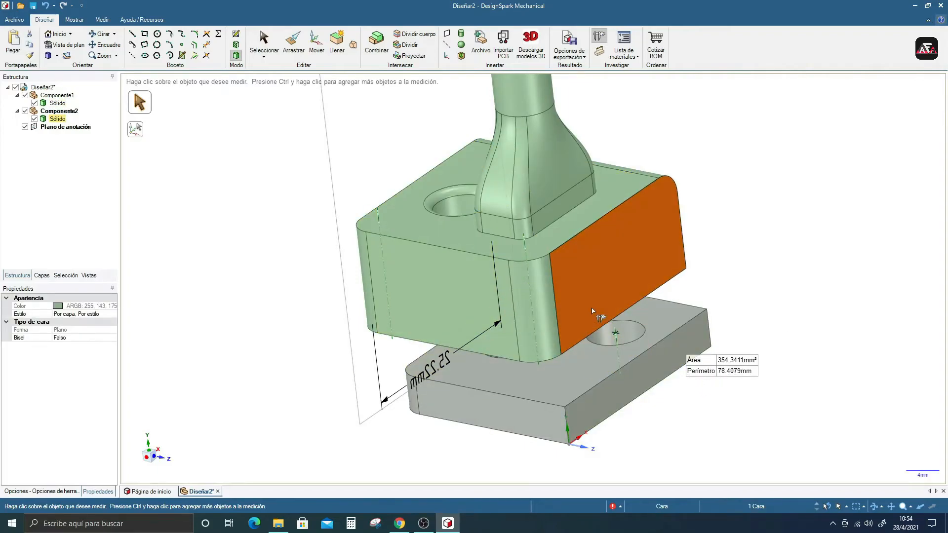
Measure the side face's vertical edge, and the minimum distance from it to the opposite vertical edge.
middle_click_drag(566, 275, 605, 314)
left_click(554, 293)
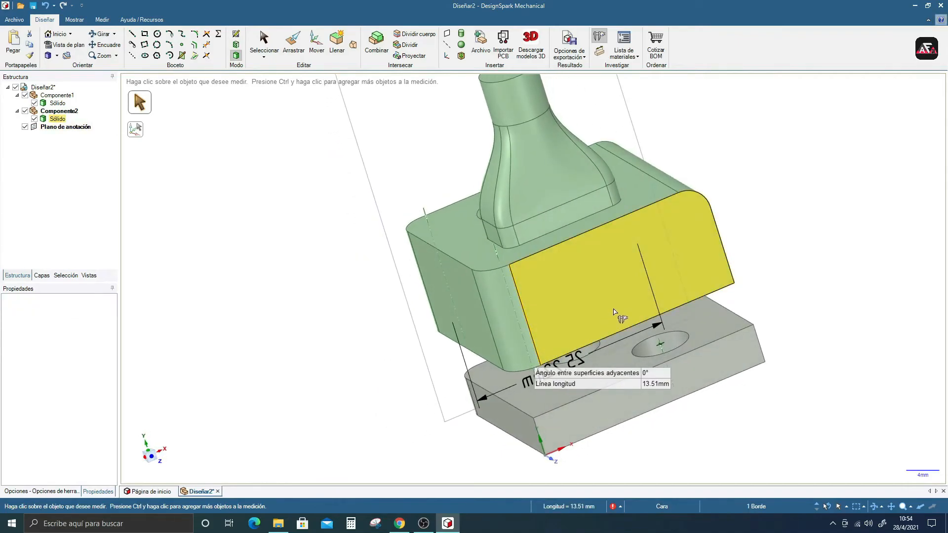
scroll(759, 232, "up", 3)
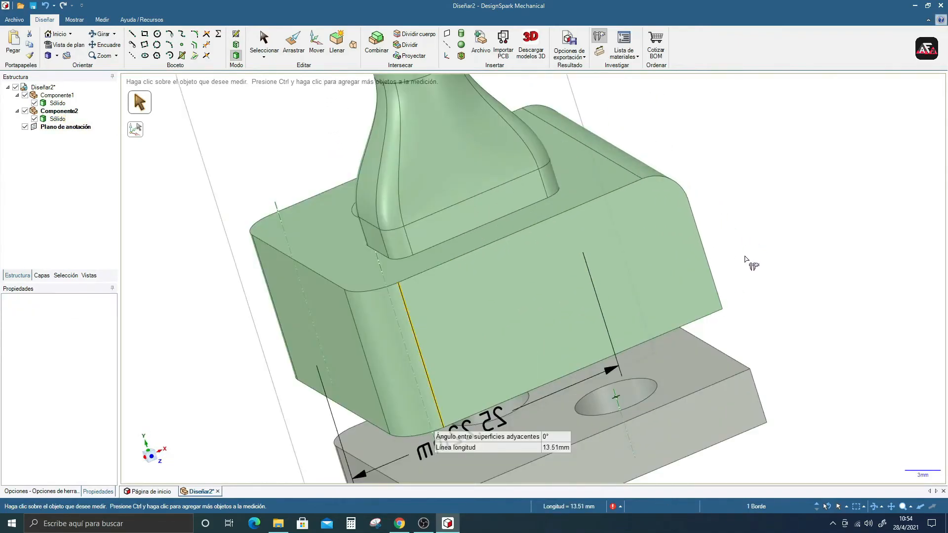
left_click(711, 268, "ctrl")
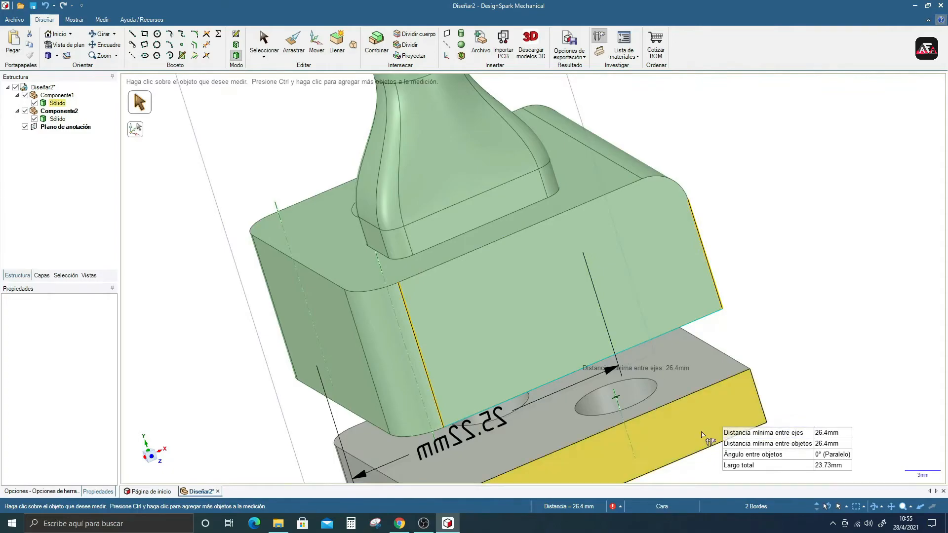
Inspect the measured distance between the side face's two vertical edges from below and above.
middle_click_drag(610, 408, 677, 288)
scroll(691, 361, "up", 2)
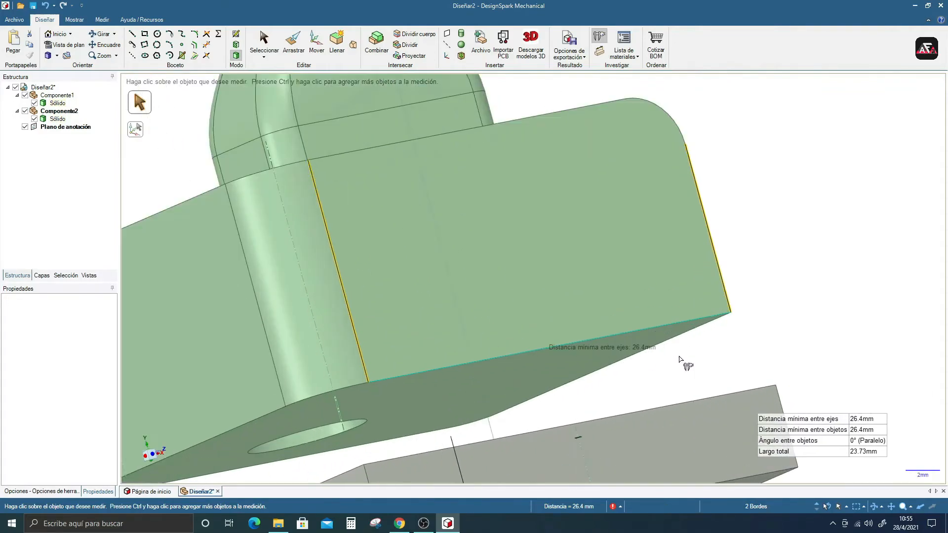
scroll(588, 336, "down", 1)
scroll(587, 336, "down", 1)
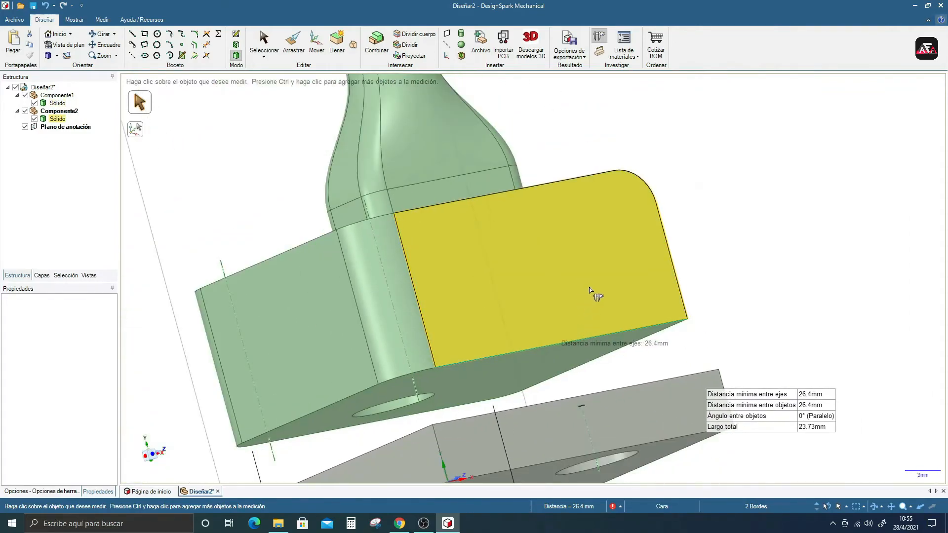
middle_click_drag(605, 291, 612, 310)
middle_click_drag(522, 276, 546, 293)
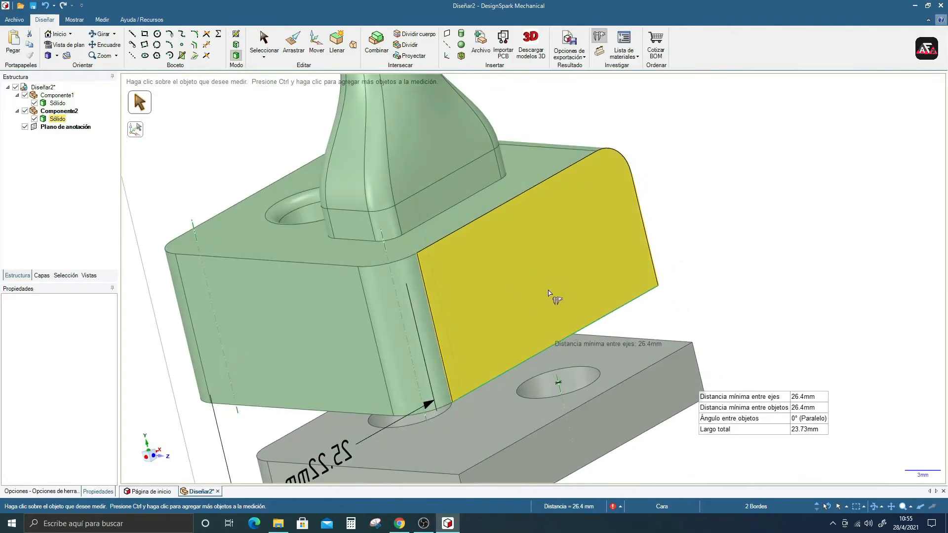
scroll(528, 270, "up", 2)
scroll(452, 286, "down", 4)
middle_click_drag(413, 285, 567, 357)
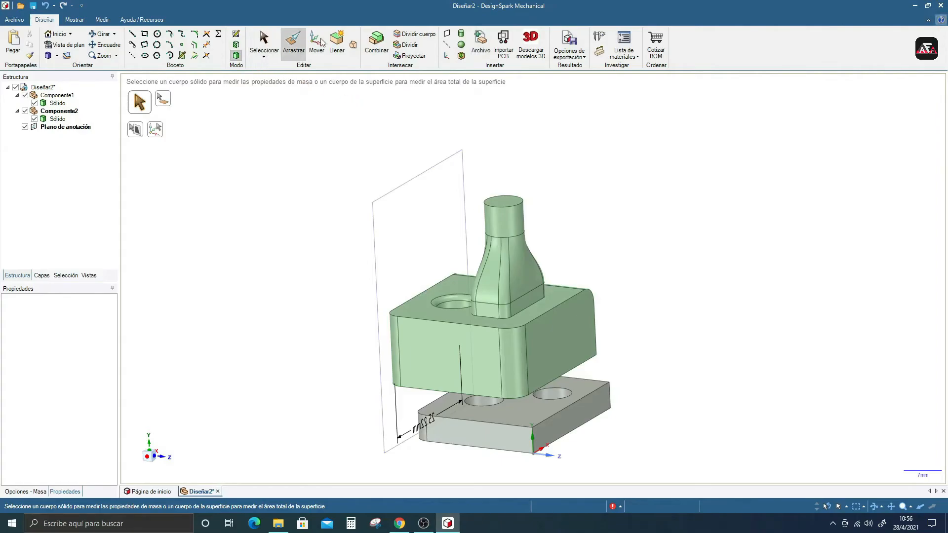
Insert a full-detail bill of materials table on the annotation plane, placing it below the two-component model.
left_click(623, 55)
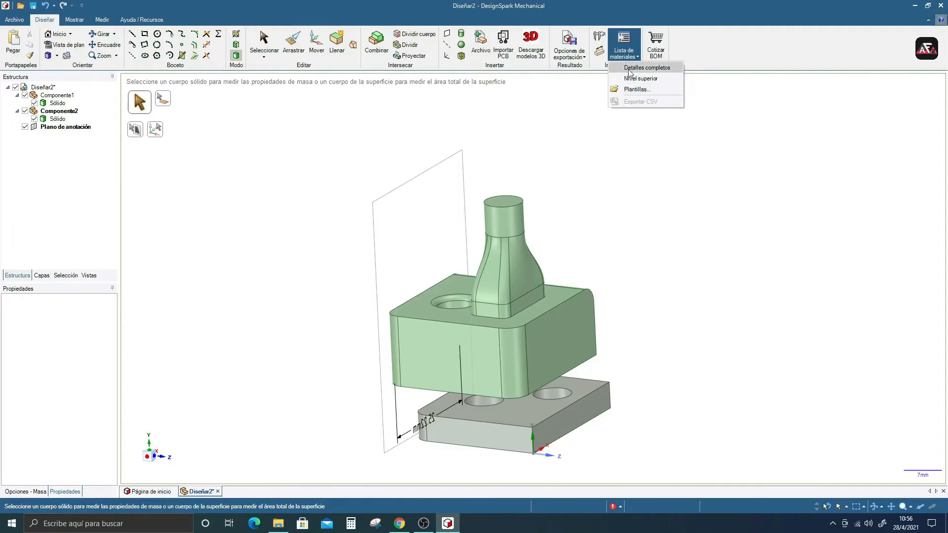
left_click(641, 68)
scroll(497, 220, "up", 1)
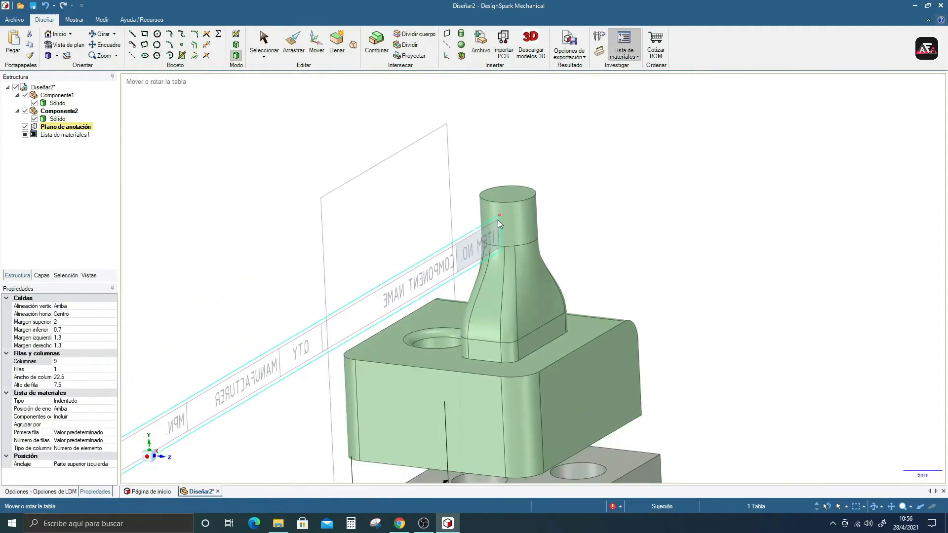
scroll(497, 220, "down", 4)
middle_click_drag(497, 220, 611, 233)
left_click(461, 299)
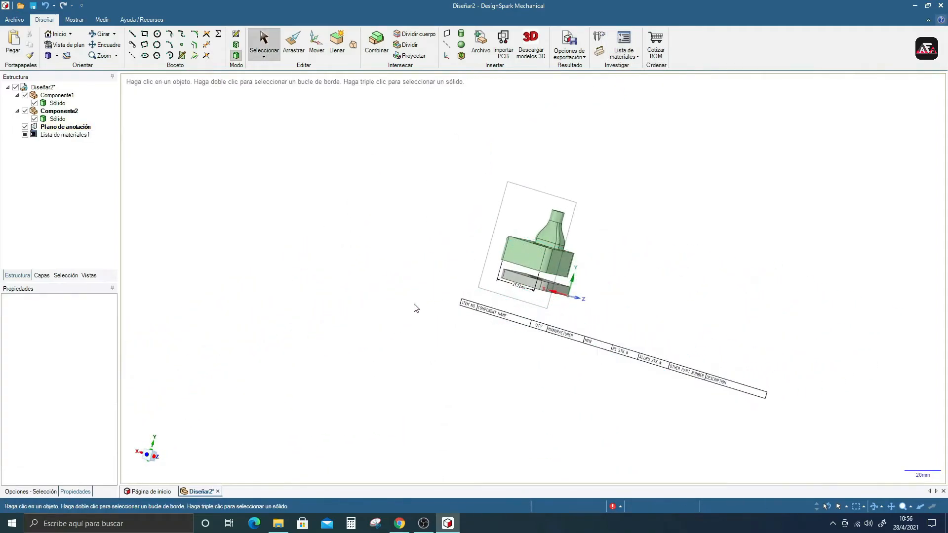
Examine the bill of materials table and its placement relative to the two components from several angles.
scroll(567, 316, "down", 1)
middle_click_drag(568, 316, 599, 346)
scroll(558, 329, "up", 3)
scroll(557, 329, "down", 3)
scroll(555, 328, "up", 3)
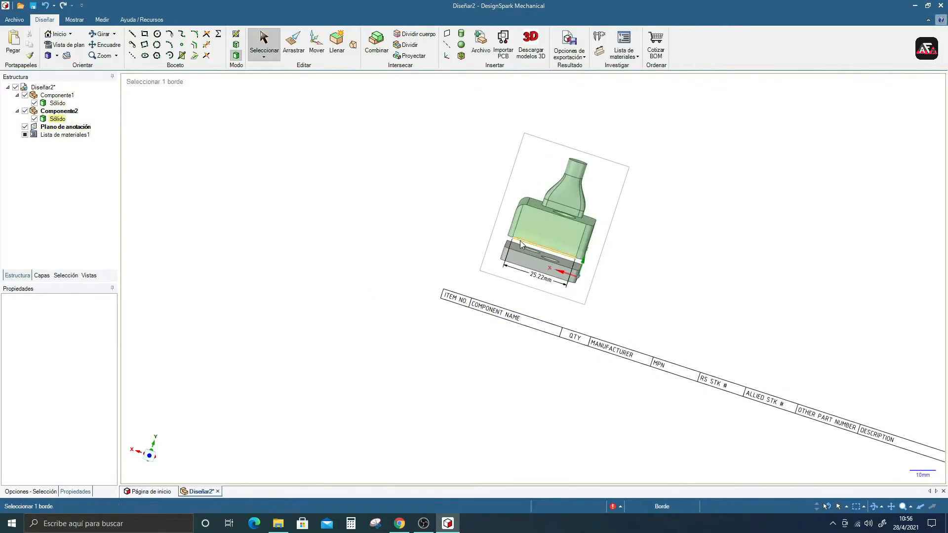
middle_click_drag(516, 264, 548, 268)
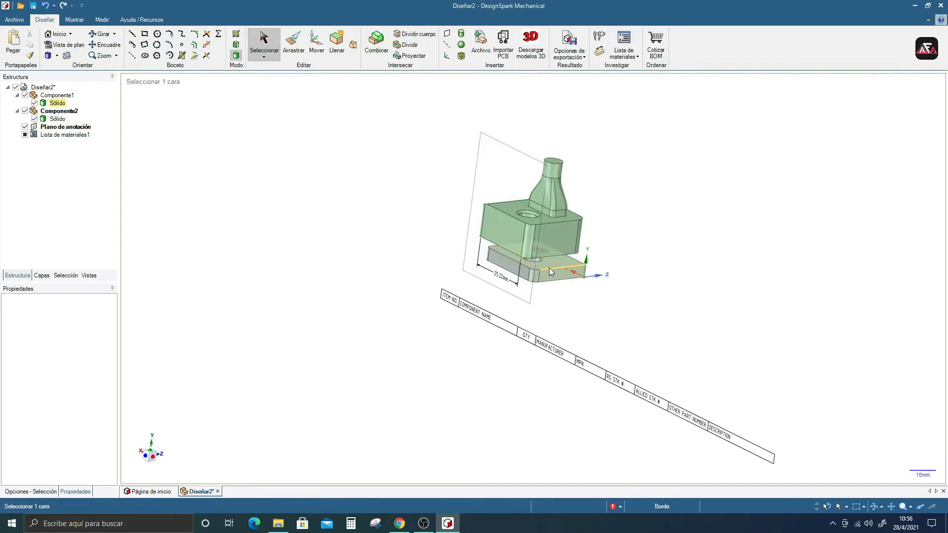
scroll(549, 269, "down", 2)
middle_click_drag(554, 157, 566, 150)
scroll(590, 147, "up", 2)
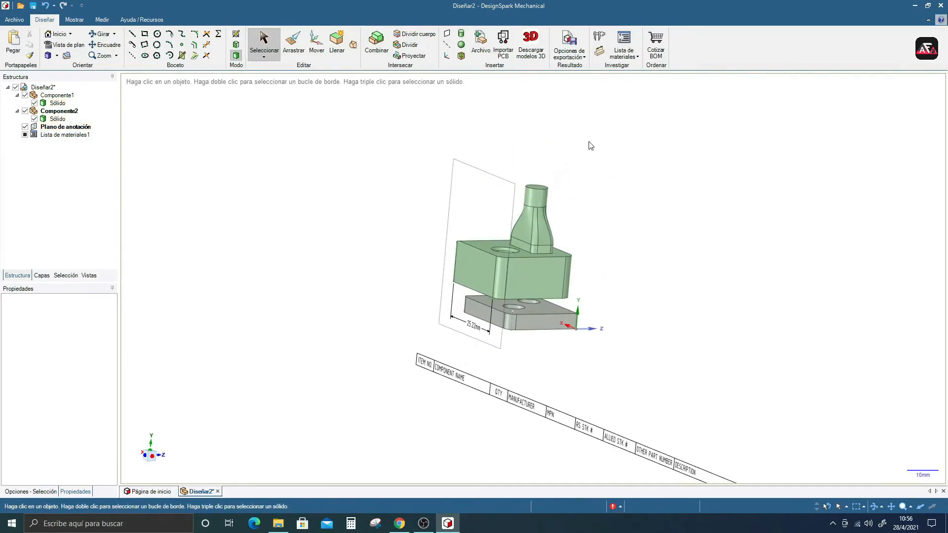
middle_click_drag(605, 141, 603, 149)
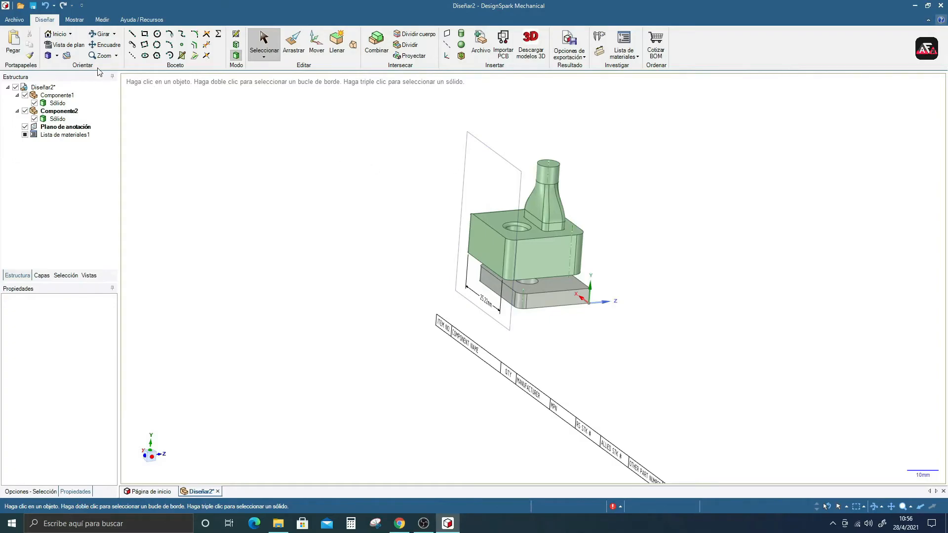
Highlight the annotation plane to examine its extent around the model, and clear the selection.
left_click(74, 20)
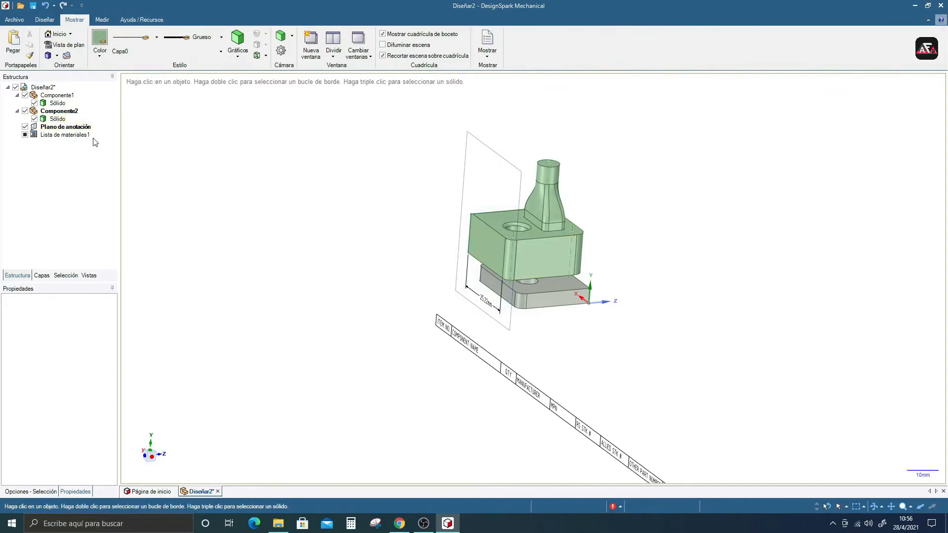
left_click(52, 127)
scroll(533, 181, "down", 4)
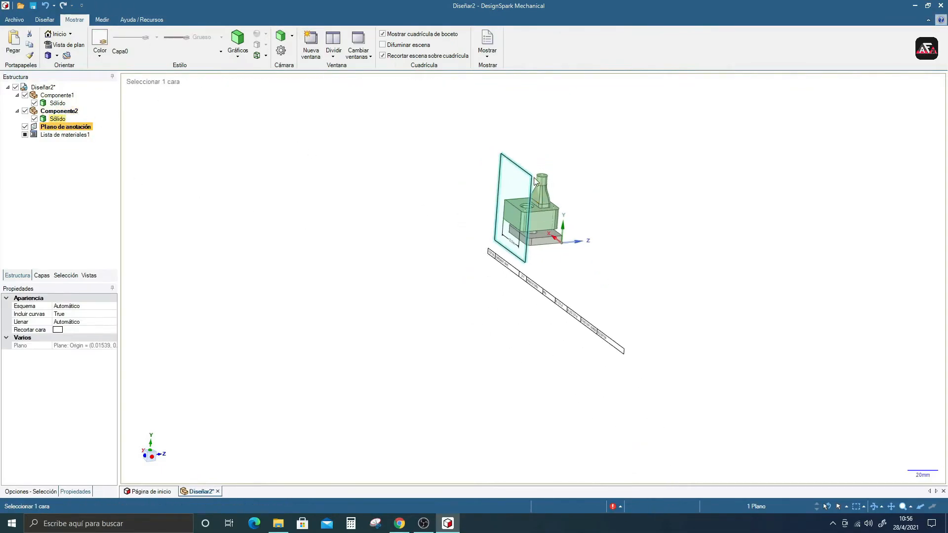
scroll(539, 151, "up", 5)
left_click(594, 197)
With Componente1 selected, try hiding the model's tangent edges and restore them.
left_click(48, 95)
left_click(244, 58)
left_click(259, 55)
left_click(257, 69)
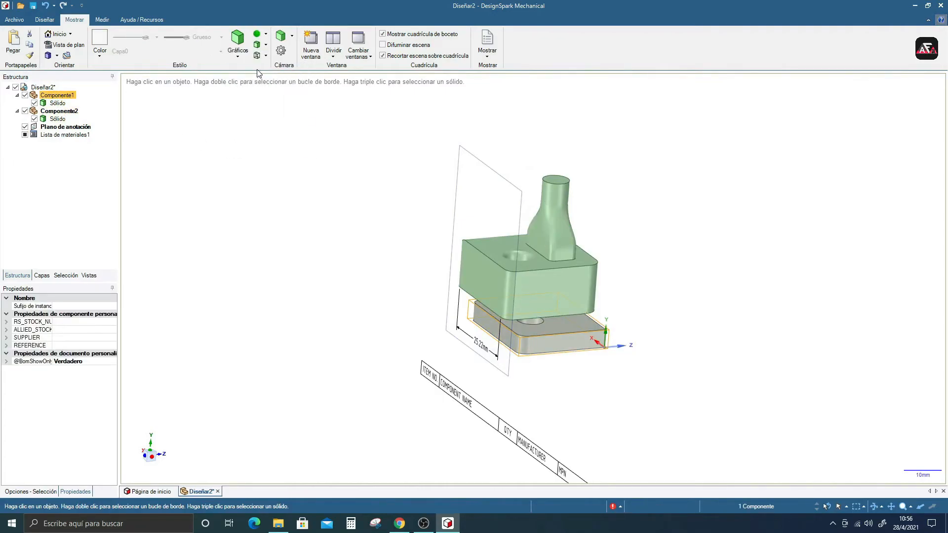
left_click(263, 57)
left_click(264, 70)
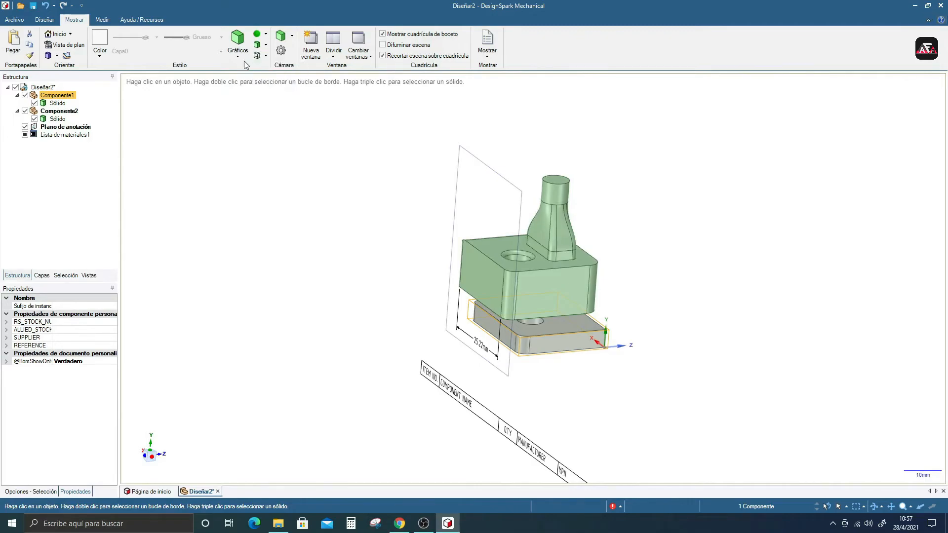
Try different graphics display styles on the model and return to the original shaded style.
left_click(243, 59)
left_click(250, 111)
left_click(238, 57)
left_click(249, 92)
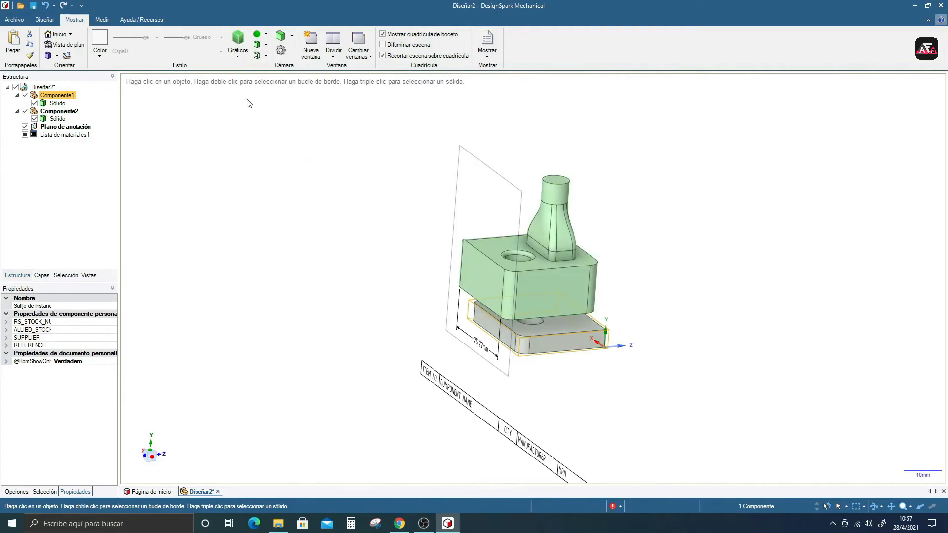
left_click(244, 56)
left_click(256, 79)
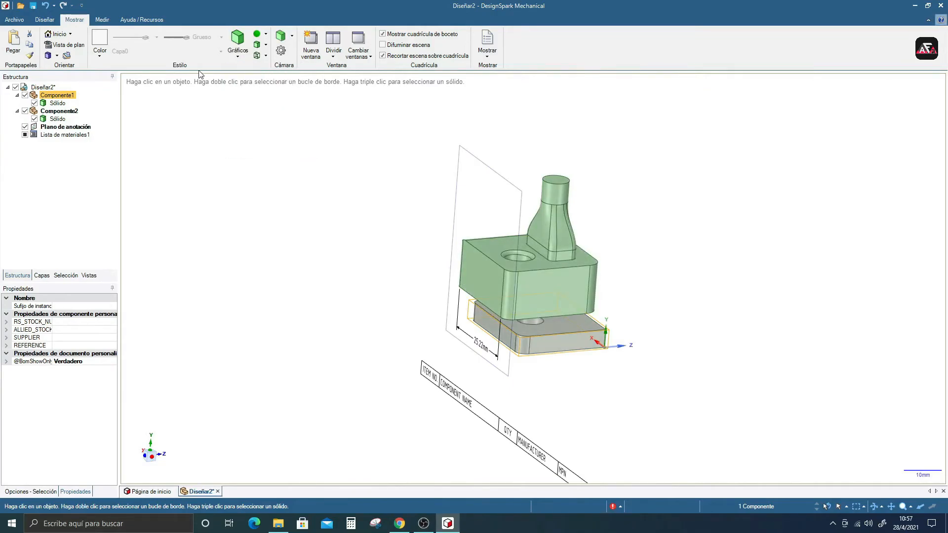
Change the face rendering style for Componente1 and inspect the model up close.
left_click(266, 34)
left_click(271, 49)
scroll(510, 211, "down", 2)
scroll(514, 223, "up", 3)
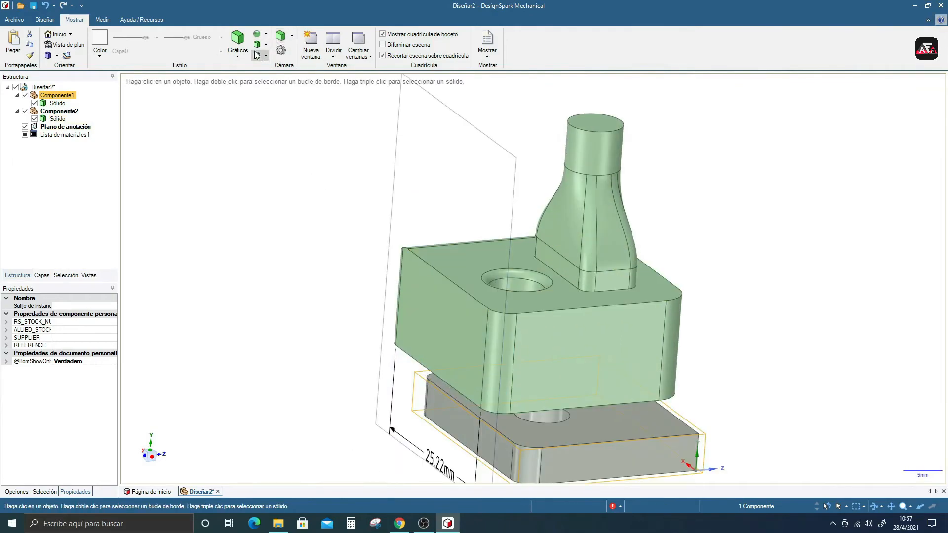
scroll(435, 191, "down", 1)
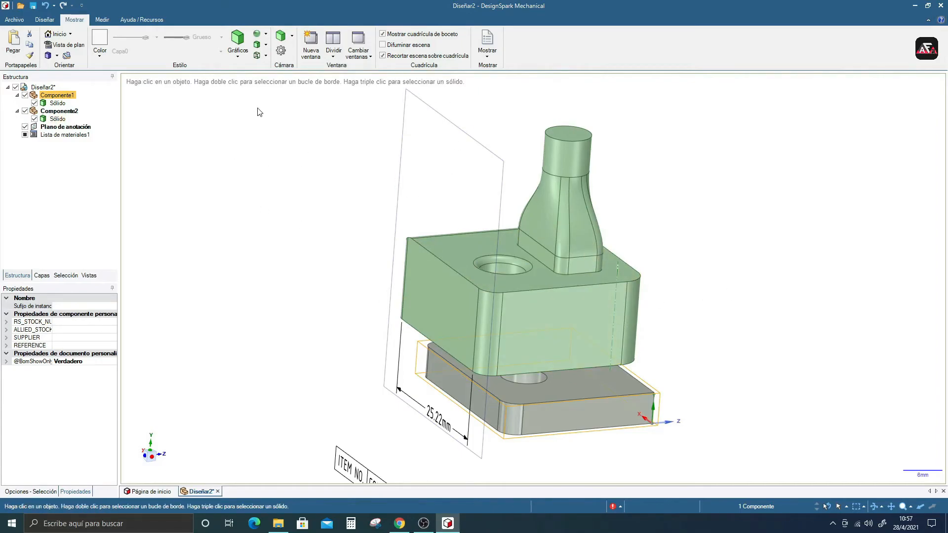
Measure the mass properties of Componente2's solid and clear the selection.
left_click(103, 22)
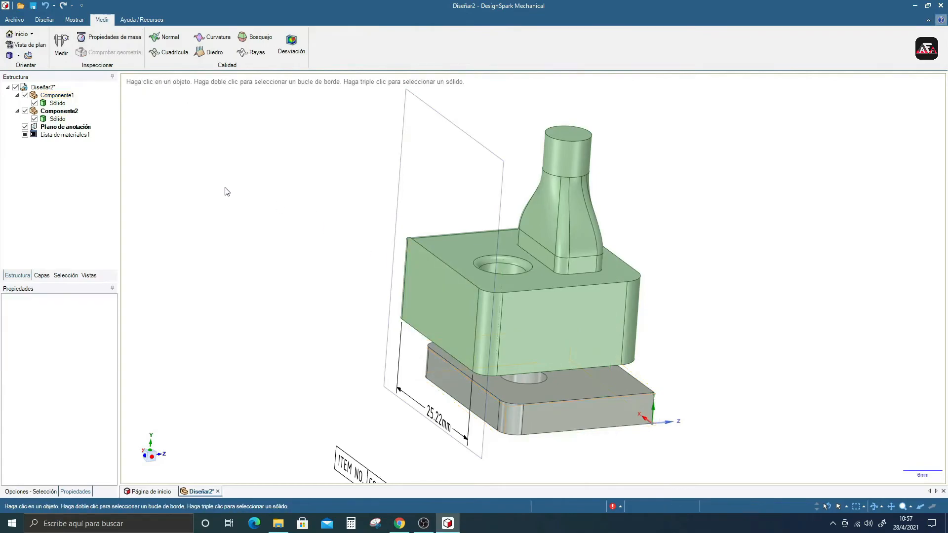
left_click(57, 119)
left_click(108, 37)
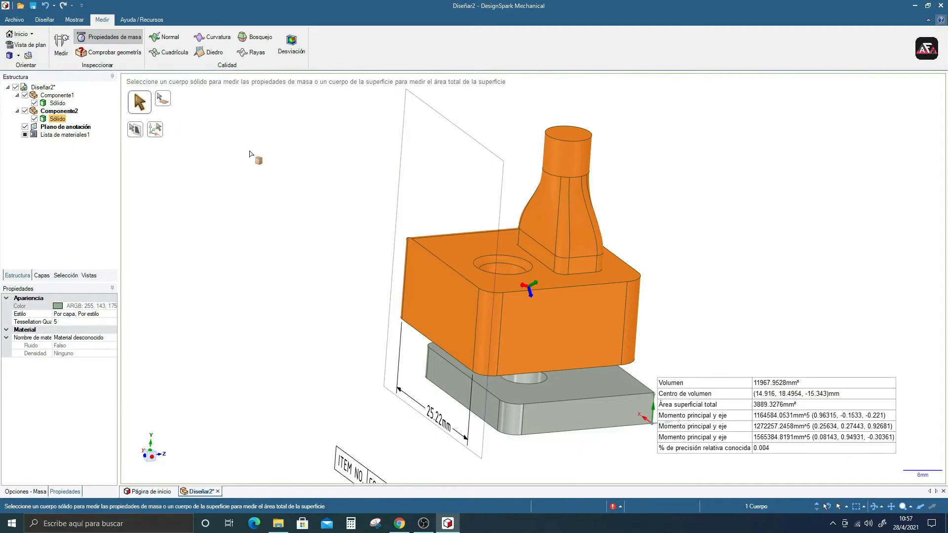
left_click(254, 157)
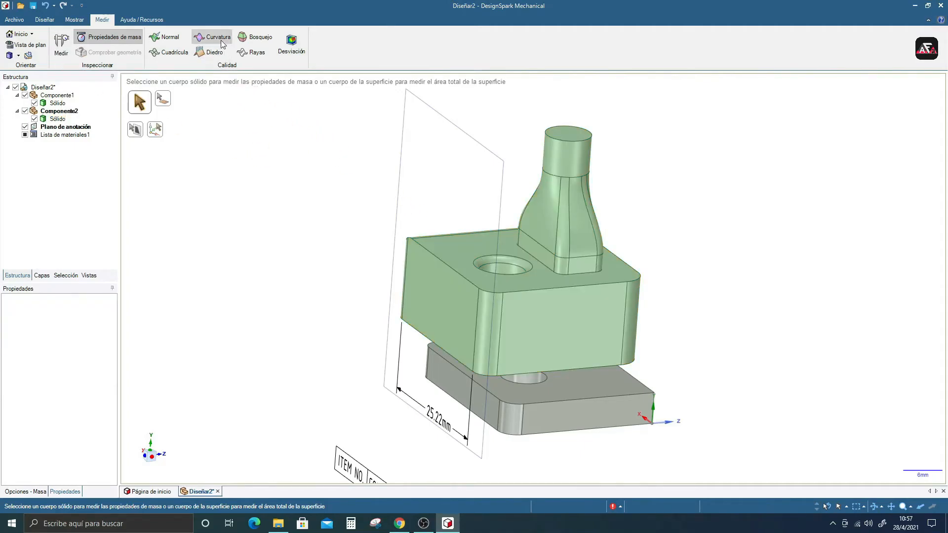
Run the curvature analysis on Componente2's solid and examine its surfaces.
left_click(221, 40)
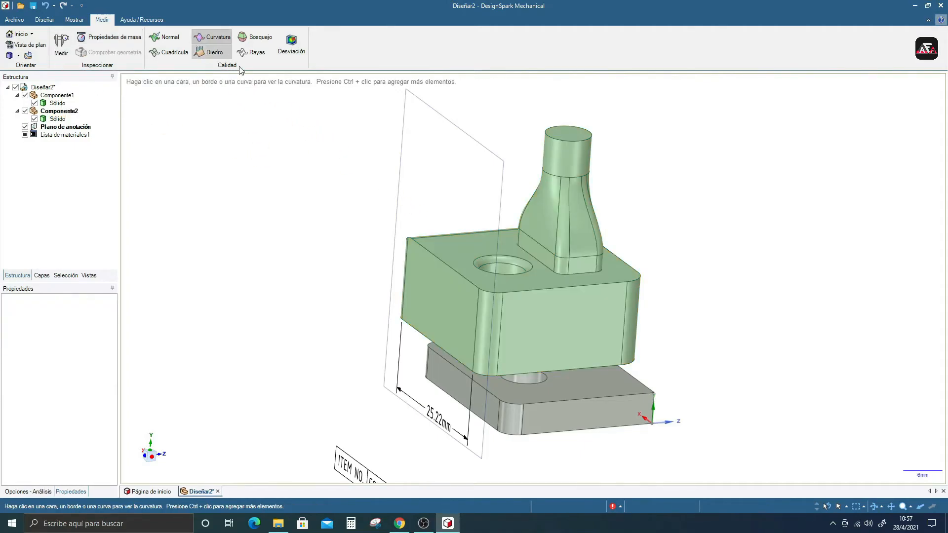
left_click(61, 111)
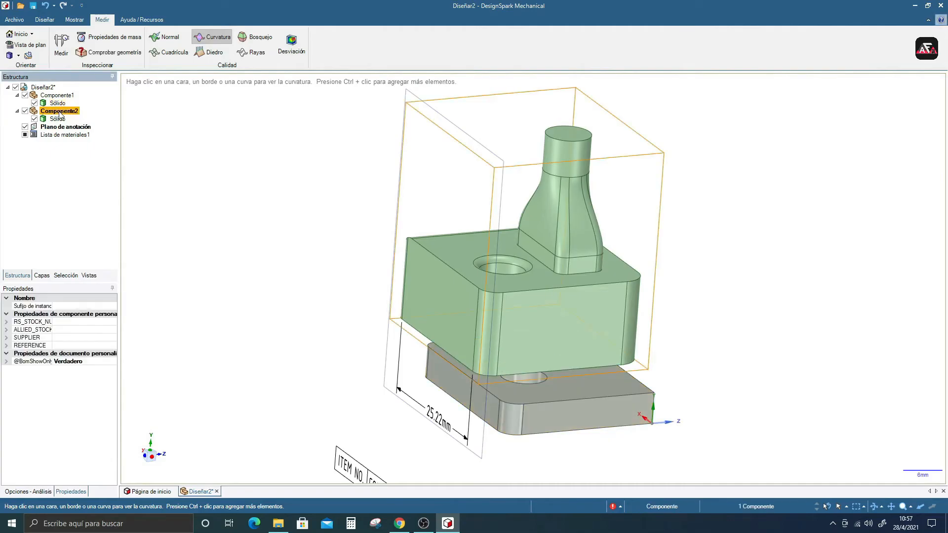
left_click(199, 54)
left_click(203, 36)
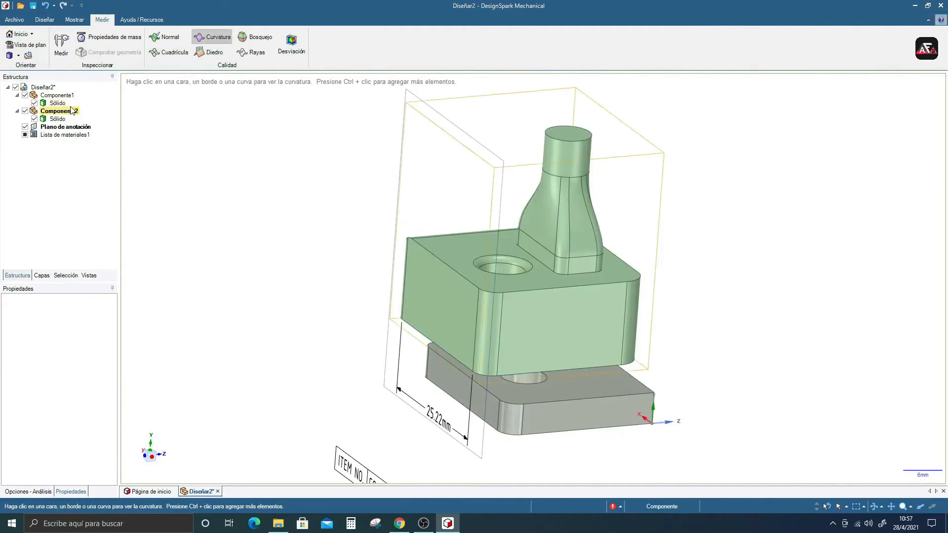
left_click(57, 119)
middle_click_drag(470, 235, 513, 248)
scroll(513, 248, "down", 3)
scroll(513, 248, "up", 4)
Display reflection stripes on Componente2's solid, examine them from several angles, and clear the selection.
left_click(253, 52)
middle_click_drag(543, 296, 407, 322)
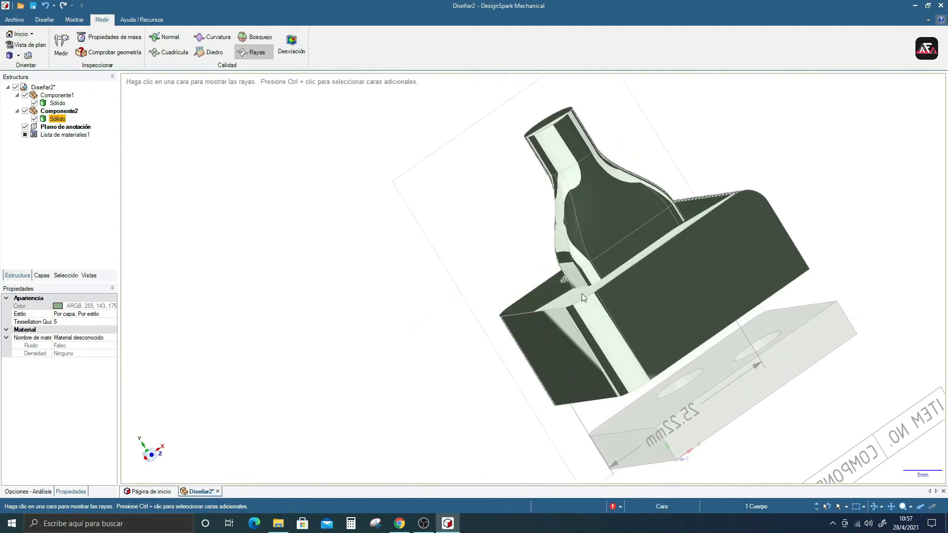
middle_click_drag(584, 294, 478, 212)
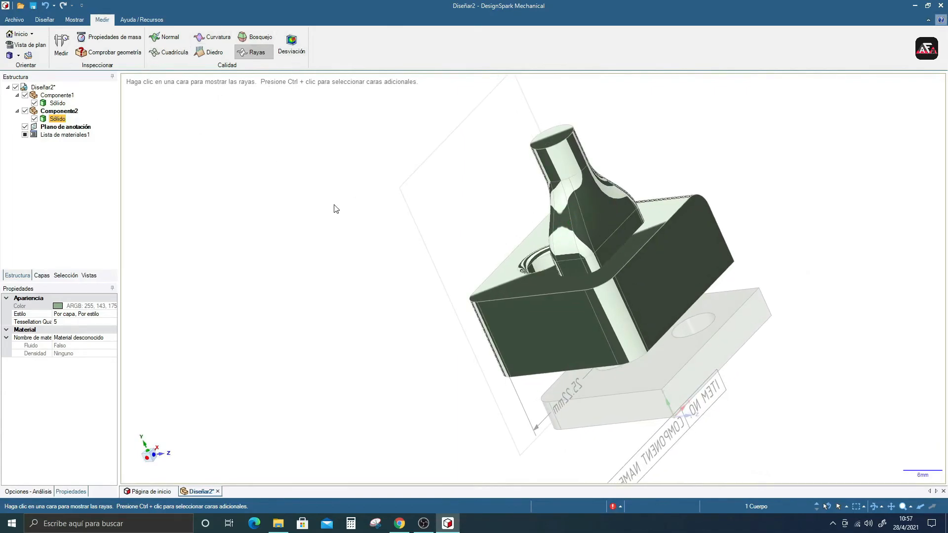
middle_click_drag(332, 207, 388, 201)
middle_click_drag(275, 149, 521, 268)
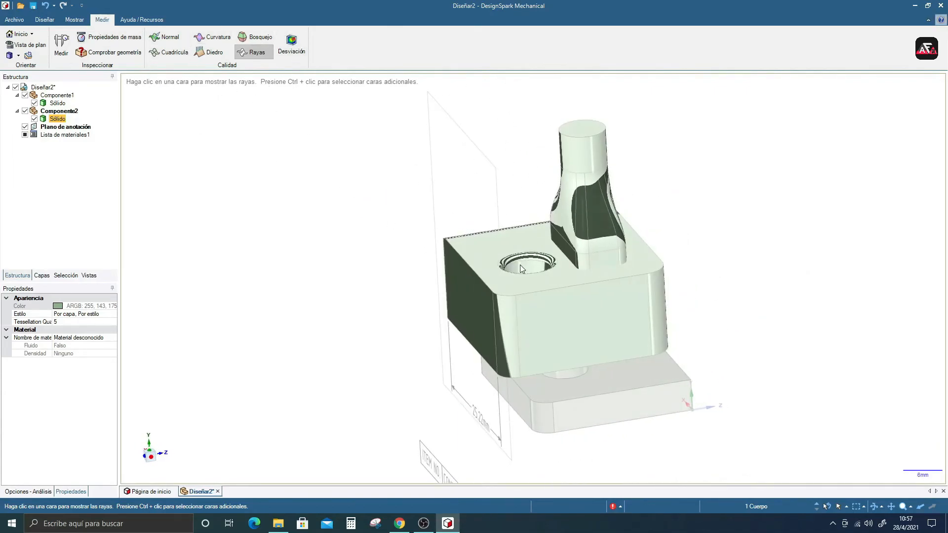
left_click(45, 20)
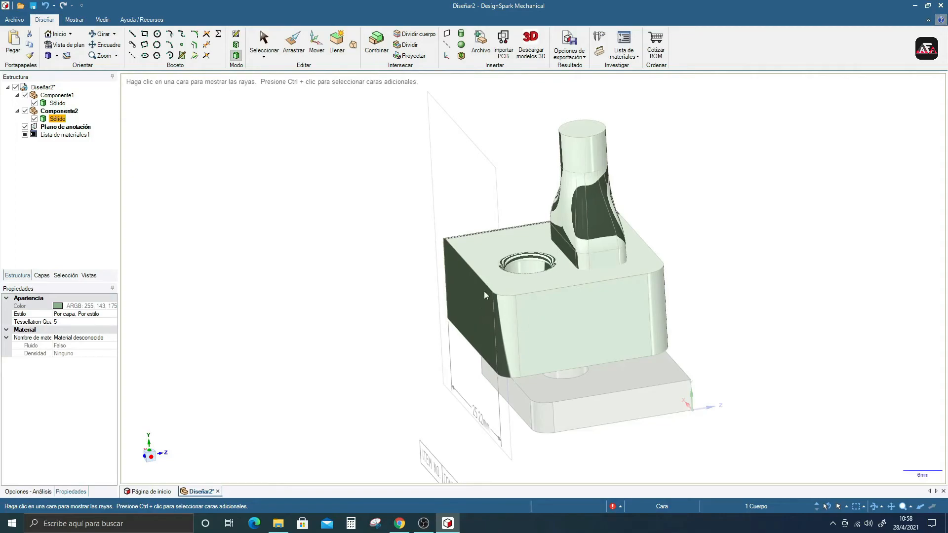
middle_click_drag(517, 206, 500, 262)
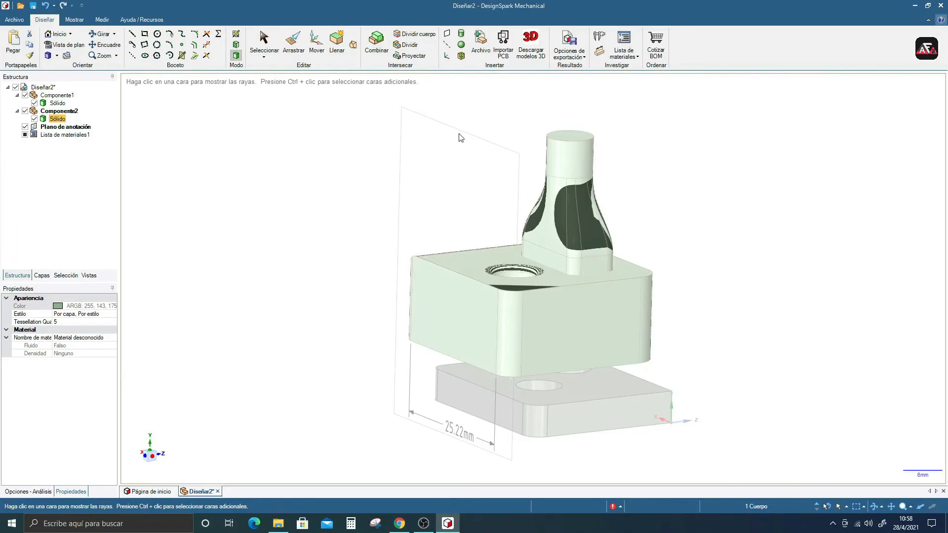
left_click(335, 213)
Open the electronic design example project and orient its model and bill of materials to the front view.
left_click(141, 22)
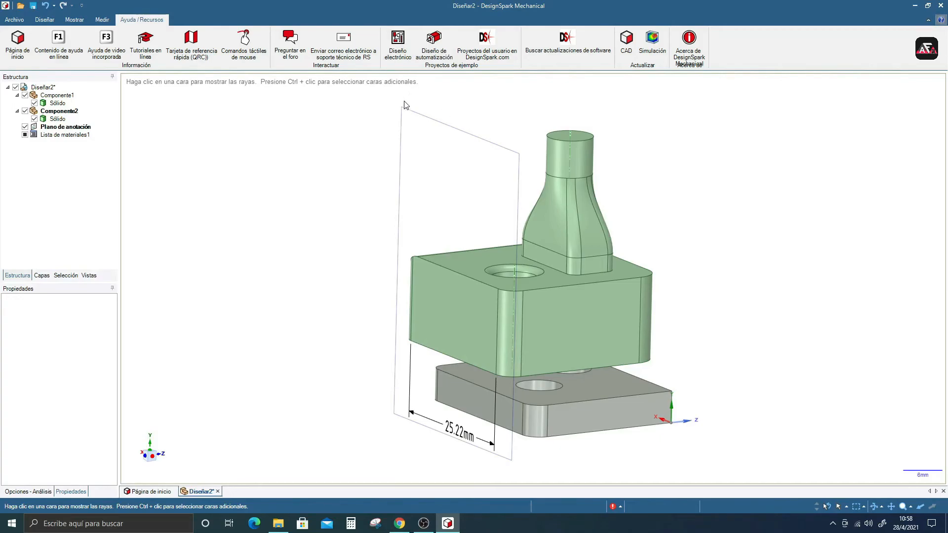
left_click(400, 50)
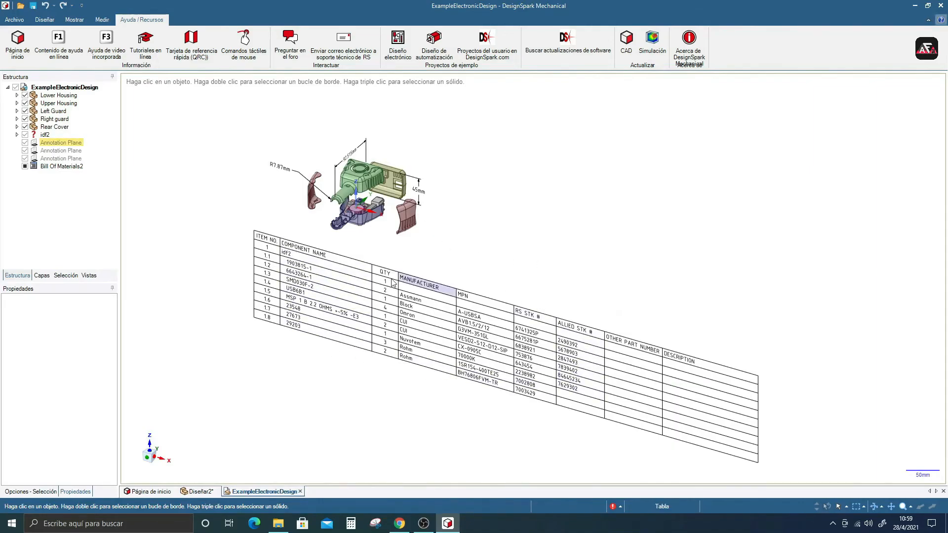
left_click(154, 456)
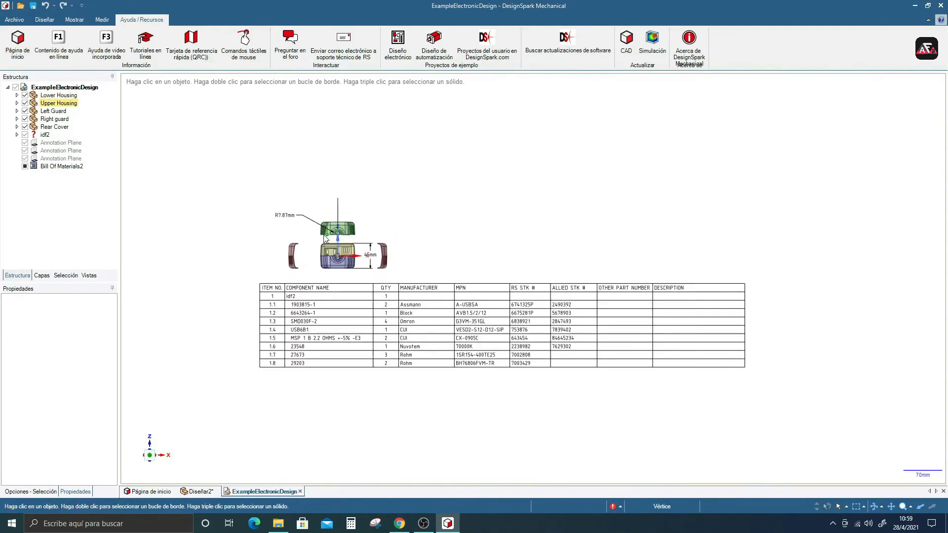
Examine the example's bill of materials, dimensions and exploded housing components from the front and at an angle.
scroll(312, 204, "up", 4)
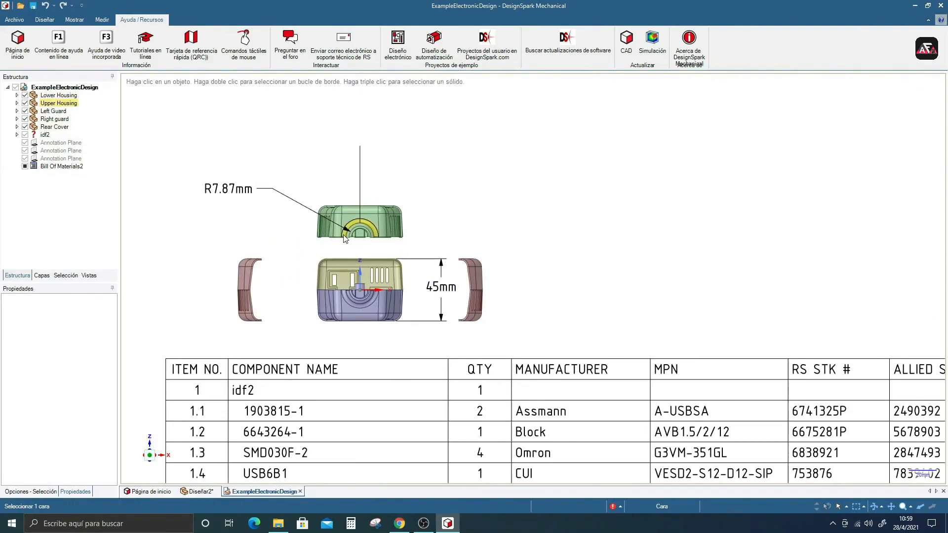
scroll(359, 228, "down", 2)
scroll(362, 229, "down", 2)
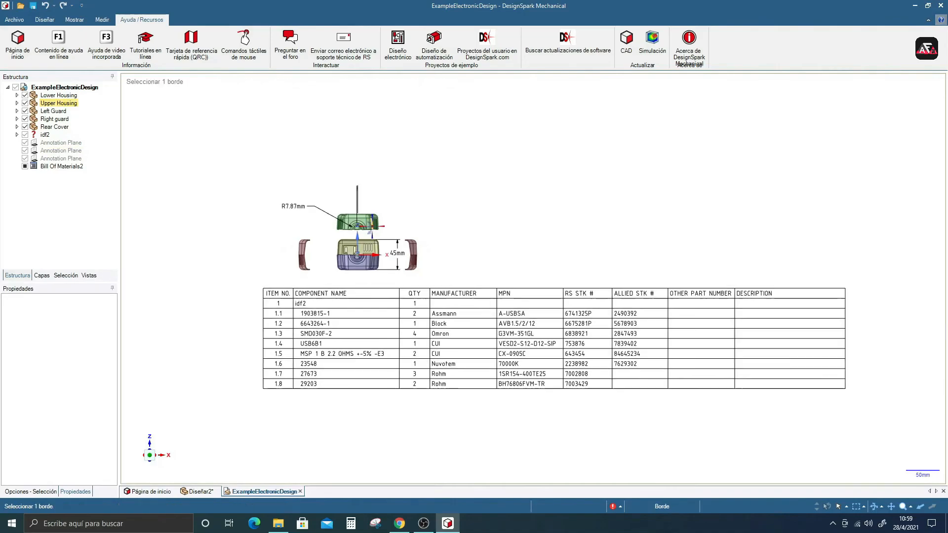
middle_click_drag(362, 229, 340, 238)
scroll(388, 225, "down", 2)
scroll(388, 225, "up", 7)
middle_click_drag(405, 249, 395, 284)
scroll(365, 248, "down", 4)
scroll(366, 248, "up", 3)
scroll(395, 284, "down", 2)
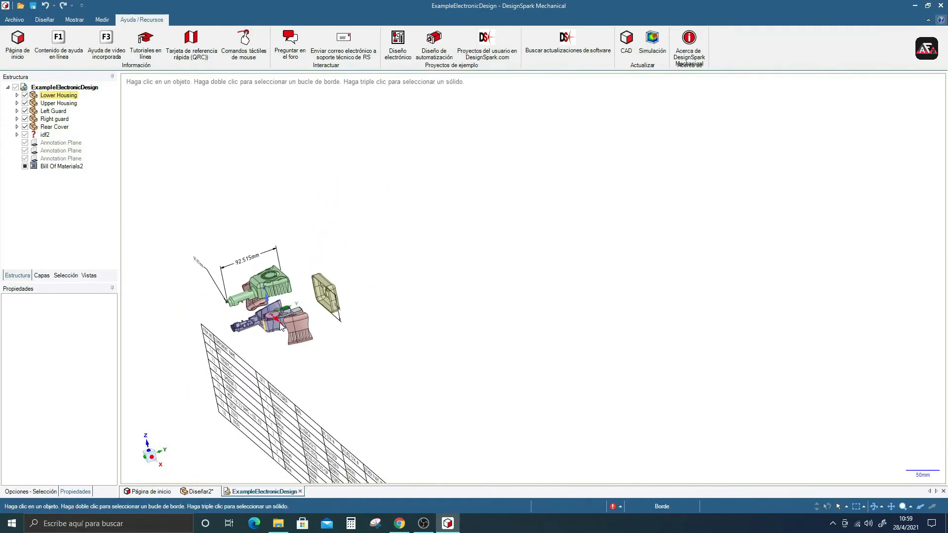
Examine the example's guards, rear cover, upper and lower housings, and internal electronic and gear parts up close.
scroll(303, 320, "up", 8)
scroll(308, 309, "down", 7)
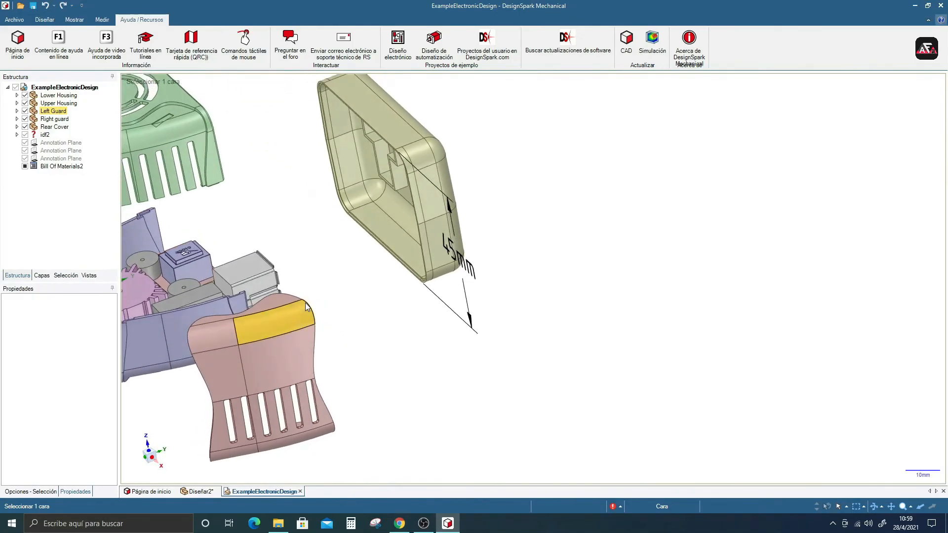
scroll(469, 303, "up", 3)
scroll(429, 310, "down", 7)
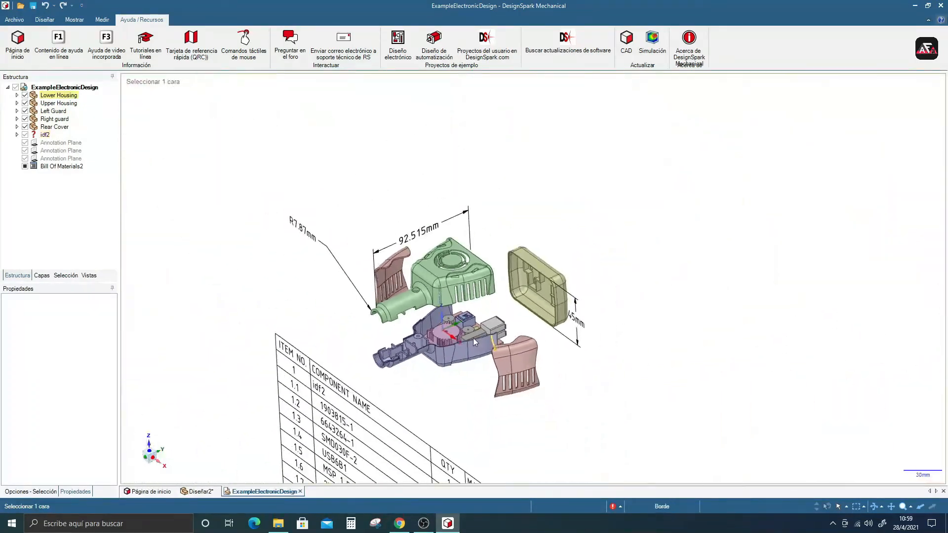
middle_click_drag(472, 338, 434, 366)
scroll(479, 311, "down", 4)
scroll(481, 303, "up", 4)
scroll(409, 375, "down", 2)
scroll(409, 378, "up", 2)
scroll(355, 375, "down", 4)
scroll(344, 376, "up", 6)
scroll(343, 377, "up", 6)
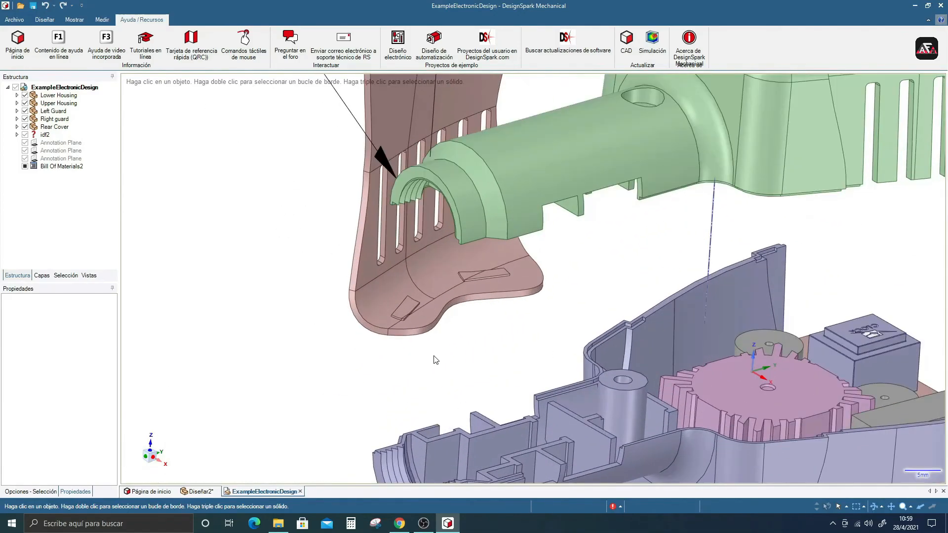
Examine the electronic design example's guards, upper and lower housings, gears and rear cover from several angles.
left_click(420, 242)
middle_click_drag(395, 302, 426, 257)
left_click(373, 274)
left_click(635, 296)
middle_click_drag(634, 291, 632, 271, "shift")
middle_click_drag(750, 305, 487, 240, "ctrl")
scroll(565, 316, "down", 5)
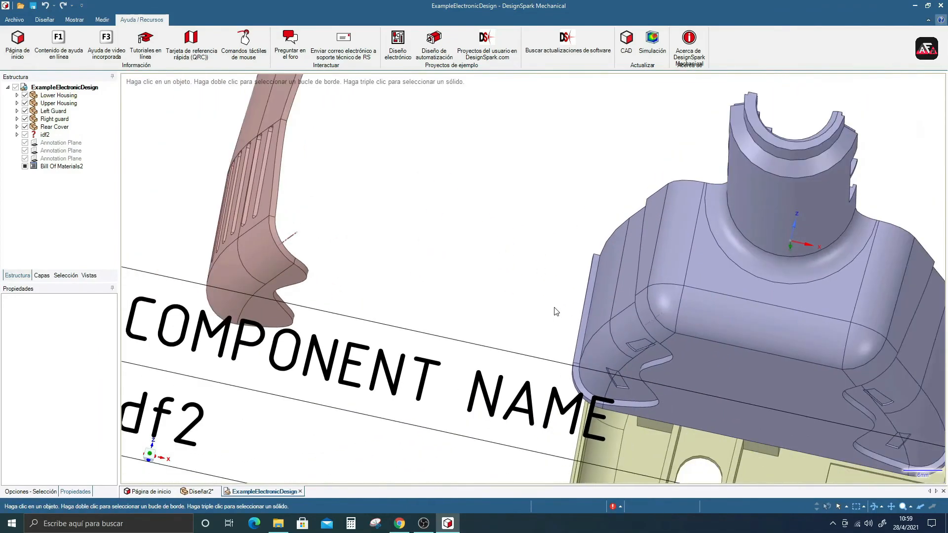
middle_click_drag(578, 251, 468, 280)
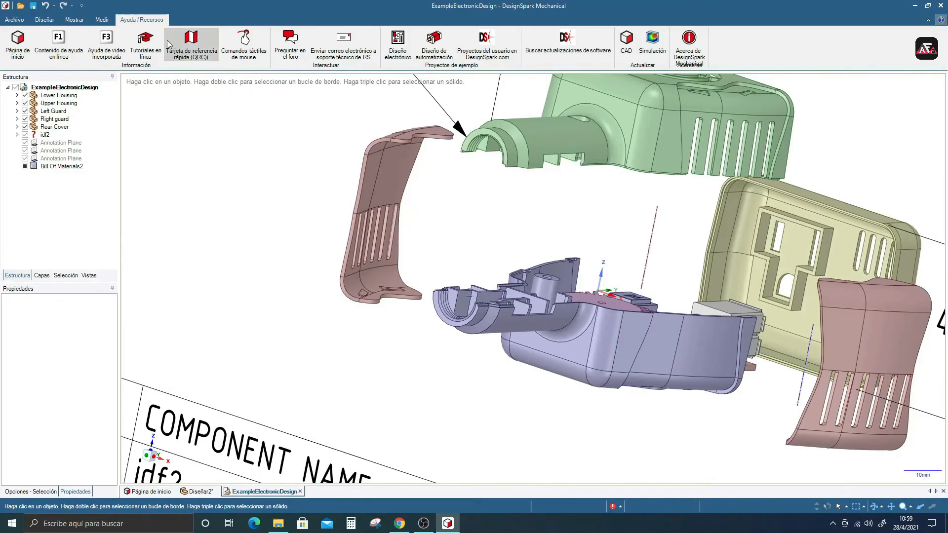
Show the start page and look through its tutorials, support links, recommended modules and featured products.
left_click(154, 492)
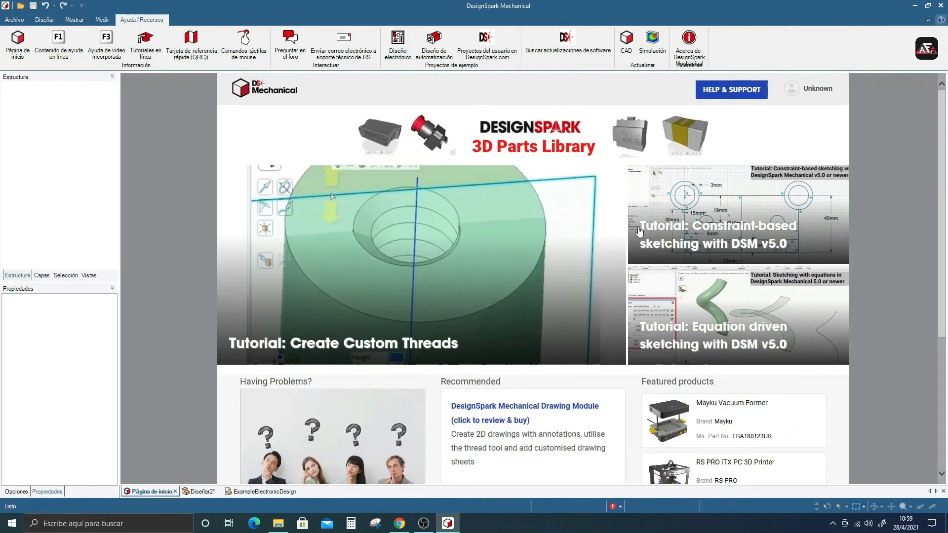
scroll(706, 280, "down", 3)
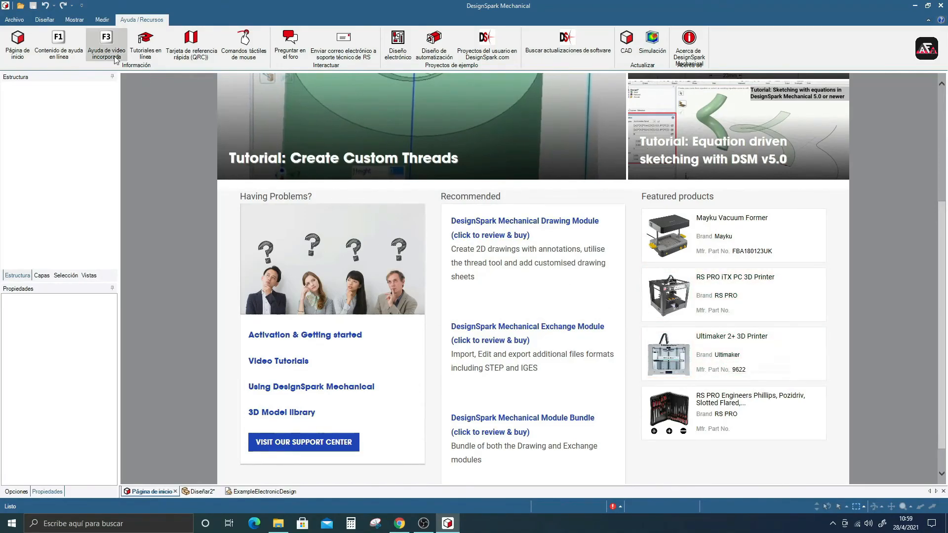
Return to the Diseñar2 model and review its export options, including Ultimaker Cura, PDF 3D, STL and DXF, without exporting.
left_click(40, 19)
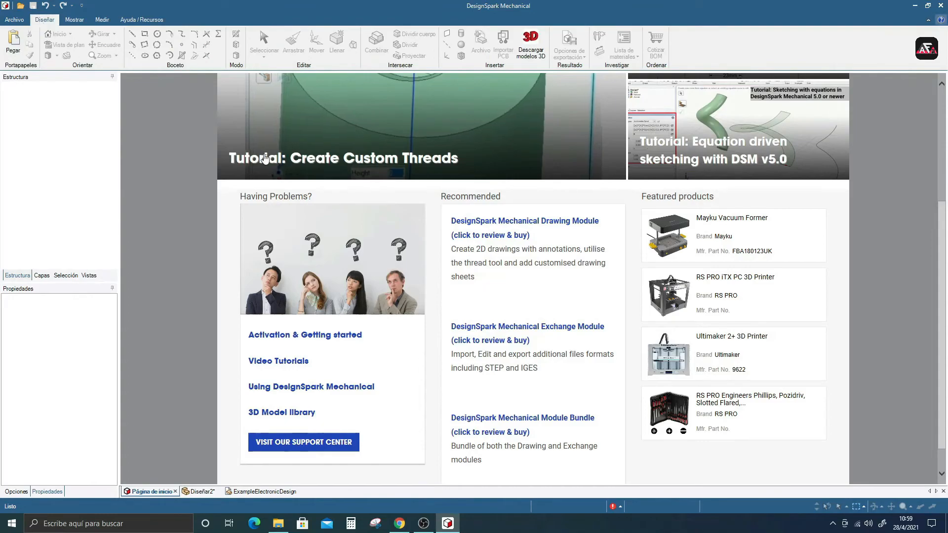
left_click(199, 491)
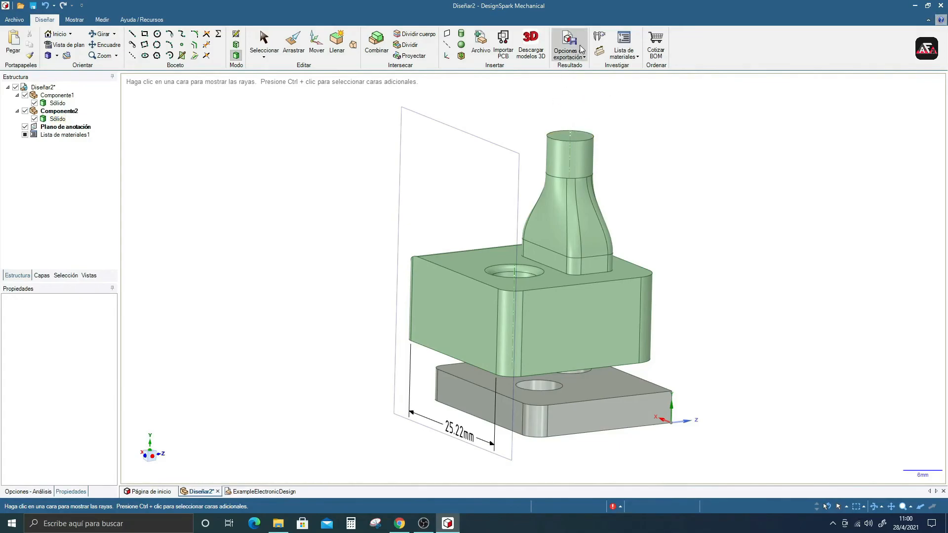
left_click(572, 56)
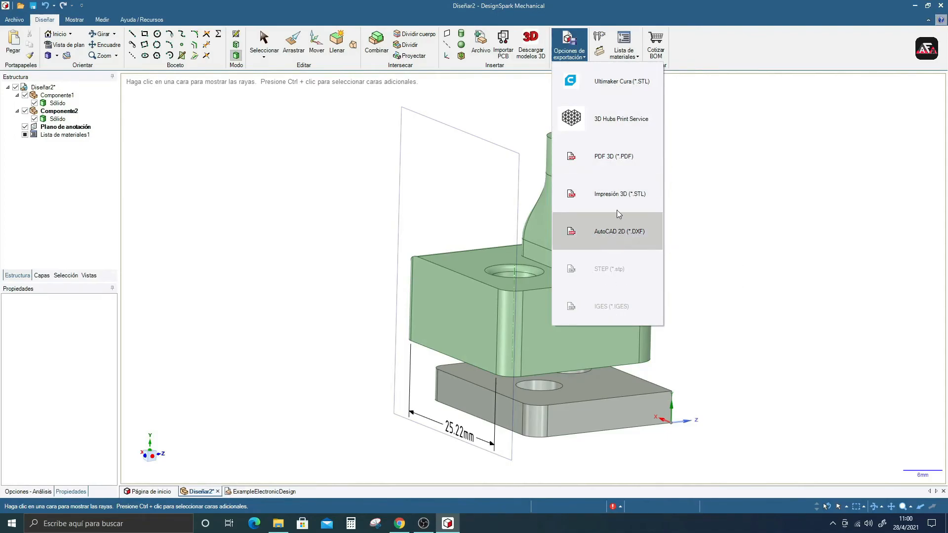
left_click(311, 197)
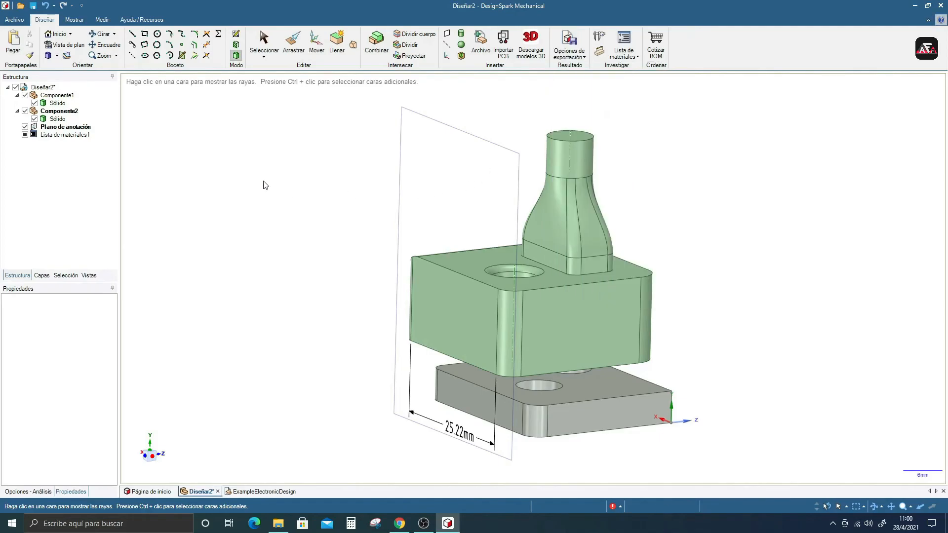
Review the file types available for saving Diseñar2 under another format, then leave without saving and view the model up close.
left_click(15, 20)
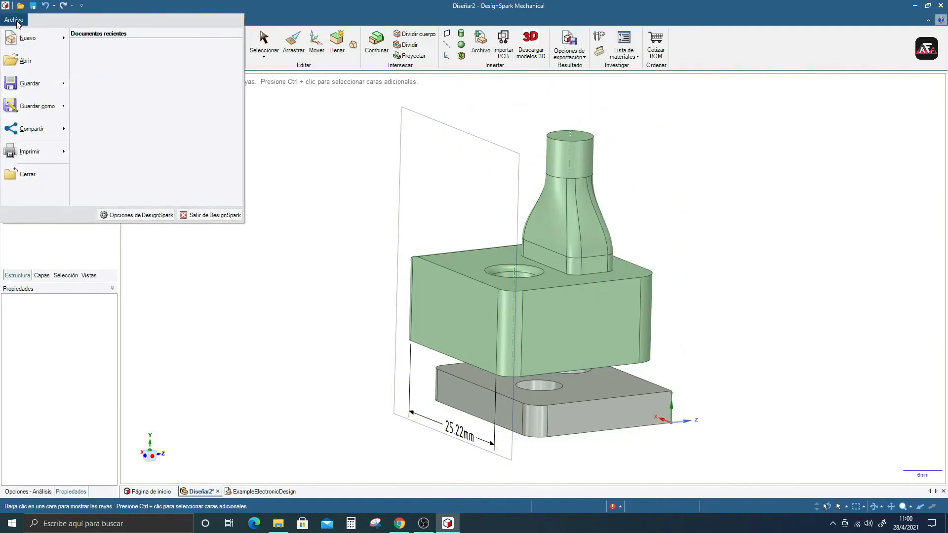
left_click(29, 104)
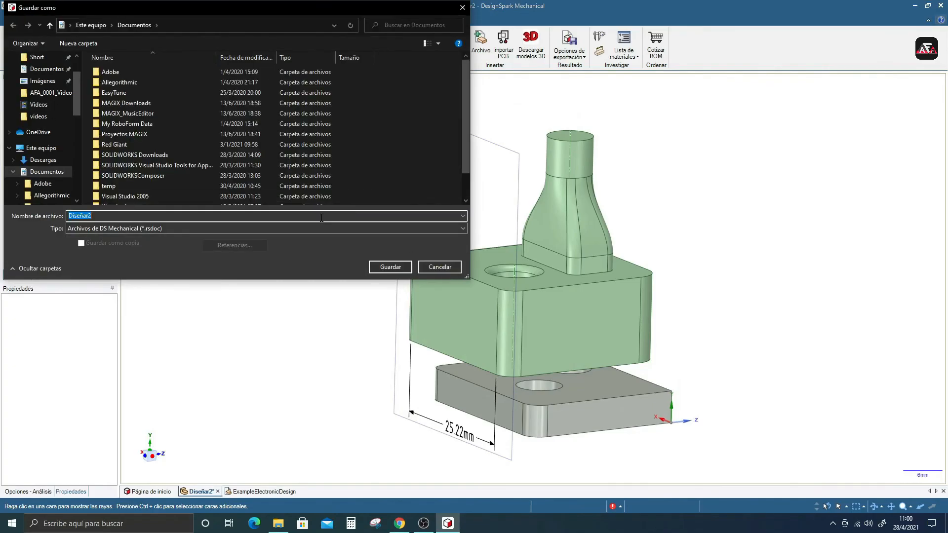
left_click(317, 229)
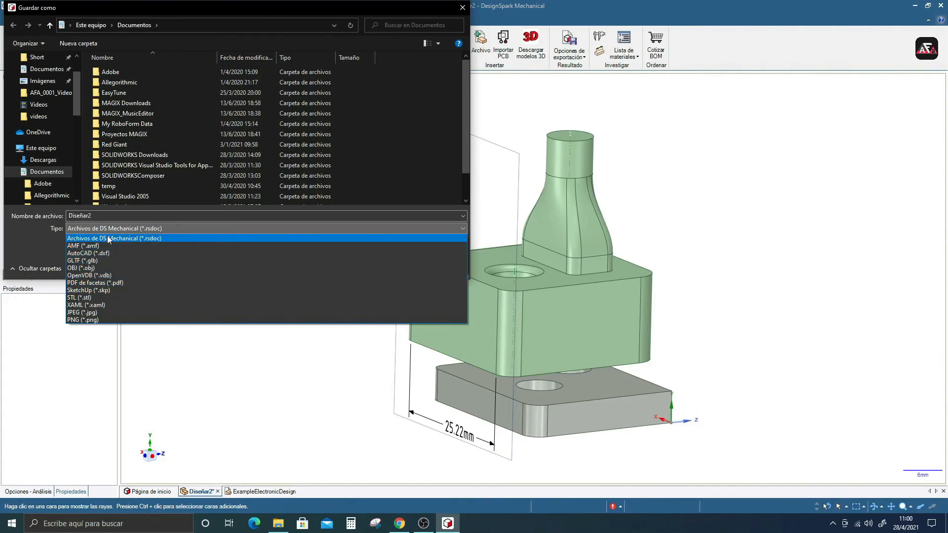
left_click(462, 9)
left_click(462, 8)
scroll(451, 233, "up", 2)
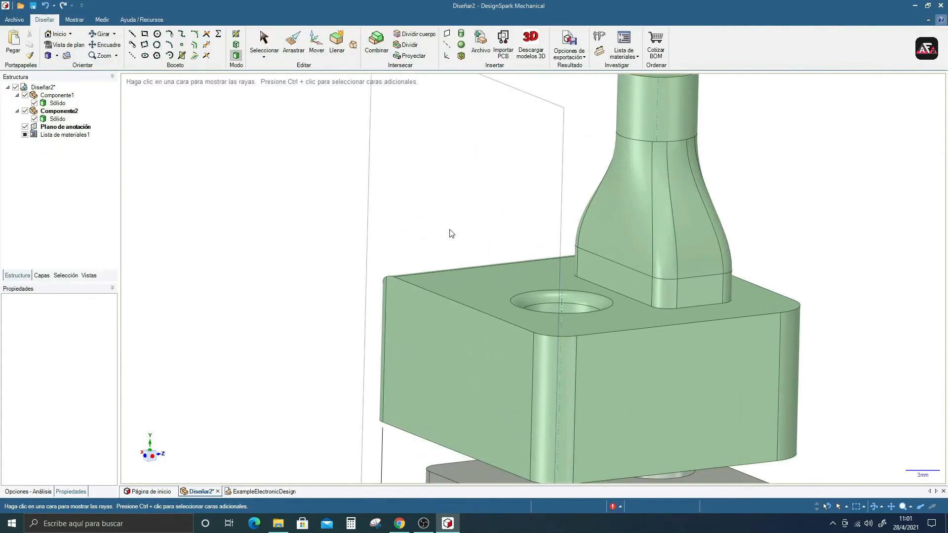